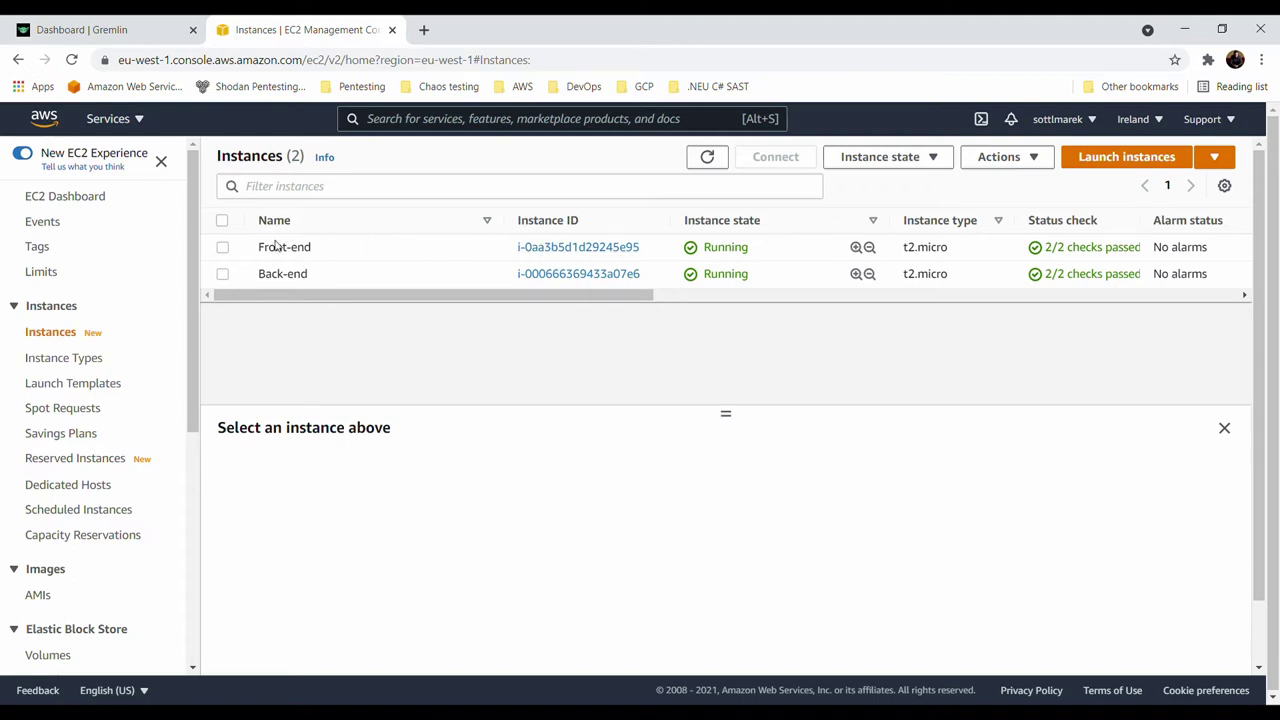
# Connect to the Front-end instance through EC2 Instance Connect as root
pyautogui.click(566, 248)
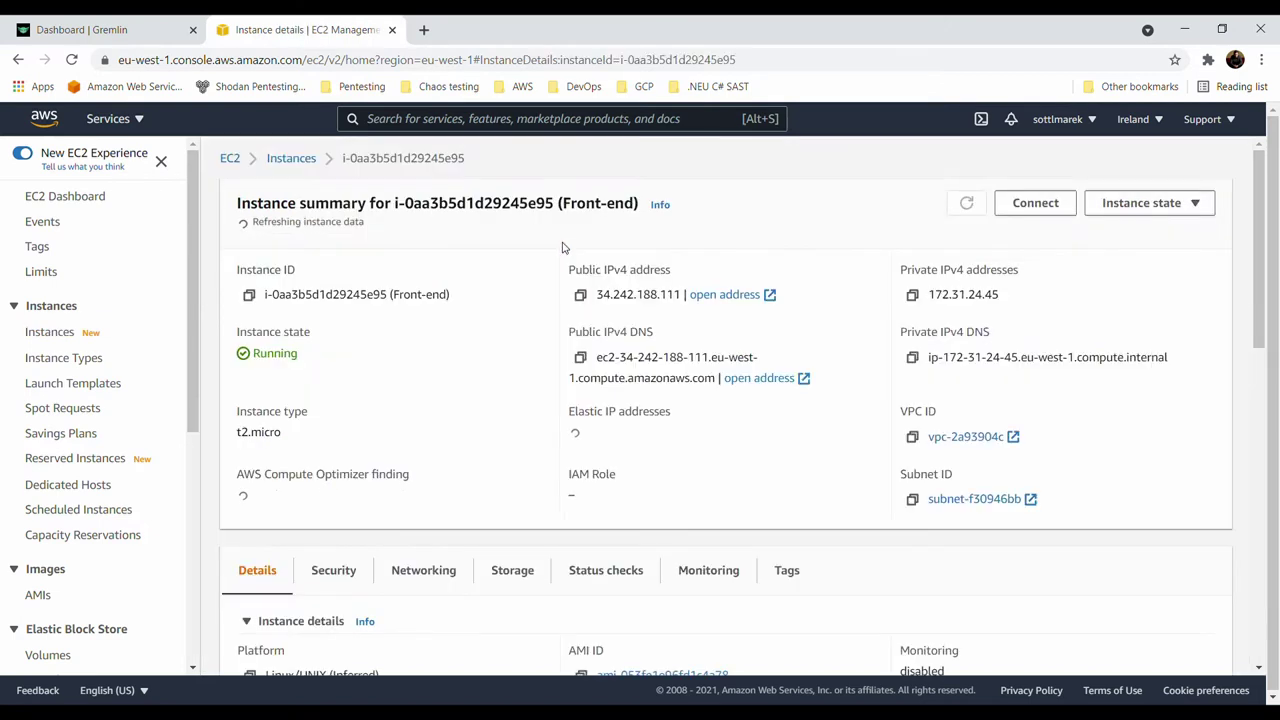
pyautogui.click(1034, 204)
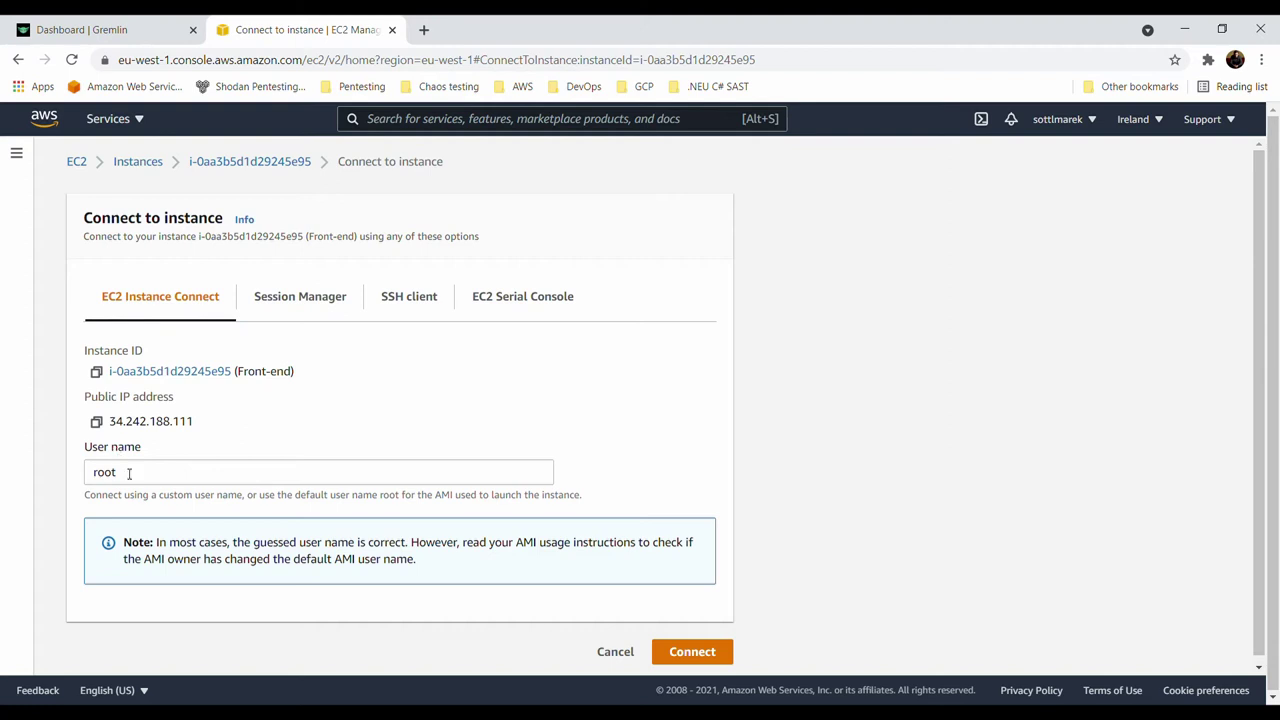
pyautogui.click(690, 652)
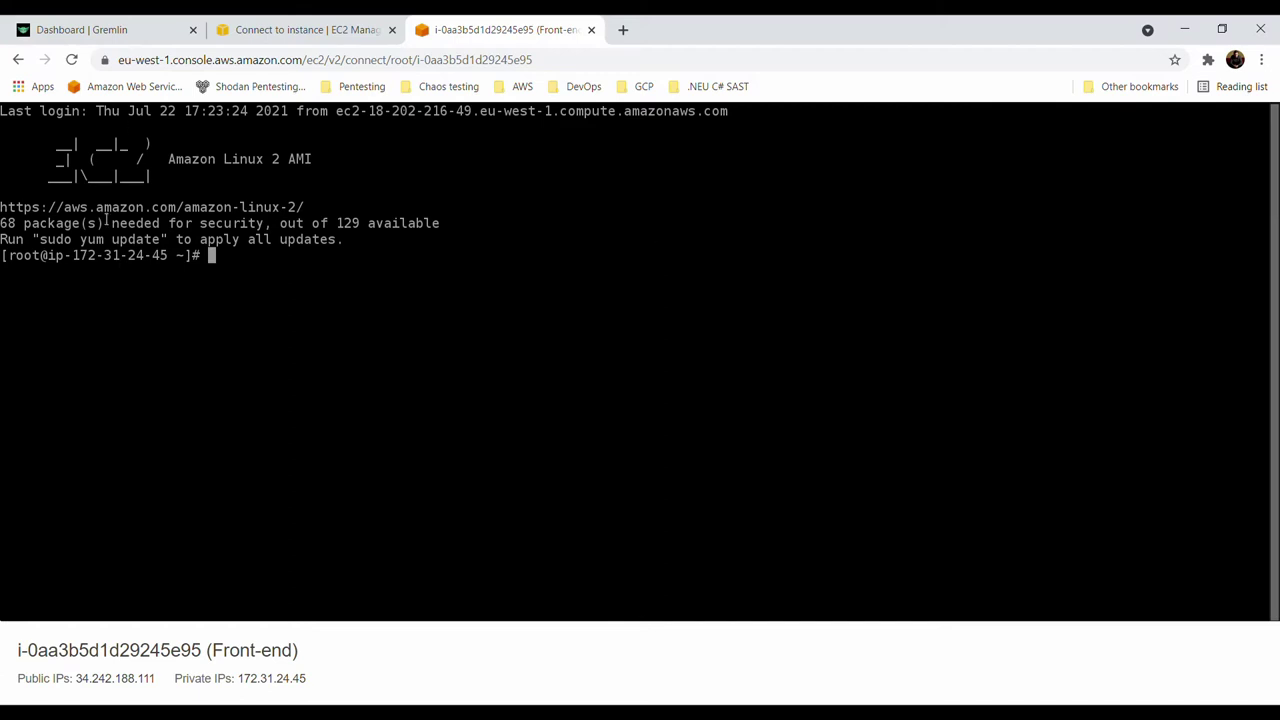
# Run the full Gremlin diagnostic on the Front-end instance with the command gremlin check
pyautogui.write('gremin check')
pyautogui.press('Return')
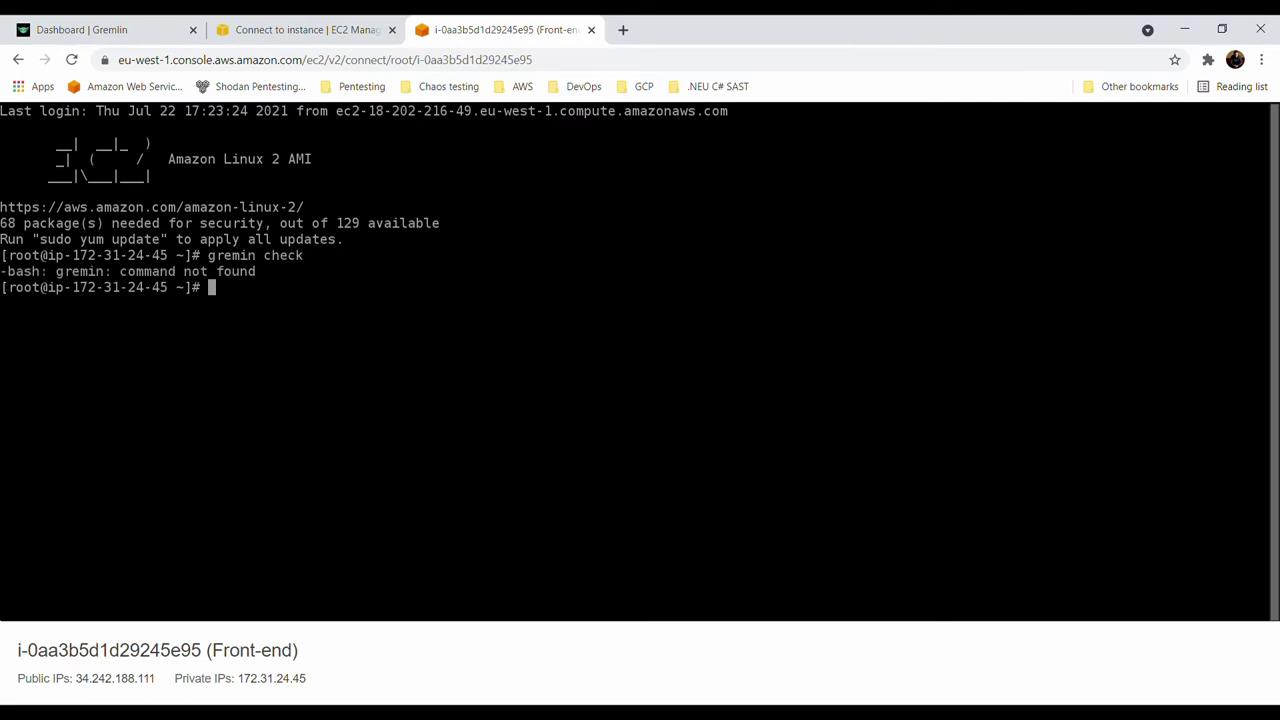
pyautogui.write('gremlin check')
pyautogui.press('Return')
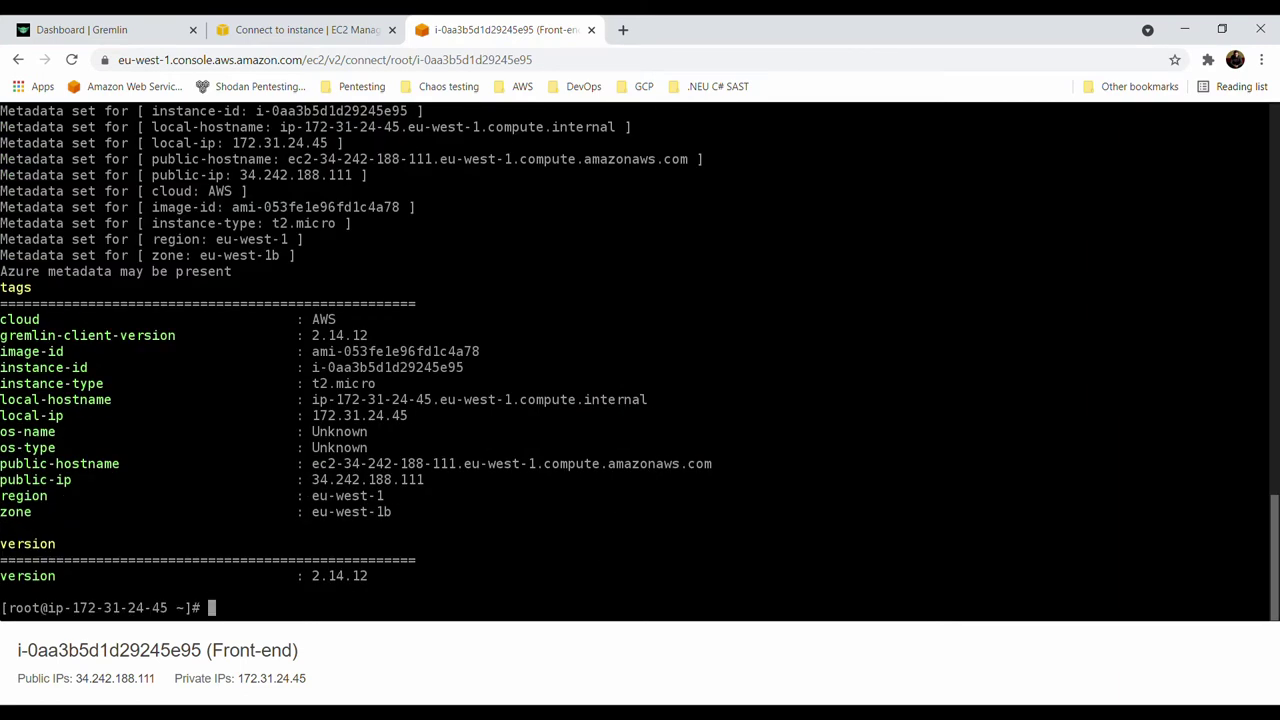
# Examine the diagnostic output from start to end, covering the api, auth, docker, env, files, os, proxy, tags and version sections
pyautogui.scroll(20, 472, 241)
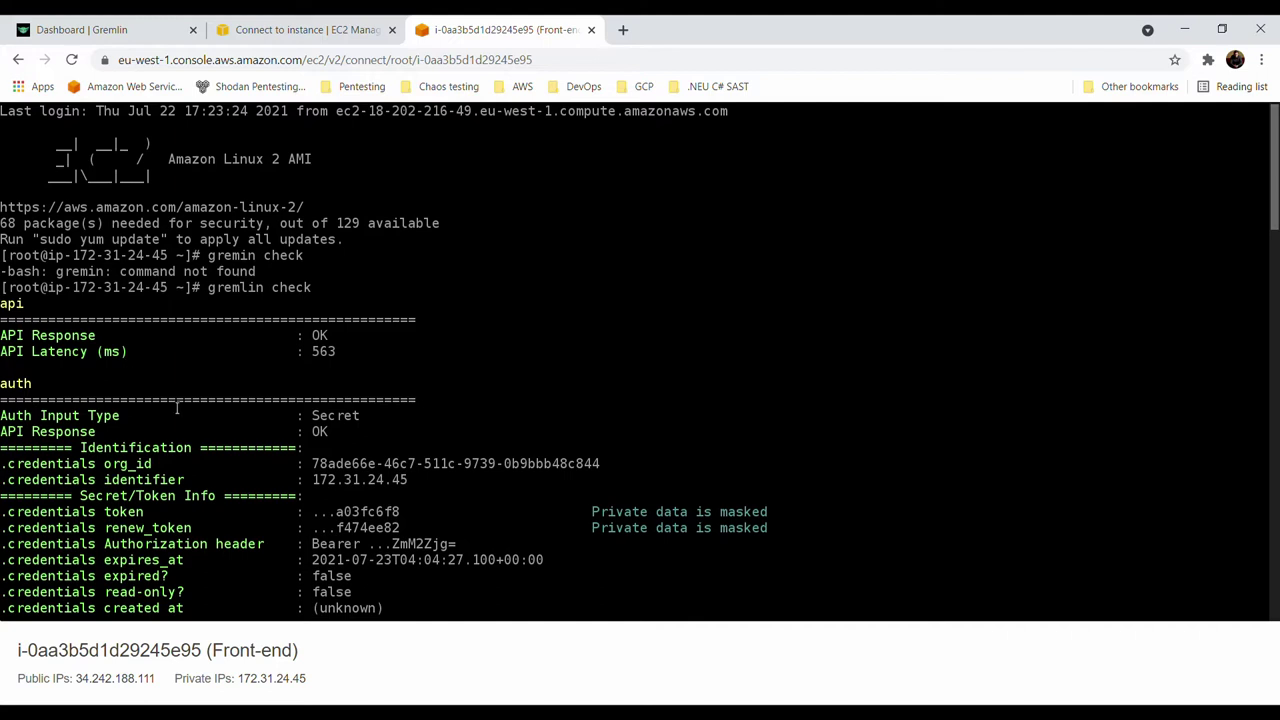
pyautogui.scroll(-2, 126, 365)
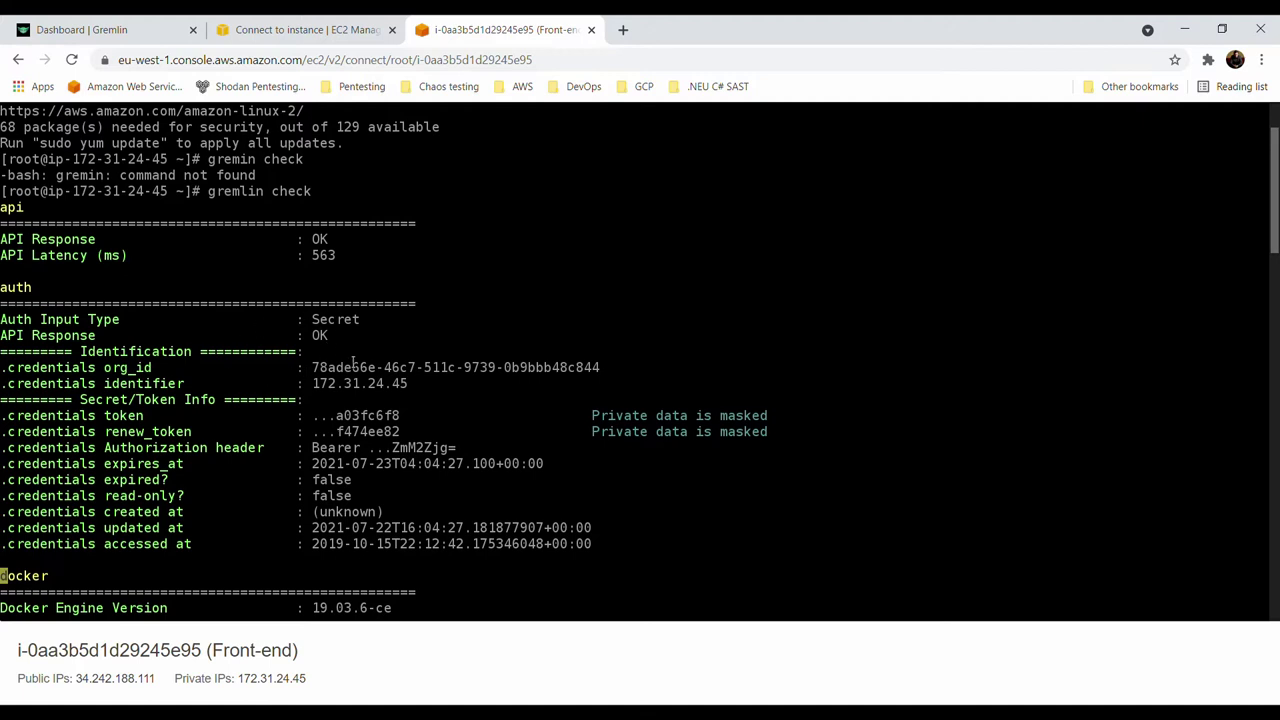
pyautogui.scroll(-6, 401, 372)
pyautogui.scroll(-4, 411, 372)
pyautogui.scroll(4, 411, 372)
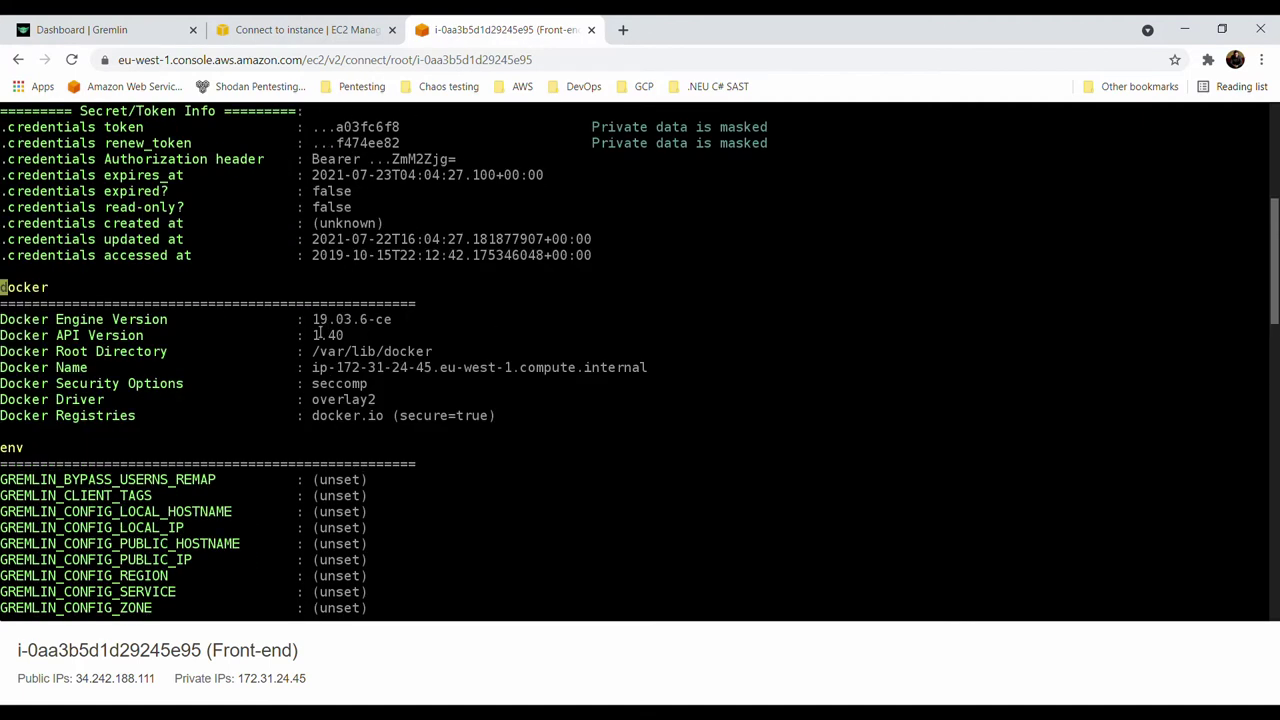
pyautogui.scroll(-4, 185, 405)
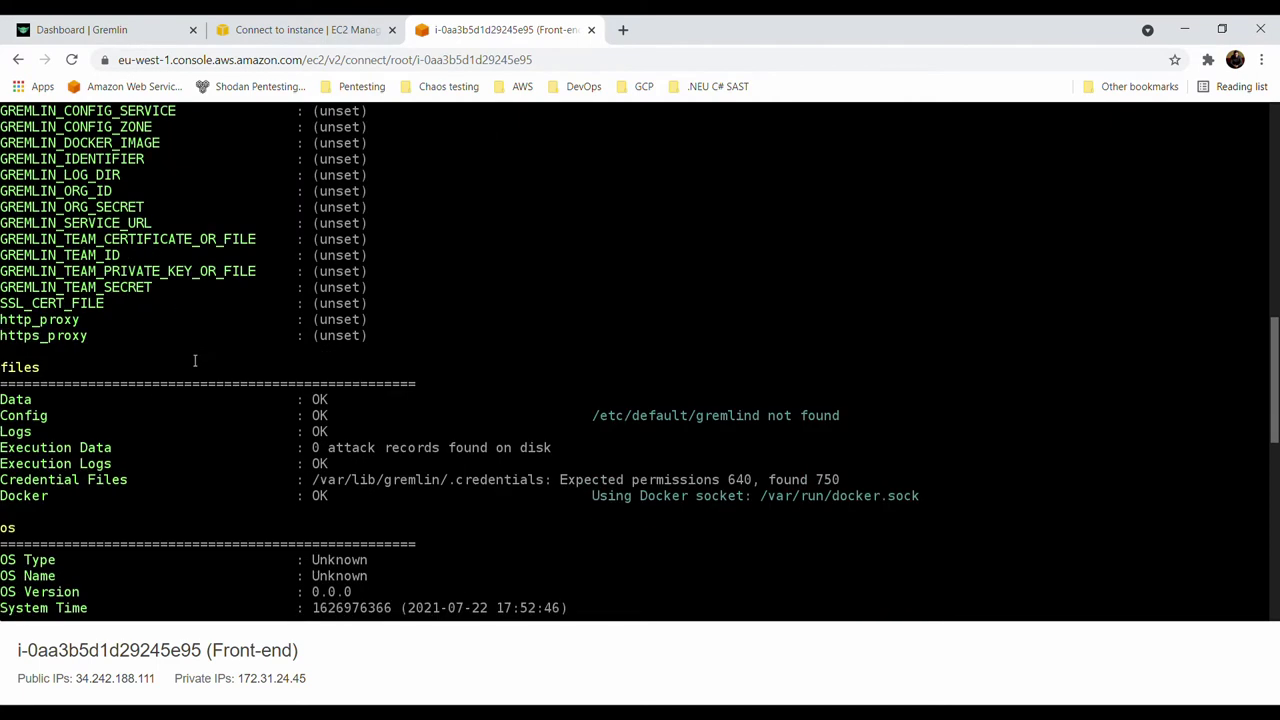
pyautogui.scroll(-8, 194, 360)
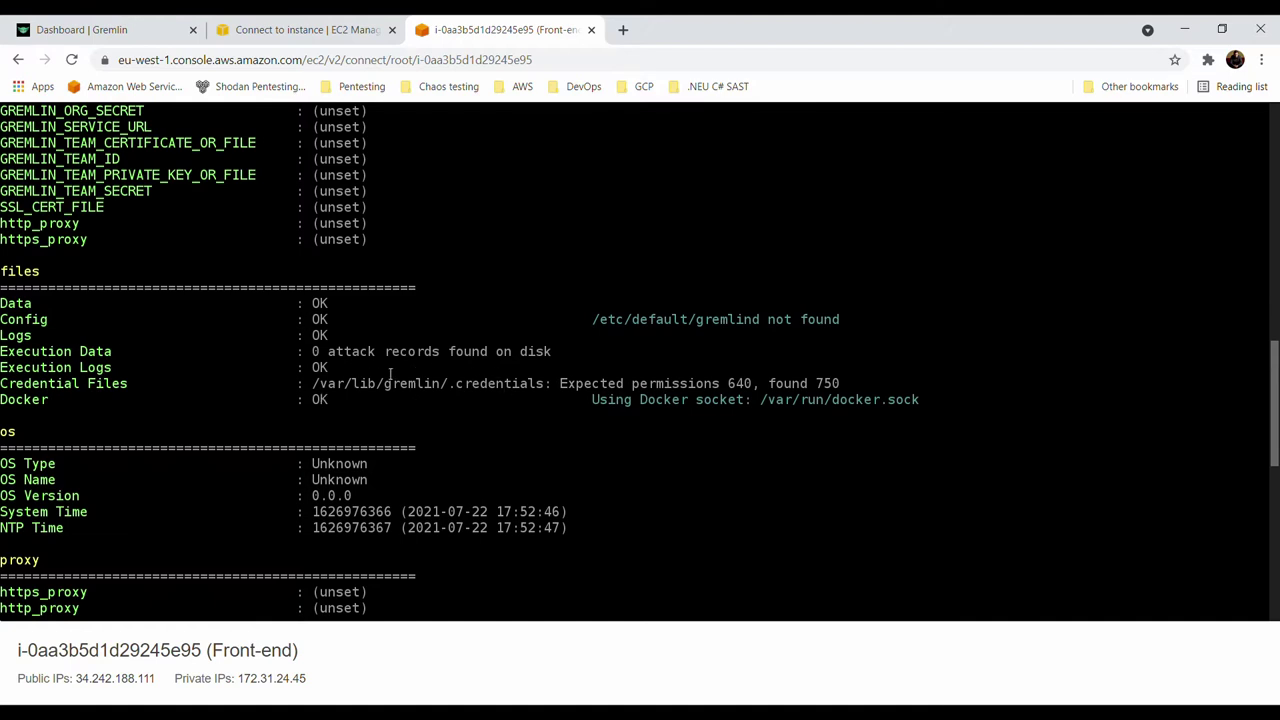
pyautogui.scroll(-4, 296, 370)
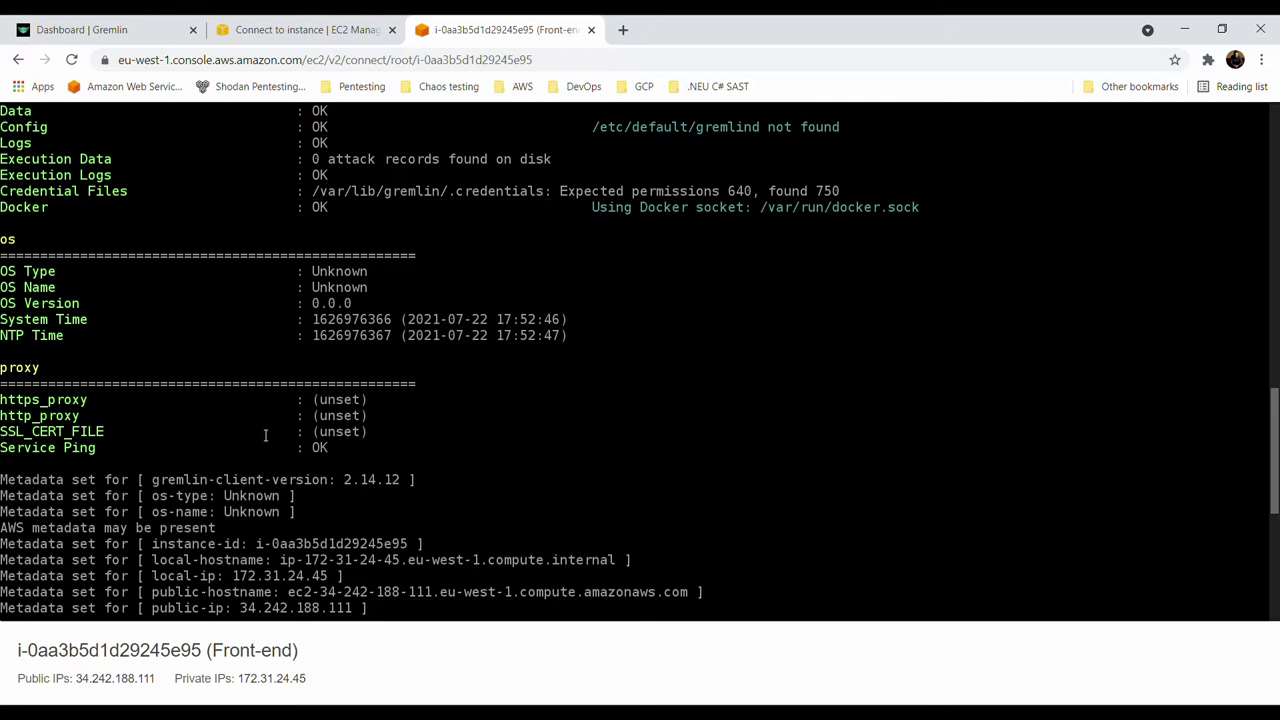
pyautogui.scroll(-4, 265, 435)
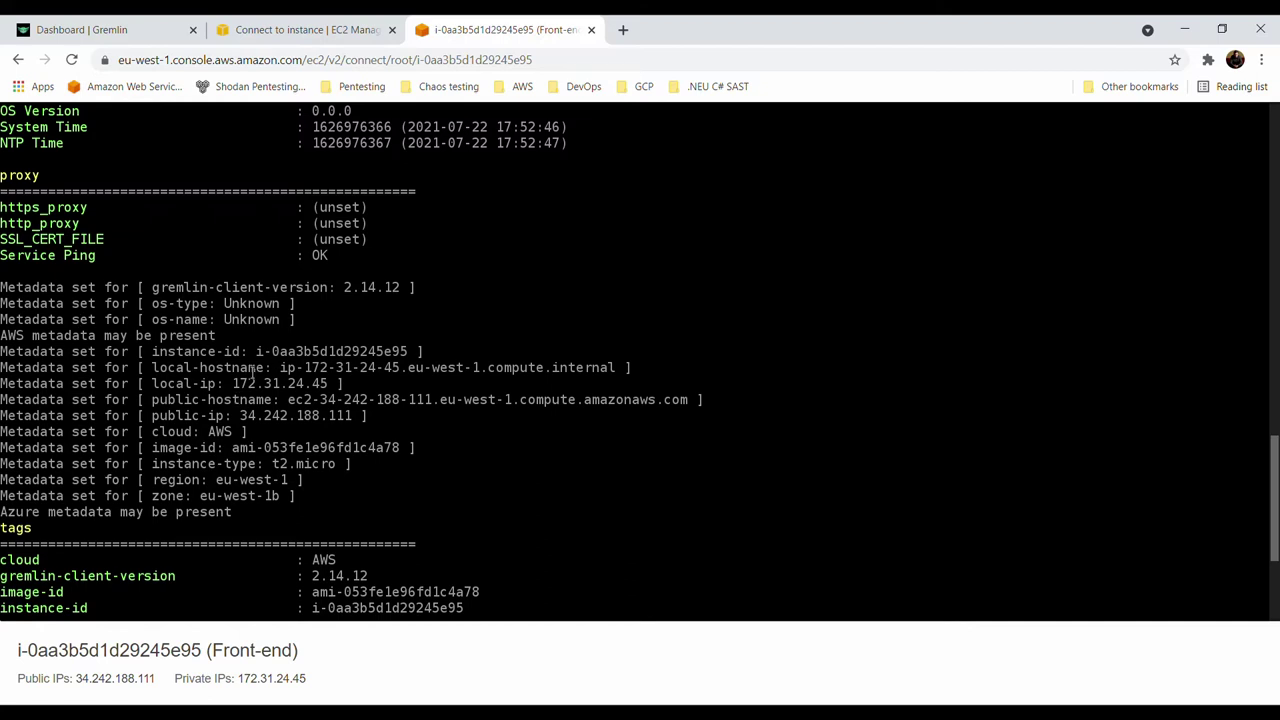
pyautogui.scroll(-4, 335, 287)
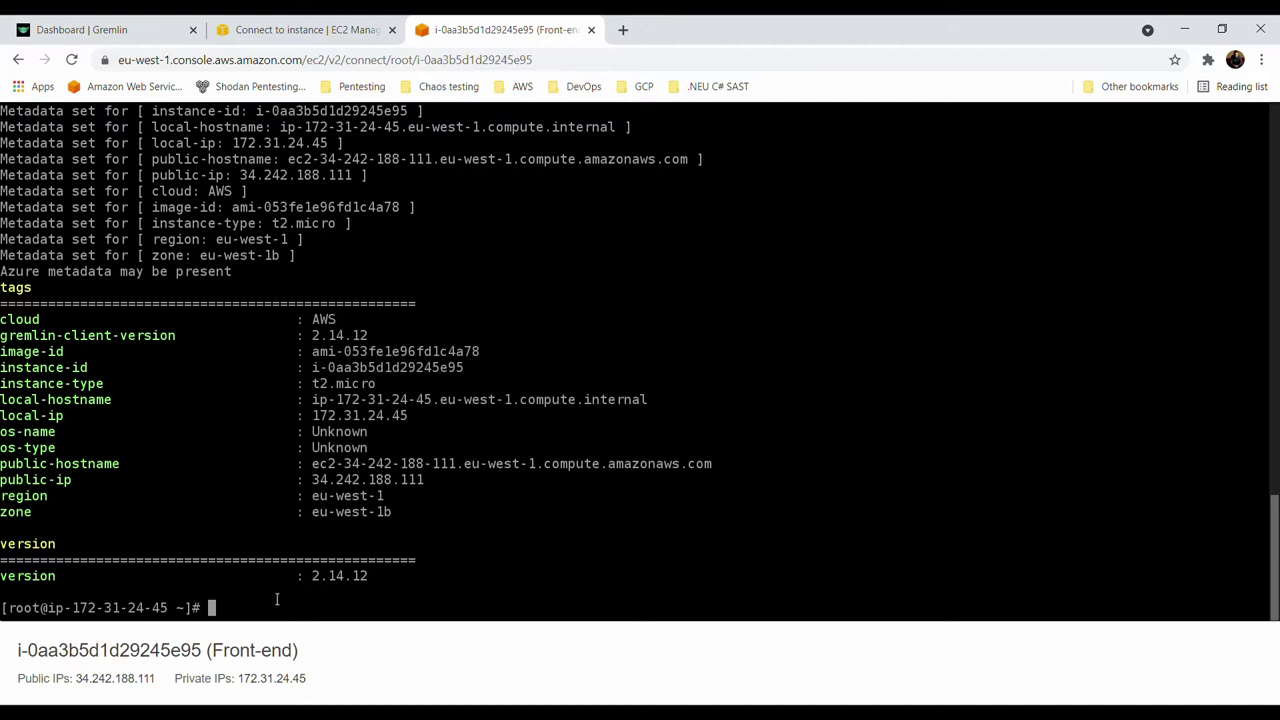
# Run the diagnostic for the operating system only with gremlin check os
pyautogui.write('gremlin check os')
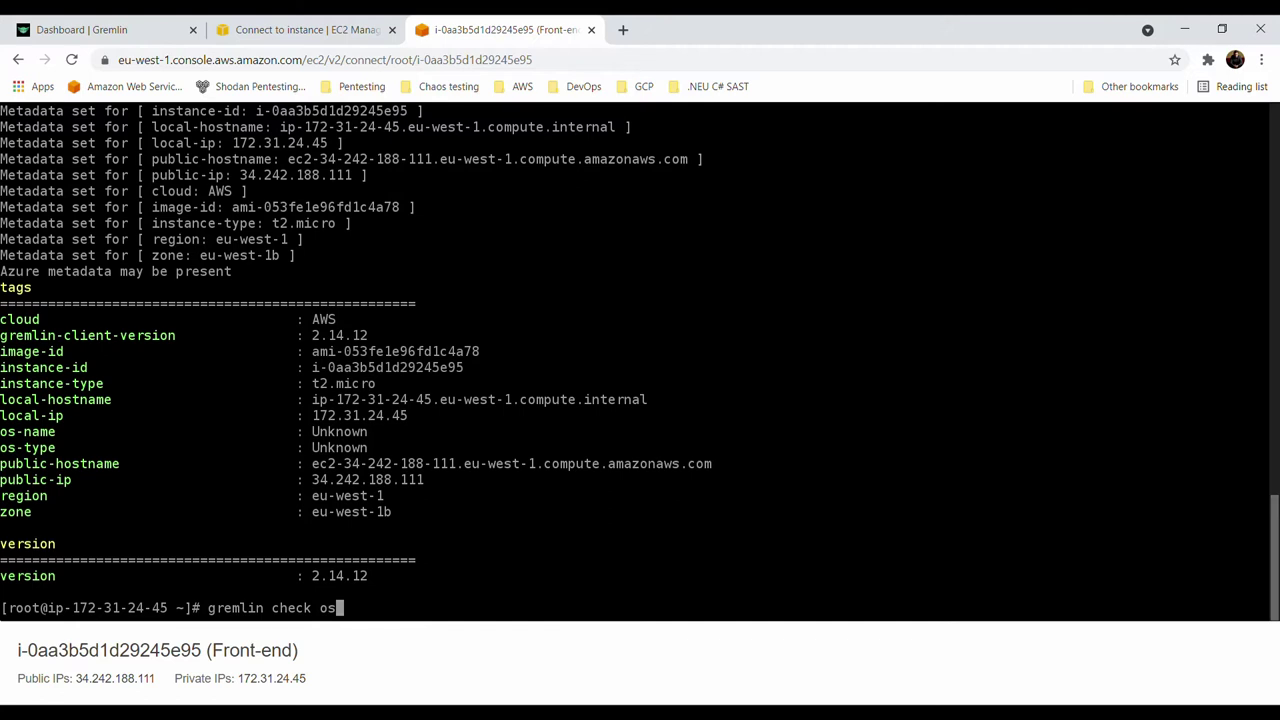
pyautogui.press('Return')
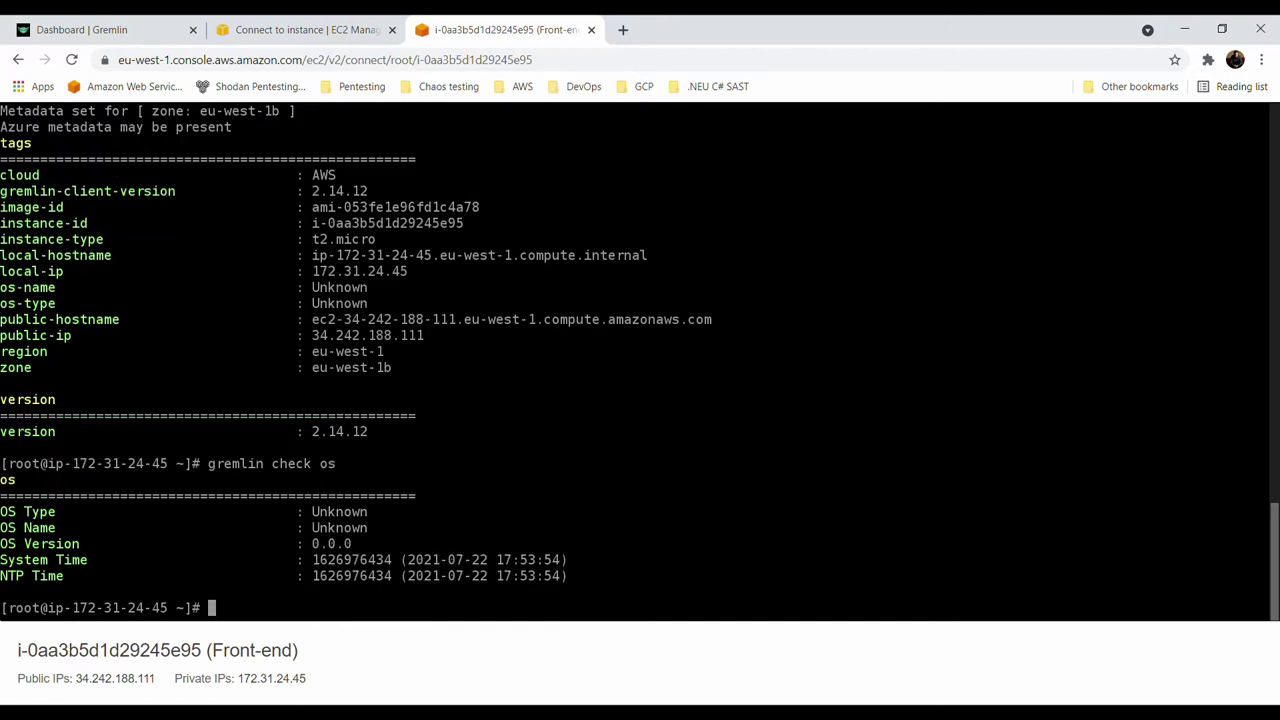
# Run gremlin without arguments to list its available commands, and print the client version with gremlin version
pyautogui.press('Up')
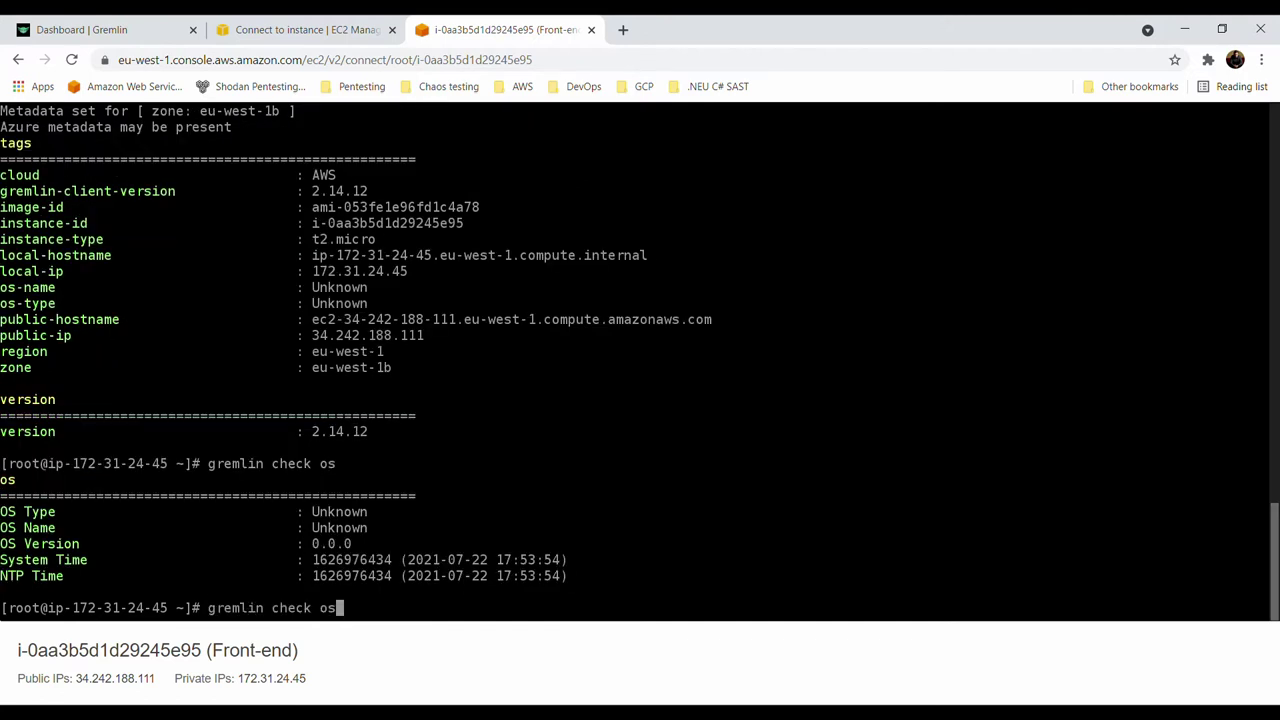
pyautogui.press('BackSpace')
pyautogui.press('BackSpace')
pyautogui.press('BackSpace')
pyautogui.press('BackSpace')
pyautogui.press('BackSpace')
pyautogui.press('BackSpace')
pyautogui.press('BackSpace')
pyautogui.press('BackSpace')
pyautogui.press('Return')
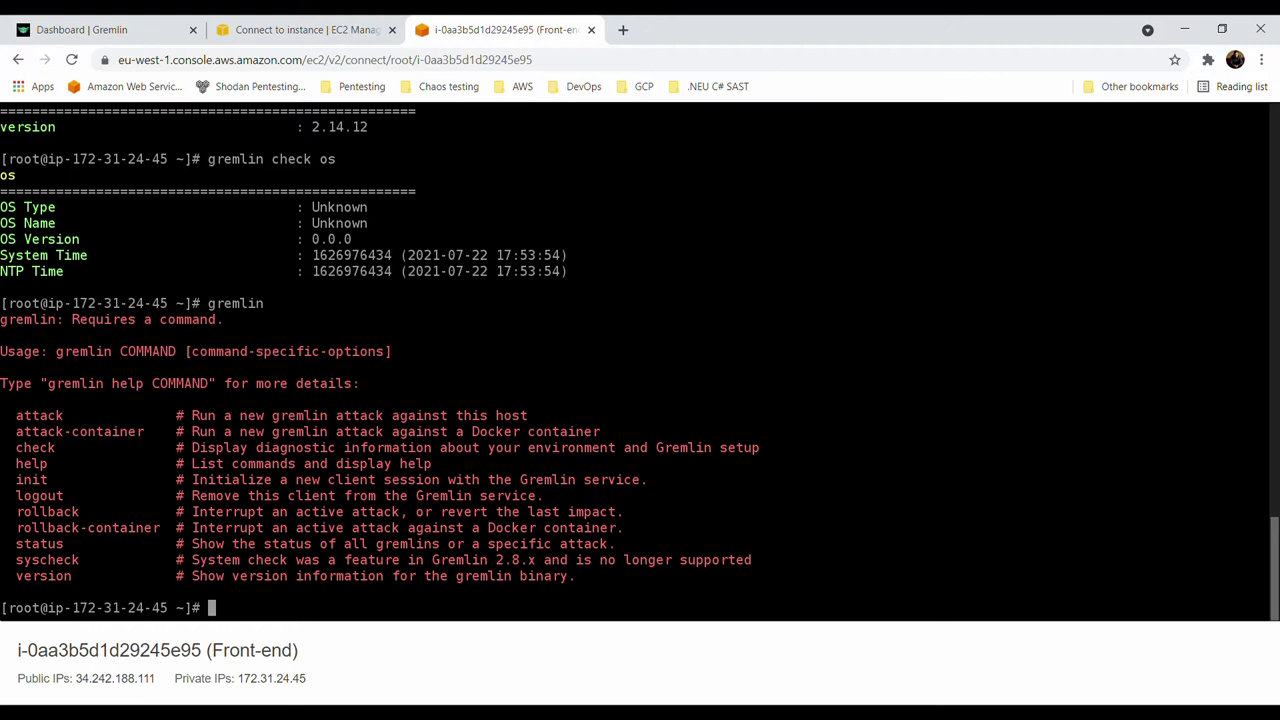
pyautogui.write('gremlin version')
pyautogui.press('Return')
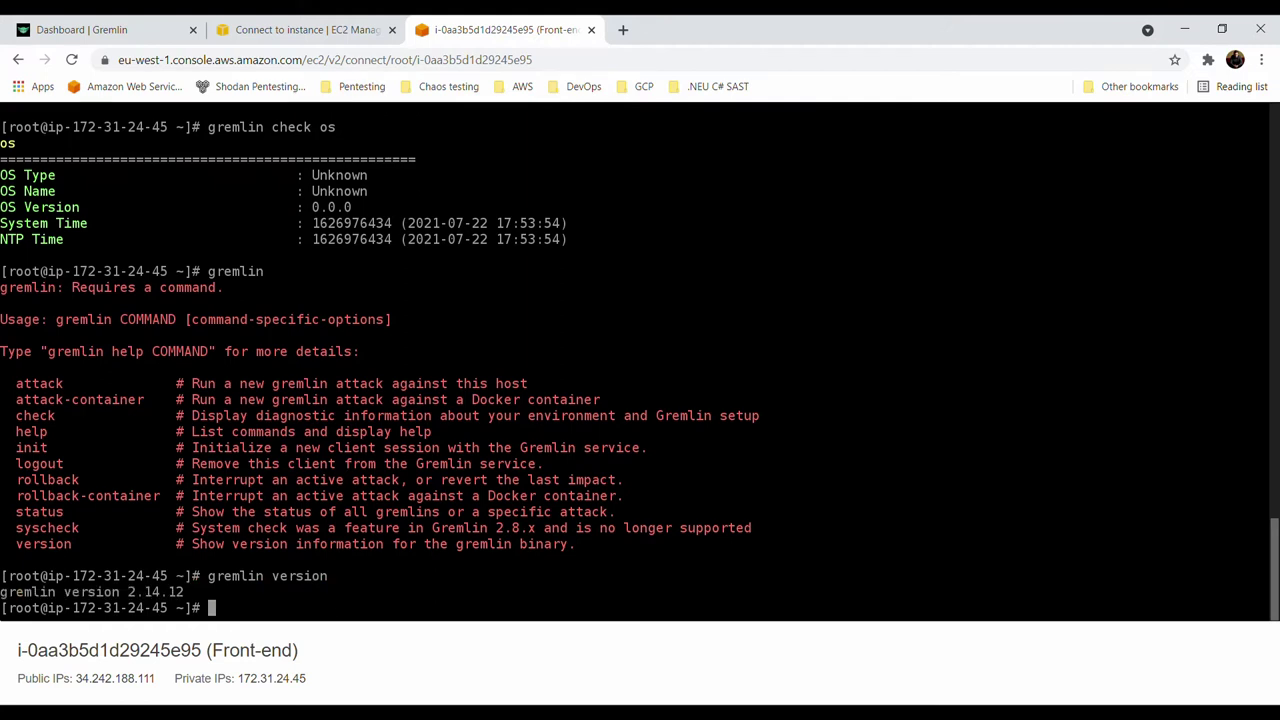
# Start a 60-second CPU attack on two cores with gremlin attack cpu -l 60 -c 2
pyautogui.press('Up')
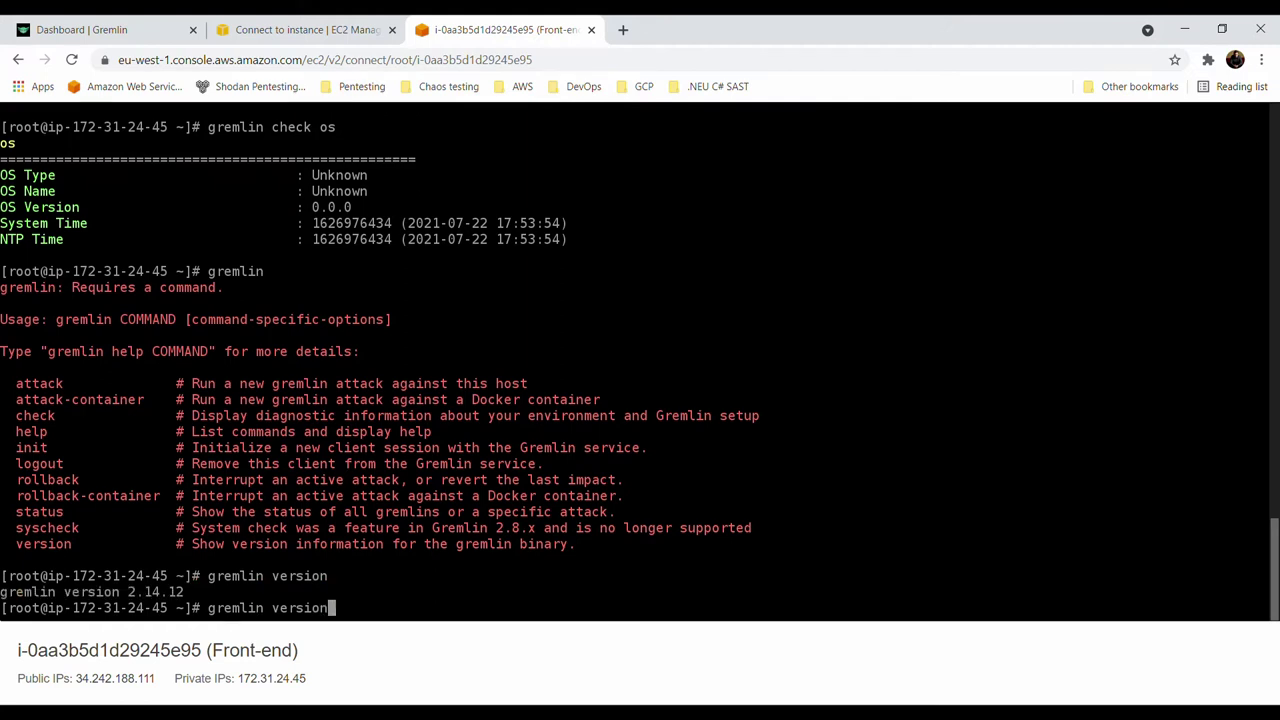
pyautogui.press('BackSpace')
pyautogui.press('BackSpace')
pyautogui.press('BackSpace')
pyautogui.press('BackSpace')
pyautogui.press('BackSpace')
pyautogui.press('BackSpace')
pyautogui.press('BackSpace')
pyautogui.write('attack cpu -l 60 ')
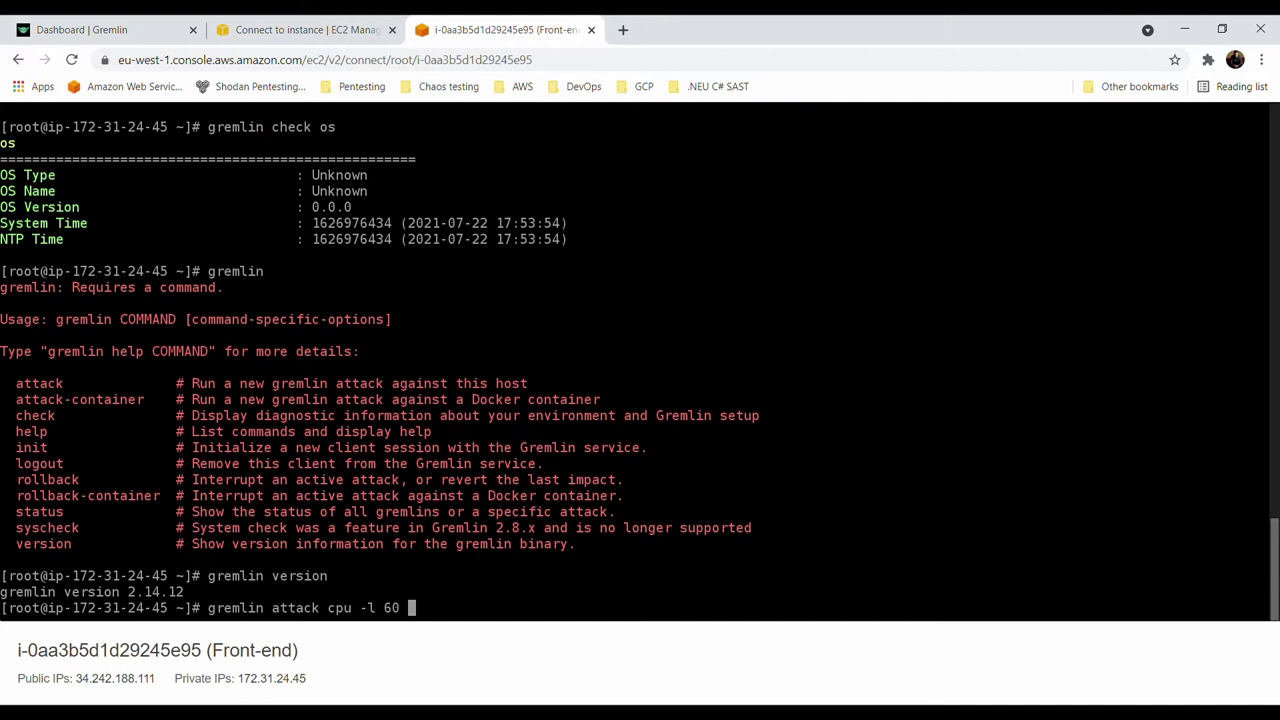
pyautogui.write('-c 2')
pyautogui.press('Return')
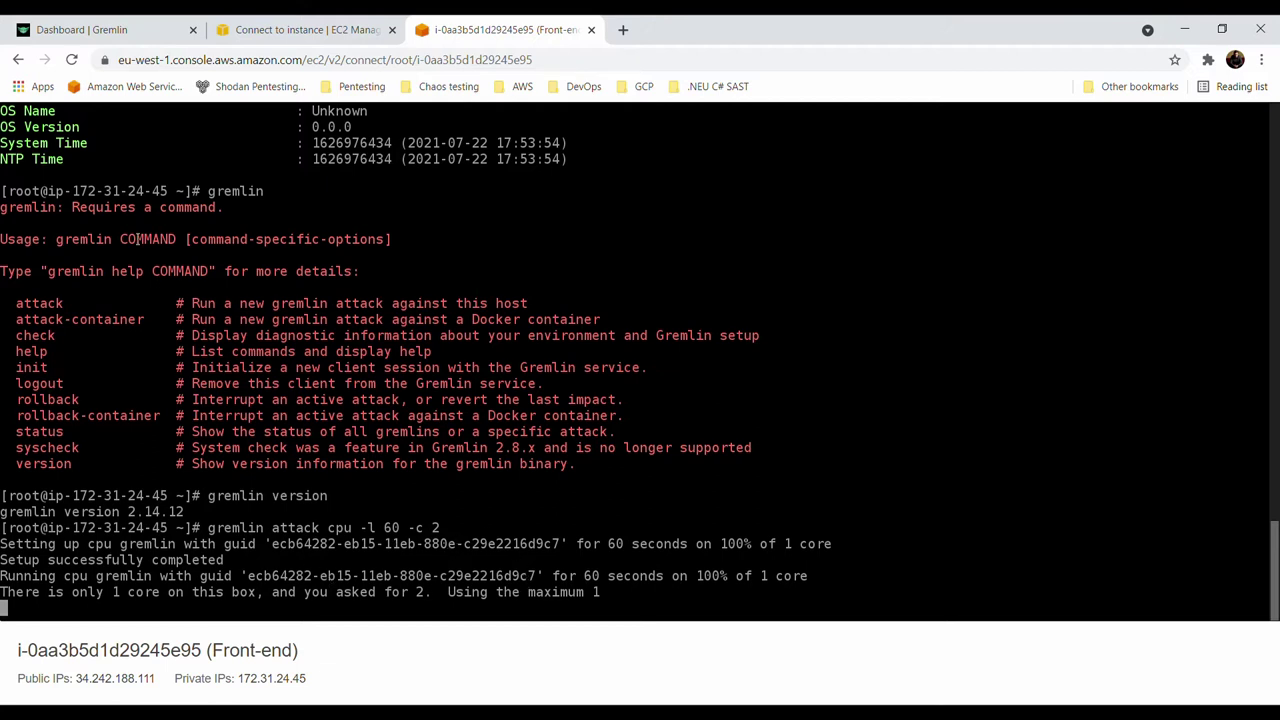
# Switch to the Gremlin web app, view the active CPU attack in the attacks overview and active-attack list, and return to the dashboard
pyautogui.click(105, 37)
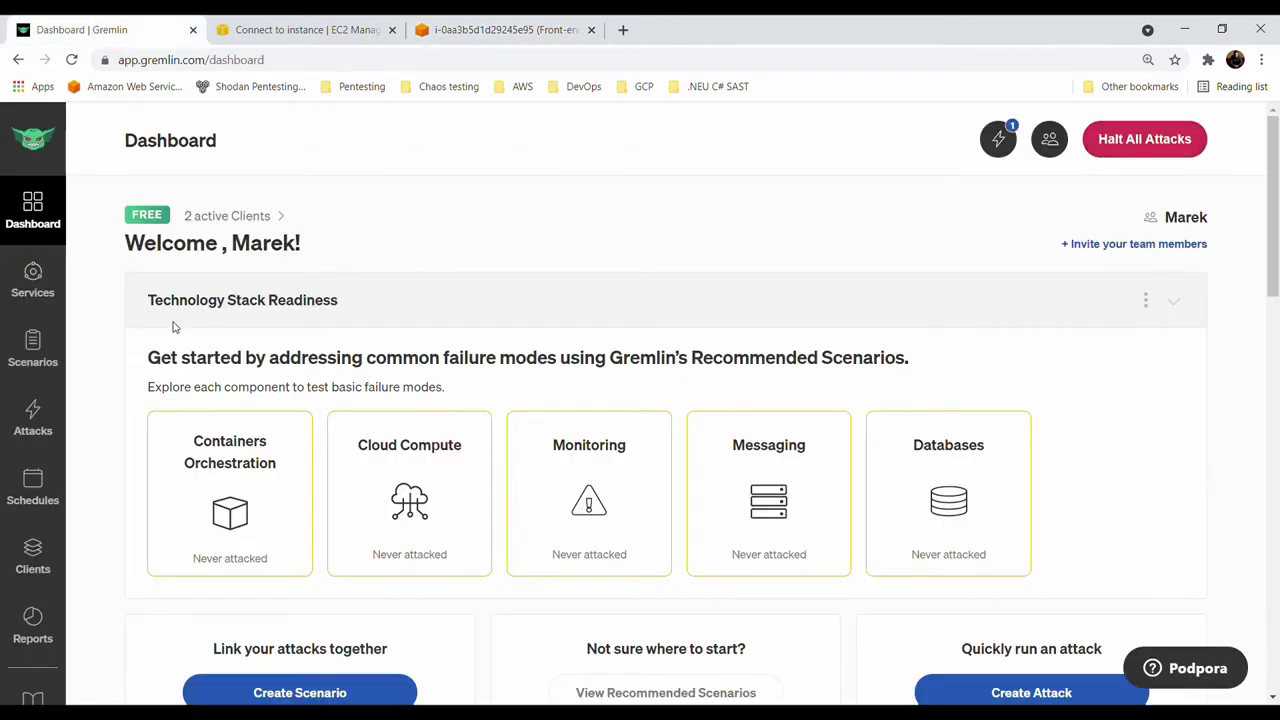
pyautogui.click(40, 418)
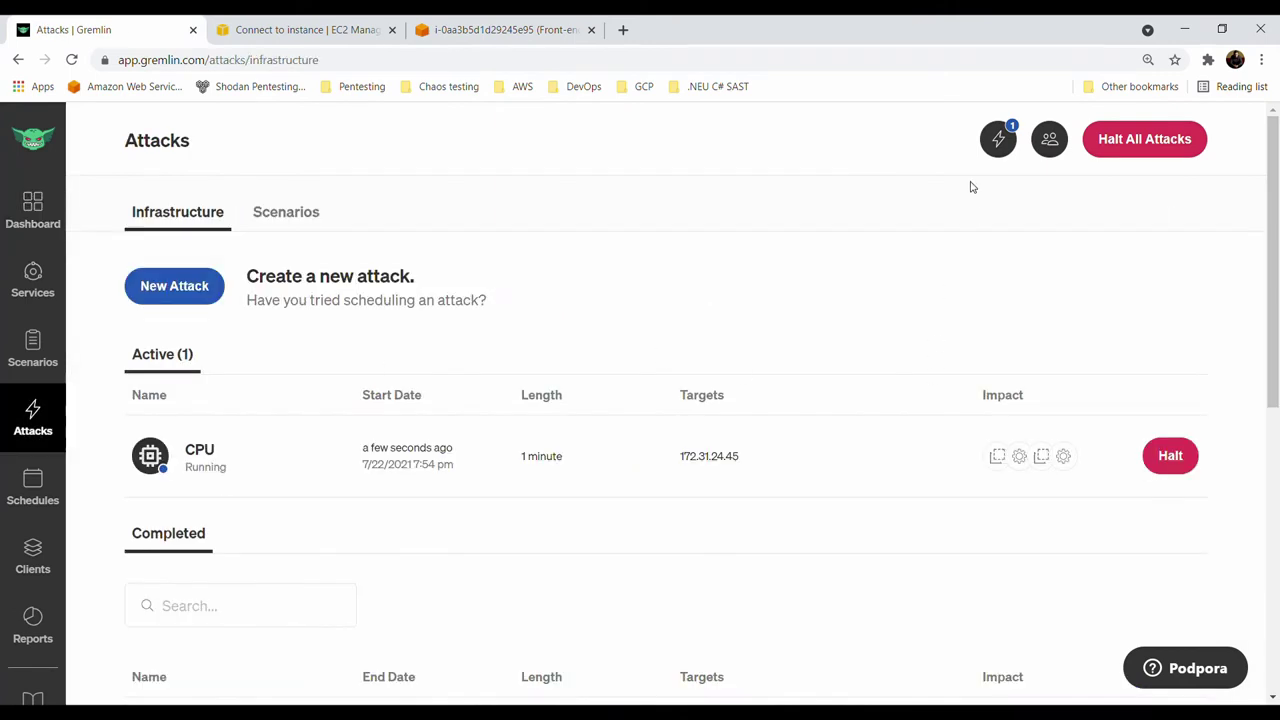
pyautogui.click(995, 136)
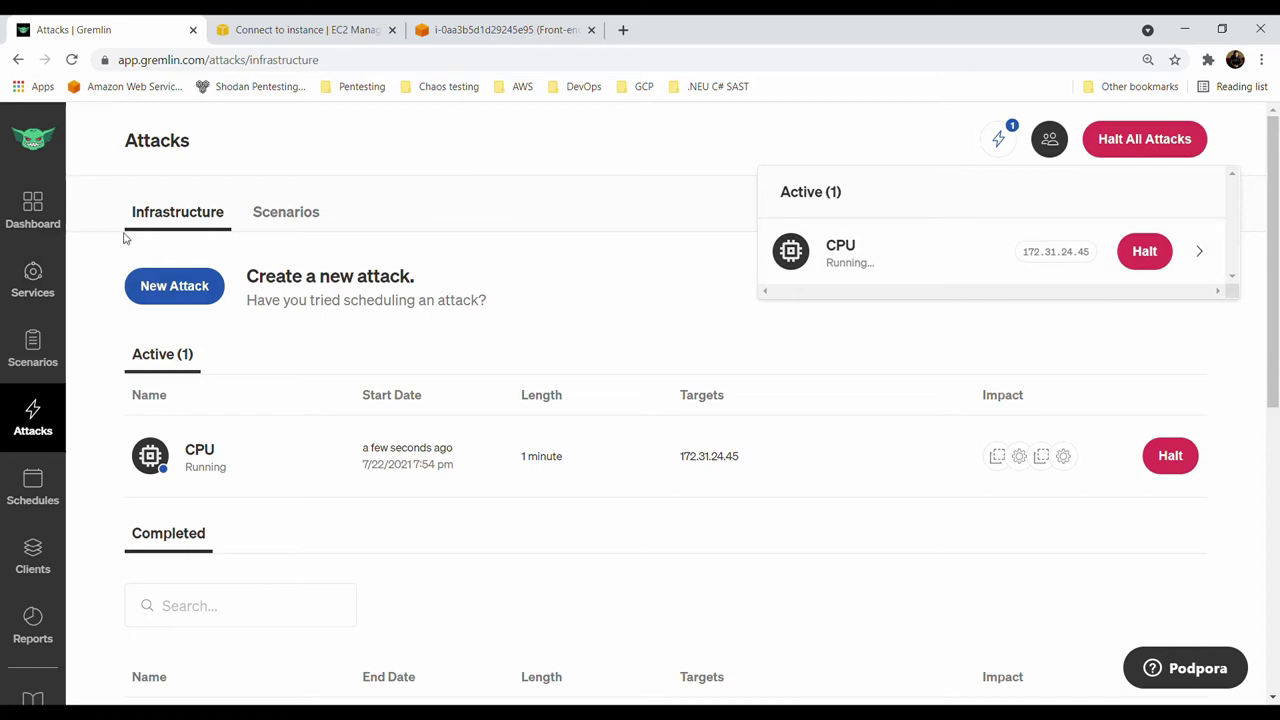
pyautogui.click(32, 210)
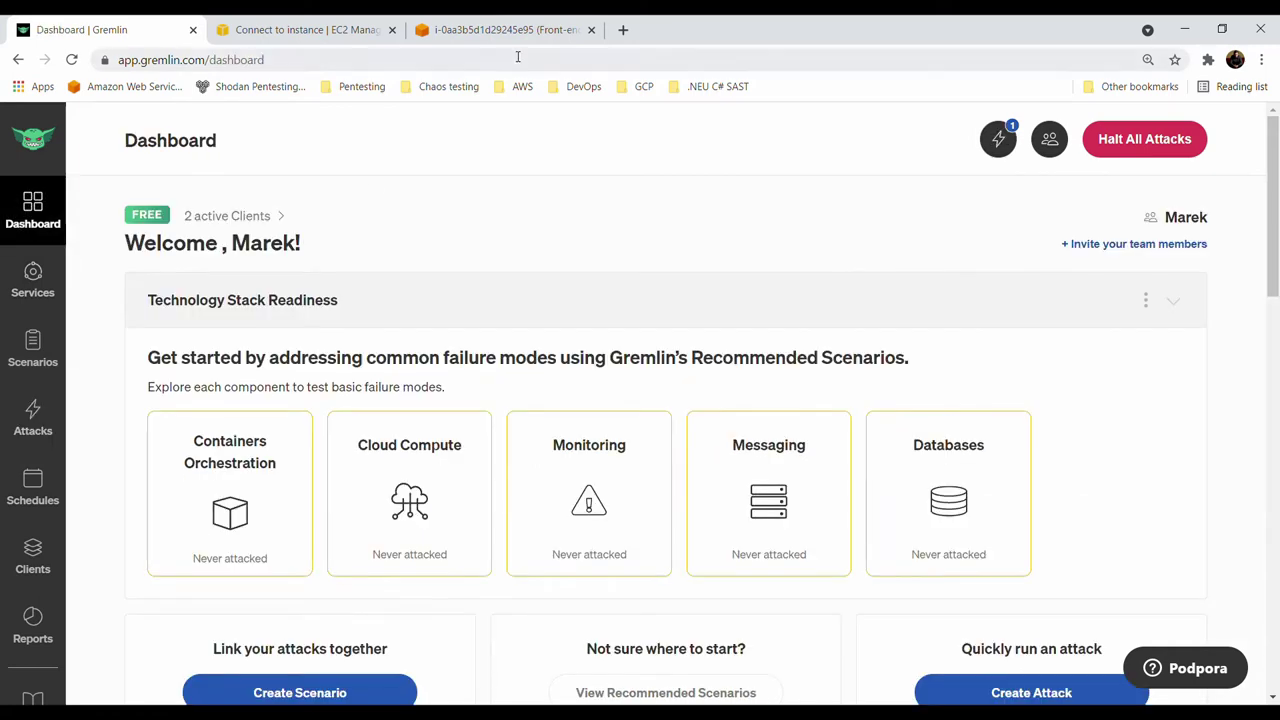
# Return to the Front-end instance's terminal and interrupt the running CPU attack
pyautogui.click(500, 29)
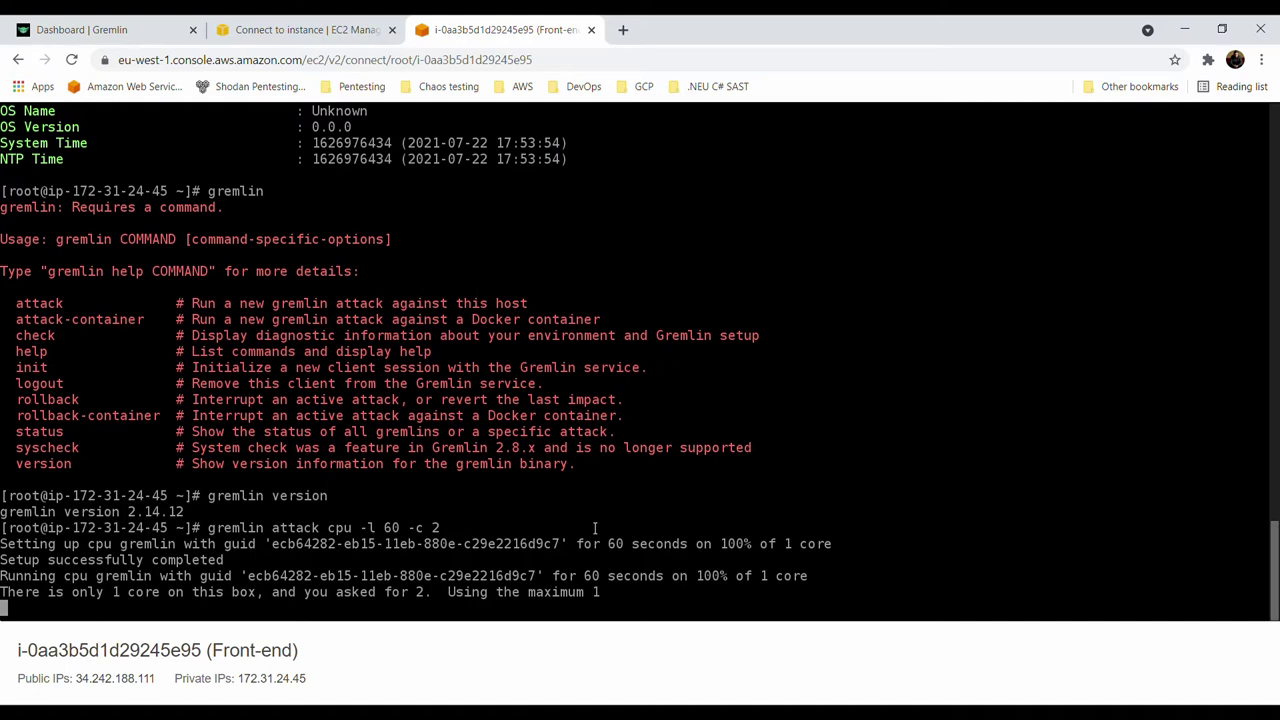
pyautogui.hotkey('ctrl', 'c')
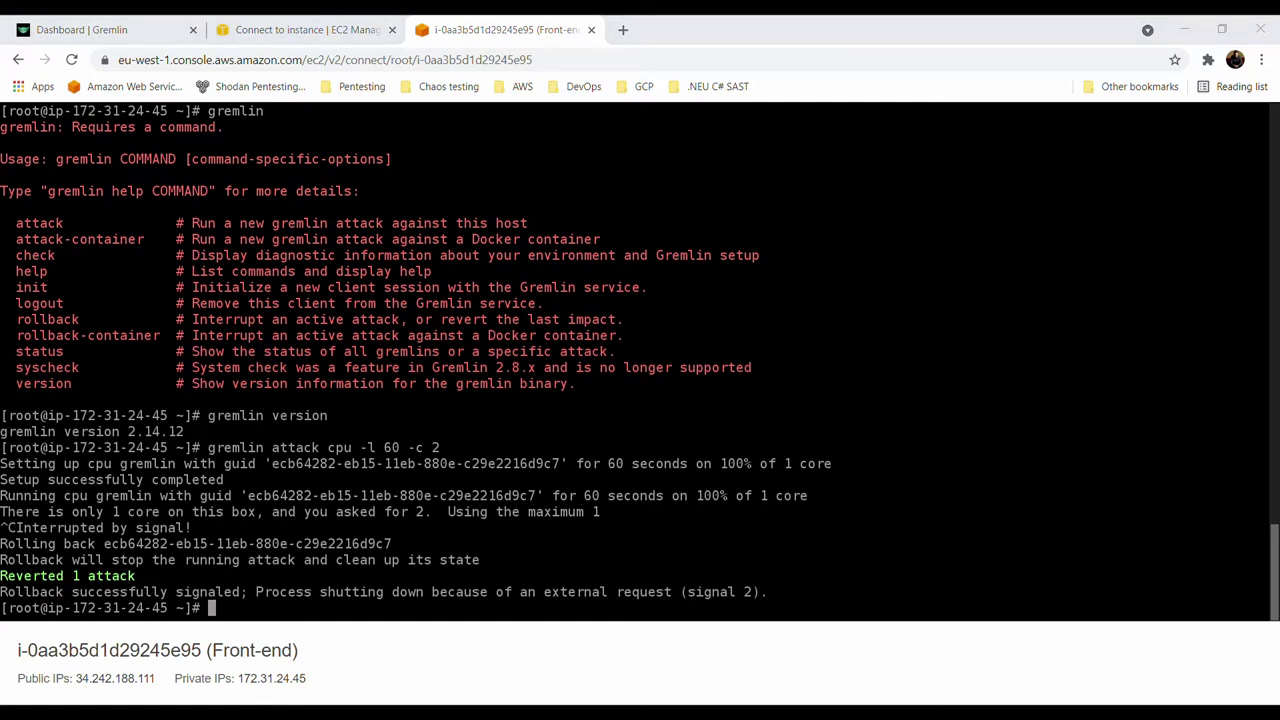
# Display the Gremlin daemon log with sudo cat /var/log/gremlin/daemon.log and look back through its earlier entries
pyautogui.click(186, 463)
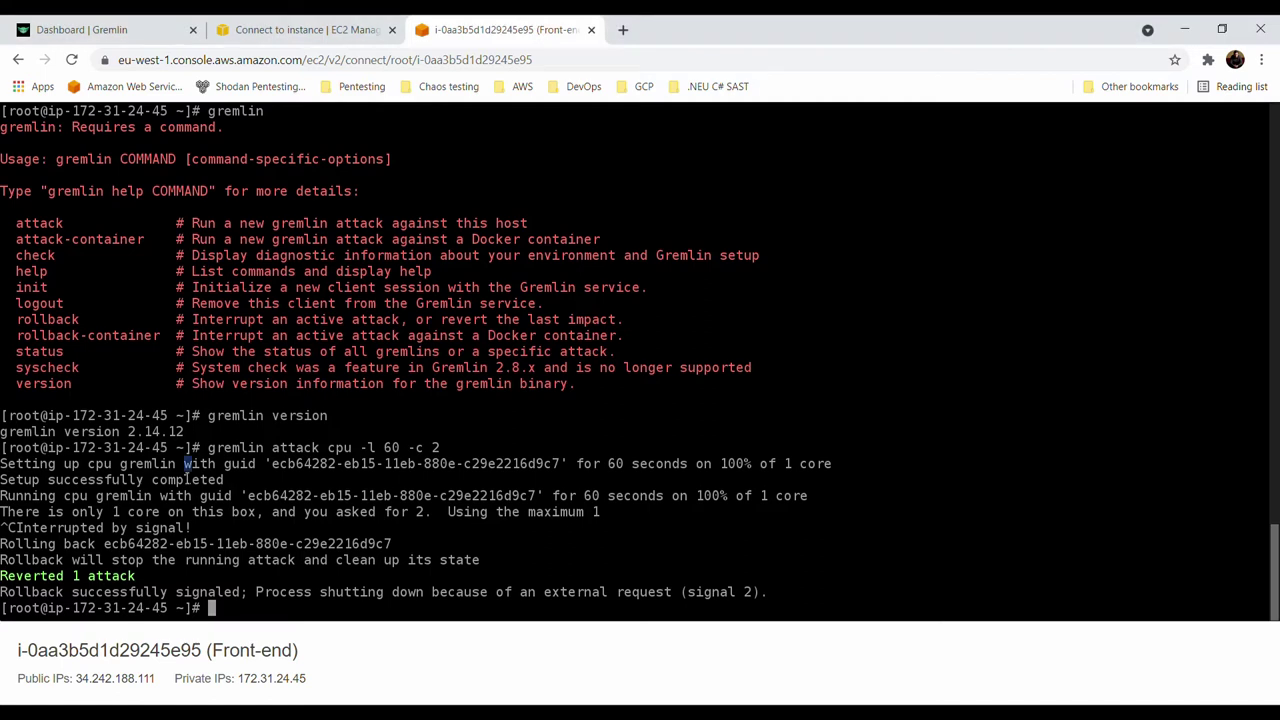
pyautogui.write('w')
pyautogui.press('BackSpace')
pyautogui.write('sudo cat')
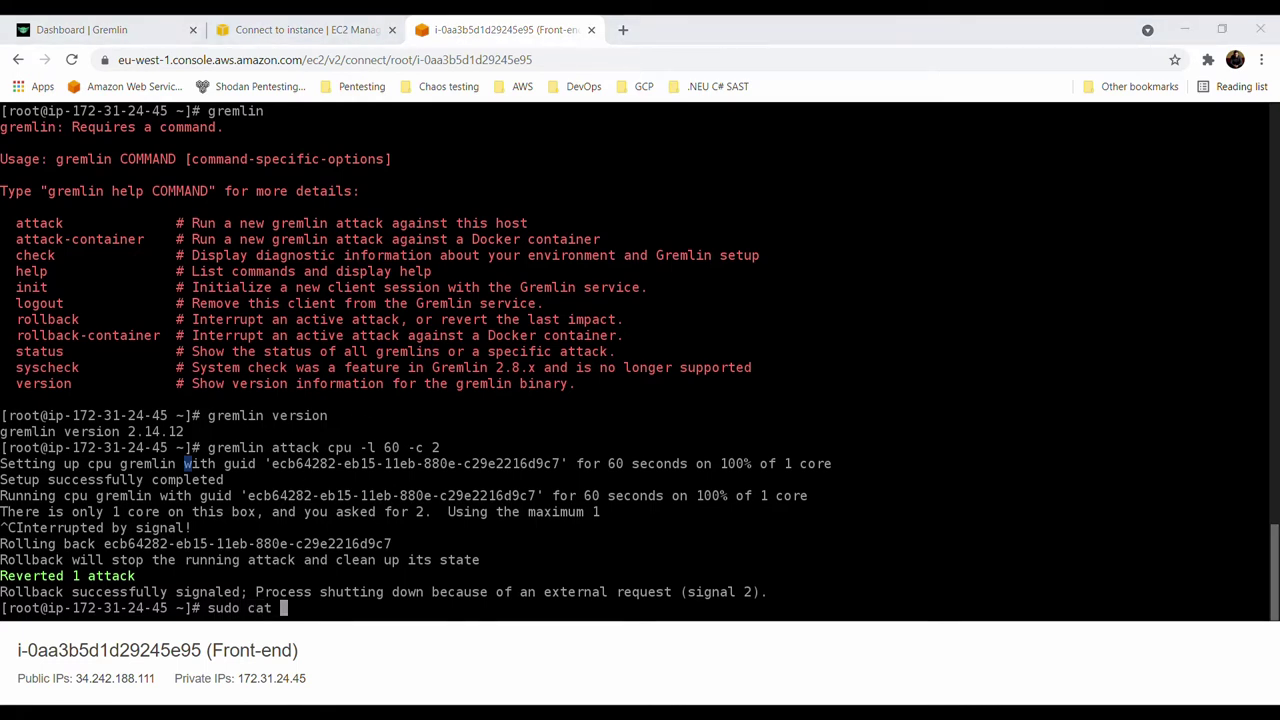
pyautogui.click(358, 605)
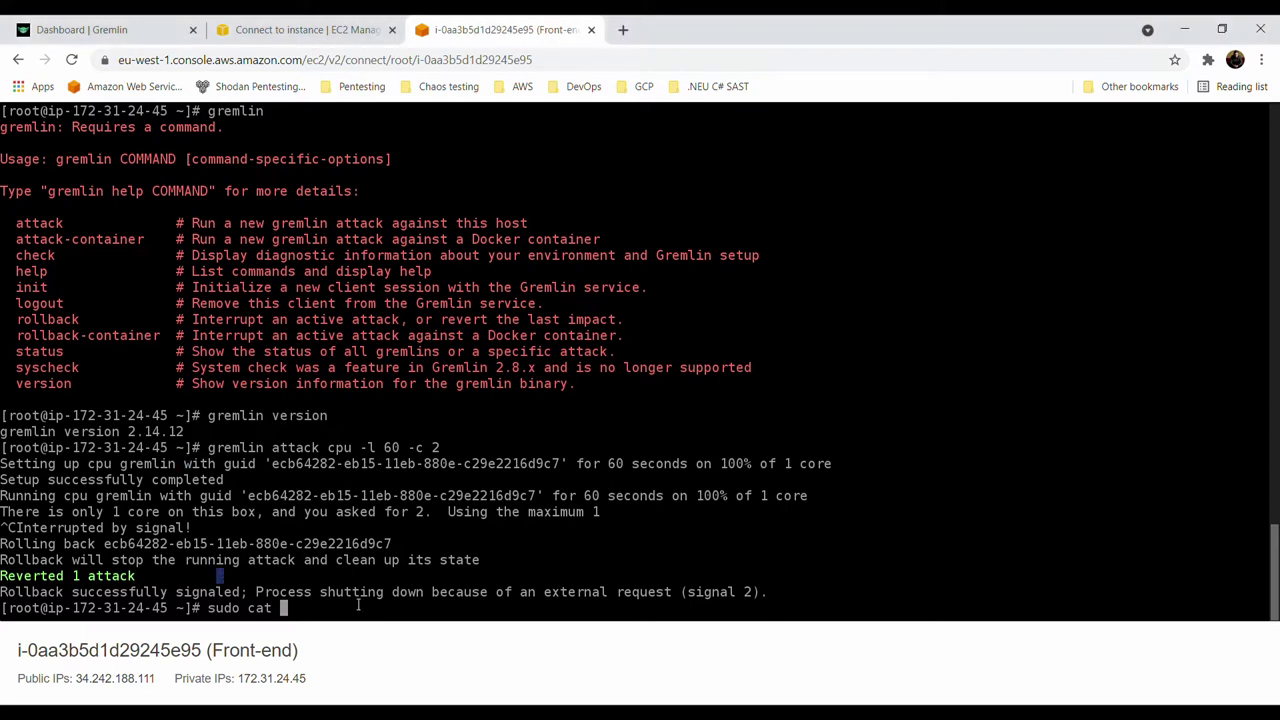
pyautogui.hotkey('ctrl', 'v')
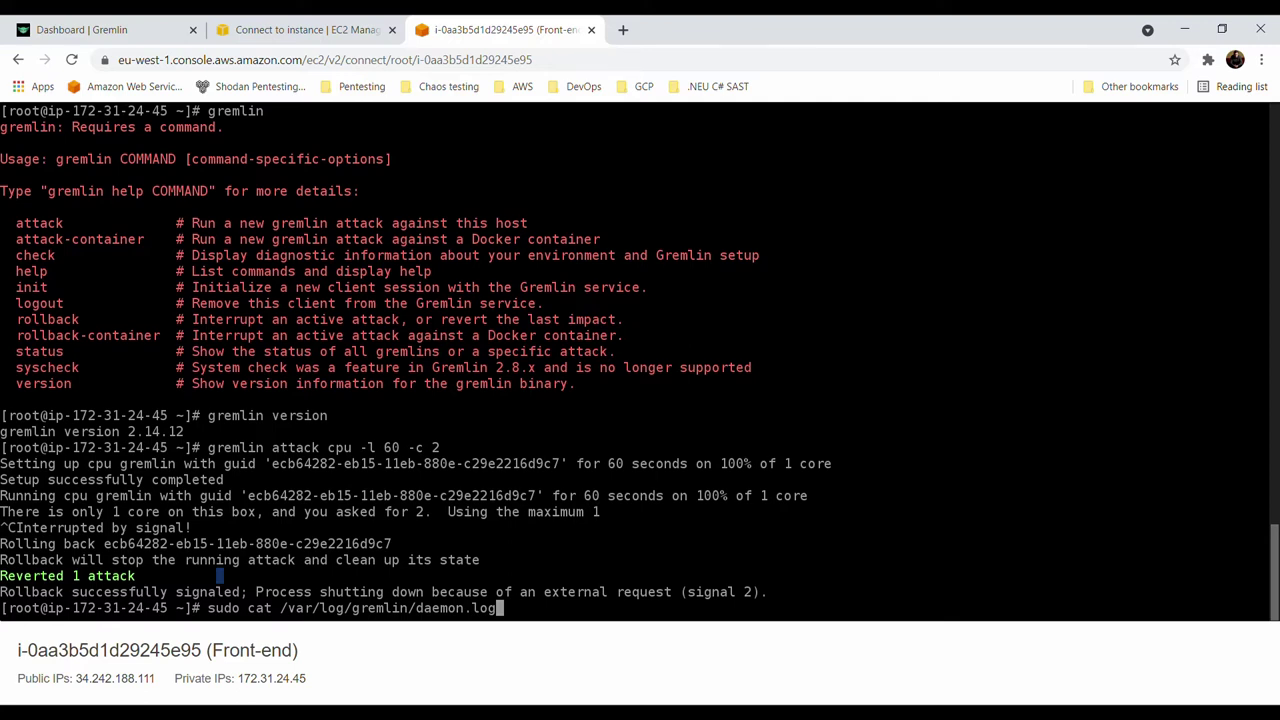
pyautogui.press('Return')
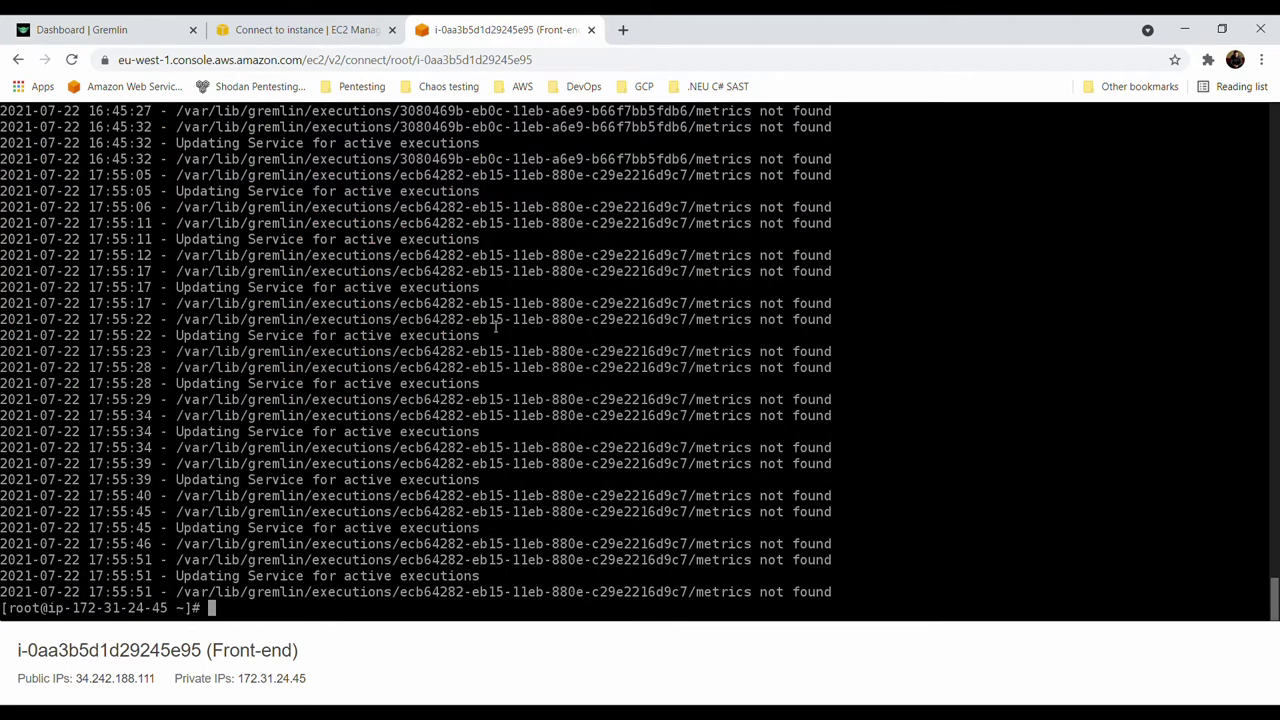
pyautogui.scroll(10, 495, 327)
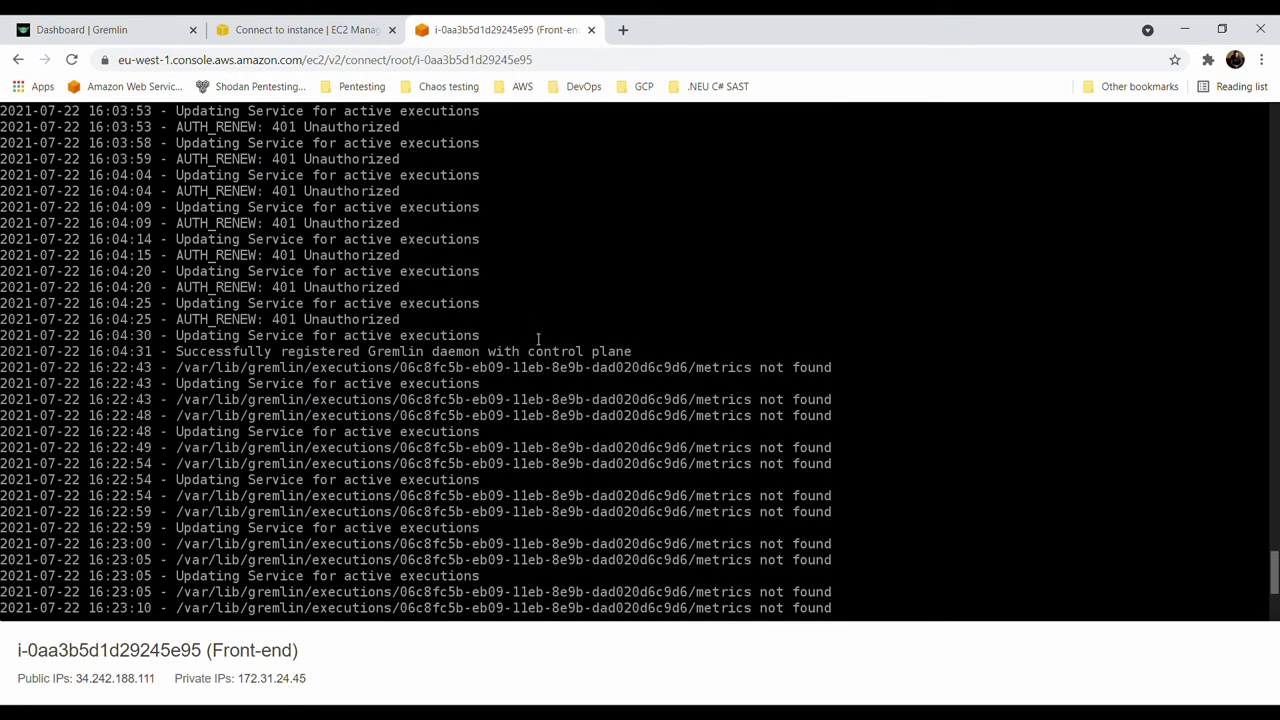
pyautogui.scroll(15, 538, 340)
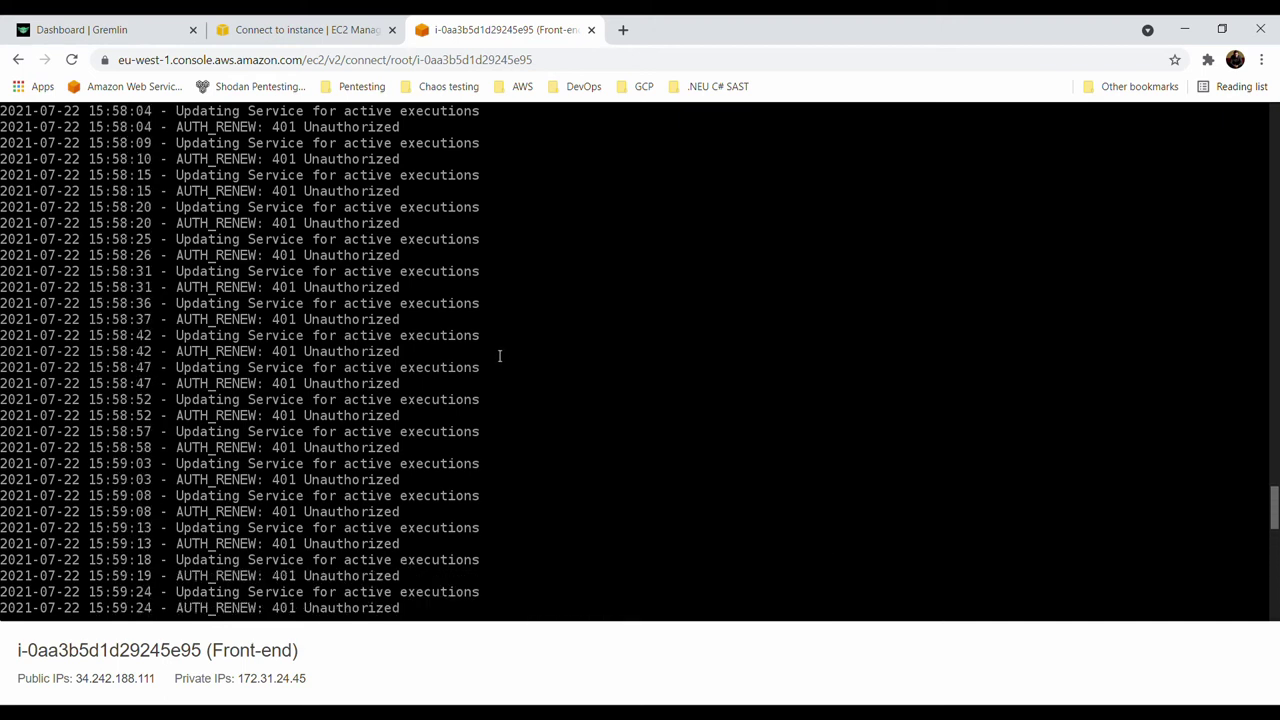
pyautogui.scroll(10, 499, 356)
pyautogui.scroll(-3, 505, 355)
pyautogui.scroll(2, 508, 354)
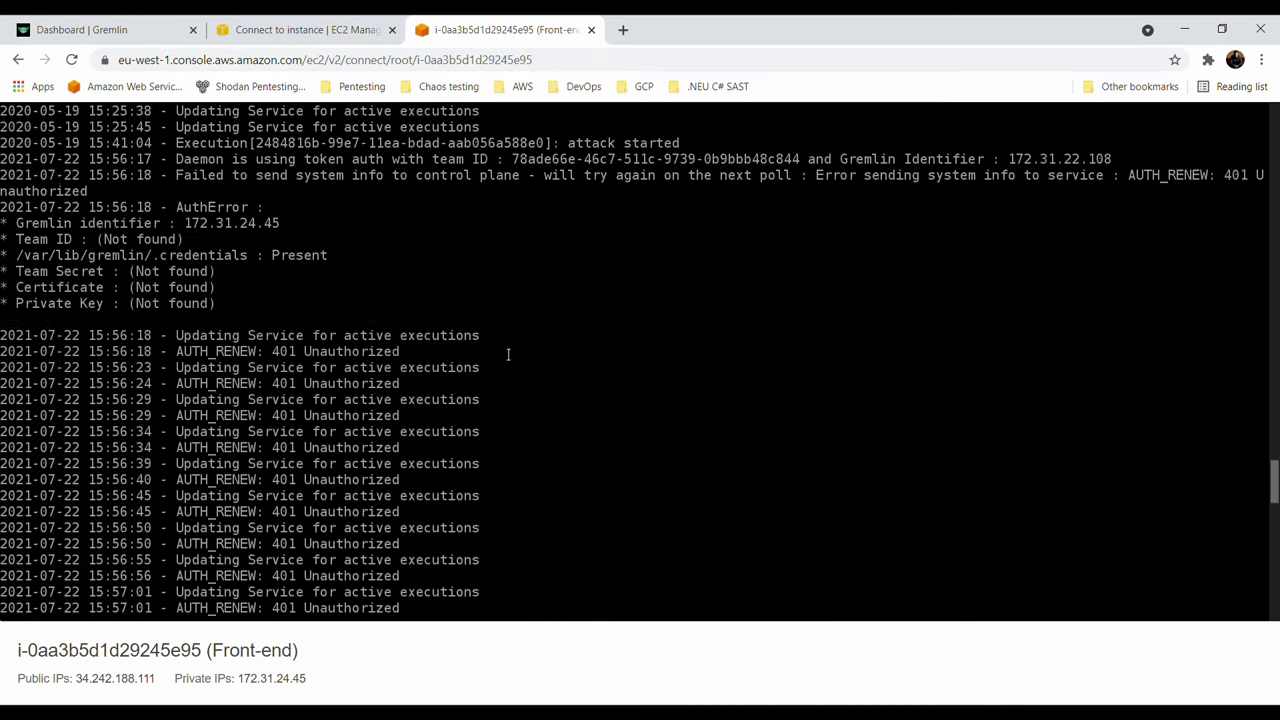
# Examine the daemon log around the AuthError entry, return to its latest entries and clear the terminal
pyautogui.scroll(2, 508, 354)
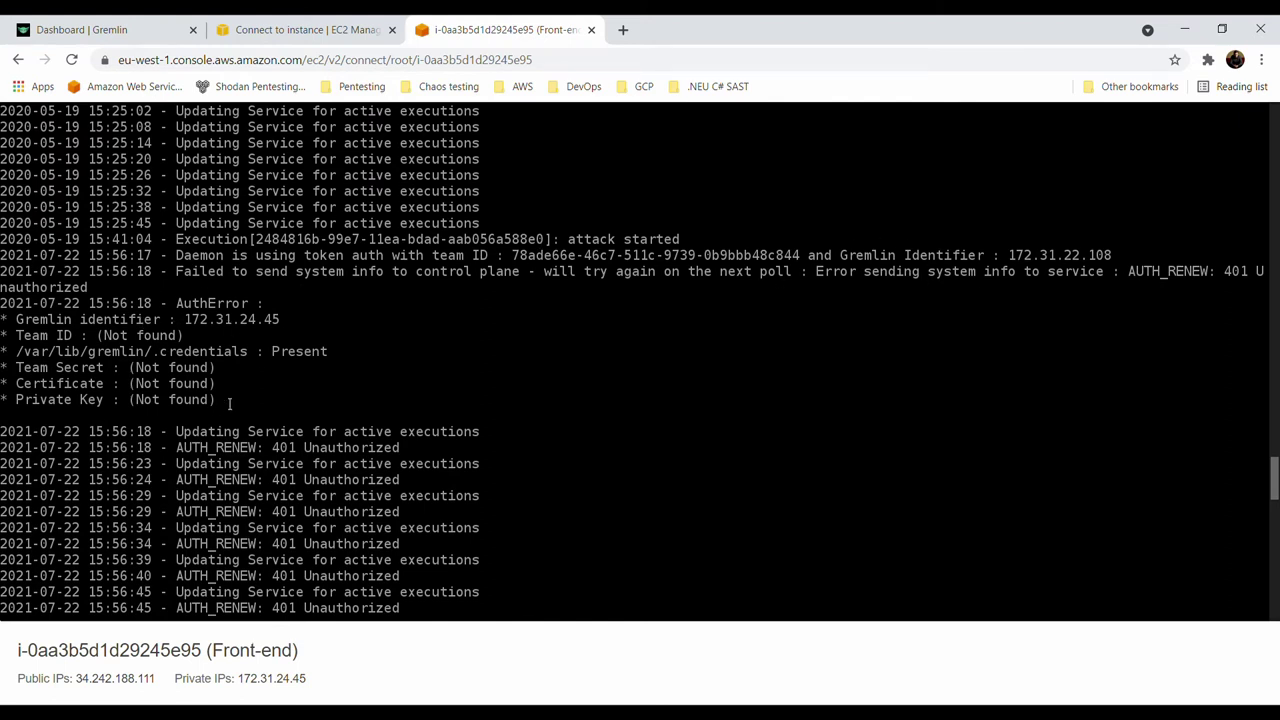
pyautogui.scroll(-20, 363, 424)
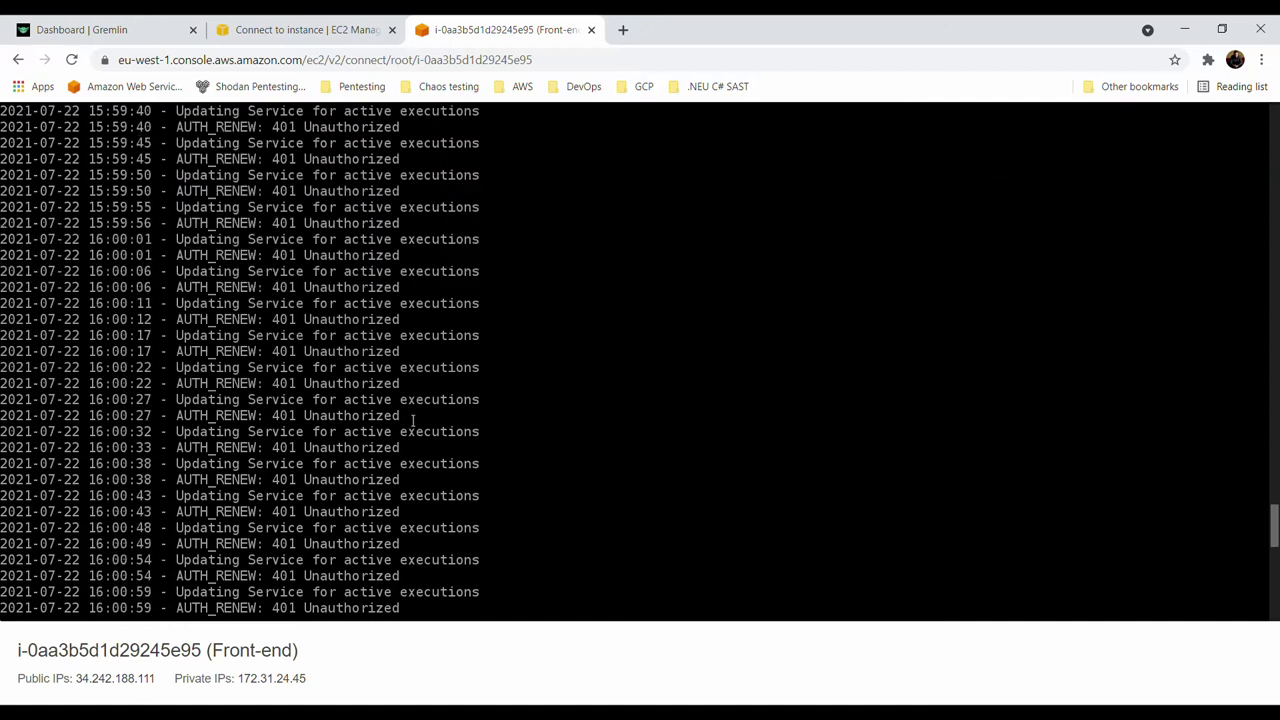
pyautogui.scroll(-8, 412, 424)
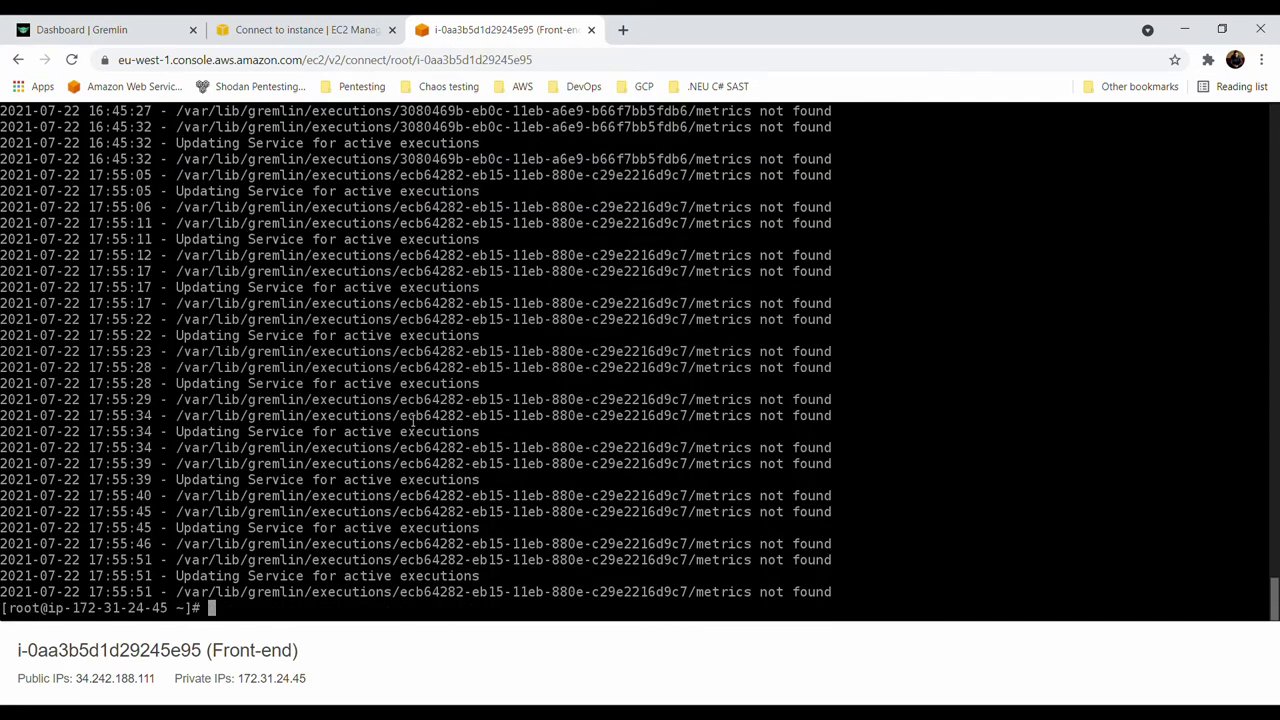
pyautogui.write('clear')
pyautogui.press('Return')
# Look over the Gremlin dashboard, then open the new scenario form and review its attack types and target options
pyautogui.scroll(3, 419, 364)
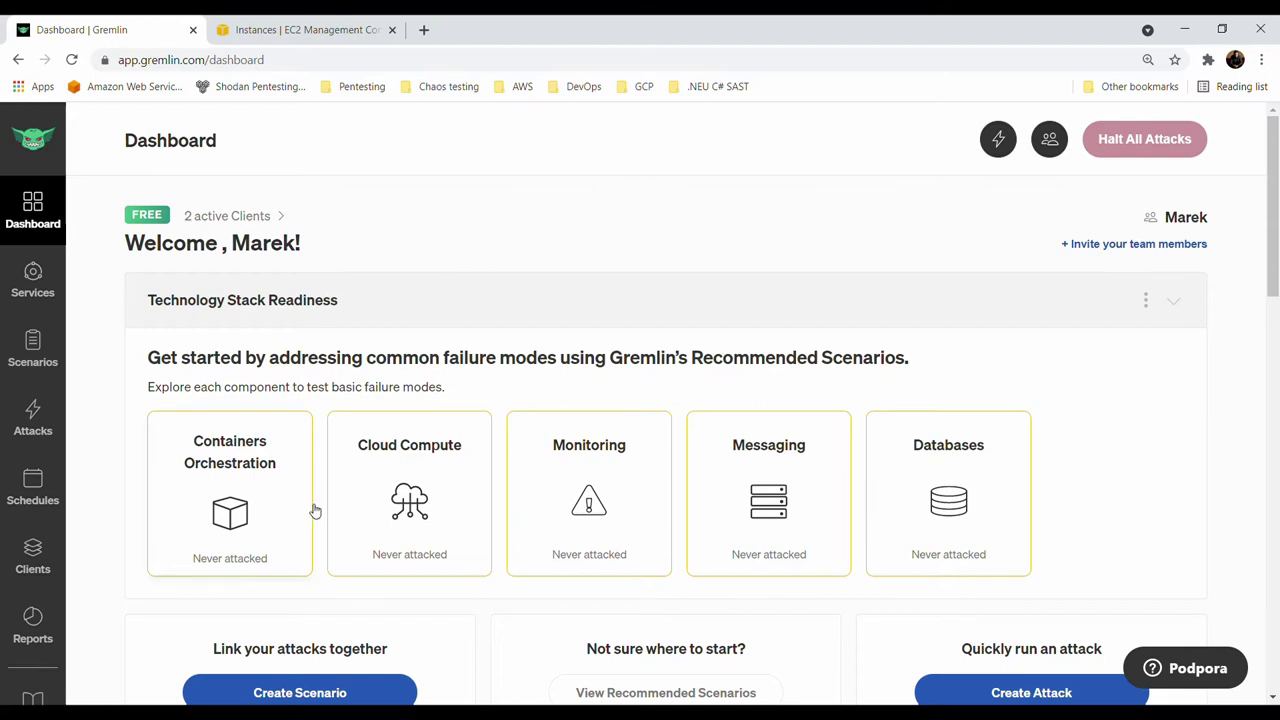
pyautogui.scroll(-2, 600, 485)
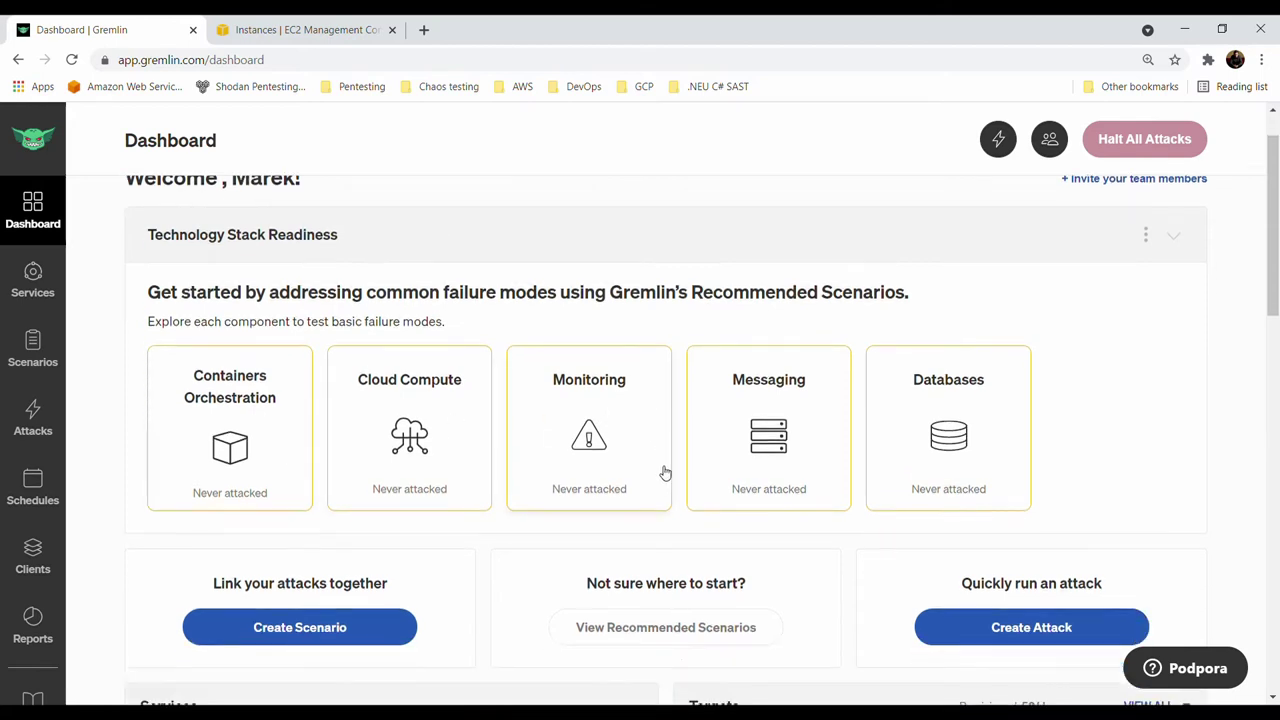
pyautogui.scroll(-1, 838, 408)
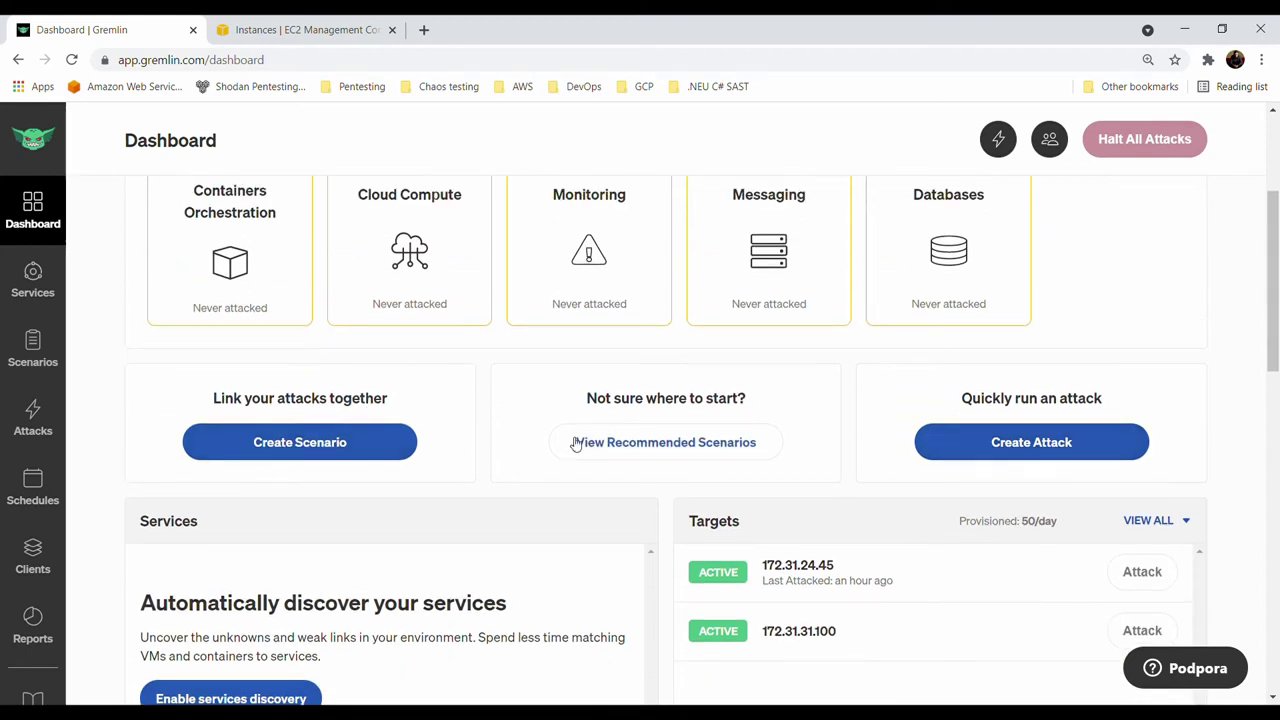
pyautogui.click(343, 442)
pyautogui.scroll(-2, 600, 340)
pyautogui.scroll(1, 590, 321)
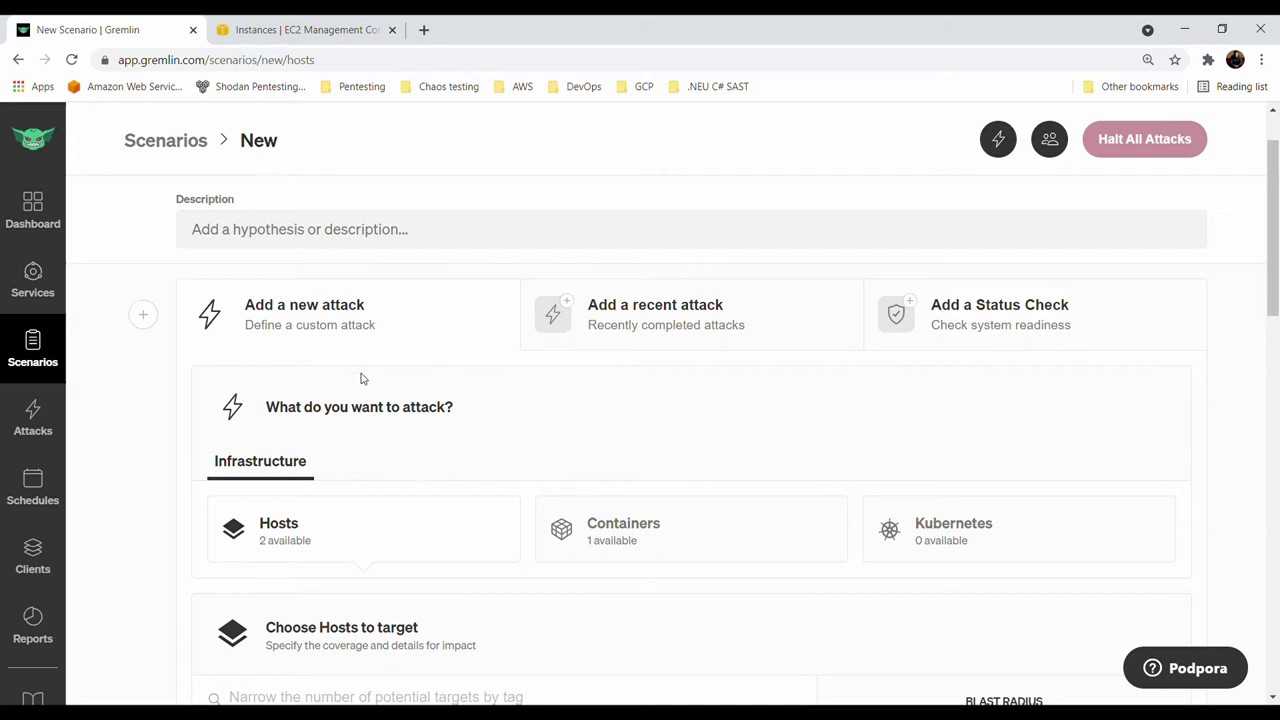
pyautogui.scroll(2, 360, 375)
# View the Services, Scenarios, Attacks and Scheduled Attacks pages in turn
pyautogui.click(33, 280)
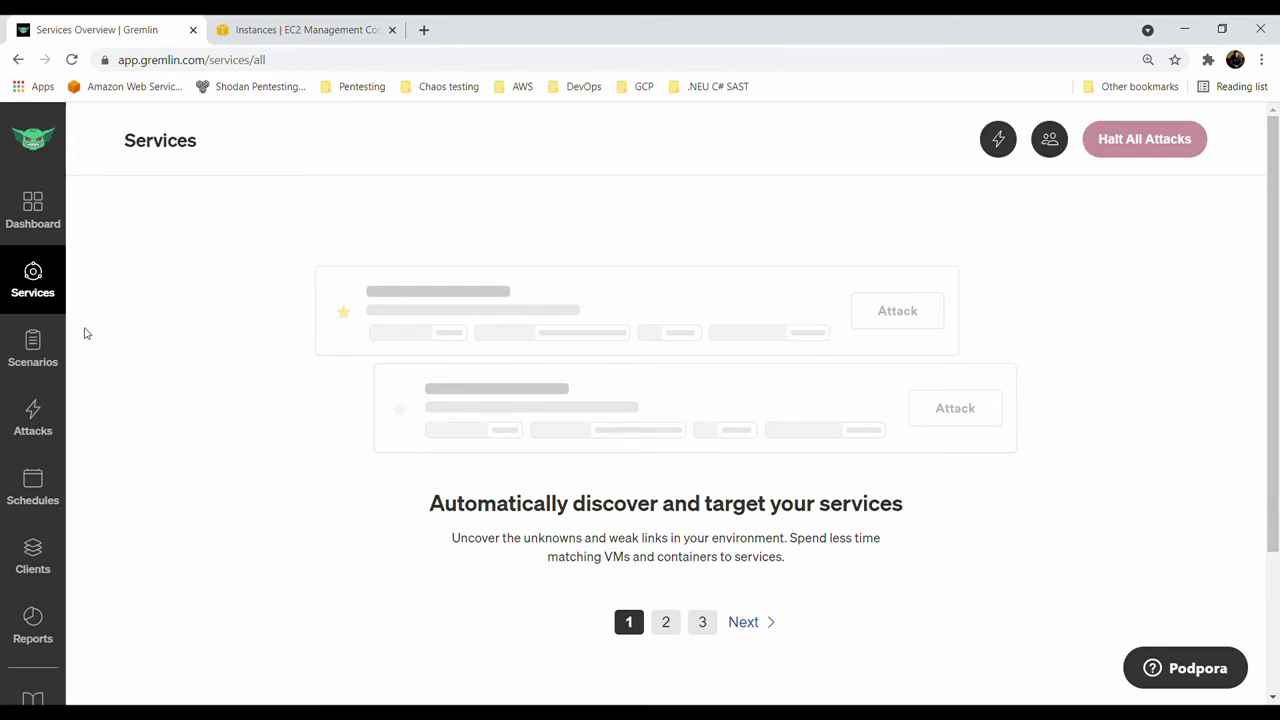
pyautogui.click(33, 352)
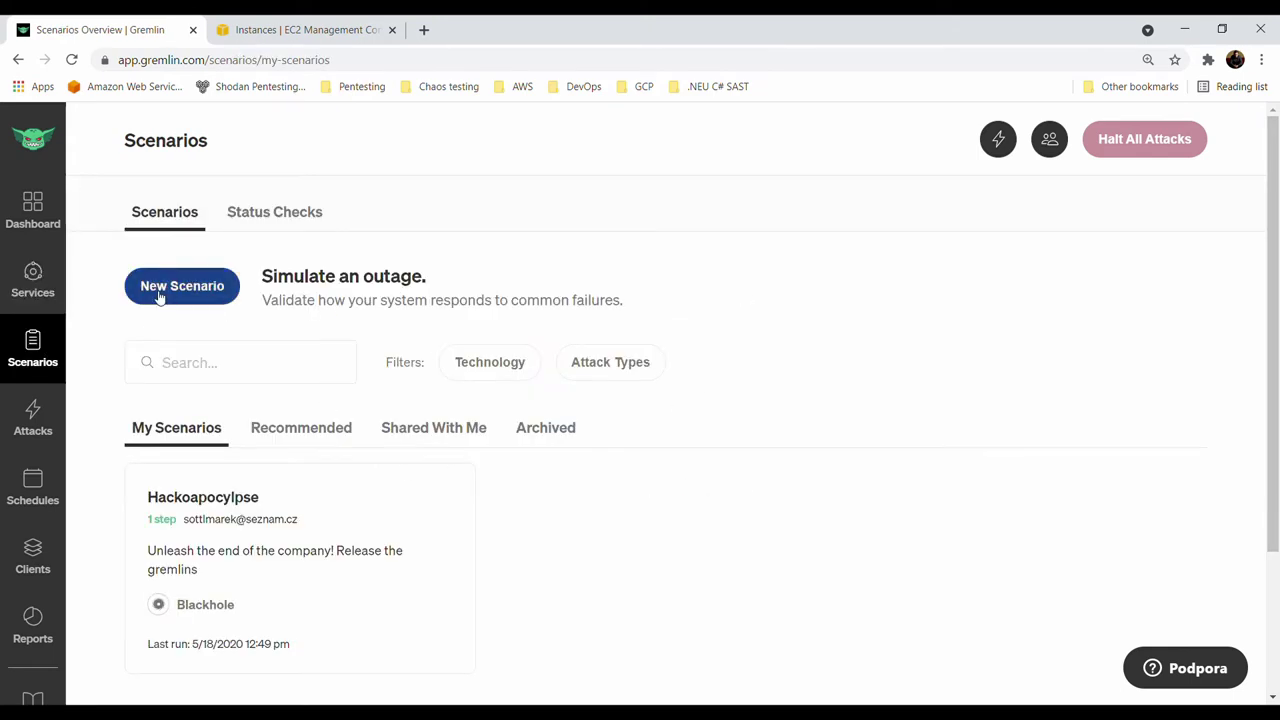
pyautogui.click(33, 418)
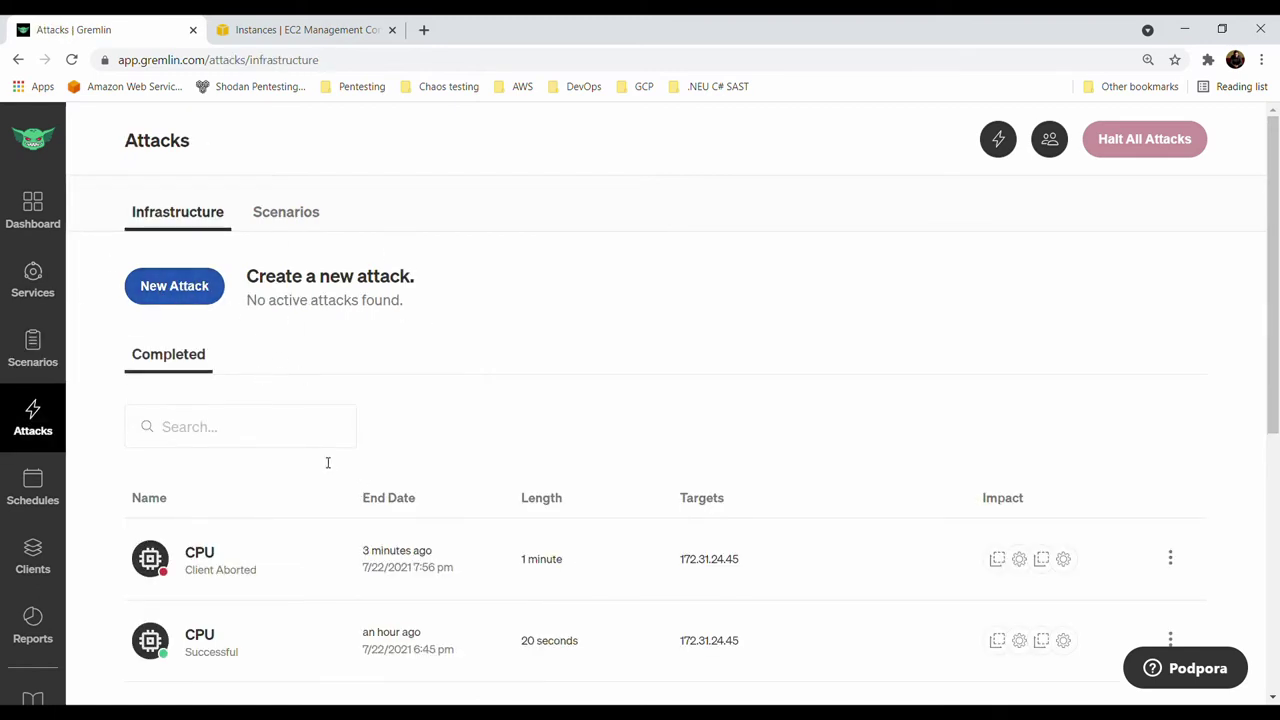
pyautogui.click(28, 483)
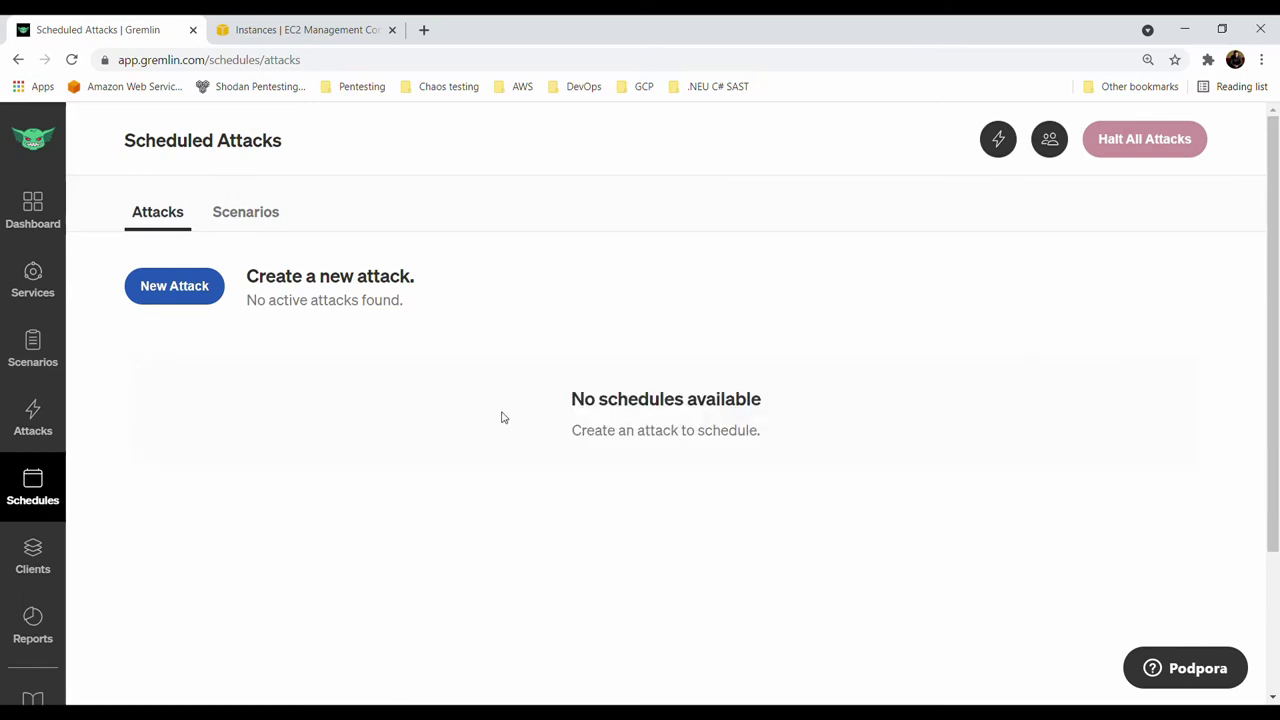
# View the host details on the Clients page and compare them with the Front-end and Back-end instances in the EC2 console
pyautogui.click(58, 560)
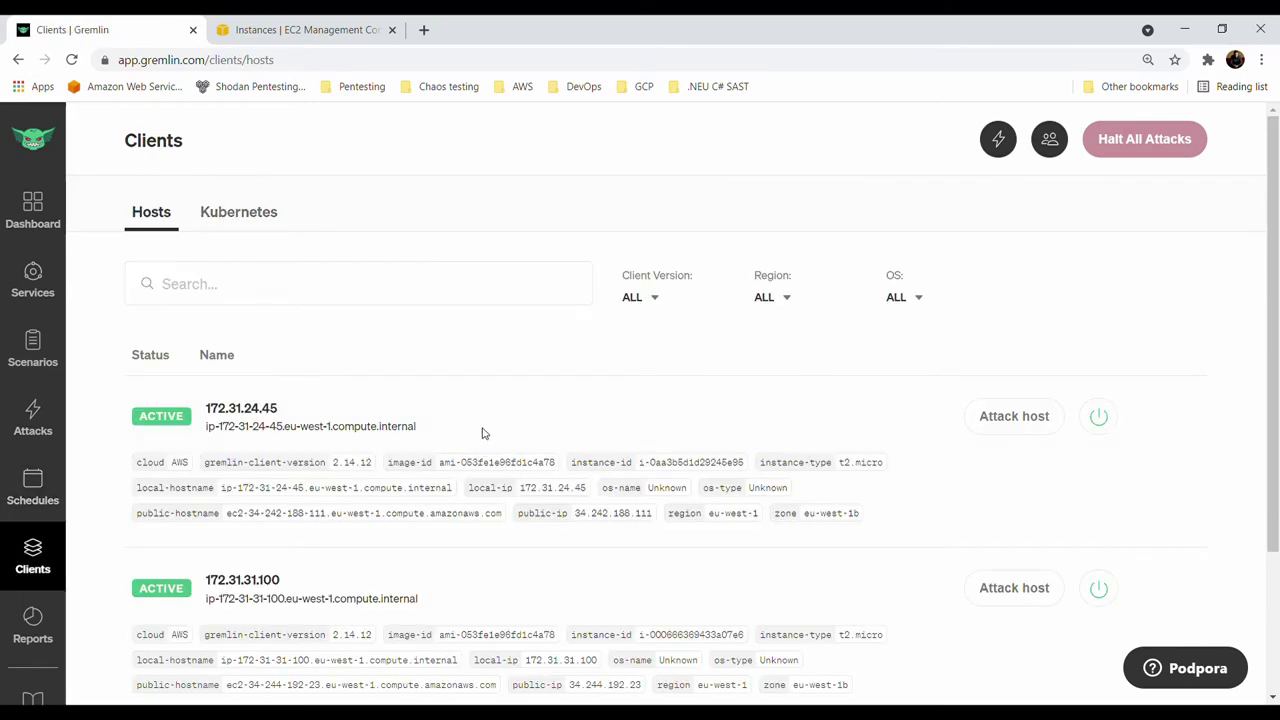
pyautogui.scroll(-1, 396, 436)
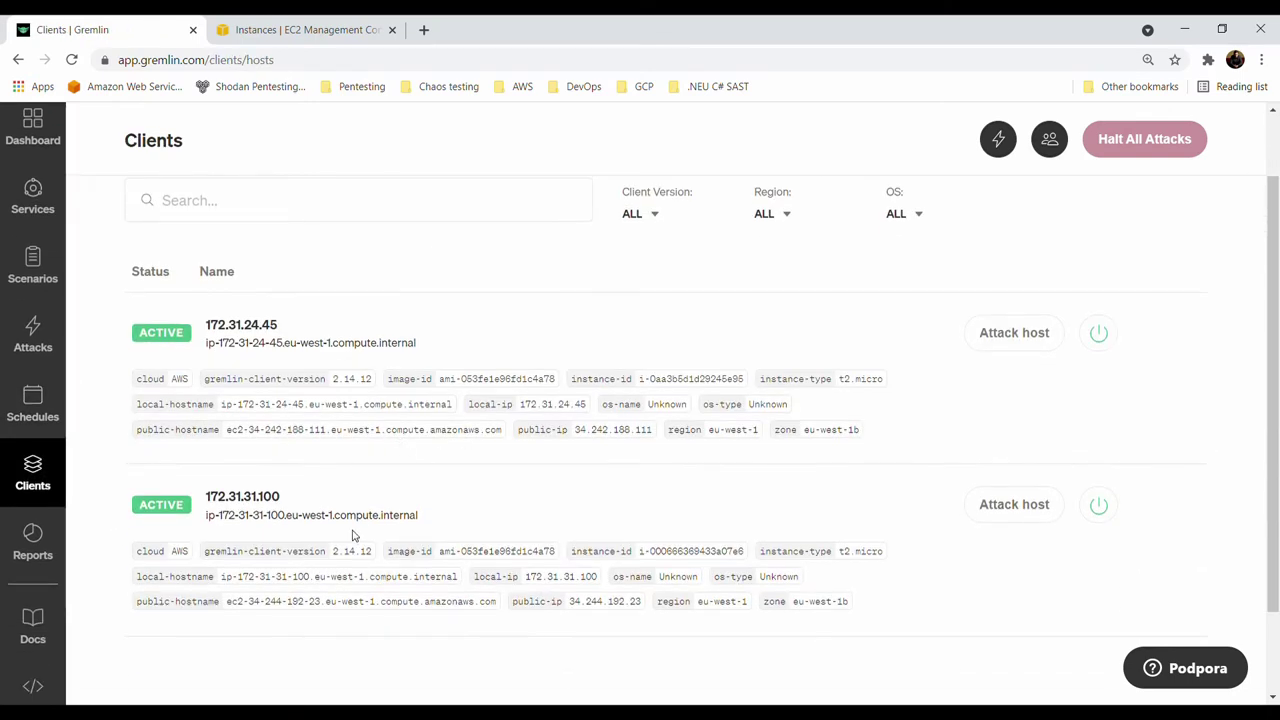
pyautogui.click(305, 29)
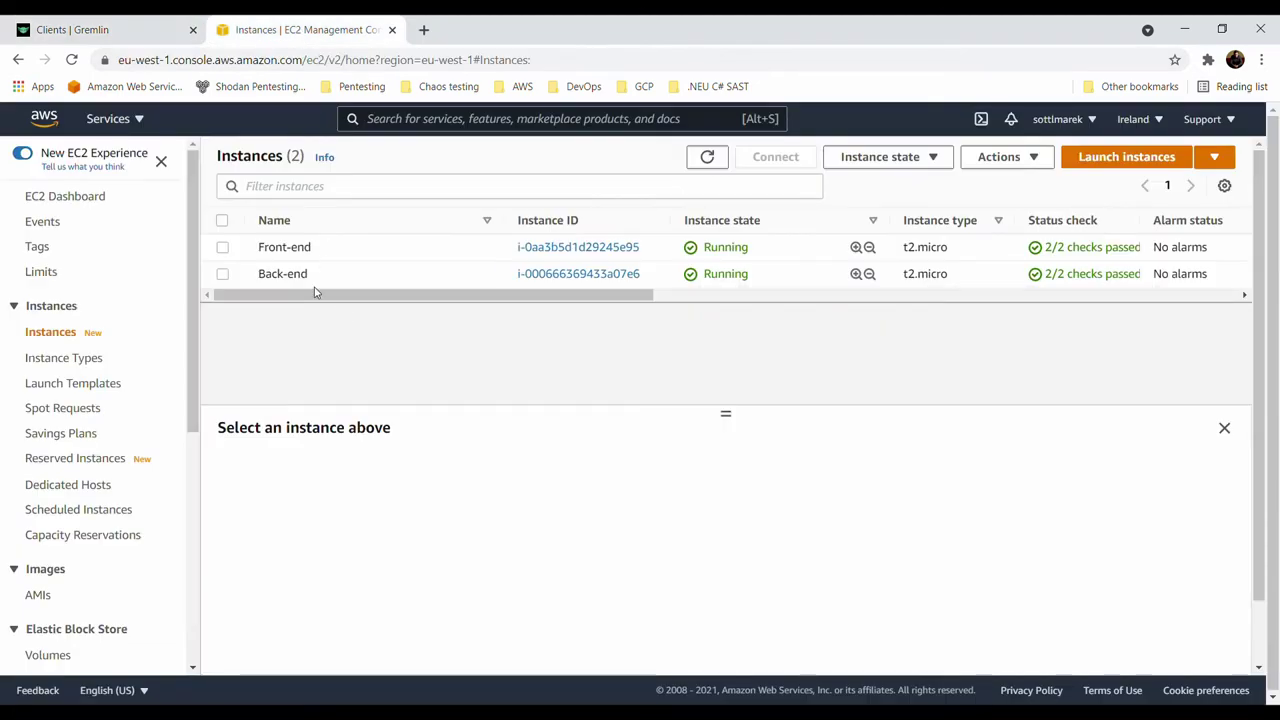
pyautogui.click(160, 30)
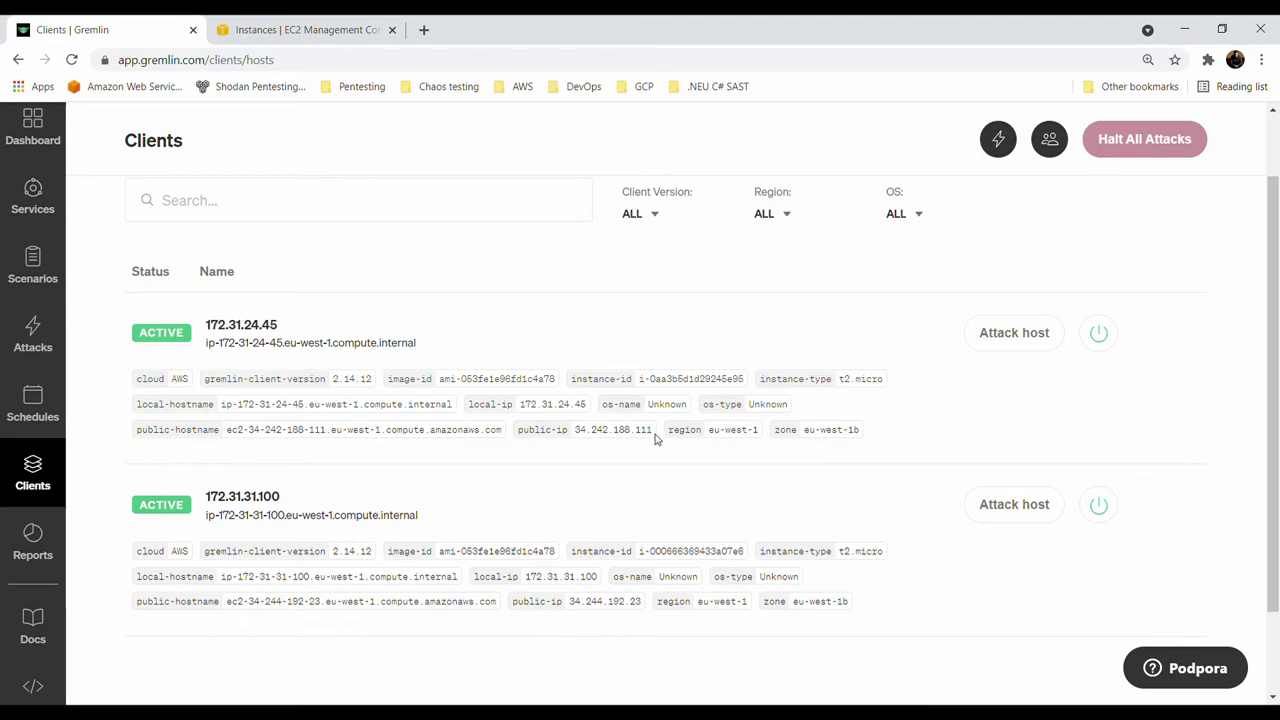
# View the company report and look over its July usage report
pyautogui.click(40, 540)
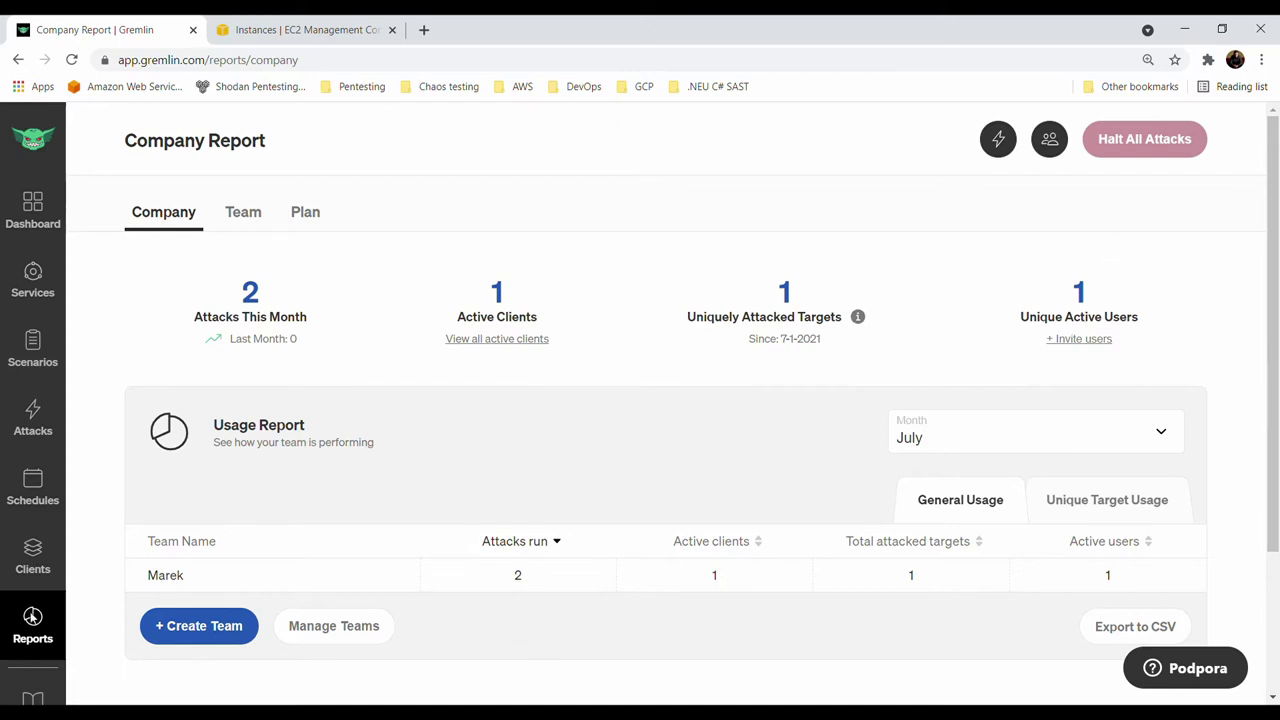
pyautogui.scroll(-2, 45, 605)
pyautogui.scroll(1, 45, 605)
pyautogui.scroll(-1, 47, 601)
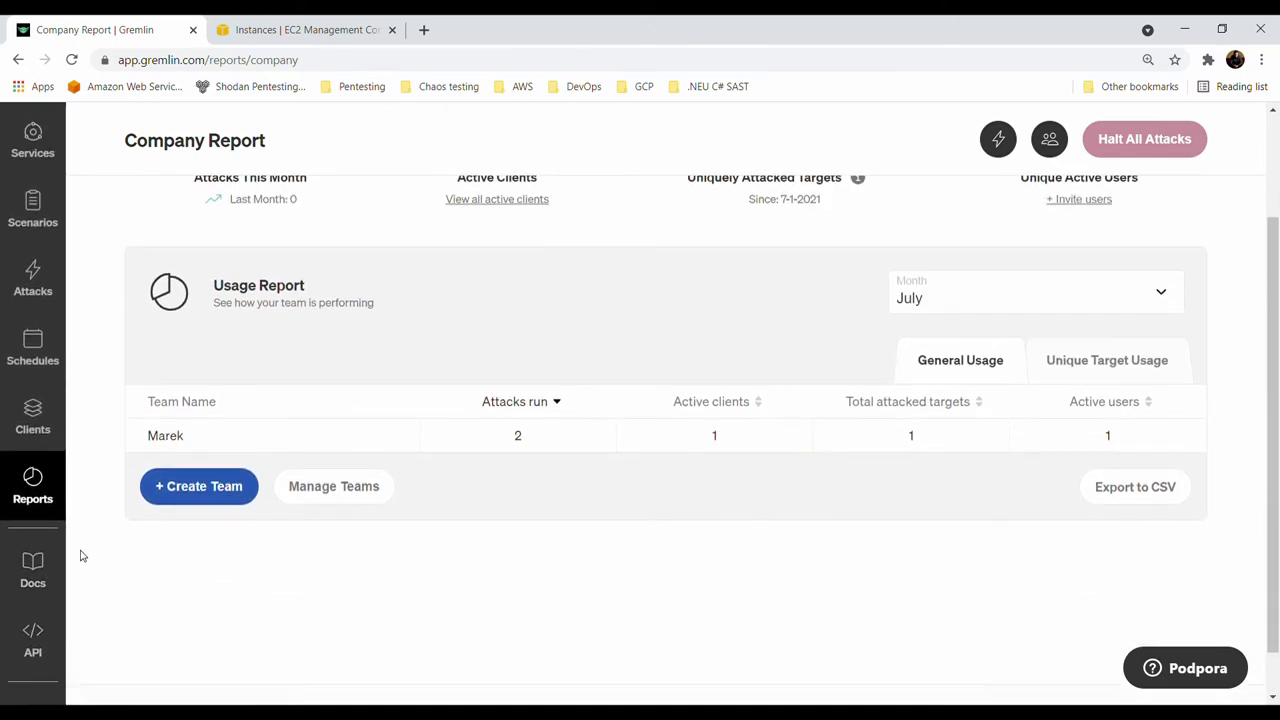
# Open Gremlin's API documentation in a separate browser tab and look over its endpoint categories
pyautogui.scroll(1, 47, 601)
pyautogui.scroll(-1, 41, 595)
pyautogui.middleClick(41, 595)
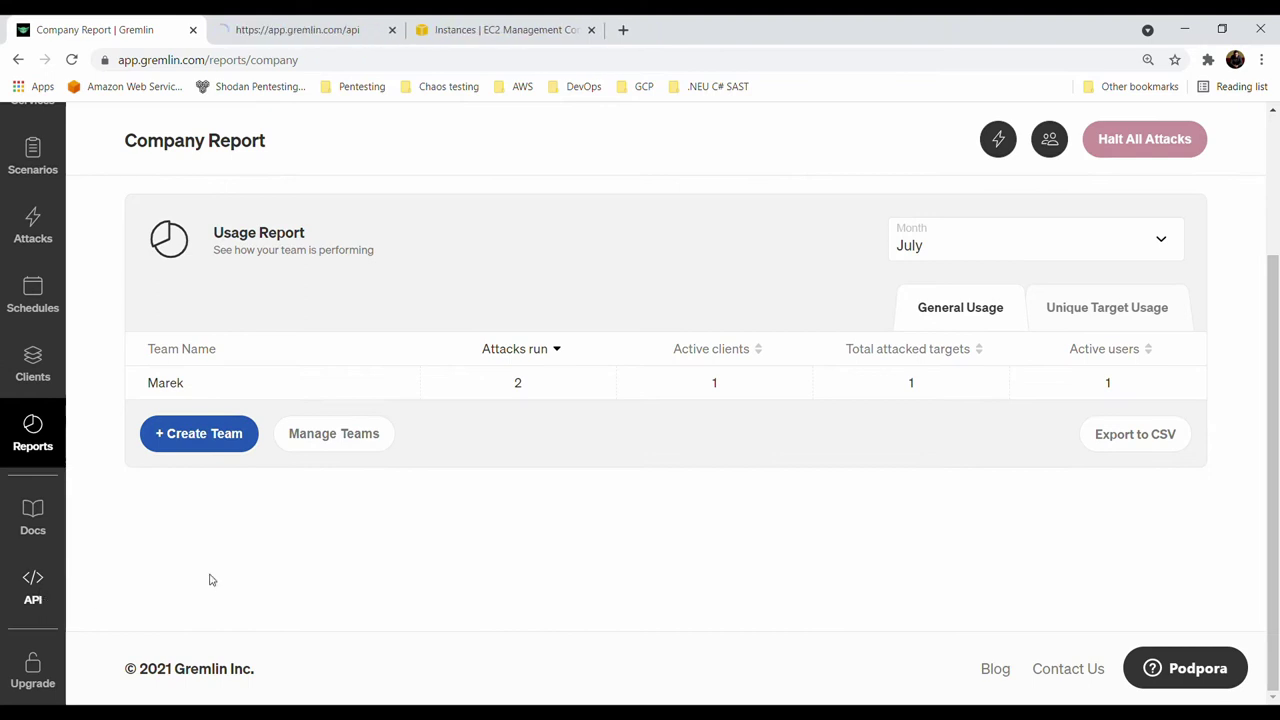
pyautogui.click(310, 30)
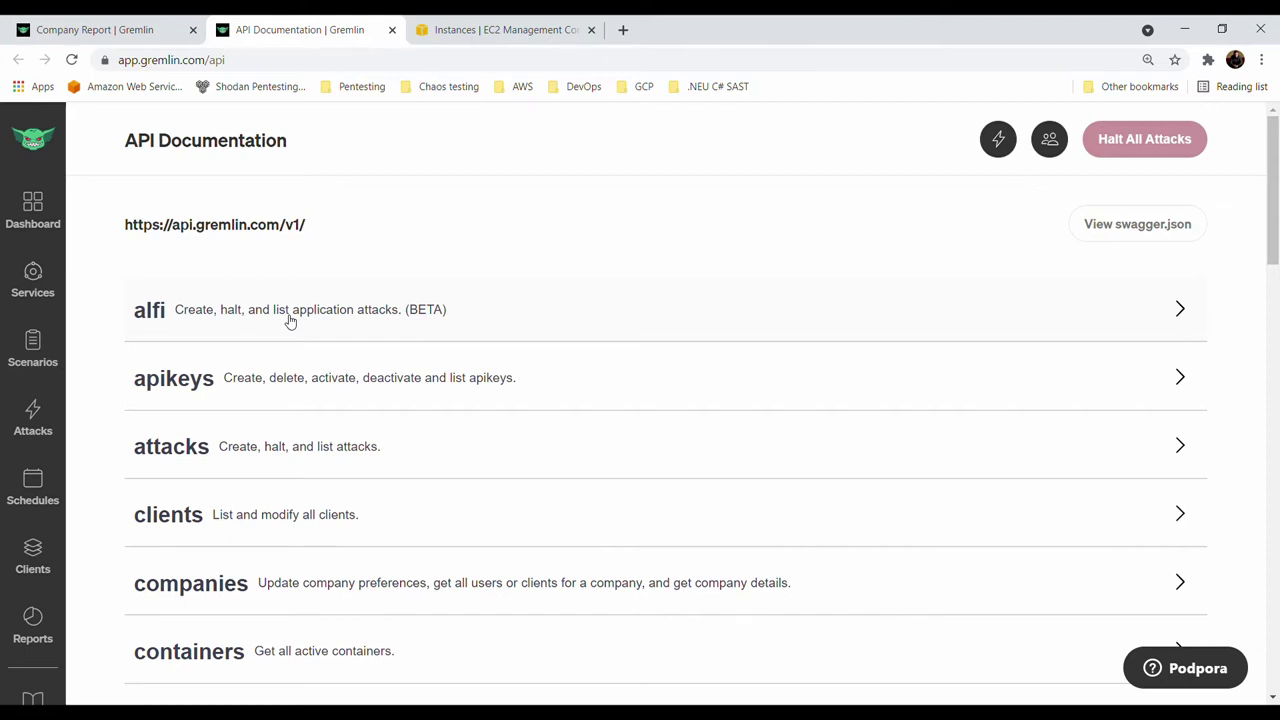
pyautogui.scroll(-2, 290, 320)
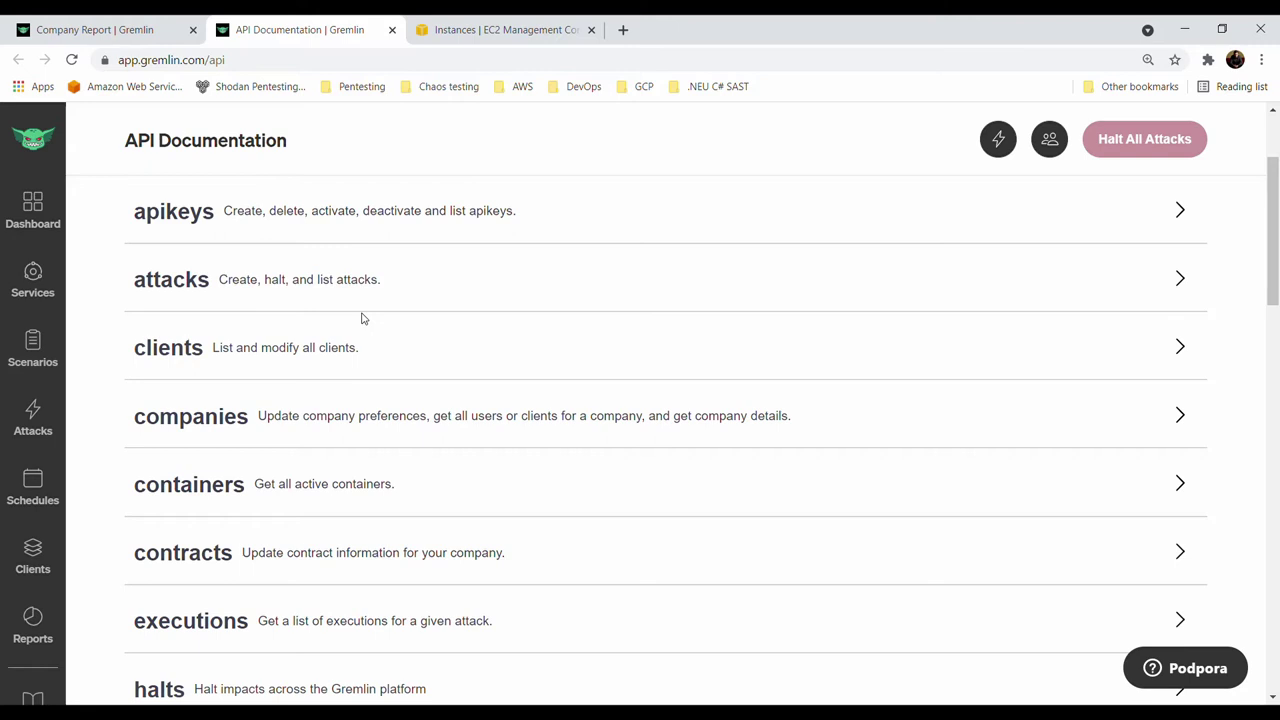
pyautogui.scroll(-2, 355, 340)
# Expand the containers category and examine the documentation of its GET /containers endpoint
pyautogui.click(268, 317)
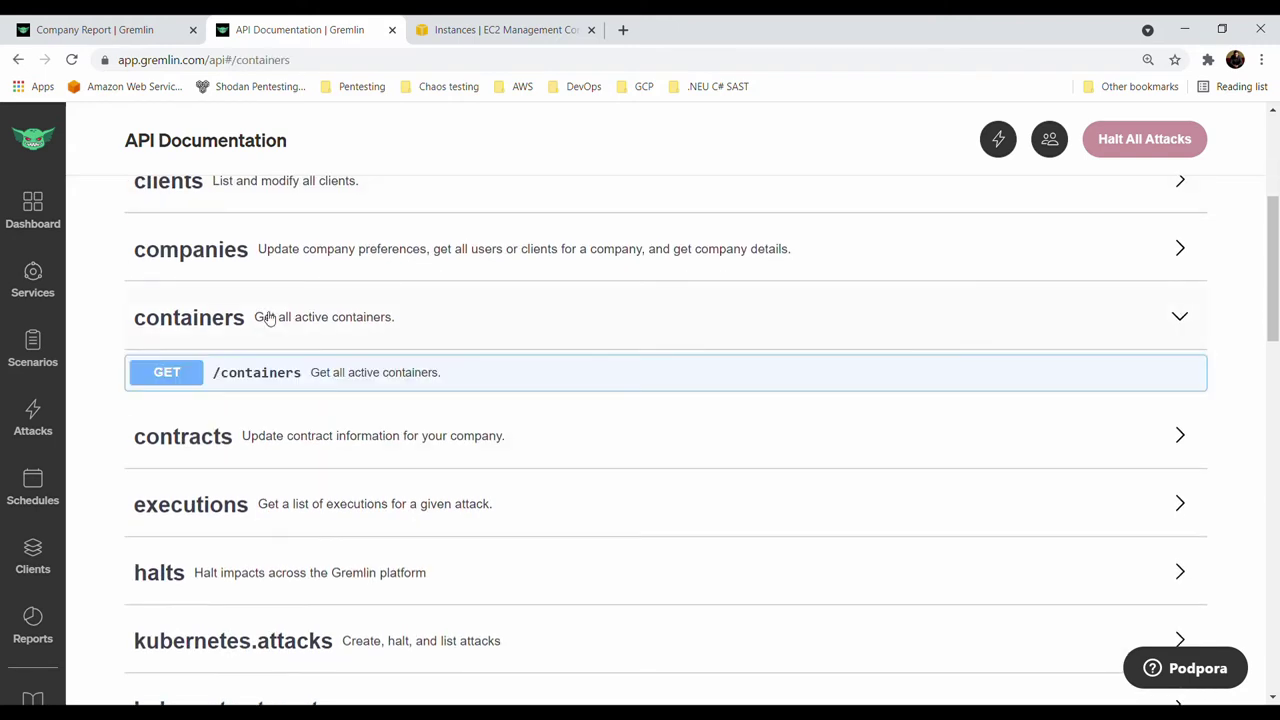
pyautogui.click(285, 375)
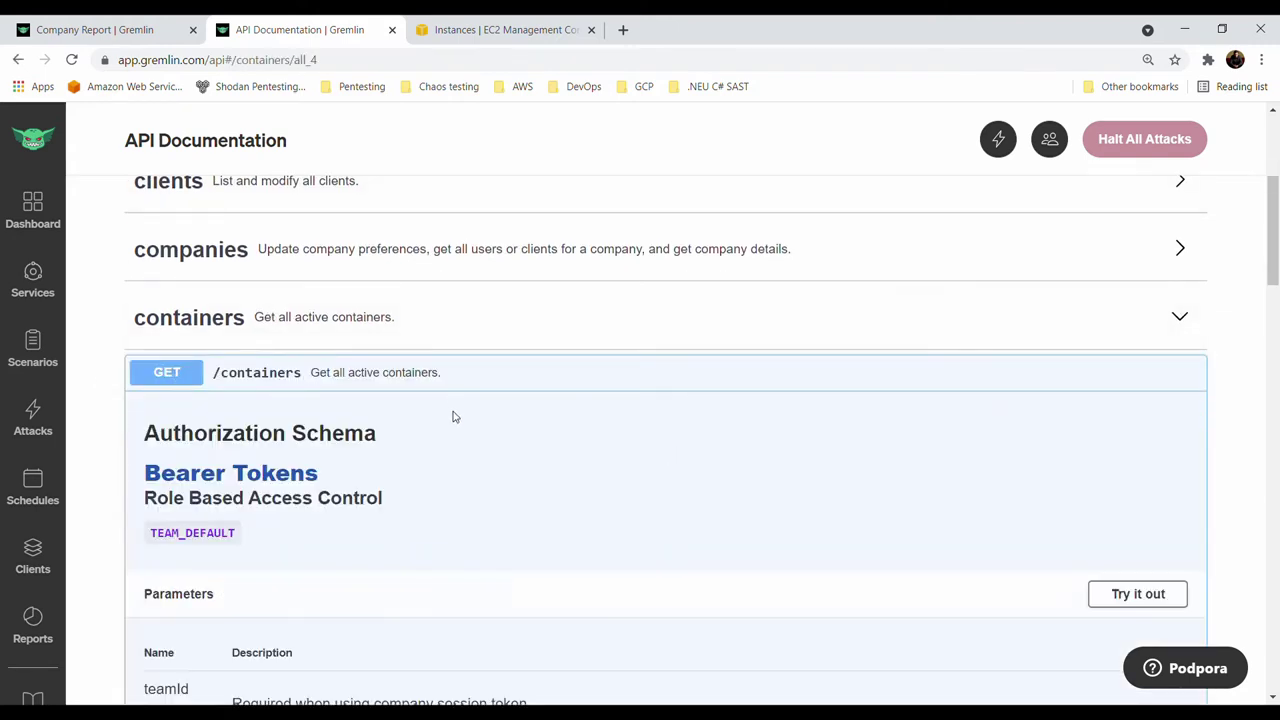
pyautogui.scroll(-4, 451, 417)
pyautogui.scroll(-2, 445, 392)
pyautogui.scroll(6, 420, 394)
pyautogui.scroll(4, 292, 400)
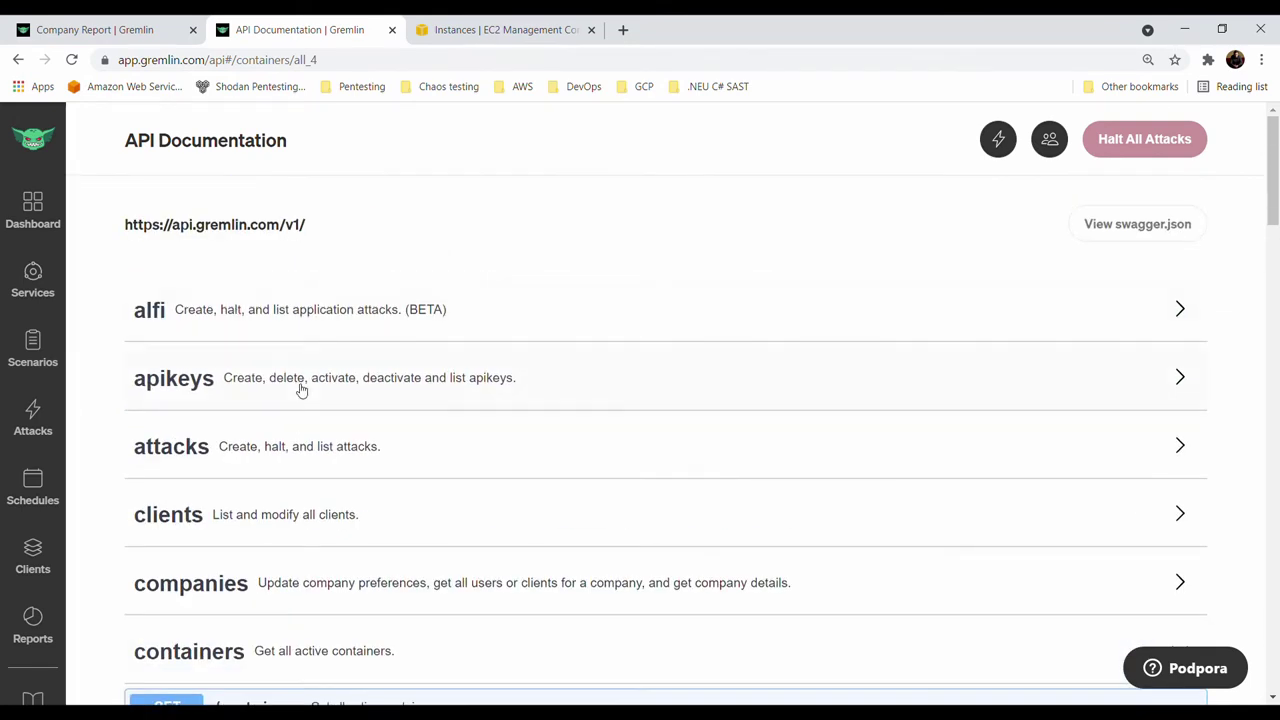
# Expand the attacks category and examine the parameters and example JSON response of the GET /attacks endpoint
pyautogui.click(271, 455)
pyautogui.scroll(-2, 470, 433)
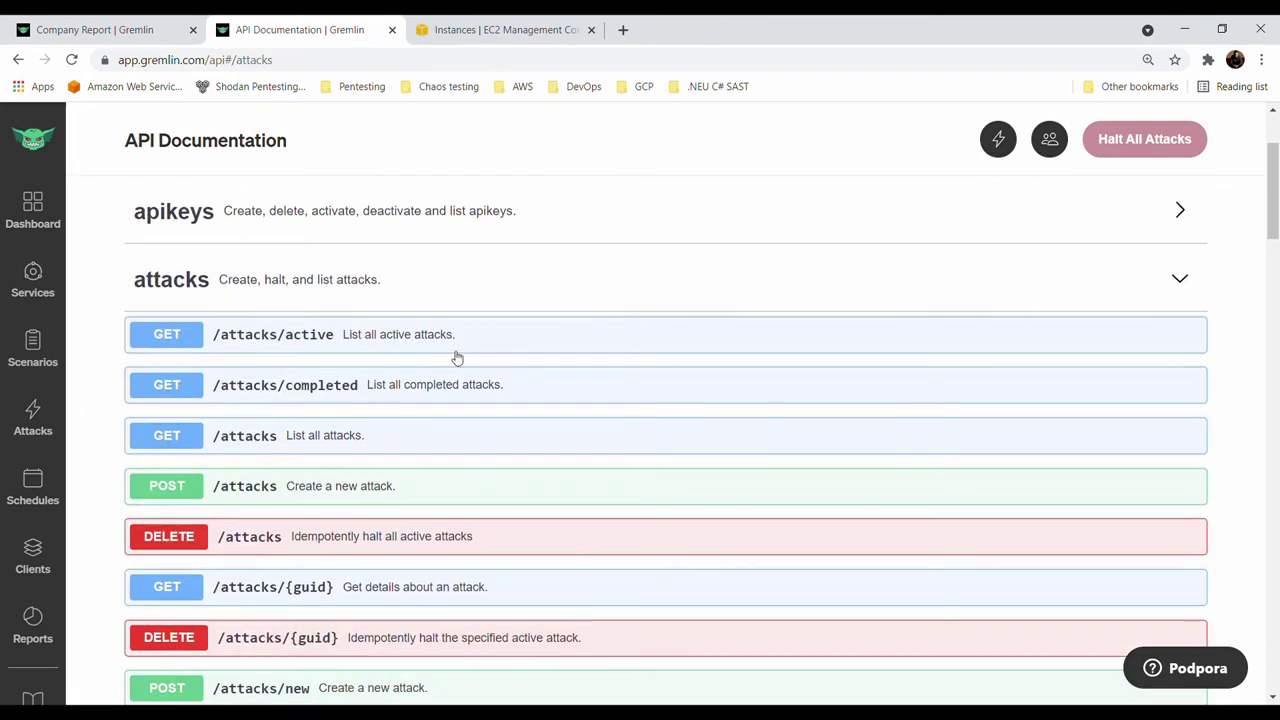
pyautogui.click(254, 443)
pyautogui.scroll(-5, 428, 422)
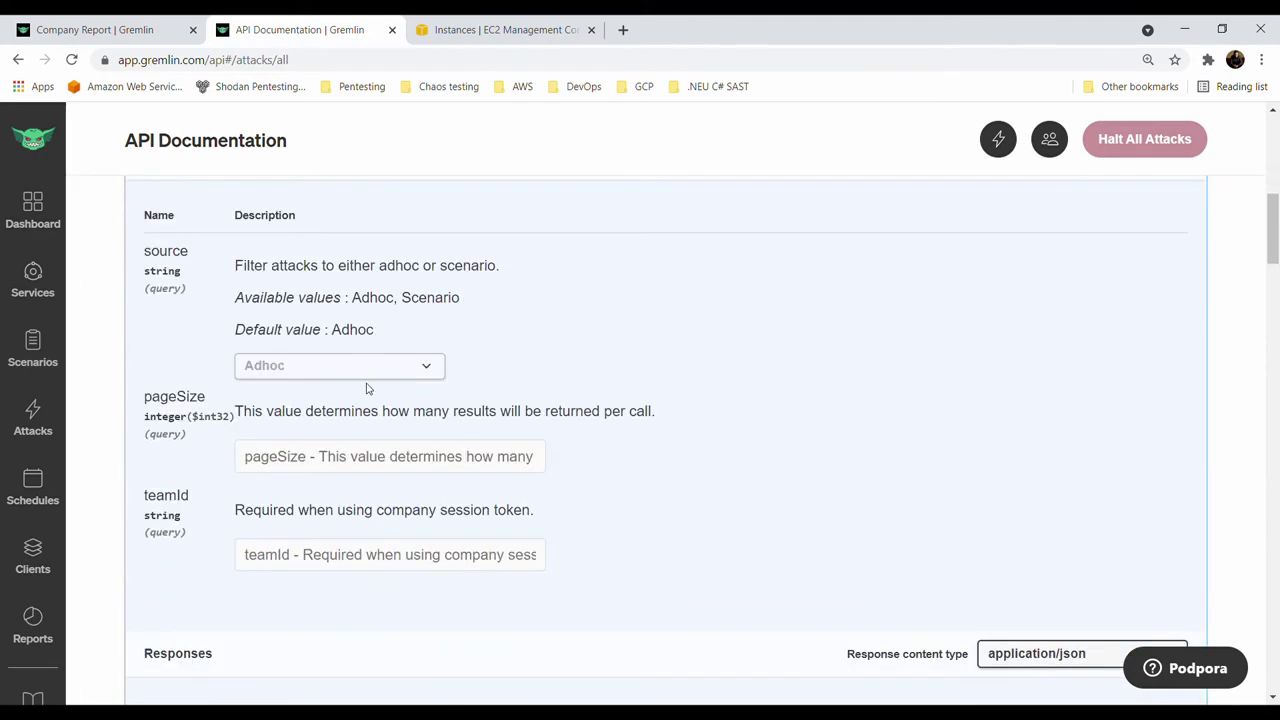
pyautogui.scroll(-3, 380, 475)
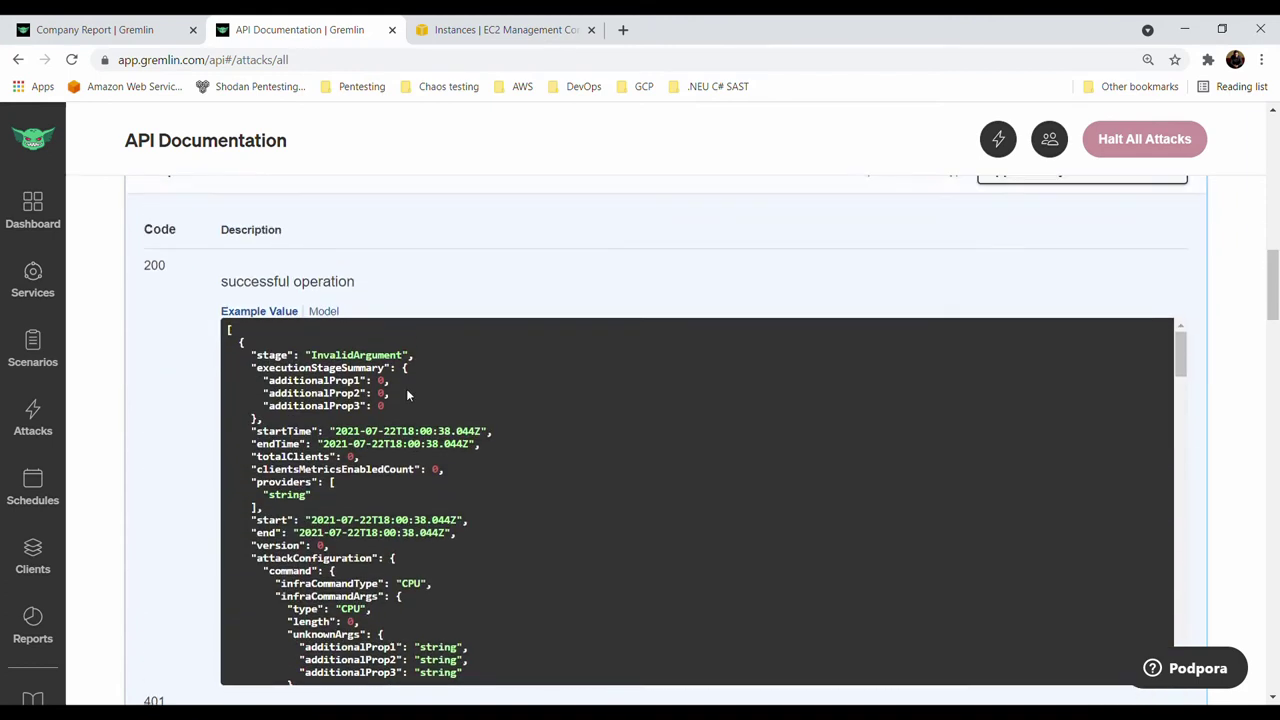
pyautogui.scroll(1, 406, 388)
pyautogui.scroll(-2, 349, 489)
pyautogui.scroll(-6, 524, 461)
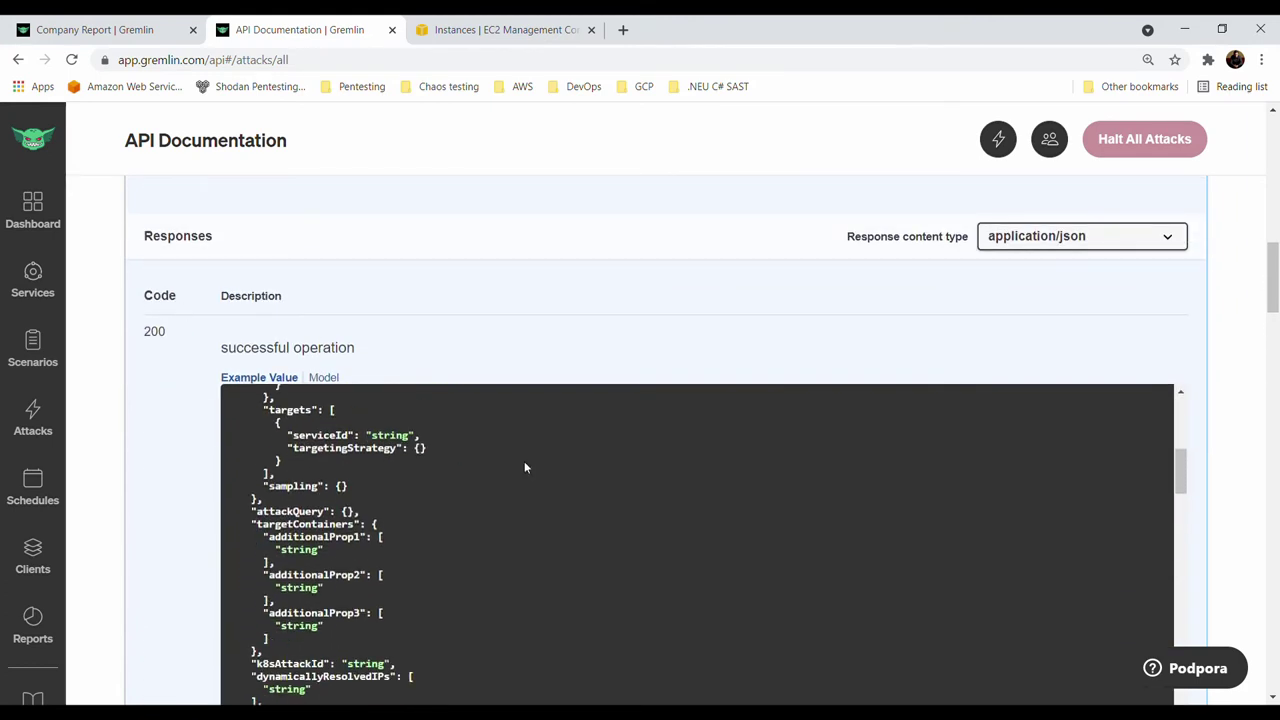
pyautogui.scroll(-5, 999, 375)
# Enable the try-it-out mode for GET /attacks to view its editable parameters, and cancel it
pyautogui.scroll(10, 578, 446)
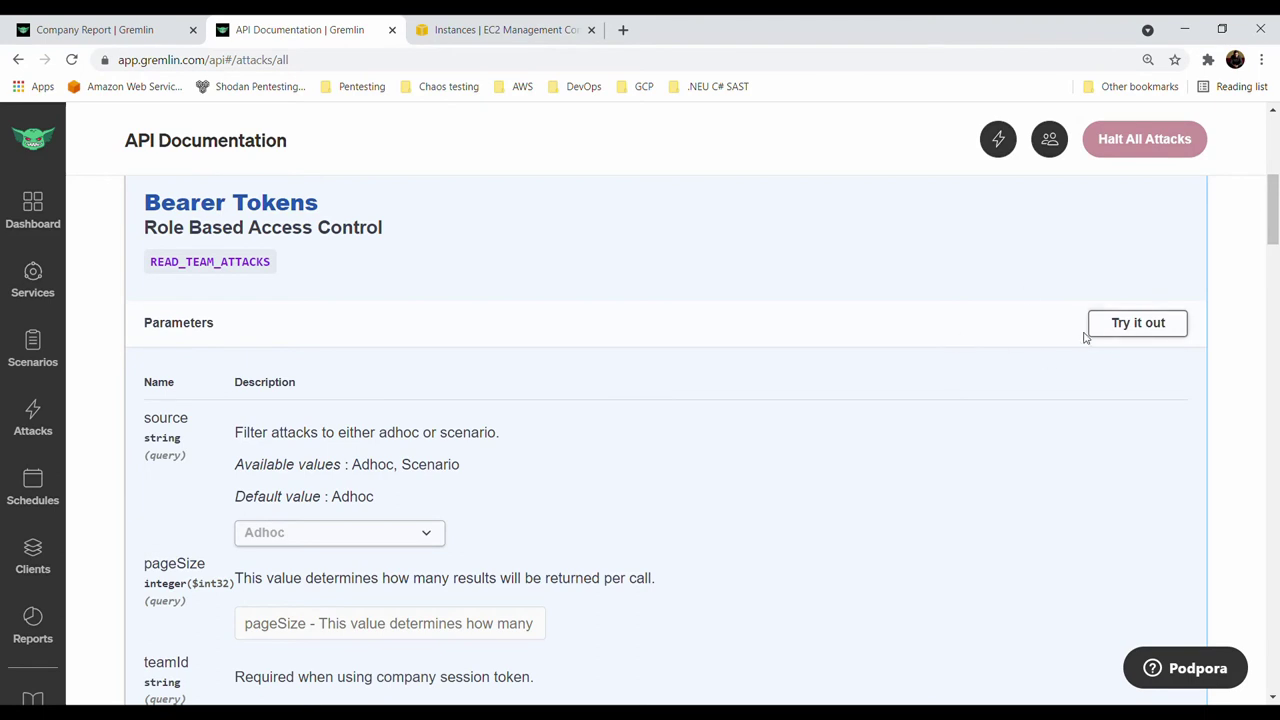
pyautogui.click(1139, 323)
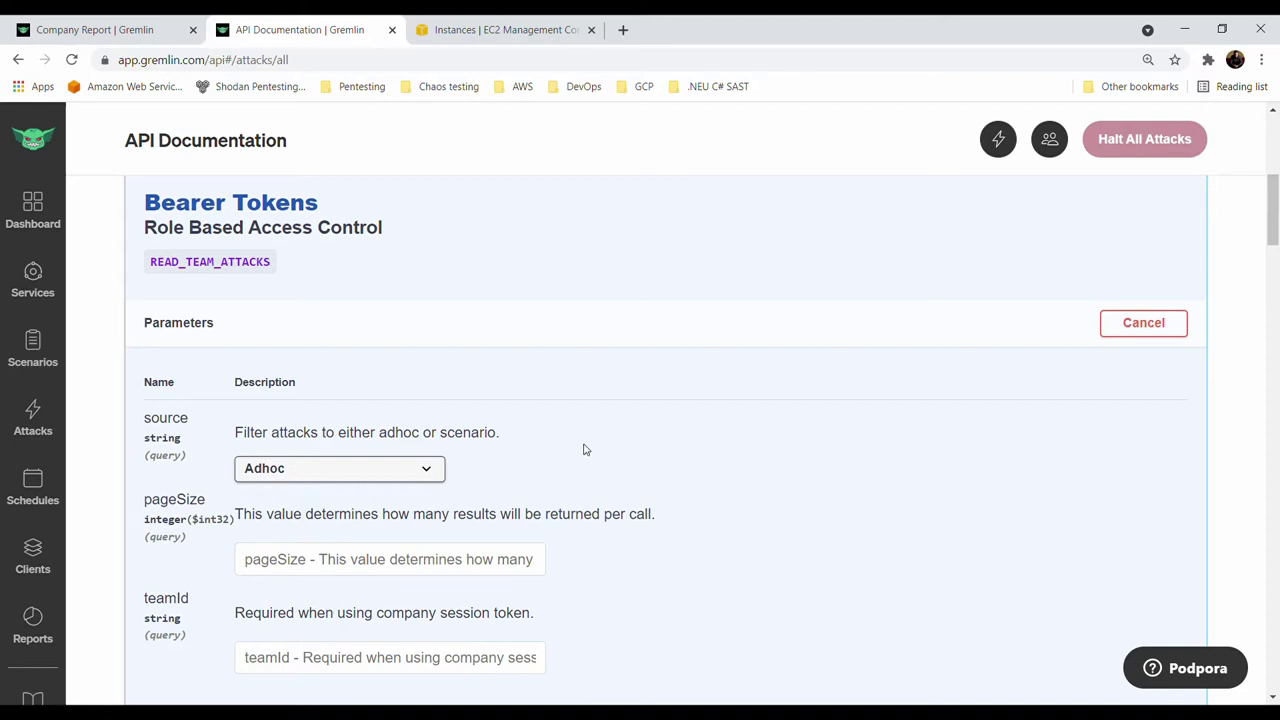
pyautogui.click(1125, 322)
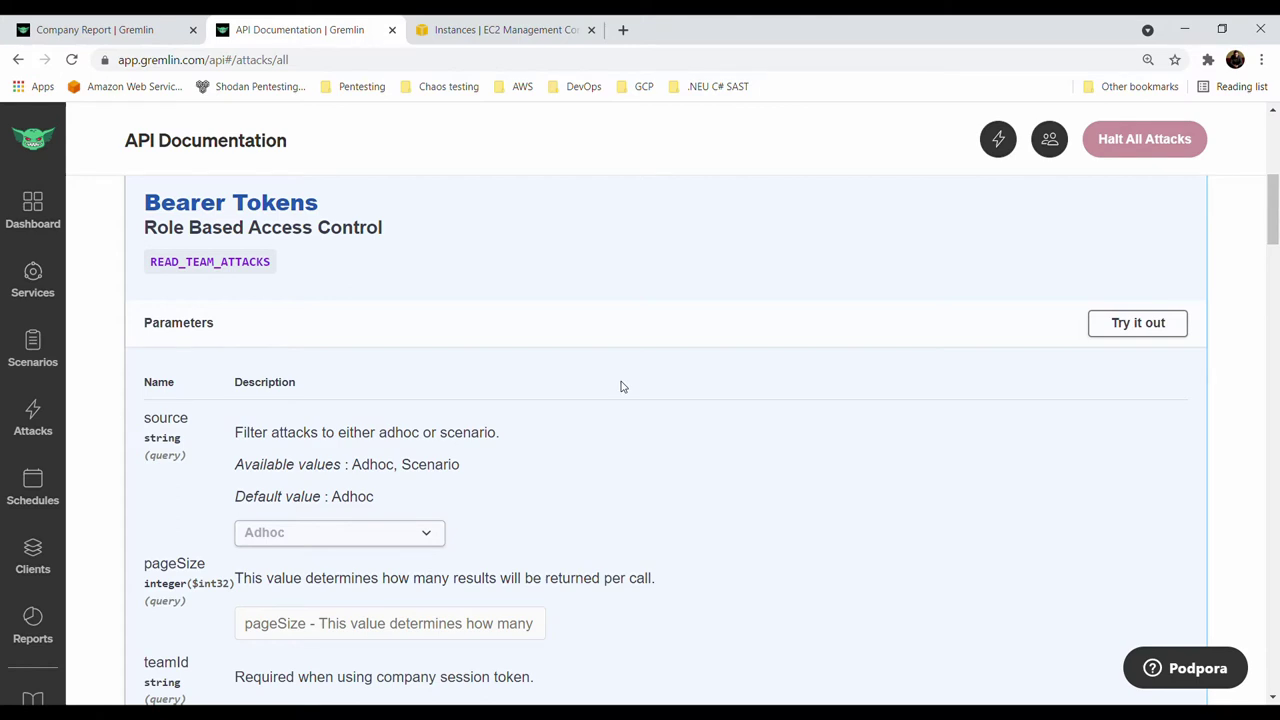
# Return to the Gremlin dashboard and look over its targets, total attacks, recent scenarios, recent attacks and scheduled experiments
pyautogui.click(14, 238)
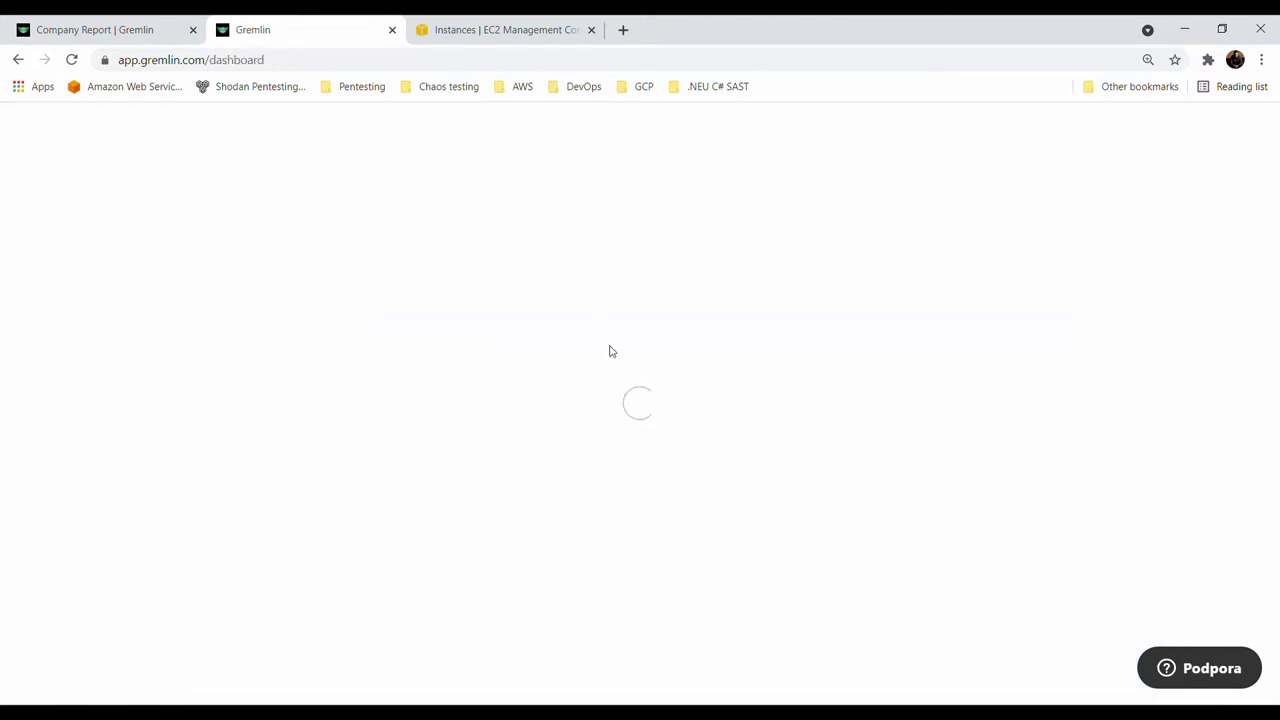
pyautogui.scroll(-4, 600, 350)
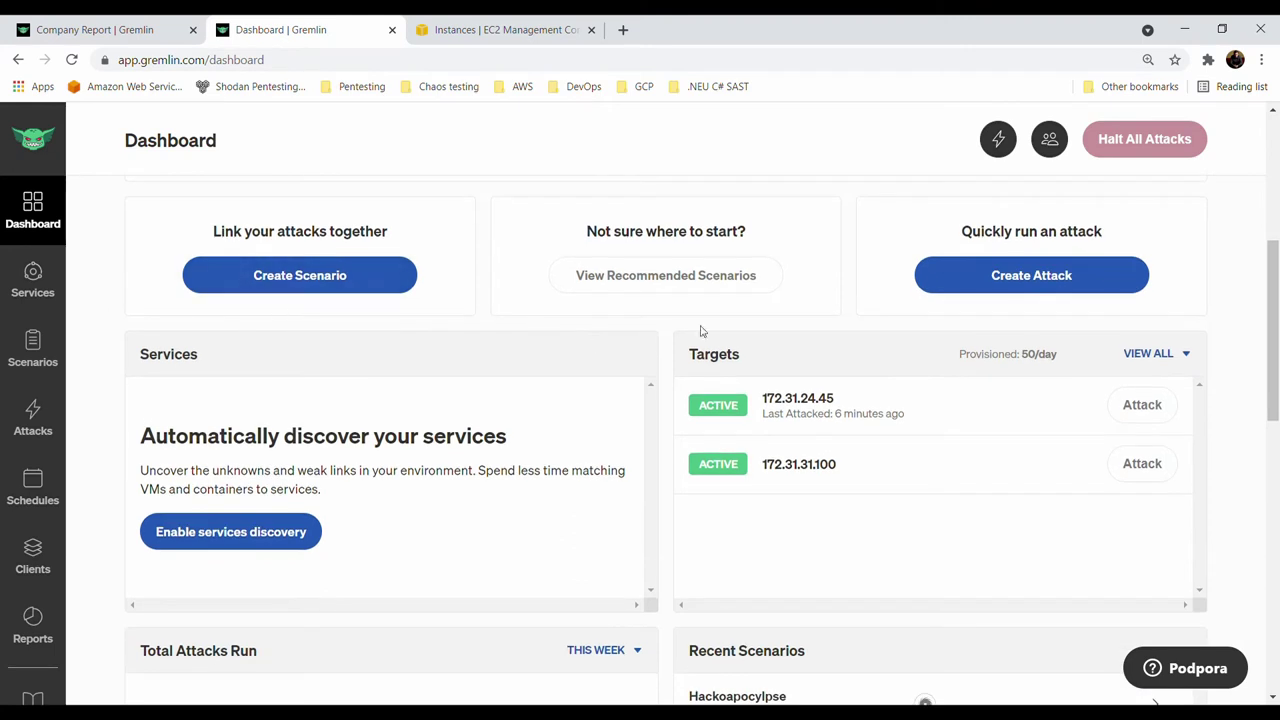
pyautogui.scroll(-2, 677, 428)
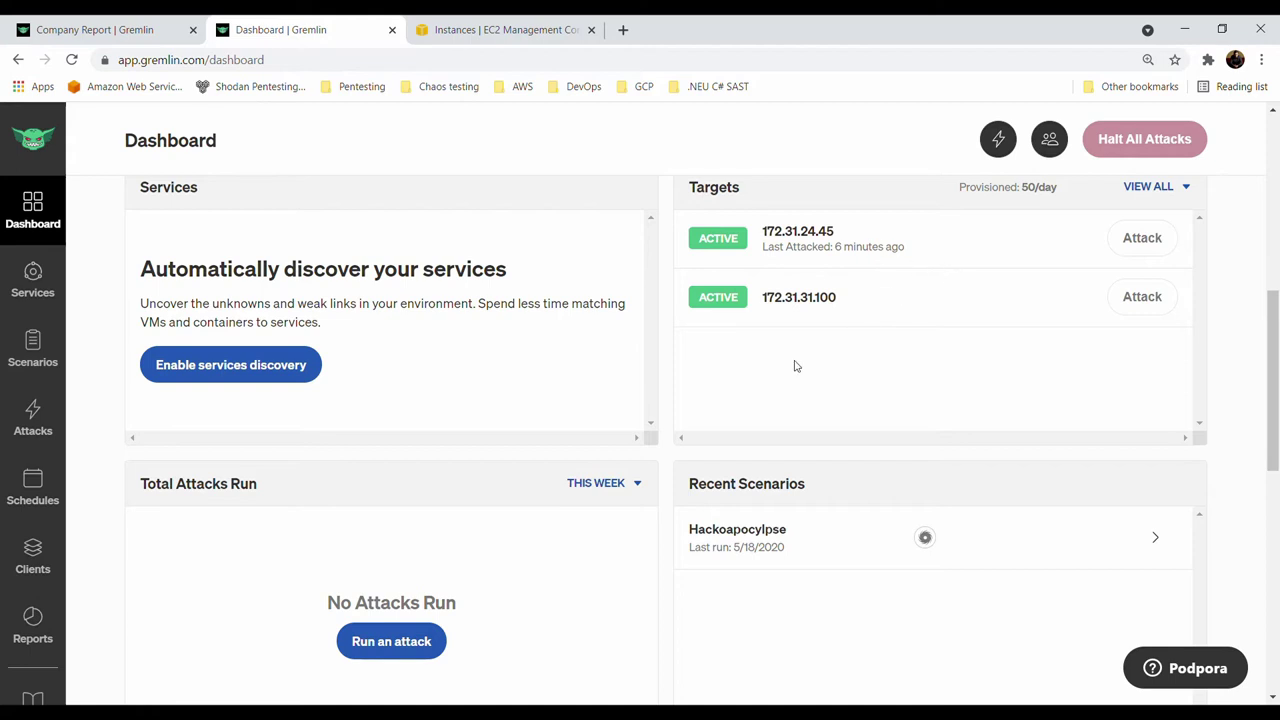
pyautogui.scroll(-2, 795, 366)
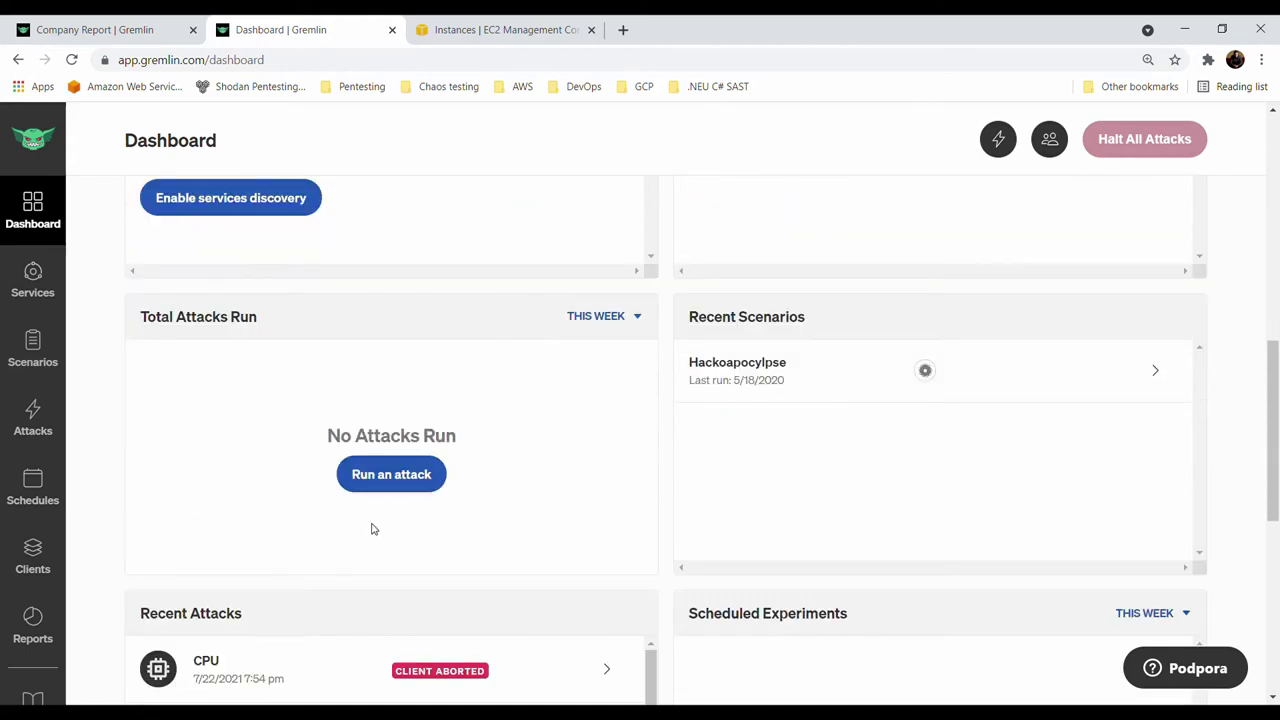
pyautogui.scroll(-2, 811, 440)
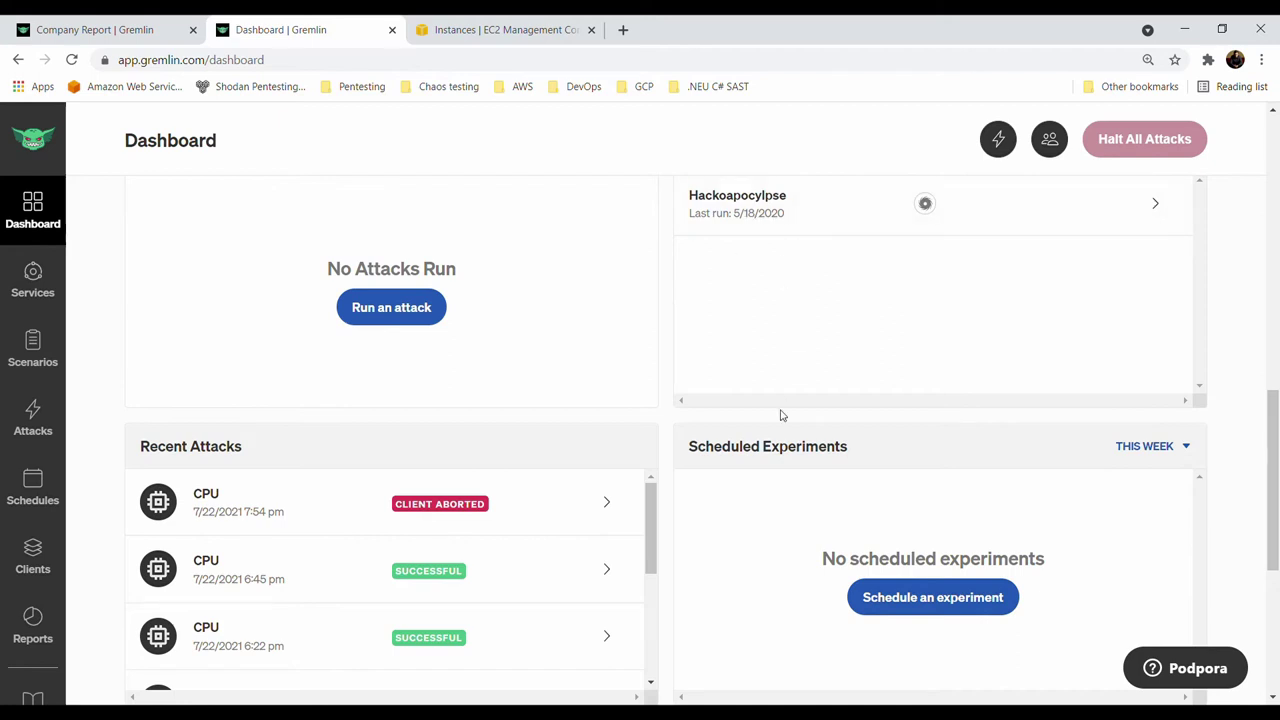
# Open the scenarios overview and start a new scenario named "my new scenario", leaving its description empty
pyautogui.scroll(2, 558, 381)
pyautogui.click(33, 350)
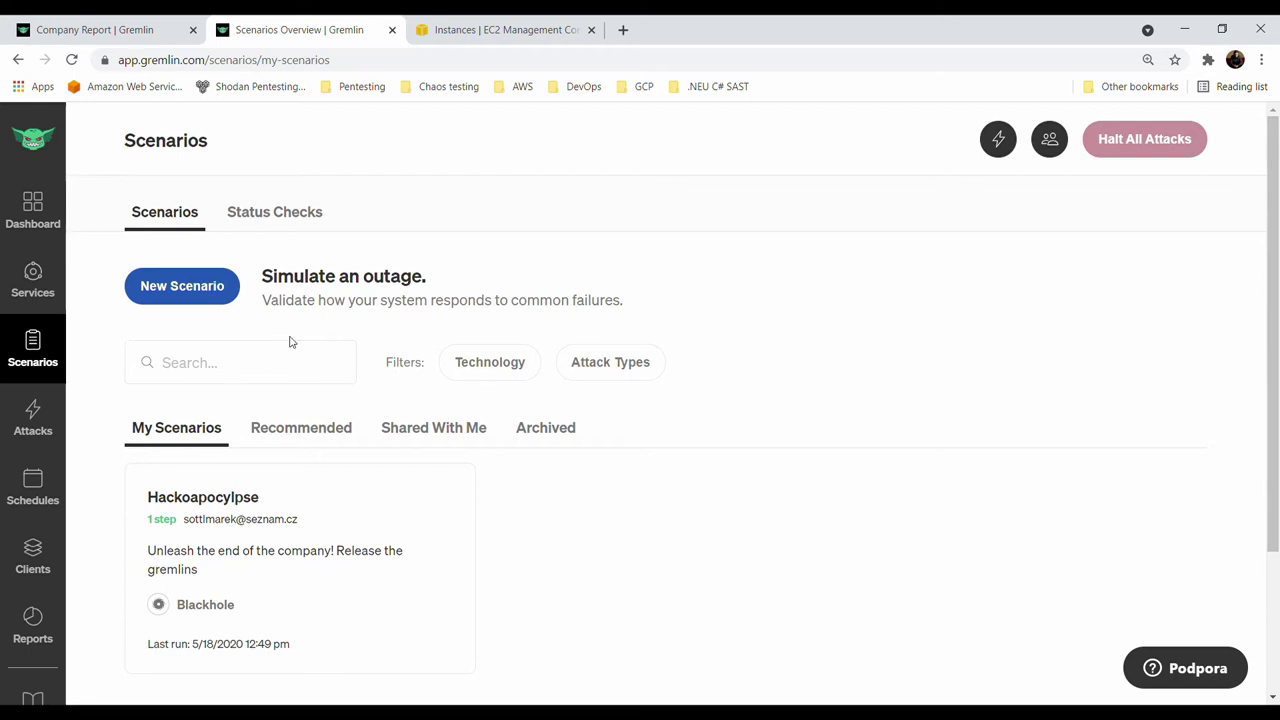
pyautogui.click(194, 294)
pyautogui.click(394, 240)
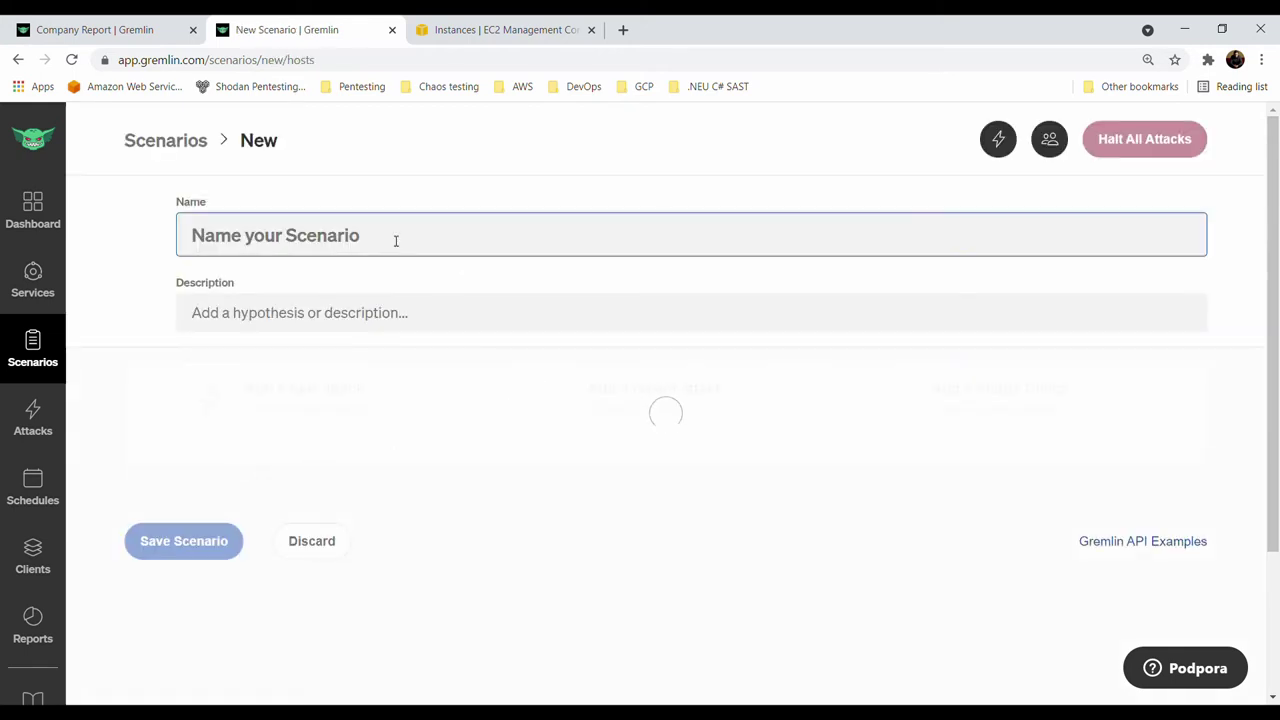
pyautogui.write('ds')
pyautogui.press('BackSpace')
pyautogui.press('BackSpace')
pyautogui.write('my ')
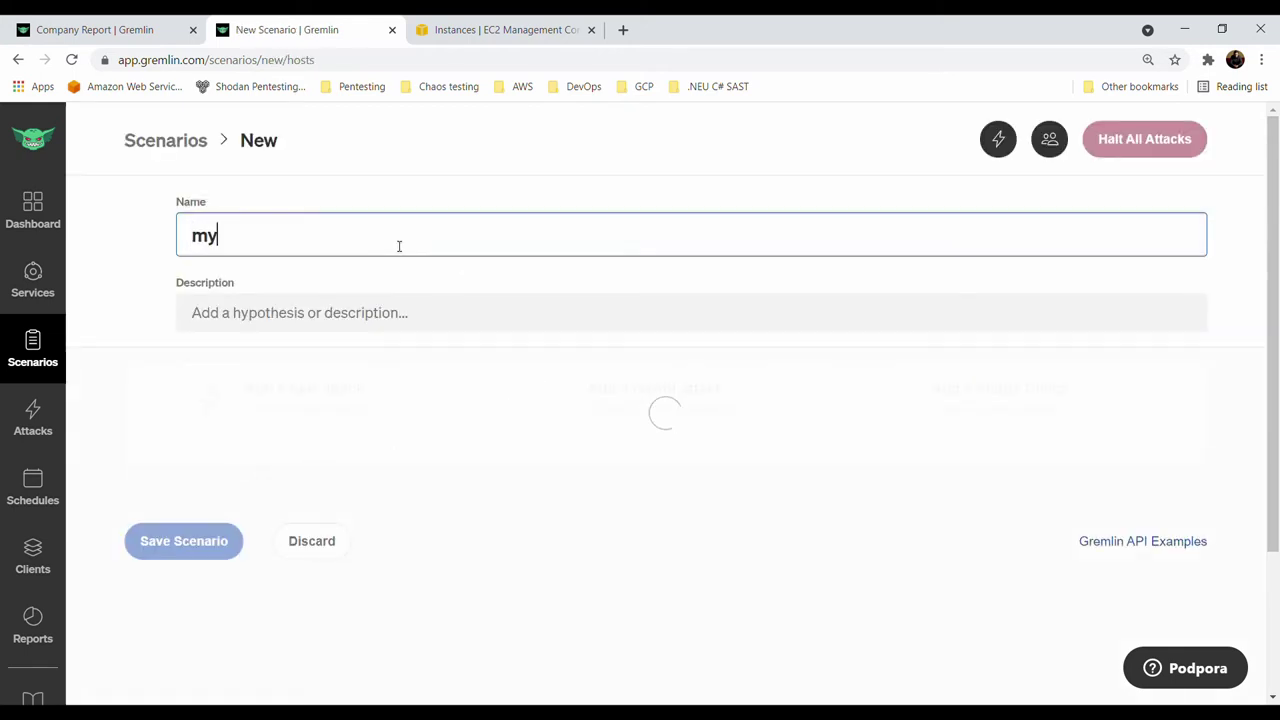
pyautogui.write('new sce')
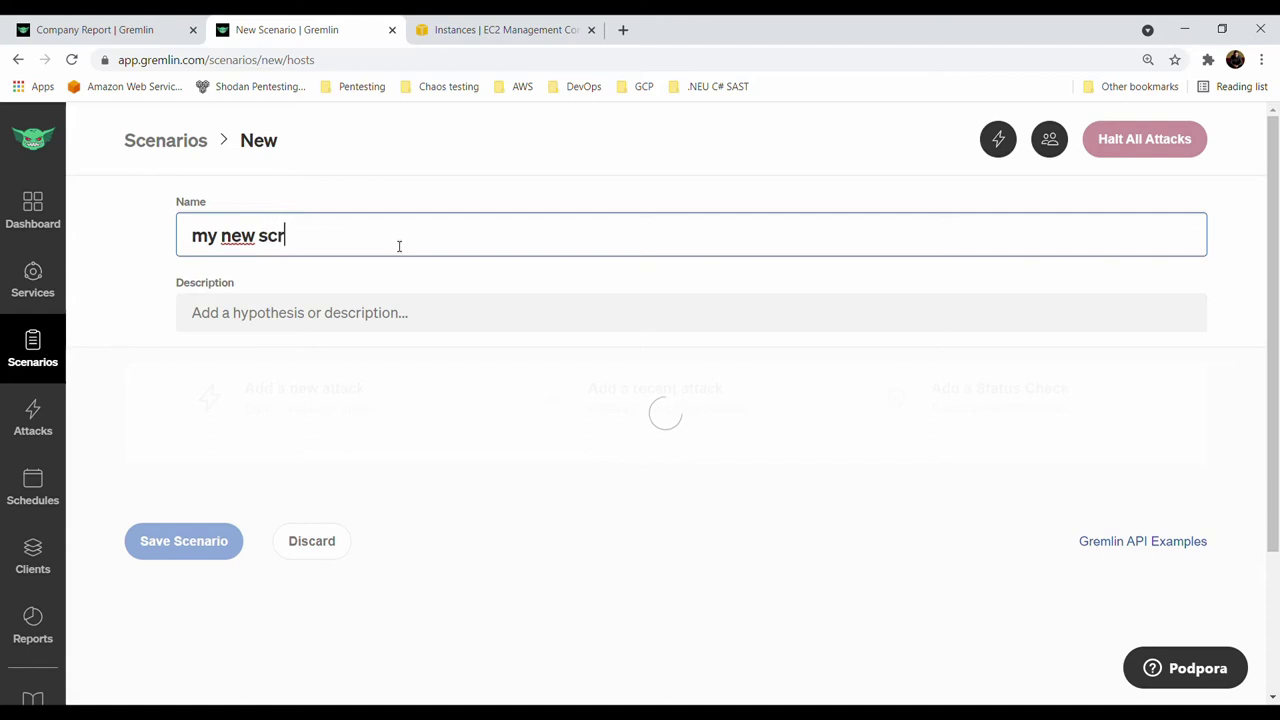
pyautogui.write('nario')
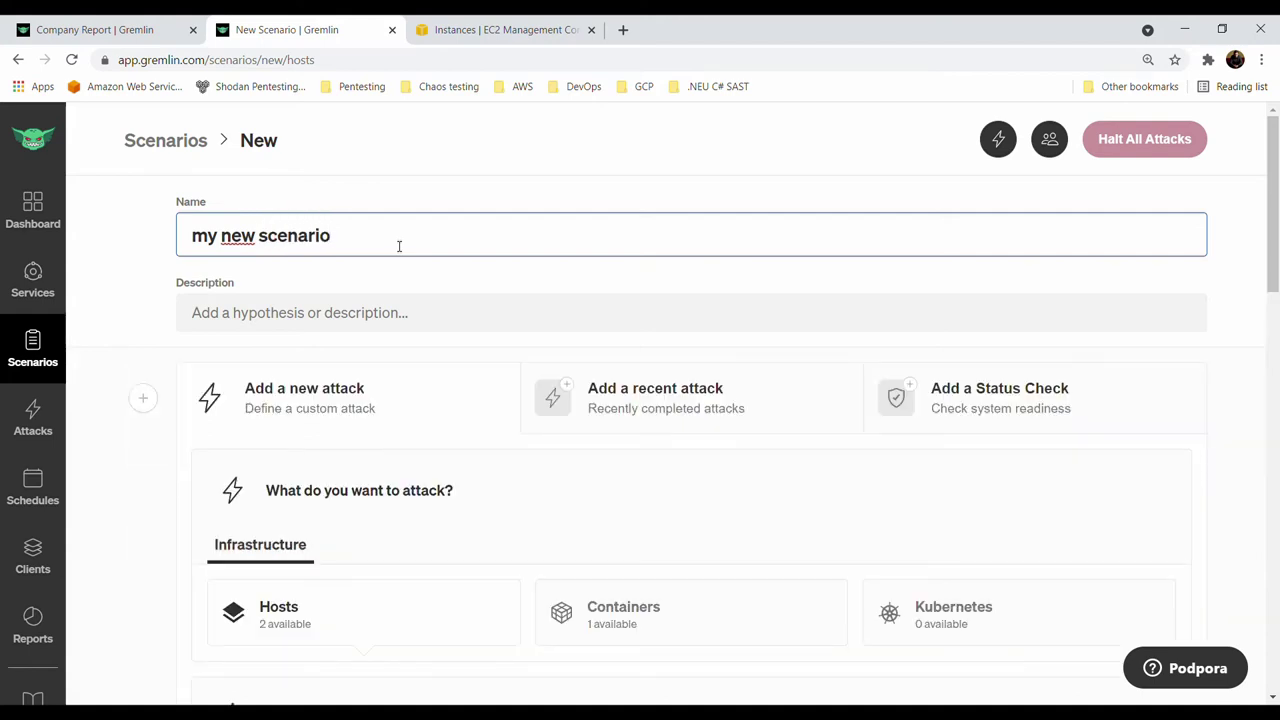
pyautogui.press('Tab')
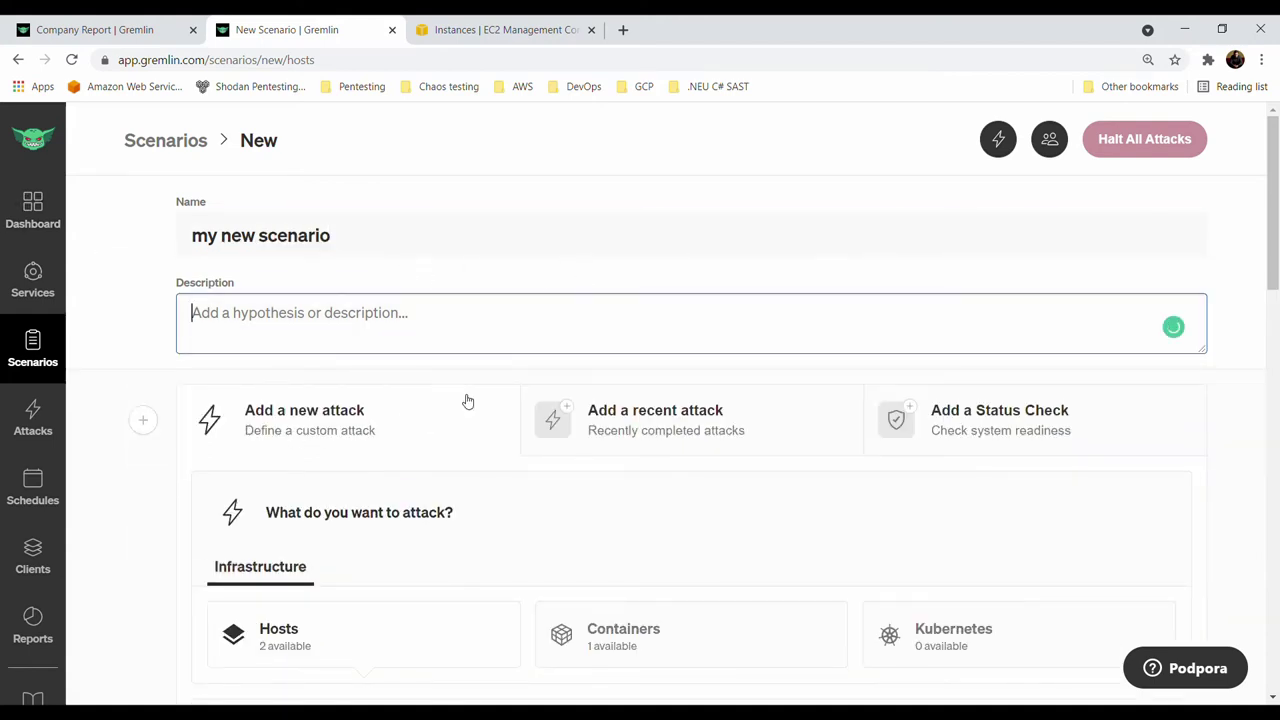
# Target all hosts in the scenario's new attack and expand the Operating Systems, Zone and Region tag groups
pyautogui.scroll(-3, 640, 435)
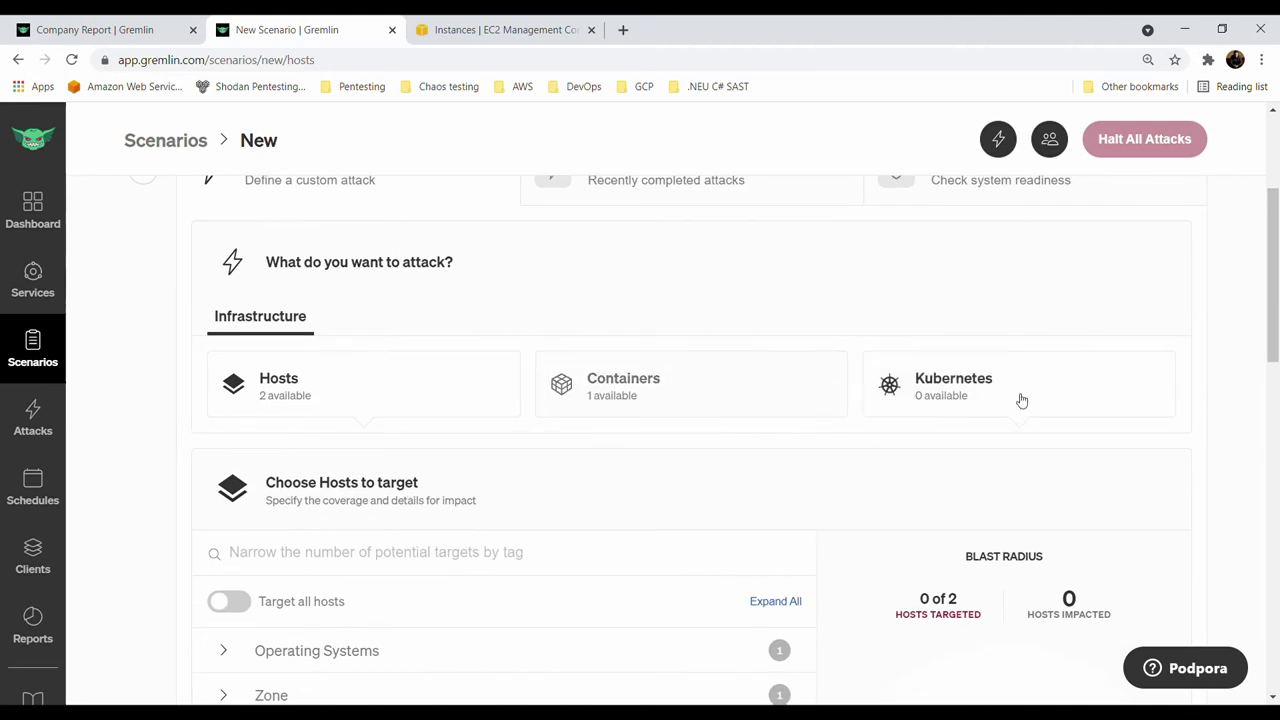
pyautogui.scroll(-2, 944, 425)
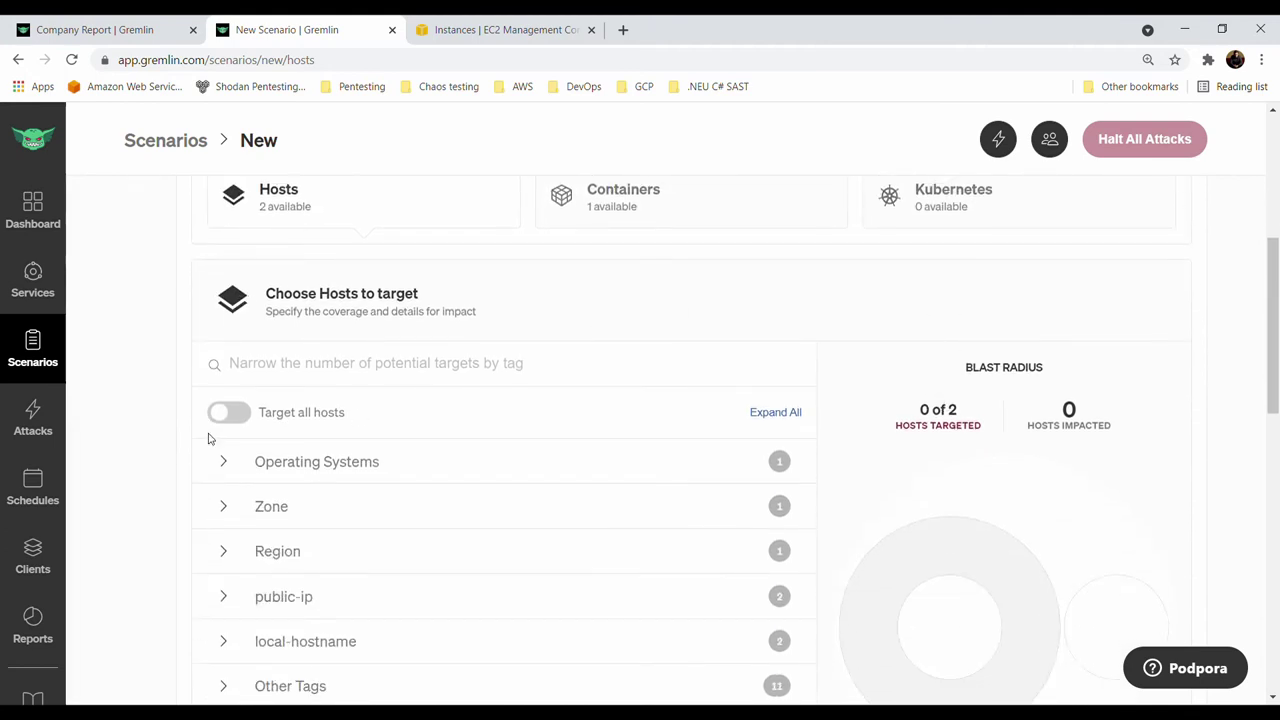
pyautogui.click(240, 412)
pyautogui.scroll(-1, 340, 420)
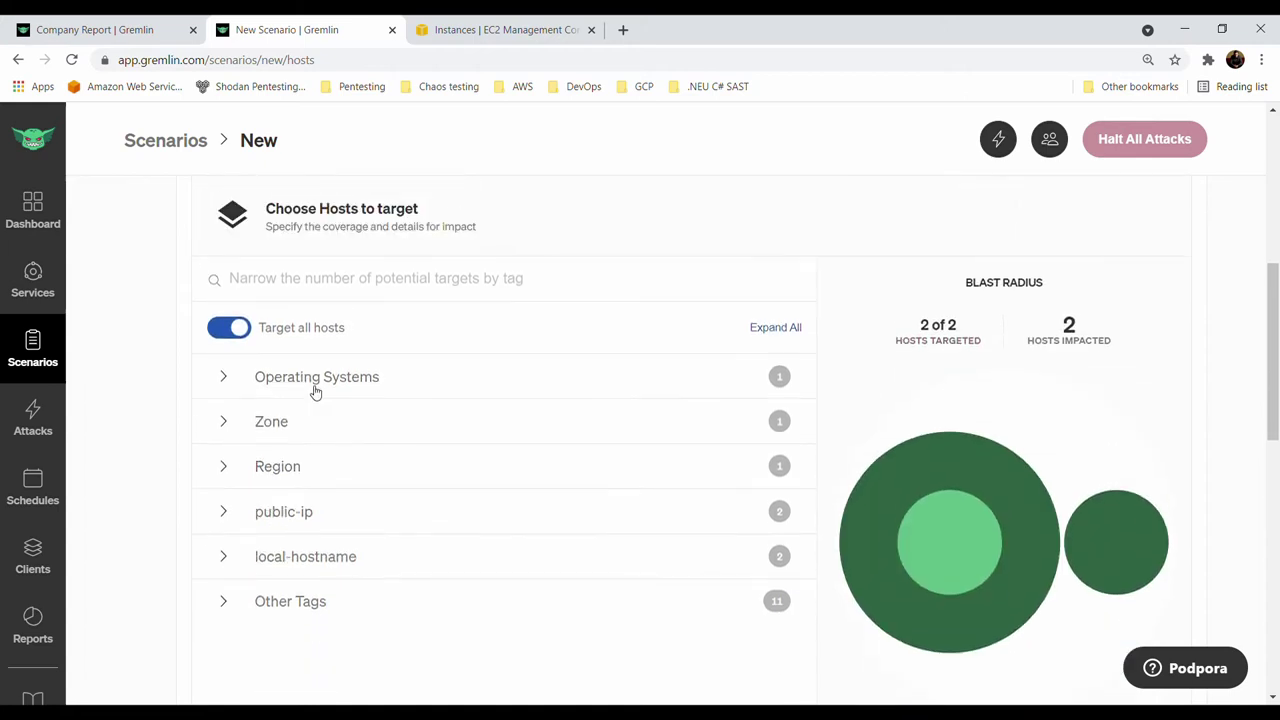
pyautogui.click(223, 376)
pyautogui.click(270, 480)
pyautogui.scroll(-1, 300, 440)
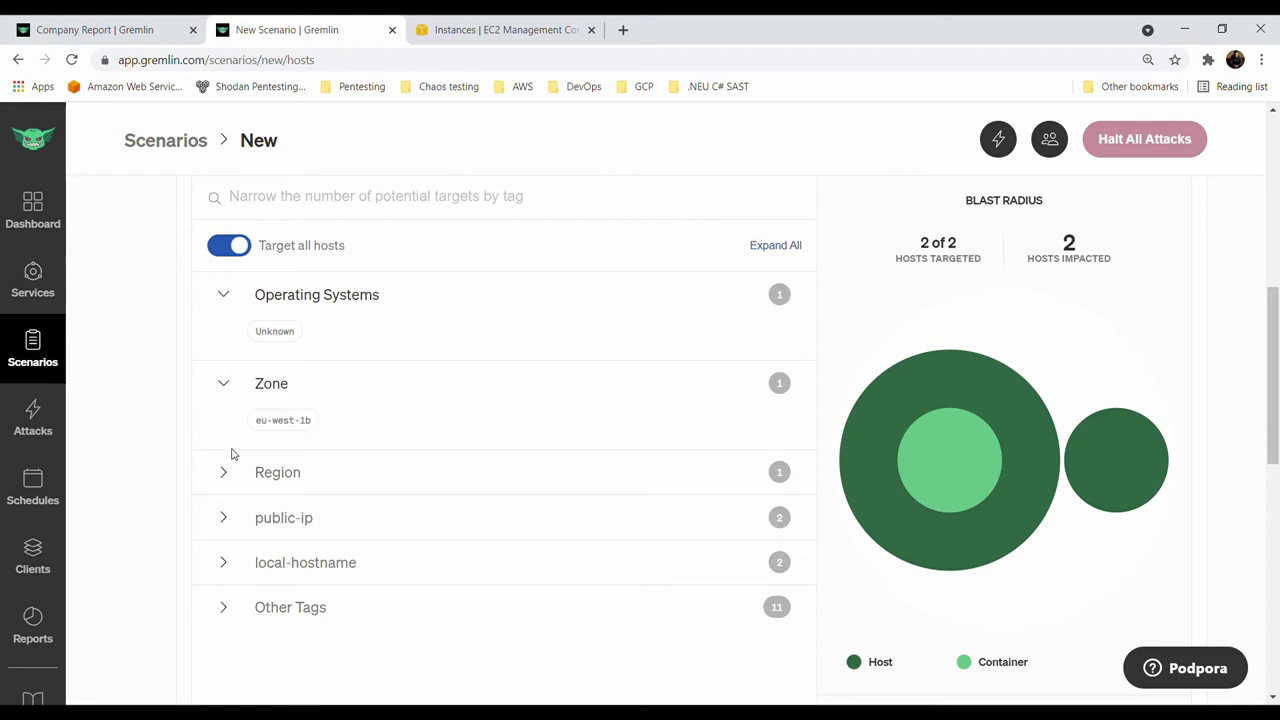
pyautogui.click(213, 478)
# Expand the public-ip tag group and select both host addresses, 34.242.188.111 and 34.244.192.23, as attack targets
pyautogui.scroll(-2, 303, 500)
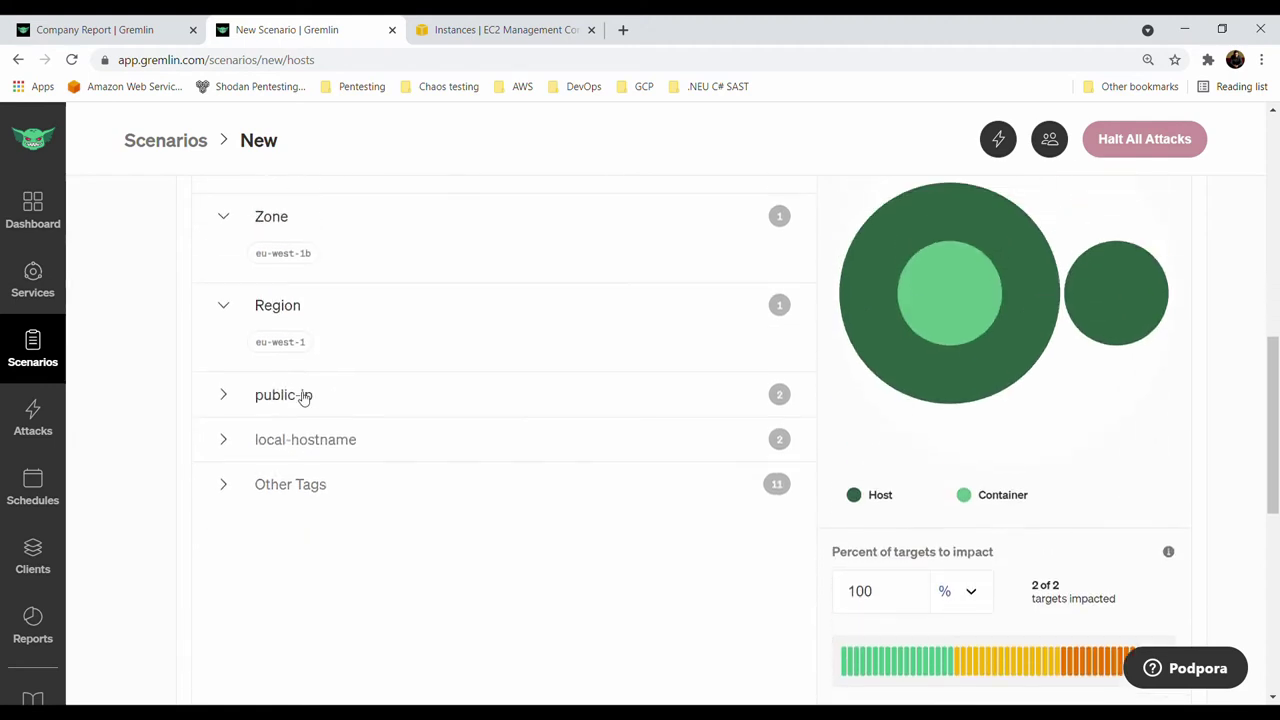
pyautogui.click(221, 408)
pyautogui.click(293, 431)
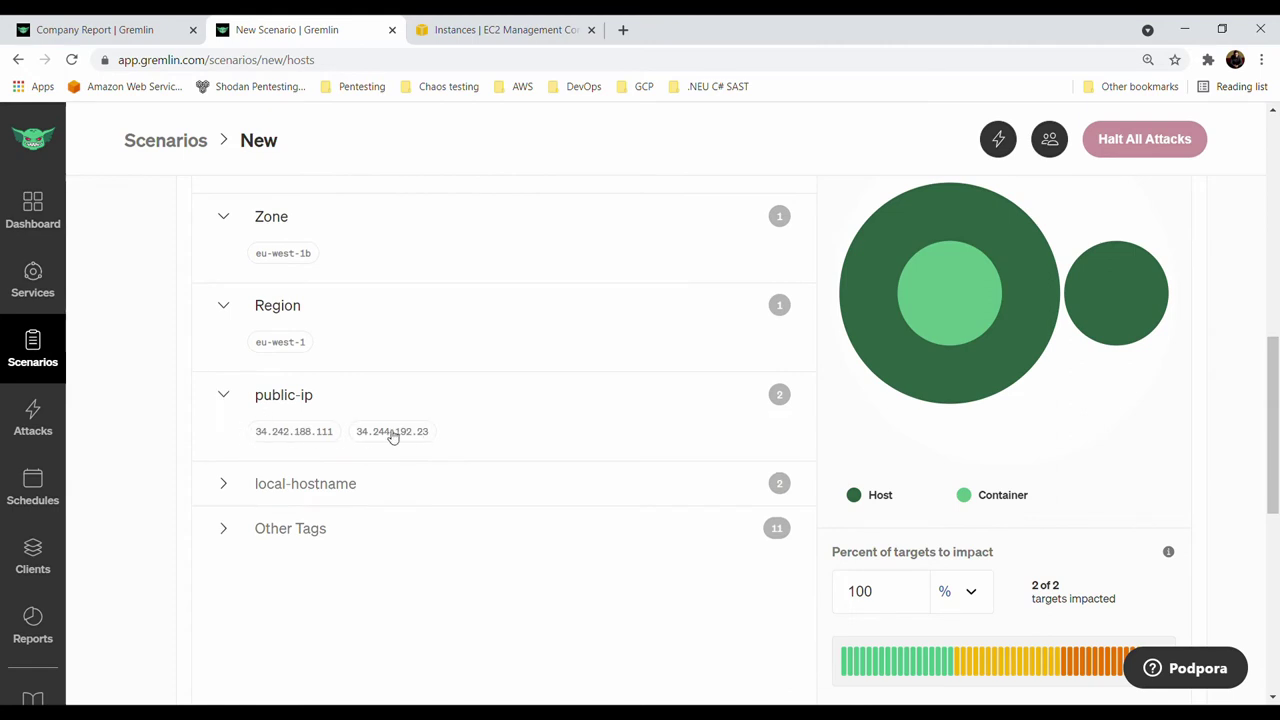
pyautogui.click(392, 431)
pyautogui.click(371, 478)
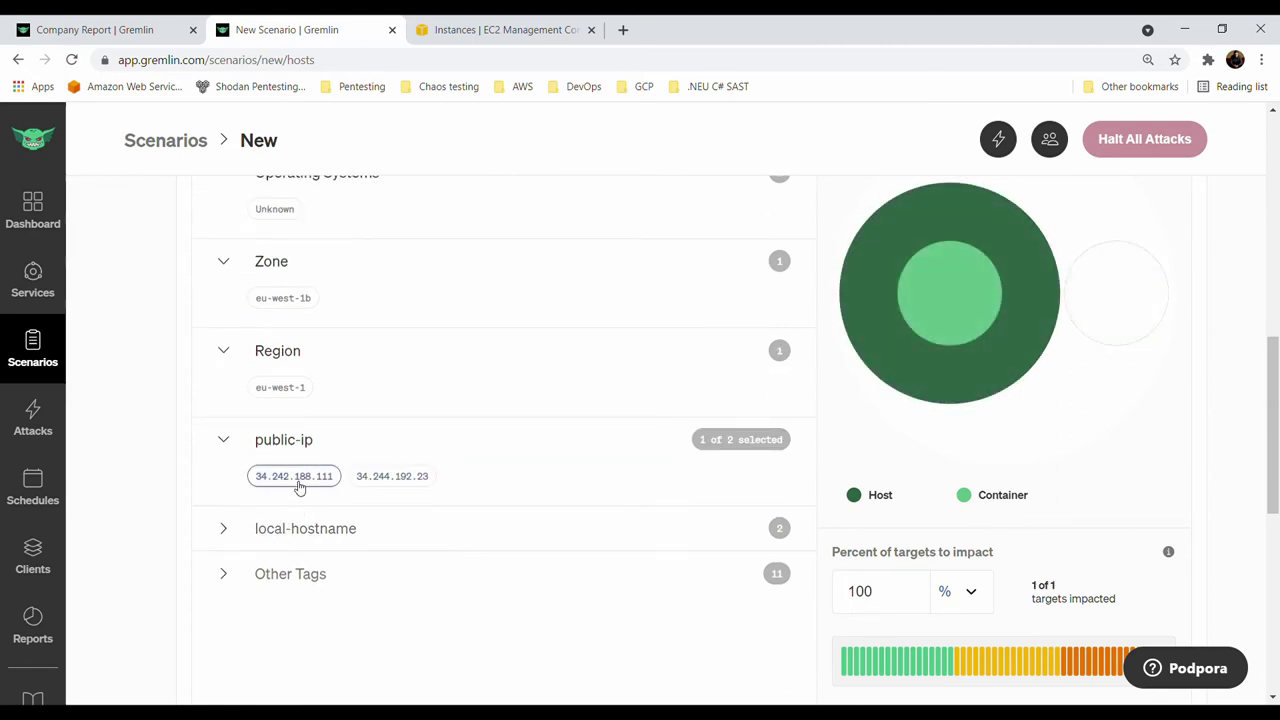
pyautogui.click(297, 480)
pyautogui.click(405, 441)
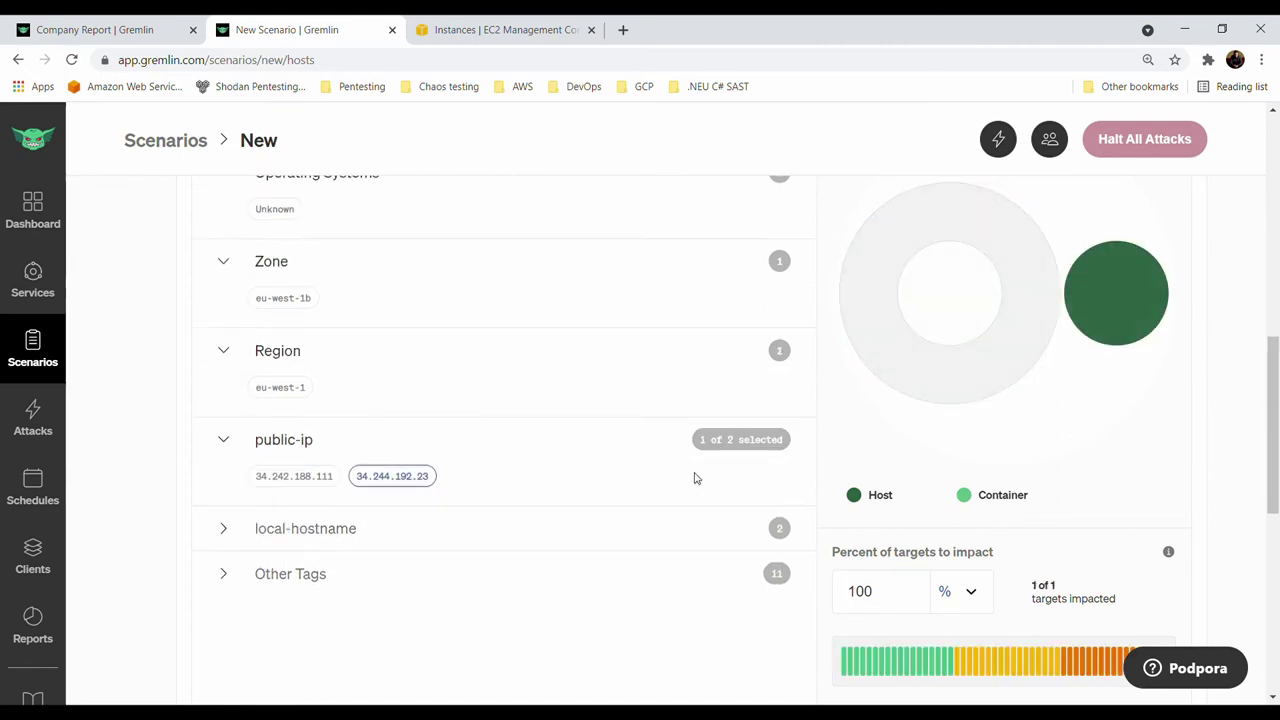
pyautogui.scroll(-2, 937, 451)
pyautogui.click(293, 309)
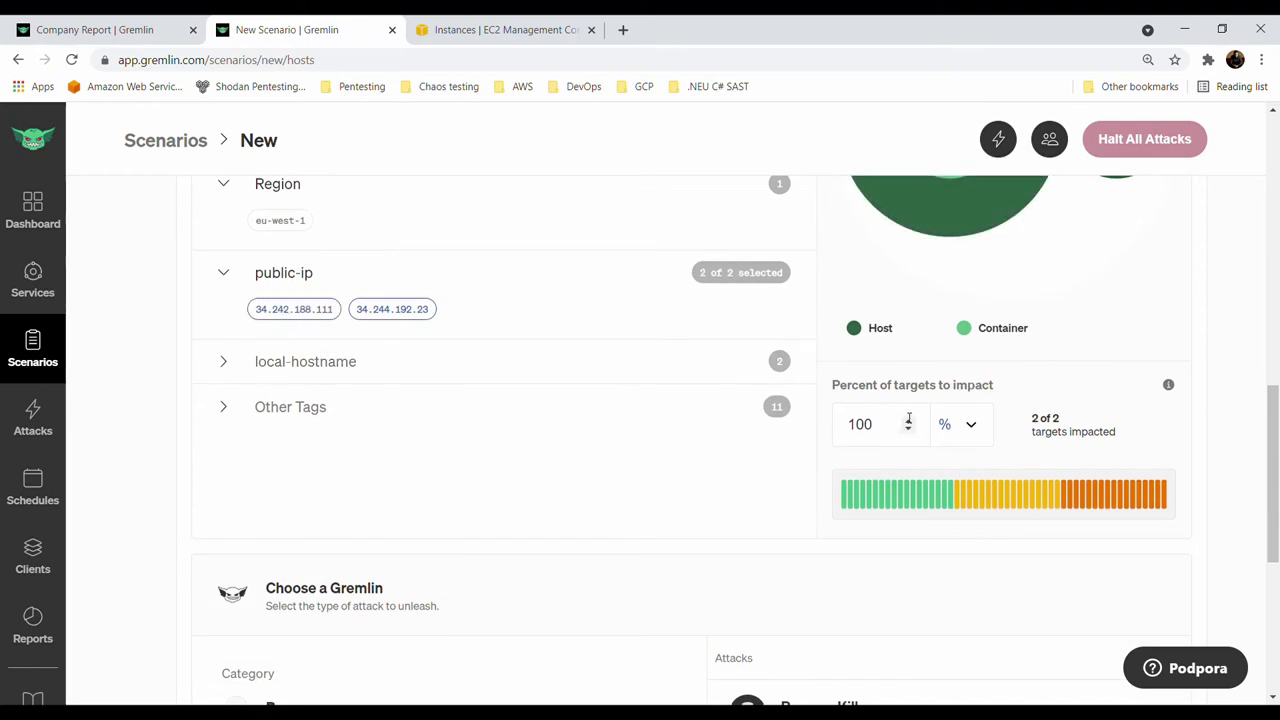
# View the unit options for the targets to impact, keep percent, and set the share to 50%
pyautogui.moveTo(903, 403); pyautogui.dragTo(912, 388)
pyautogui.click(978, 436)
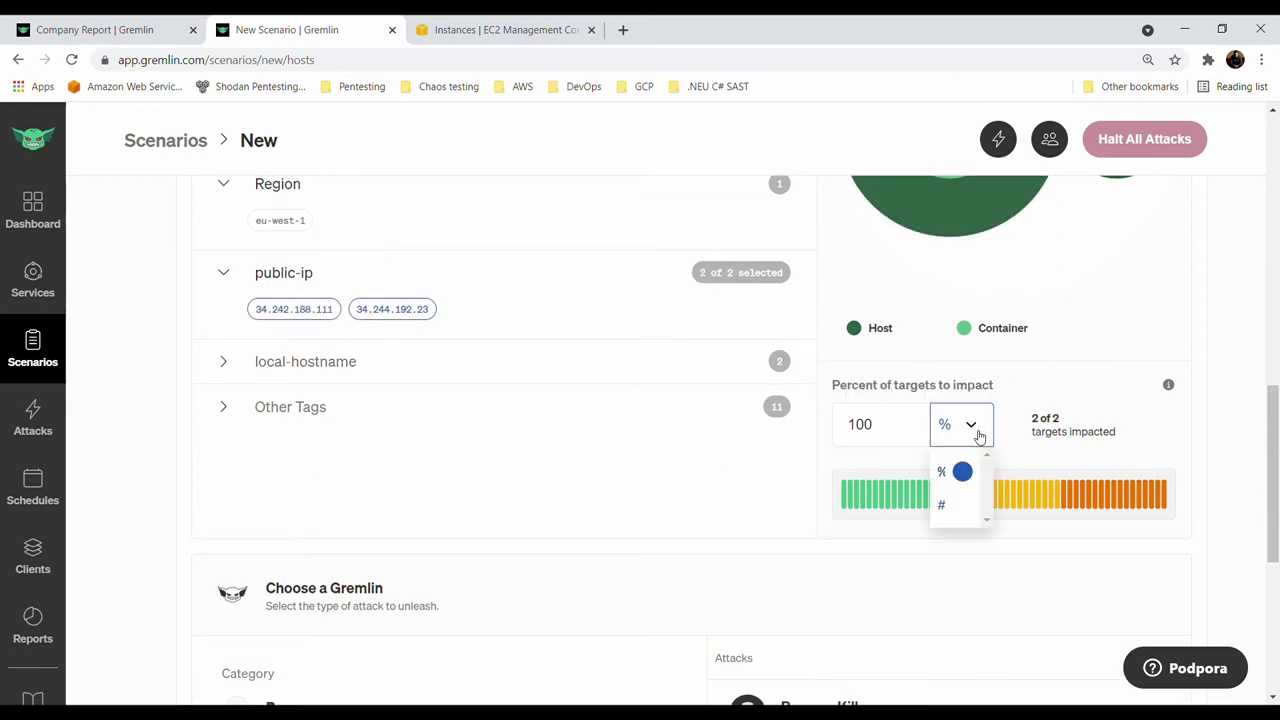
pyautogui.click(889, 436)
pyautogui.click(908, 429)
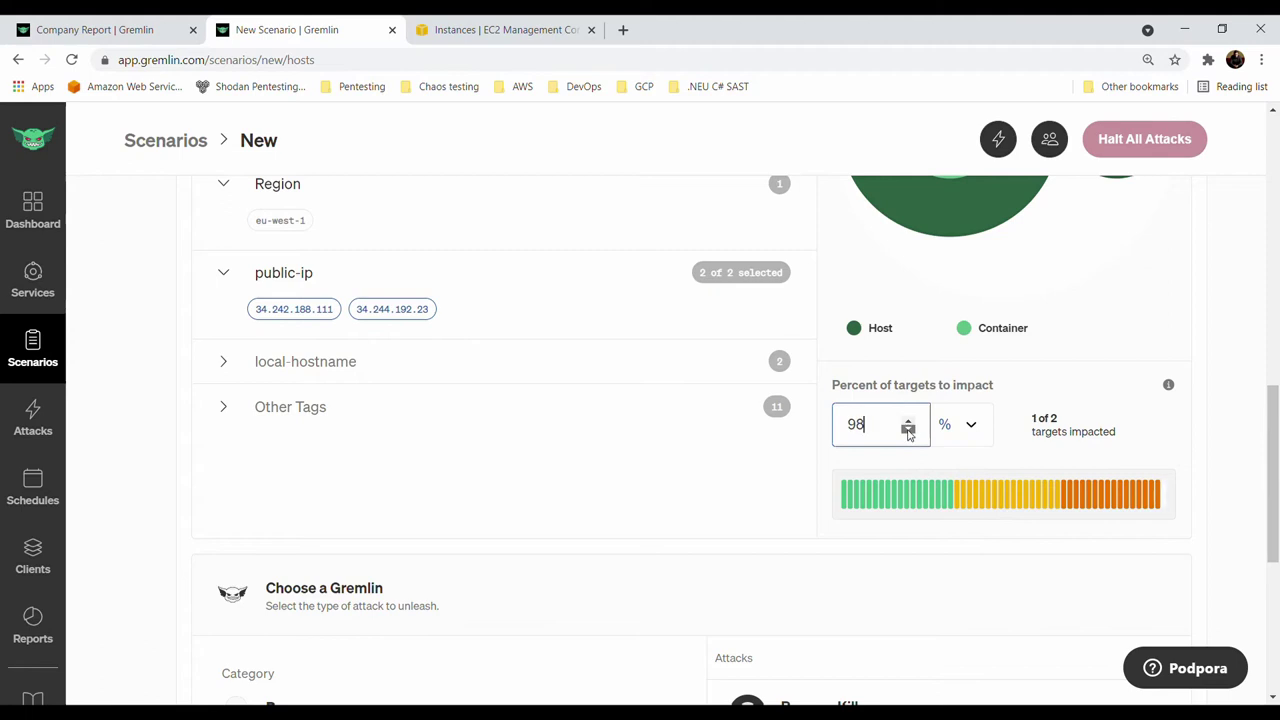
pyautogui.click(908, 429)
pyautogui.click(908, 429)
pyautogui.click(908, 429)
pyautogui.click(908, 429)
pyautogui.moveTo(898, 430); pyautogui.dragTo(743, 430)
pyautogui.write('50')
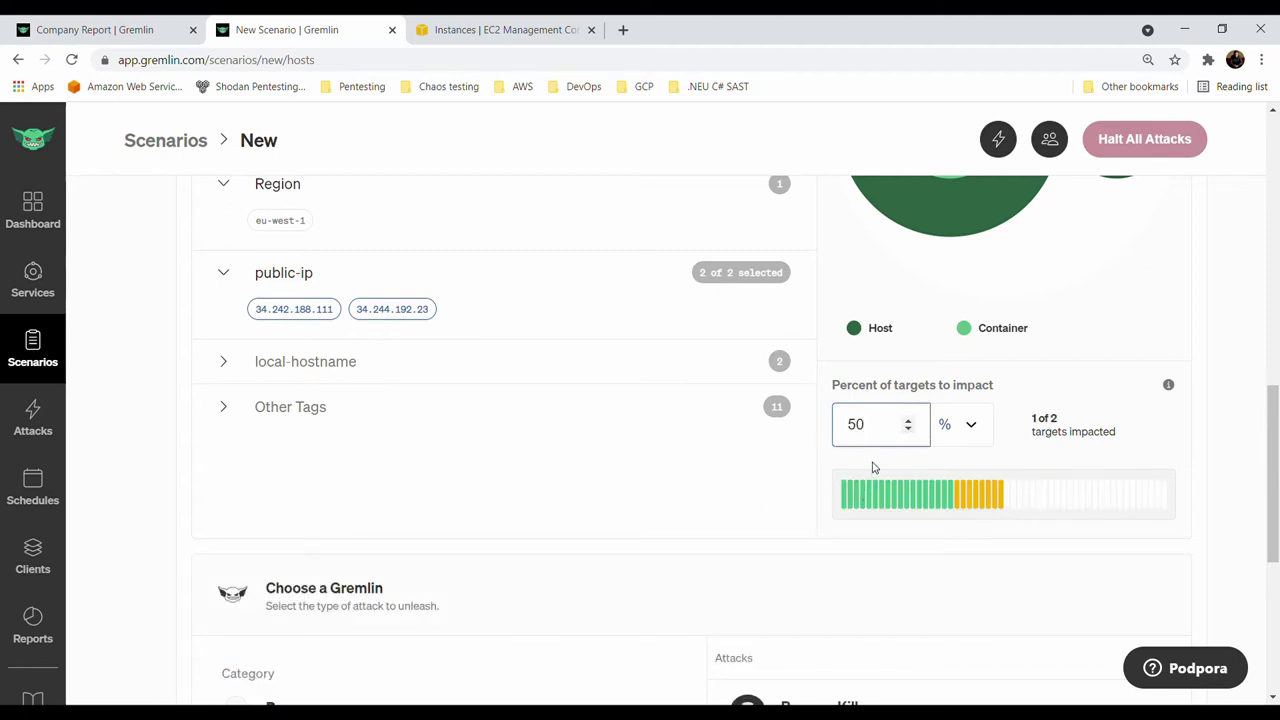
pyautogui.click(1153, 311)
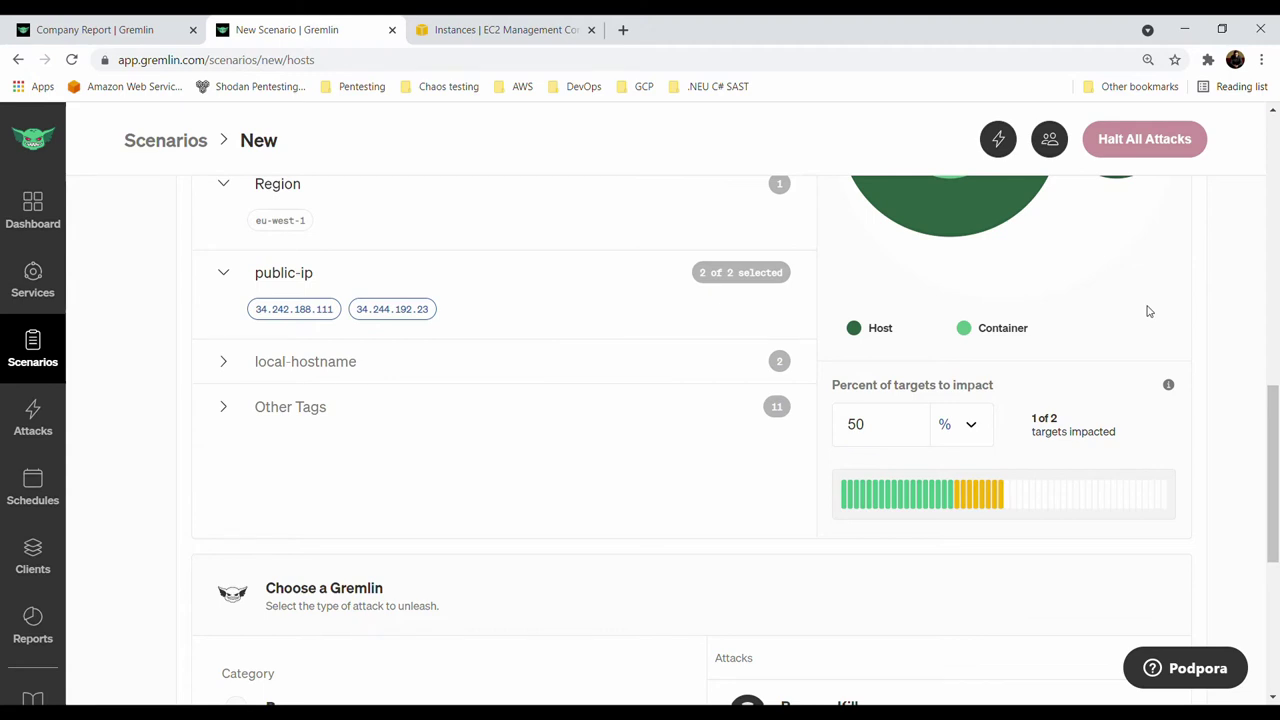
# Expand the Other Tags group and look over its host tags and the gremlin attack categories
pyautogui.scroll(-1, 460, 415)
pyautogui.click(312, 326)
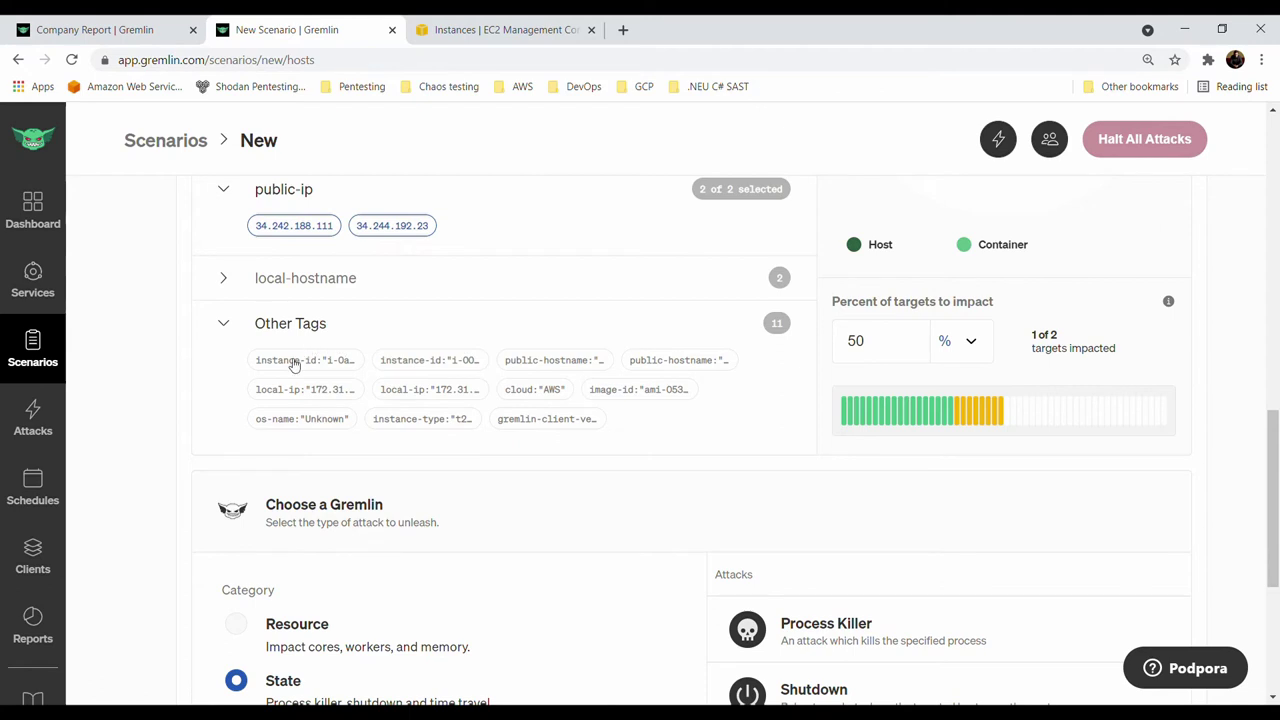
pyautogui.scroll(1, 567, 390)
pyautogui.scroll(1, 540, 400)
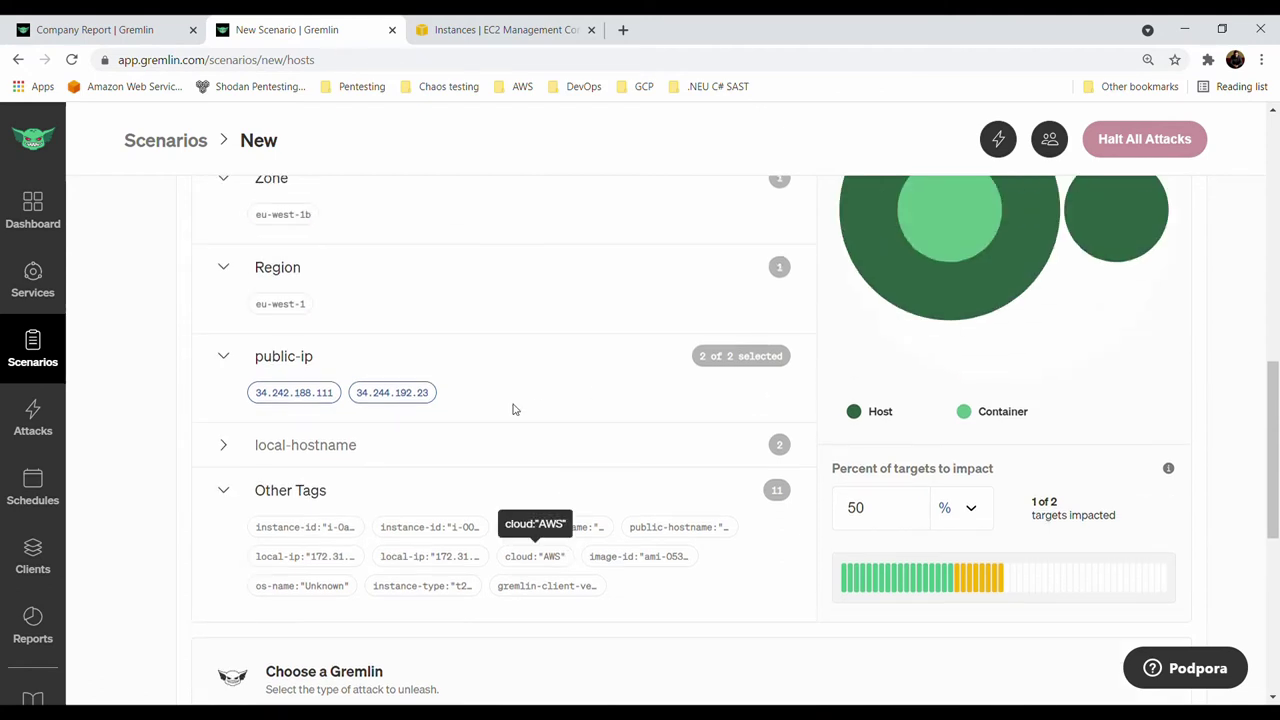
pyautogui.scroll(-3, 446, 457)
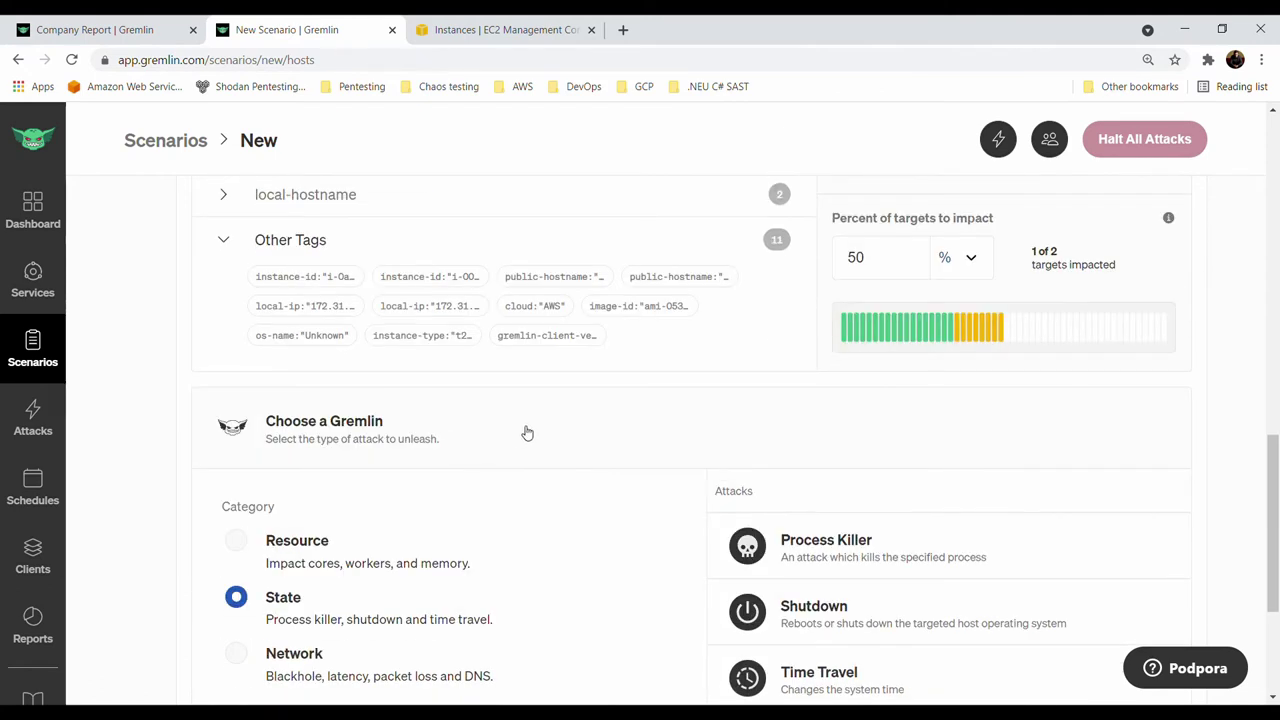
# Leave the new scenario for the scenarios overview and discard its draft
pyautogui.scroll(8, 545, 420)
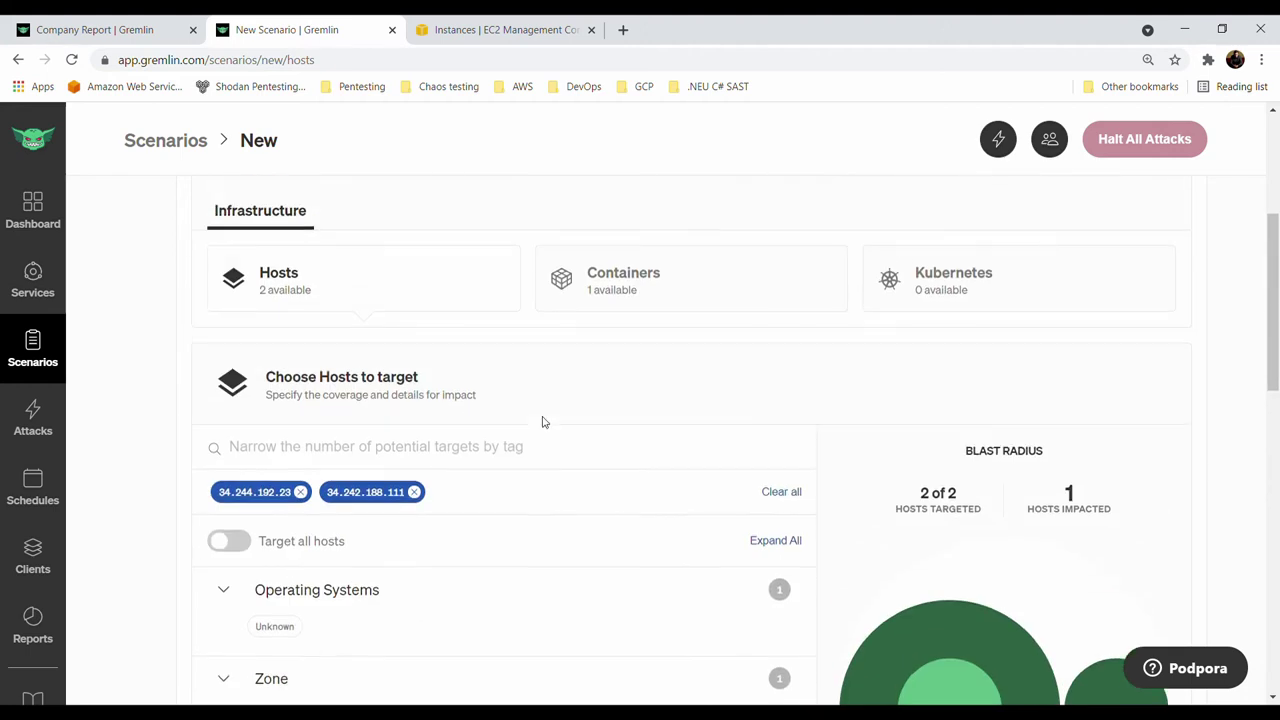
pyautogui.scroll(4, 543, 366)
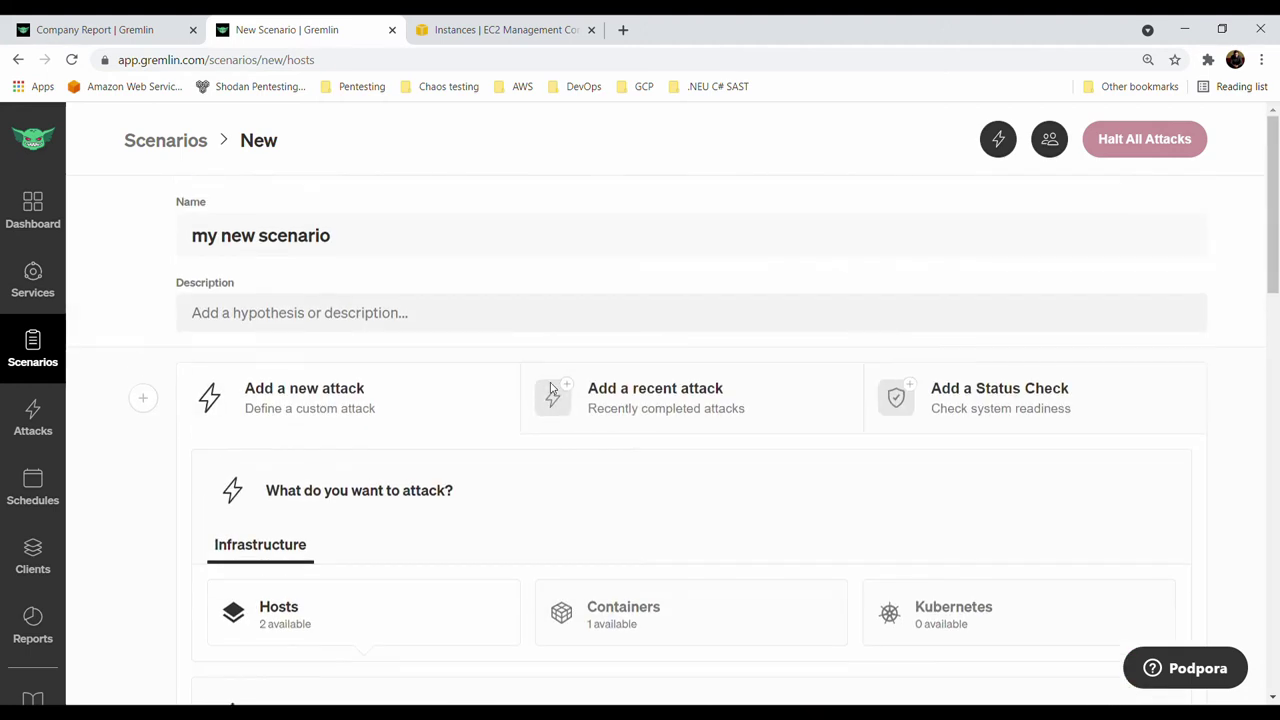
pyautogui.click(165, 141)
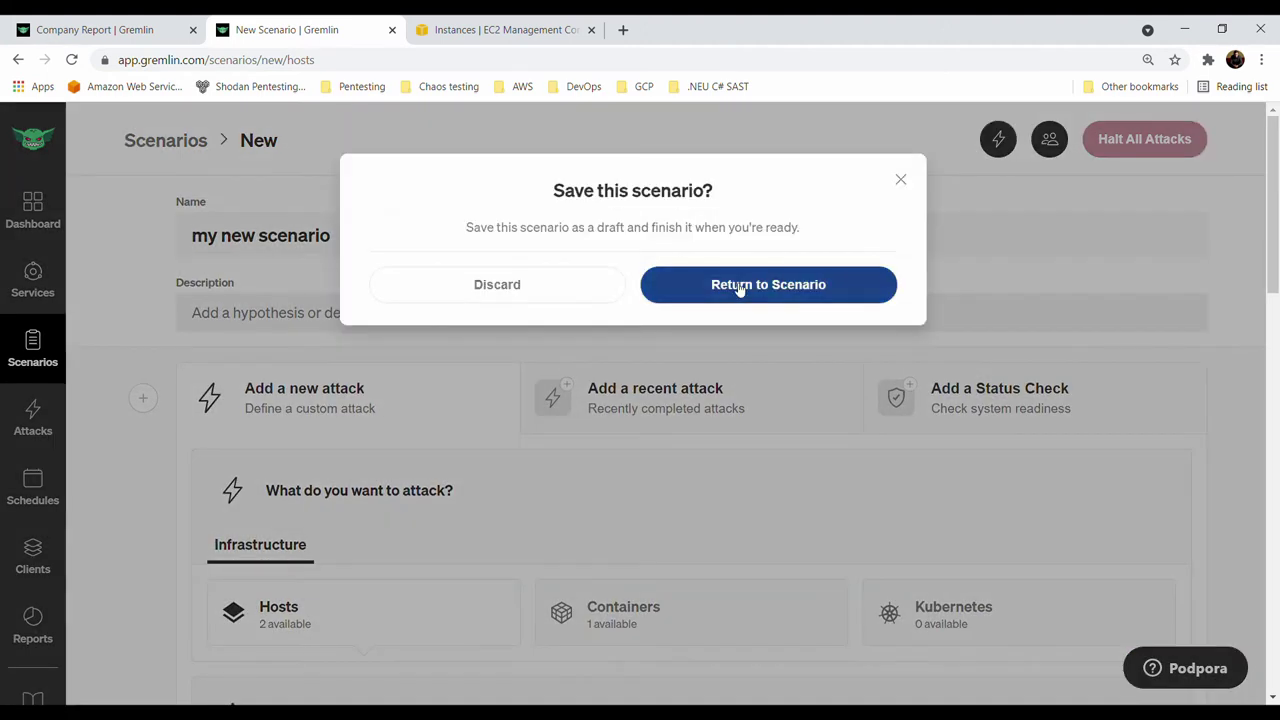
pyautogui.click(535, 287)
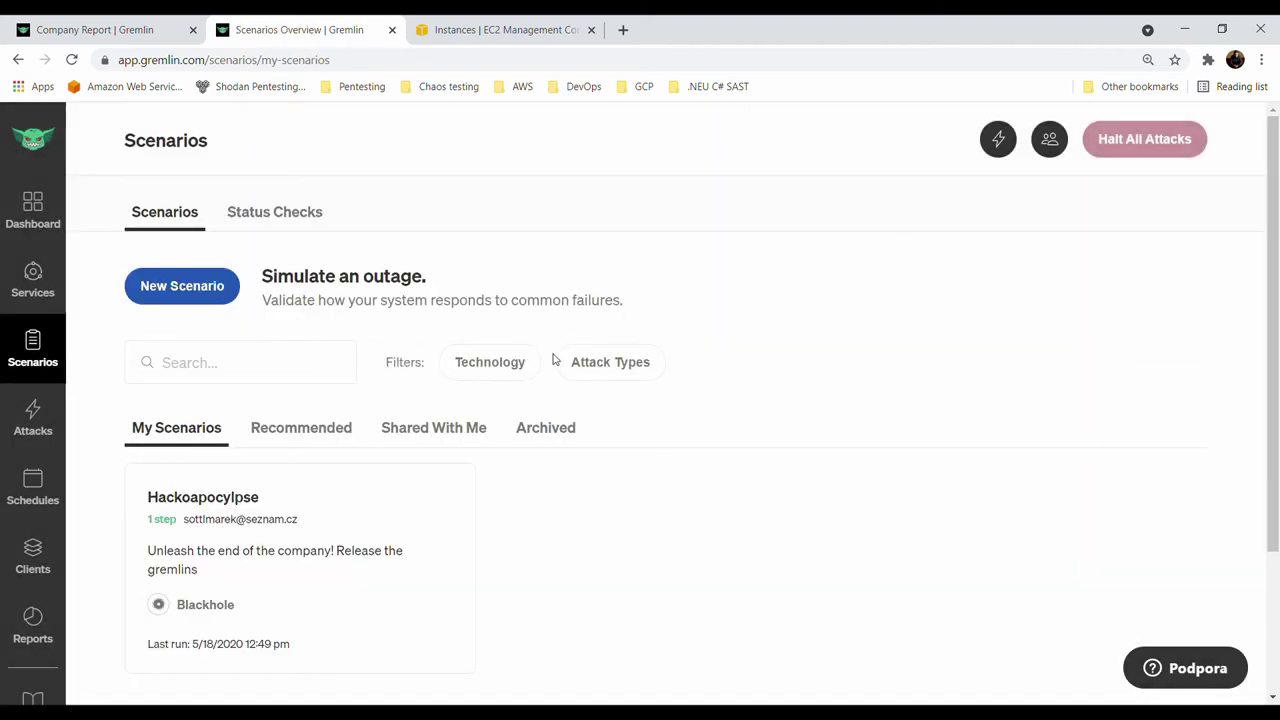
# Open the existing Hackoapocylpse scenario and put it into edit mode
pyautogui.click(247, 523)
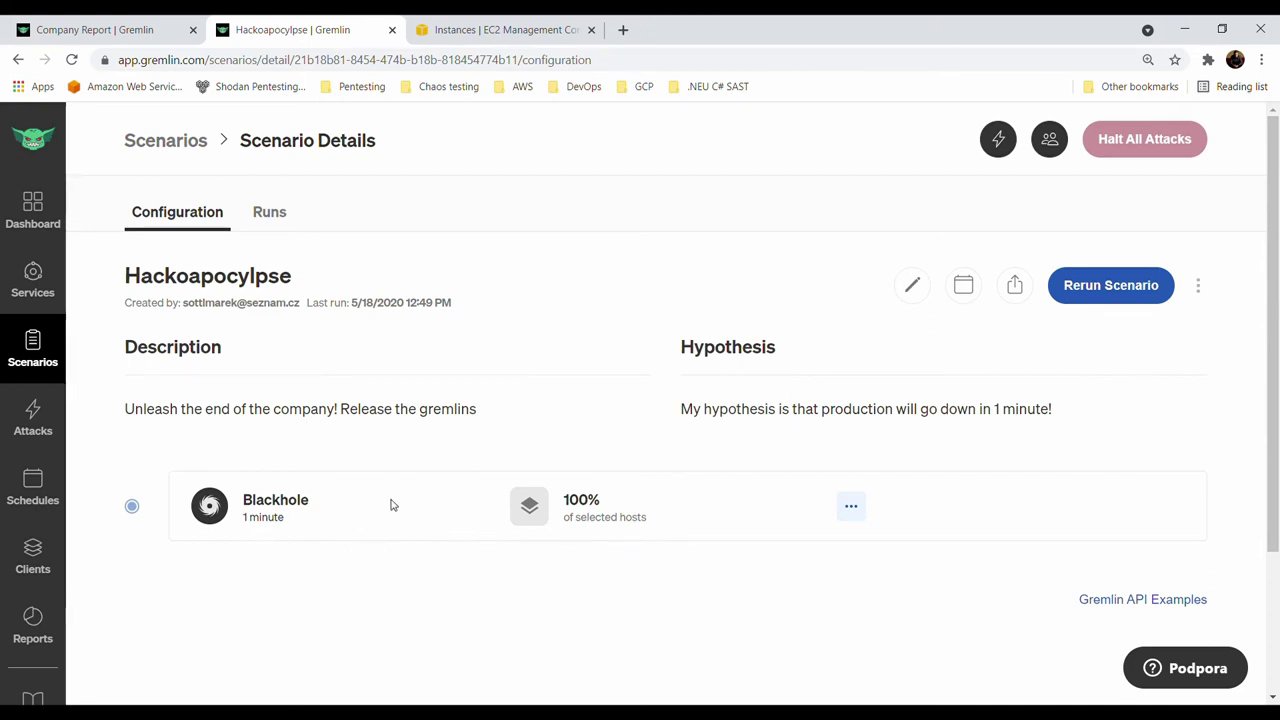
pyautogui.click(912, 285)
pyautogui.scroll(-1, 540, 414)
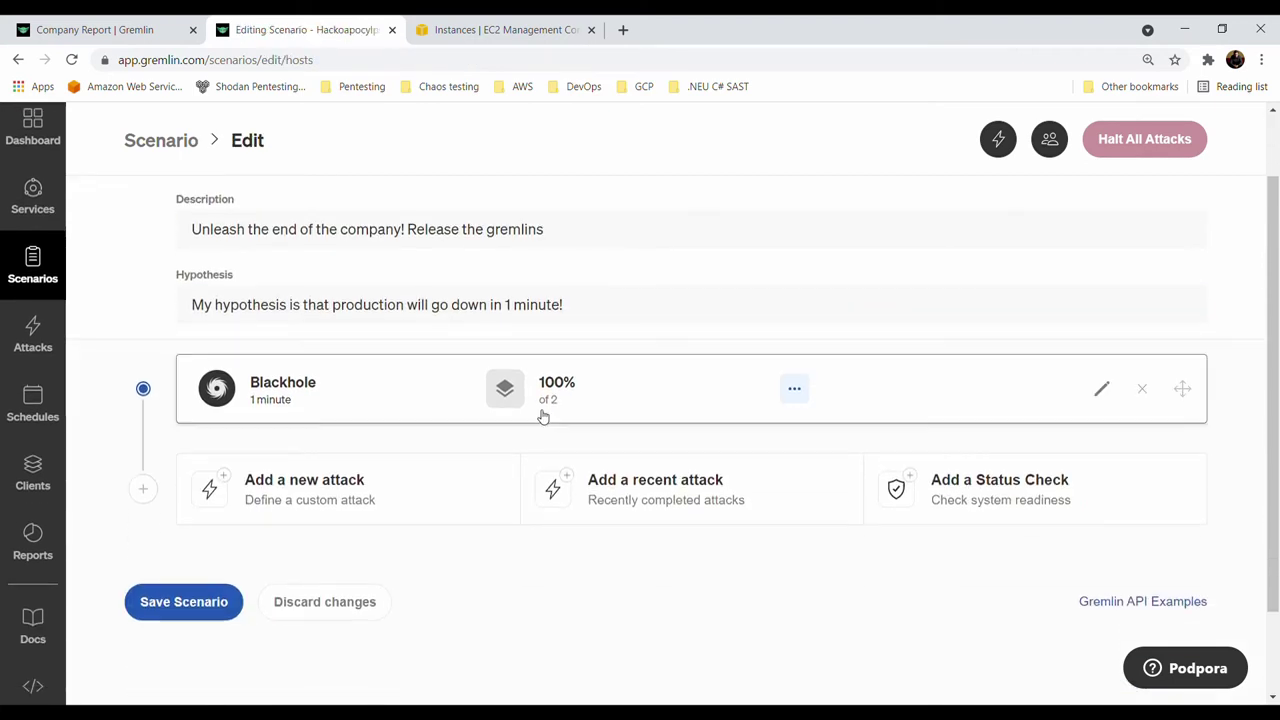
# Open the scenario's Blackhole attack for editing and examine its host targeting and blast radius
pyautogui.click(352, 388)
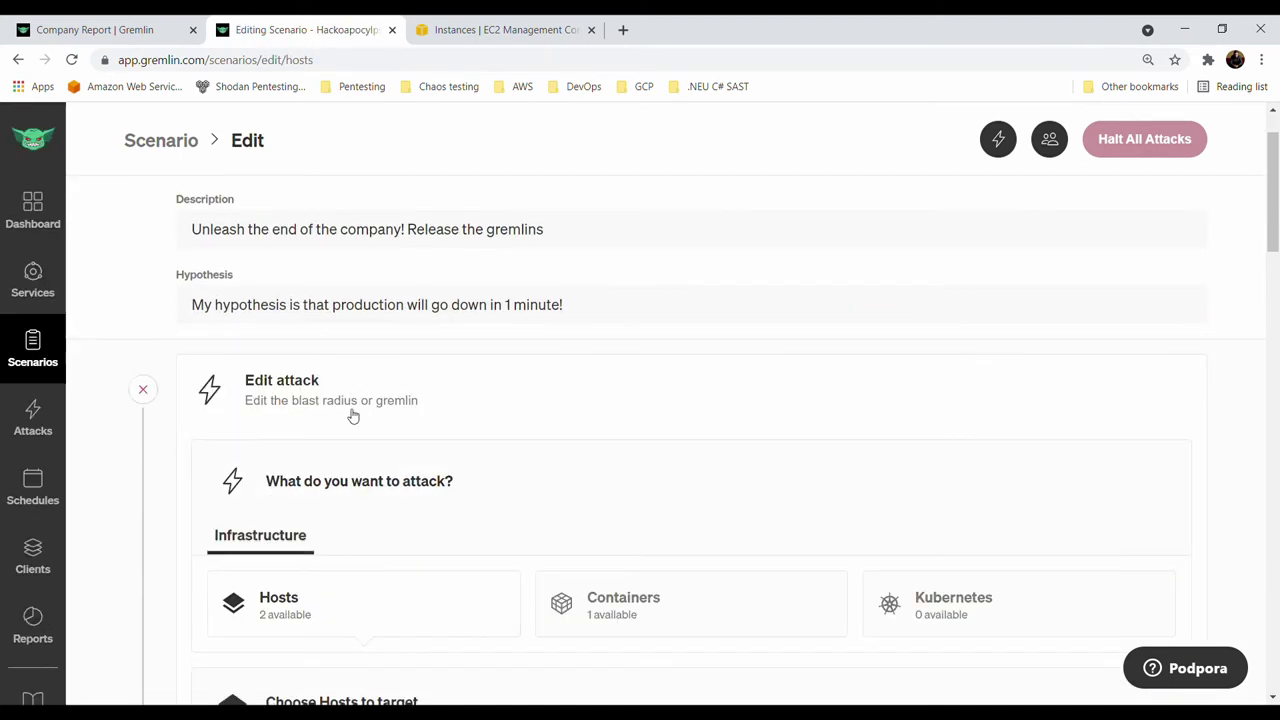
pyautogui.scroll(-2, 546, 471)
pyautogui.scroll(-3, 534, 534)
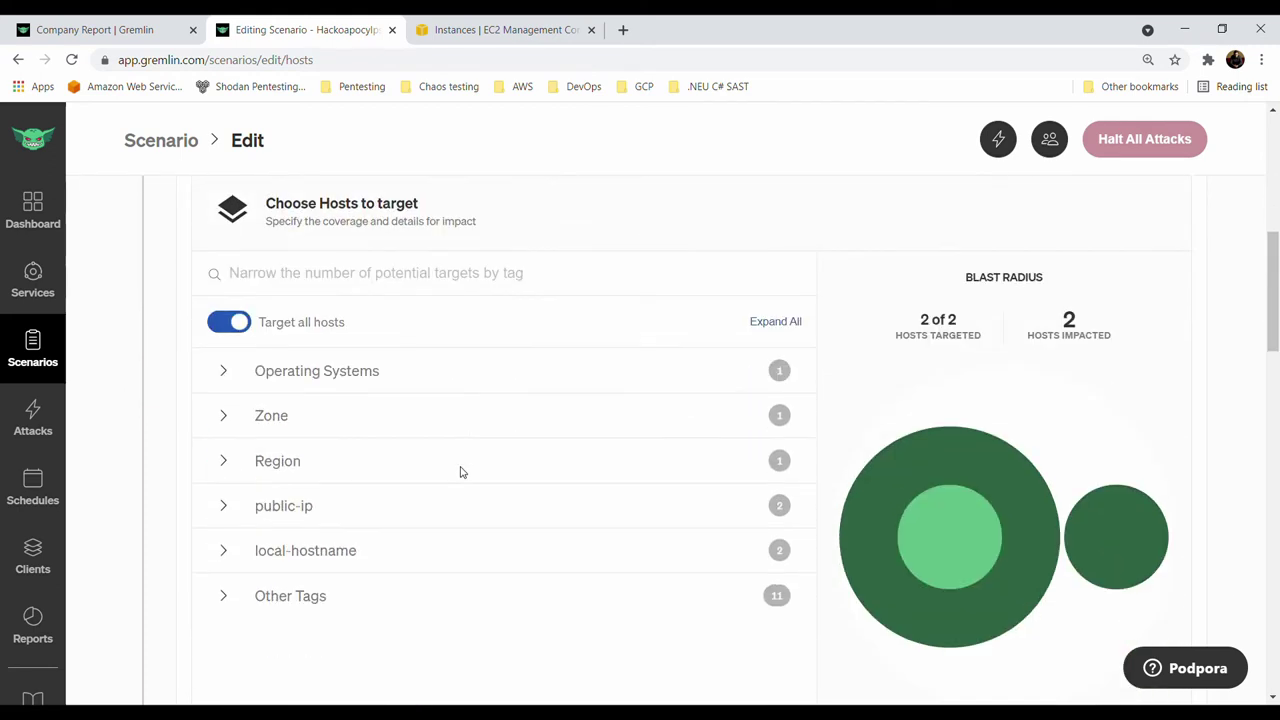
pyautogui.scroll(2, 461, 471)
pyautogui.scroll(-2, 471, 401)
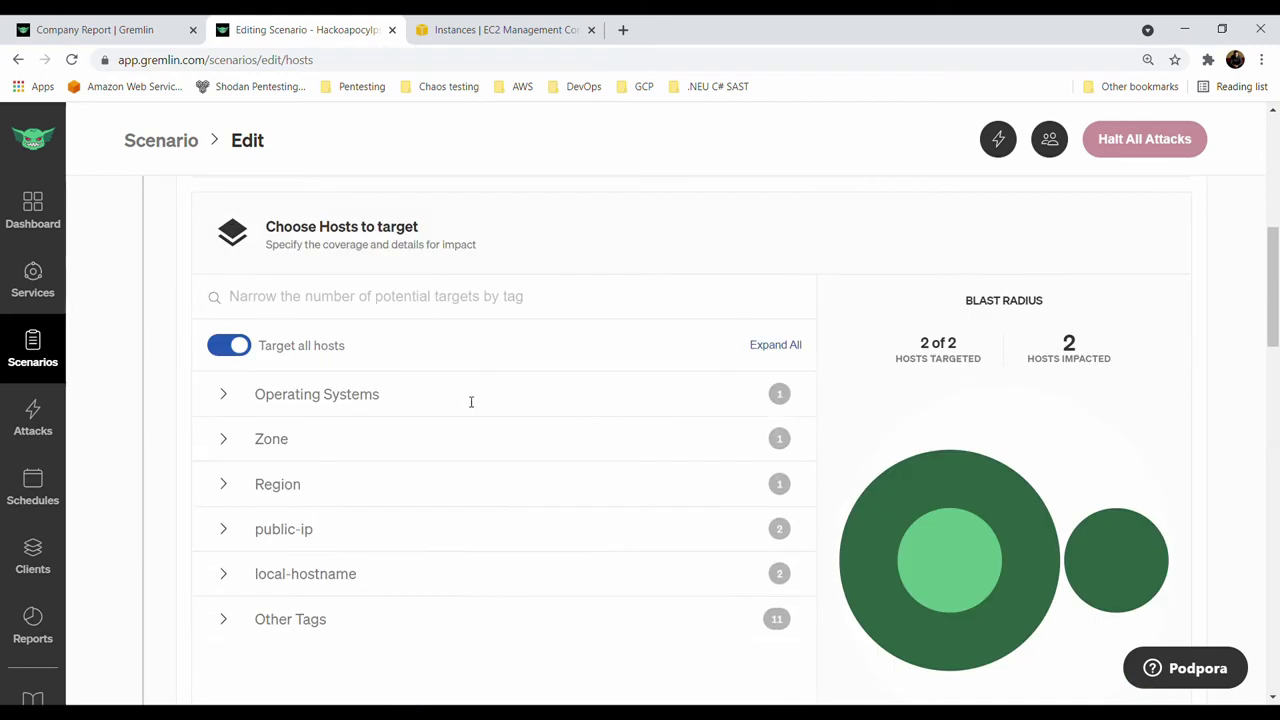
pyautogui.scroll(4, 477, 386)
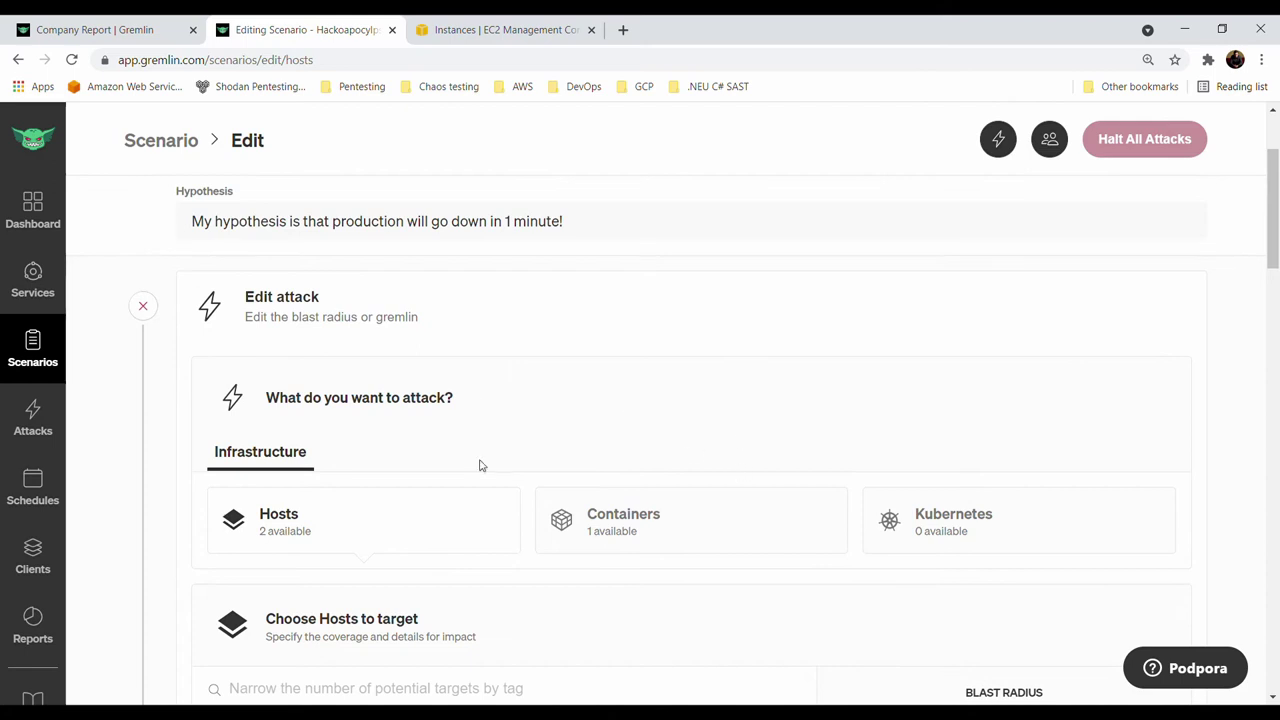
# Switch the Blackhole attack's target type to Containers and expand the All tags group
pyautogui.click(729, 520)
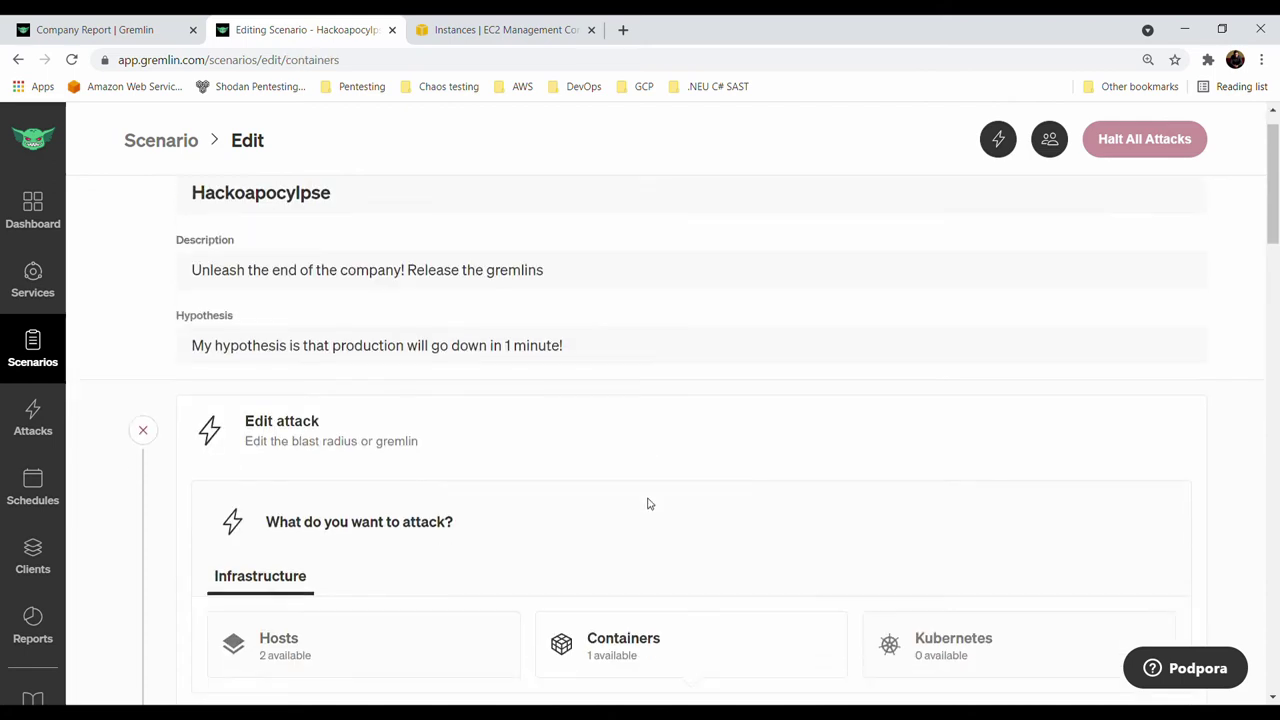
pyautogui.scroll(-3, 645, 510)
pyautogui.scroll(-2, 483, 543)
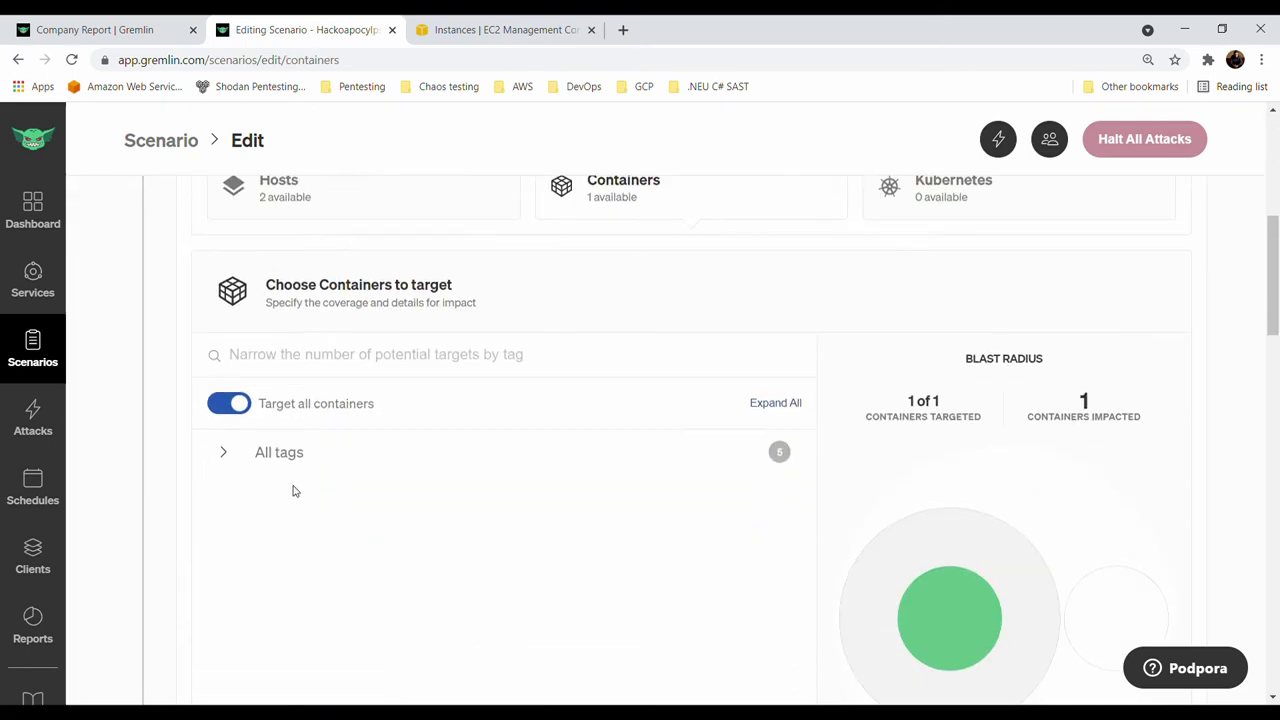
pyautogui.click(285, 455)
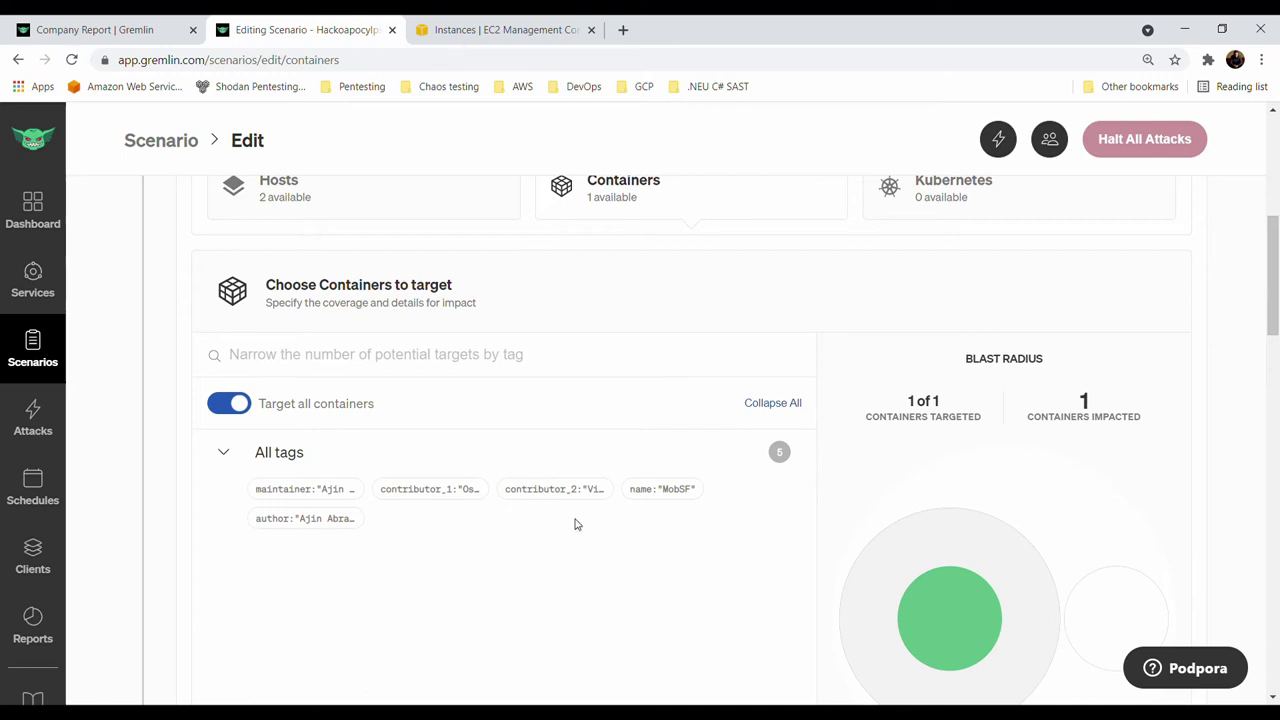
# Leave the scenario editor for the attacks overview and start a new attack on infrastructure
pyautogui.scroll(5, 620, 460)
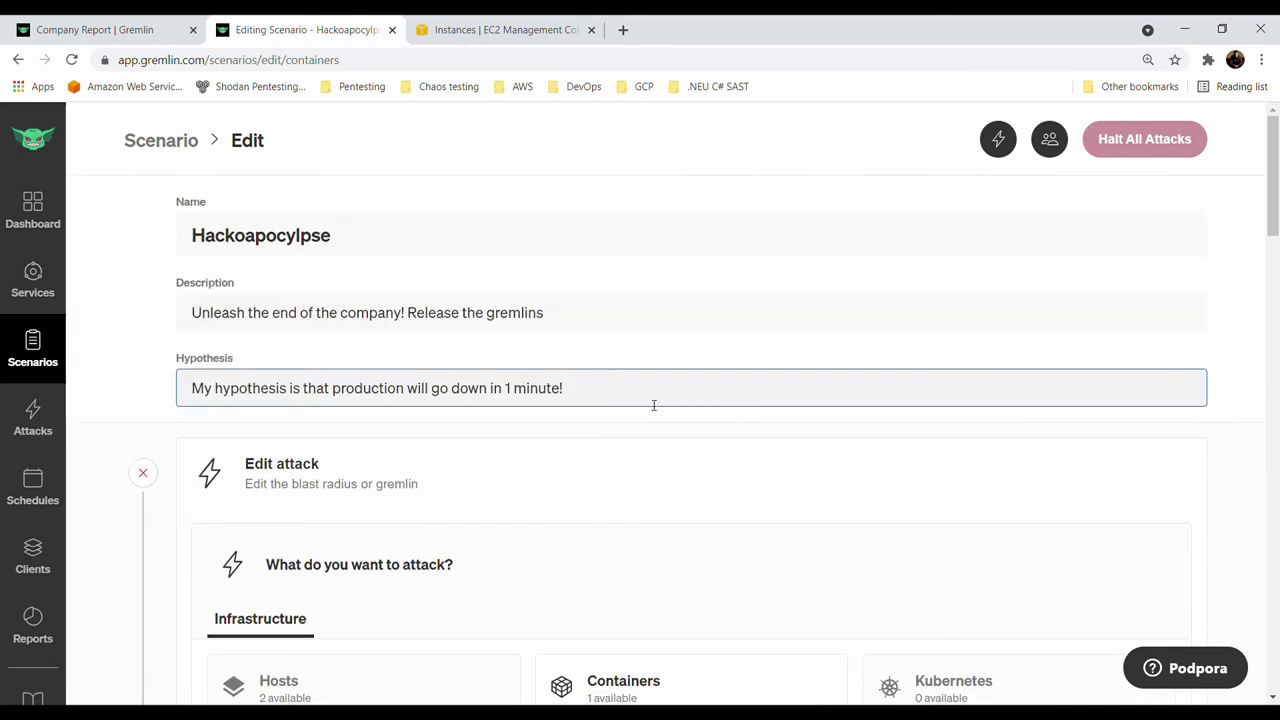
pyautogui.click(33, 415)
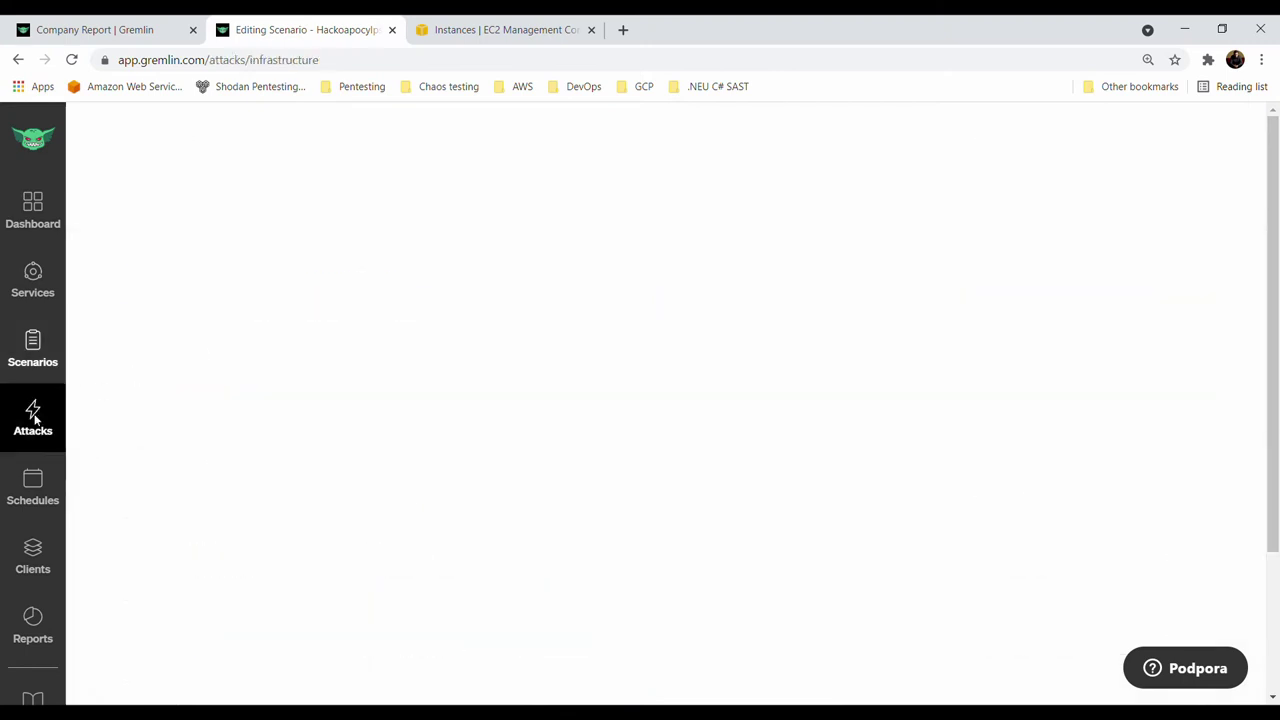
pyautogui.click(184, 292)
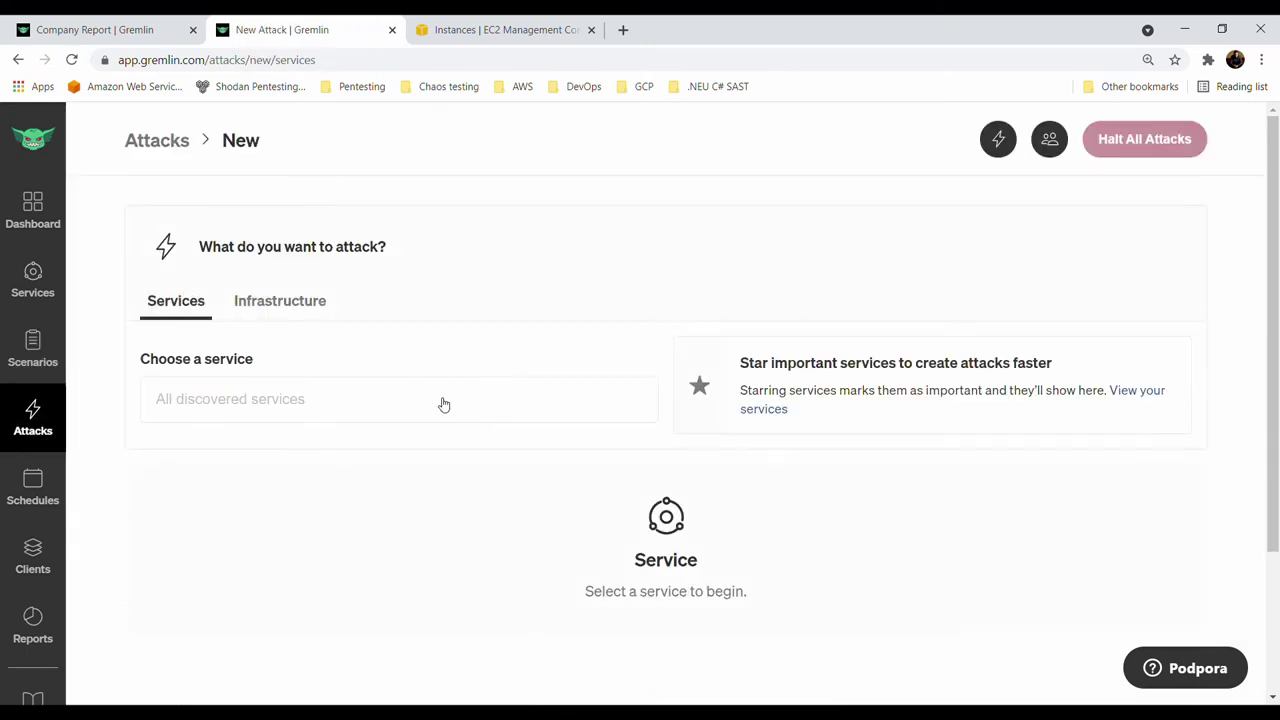
pyautogui.click(286, 314)
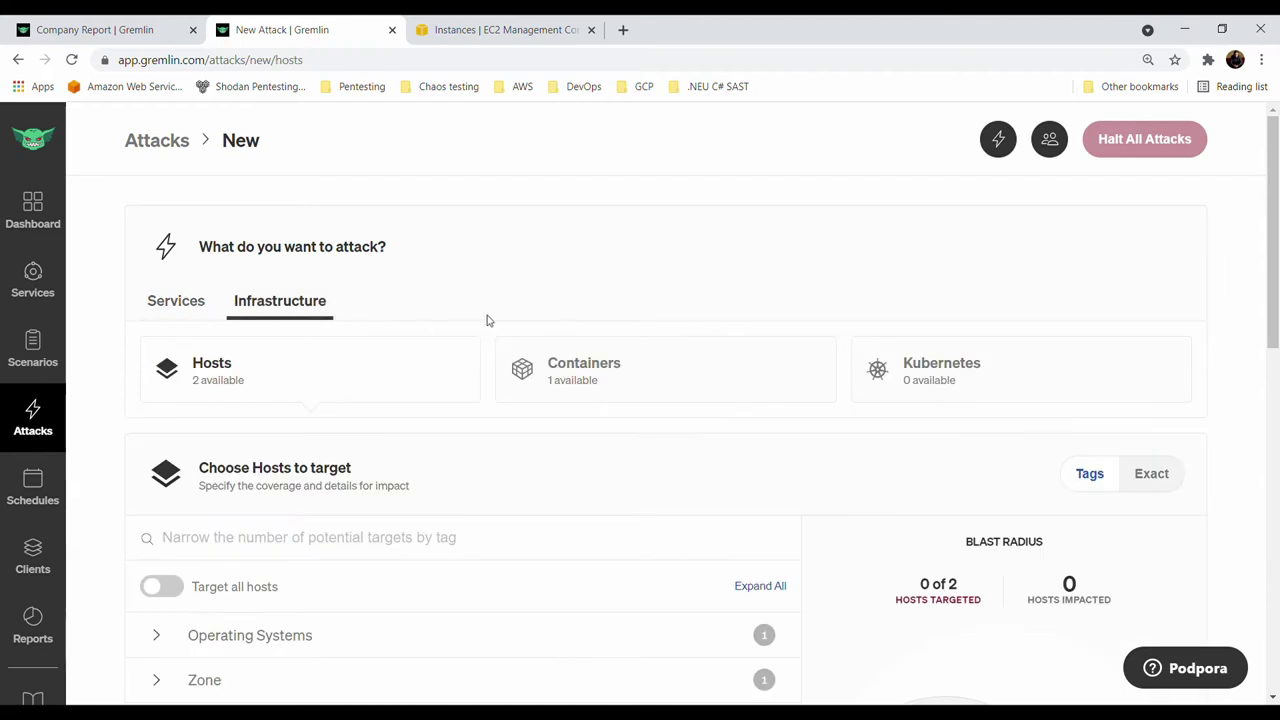
# Look at the Containers target type, return to Hosts and target all hosts
pyautogui.scroll(-2, 489, 321)
pyautogui.scroll(2, 489, 321)
pyautogui.click(646, 288)
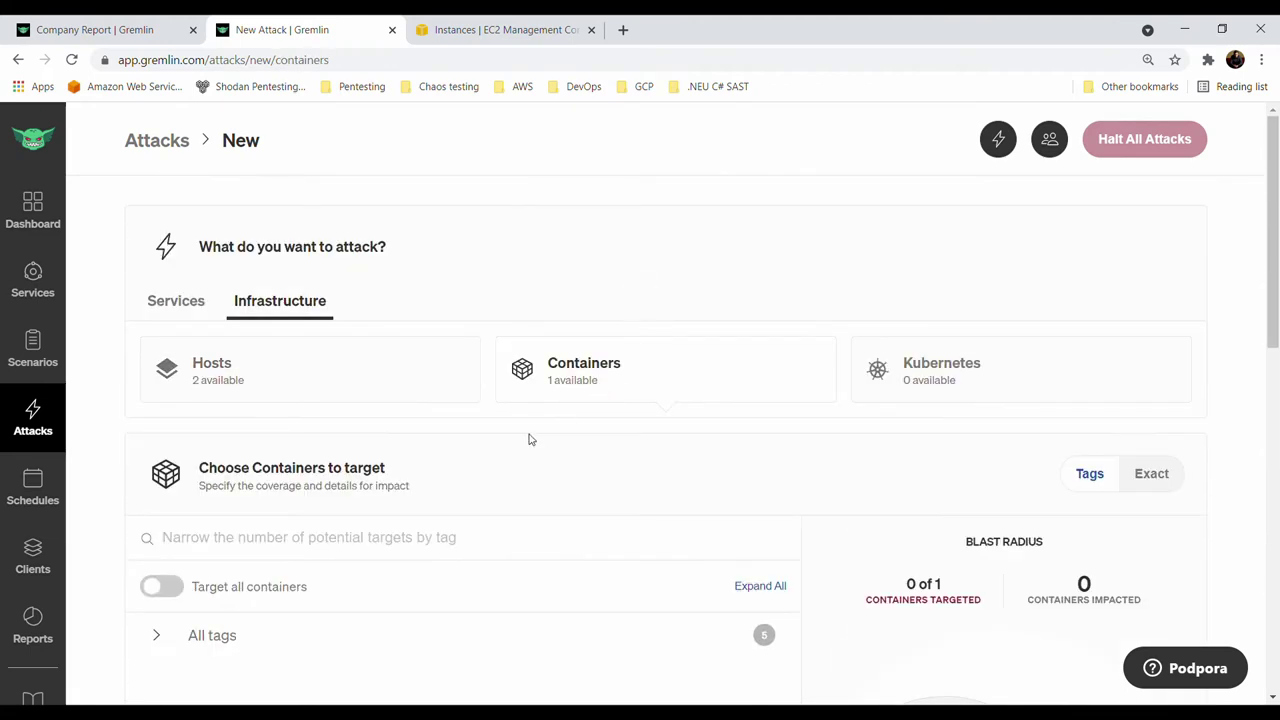
pyautogui.click(337, 385)
pyautogui.scroll(-2, 374, 517)
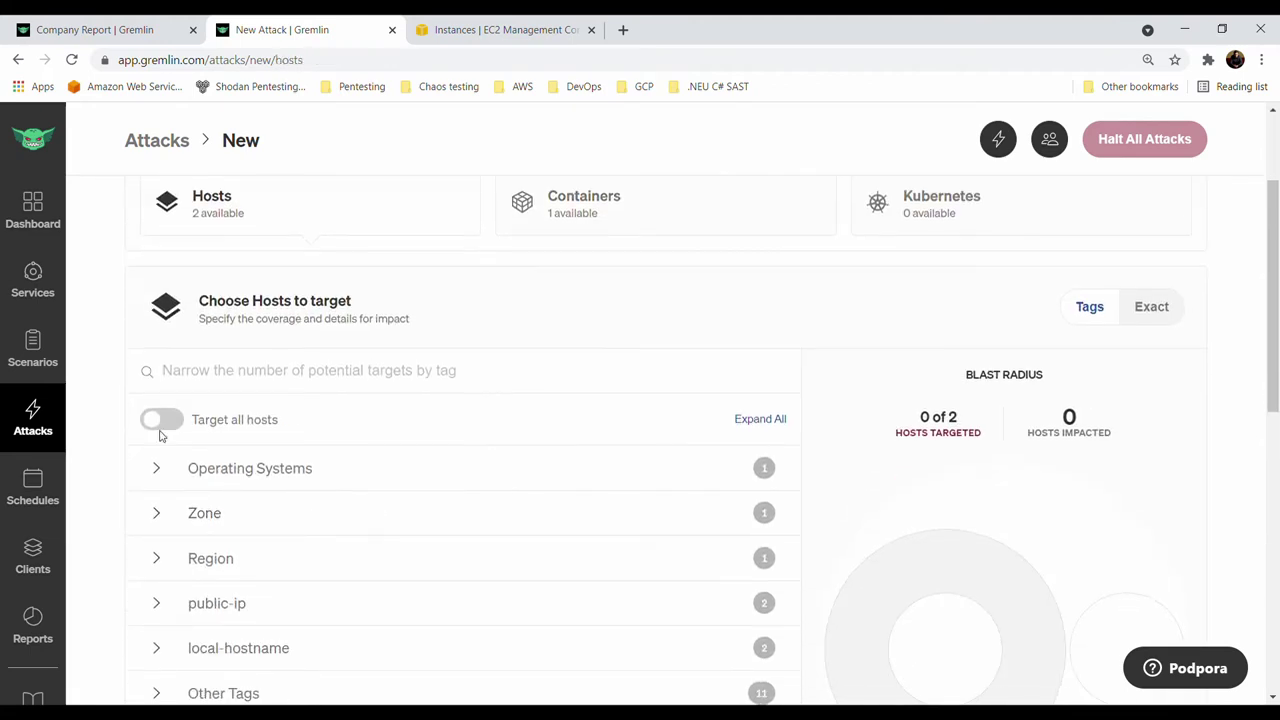
pyautogui.click(160, 420)
pyautogui.scroll(-2, 265, 402)
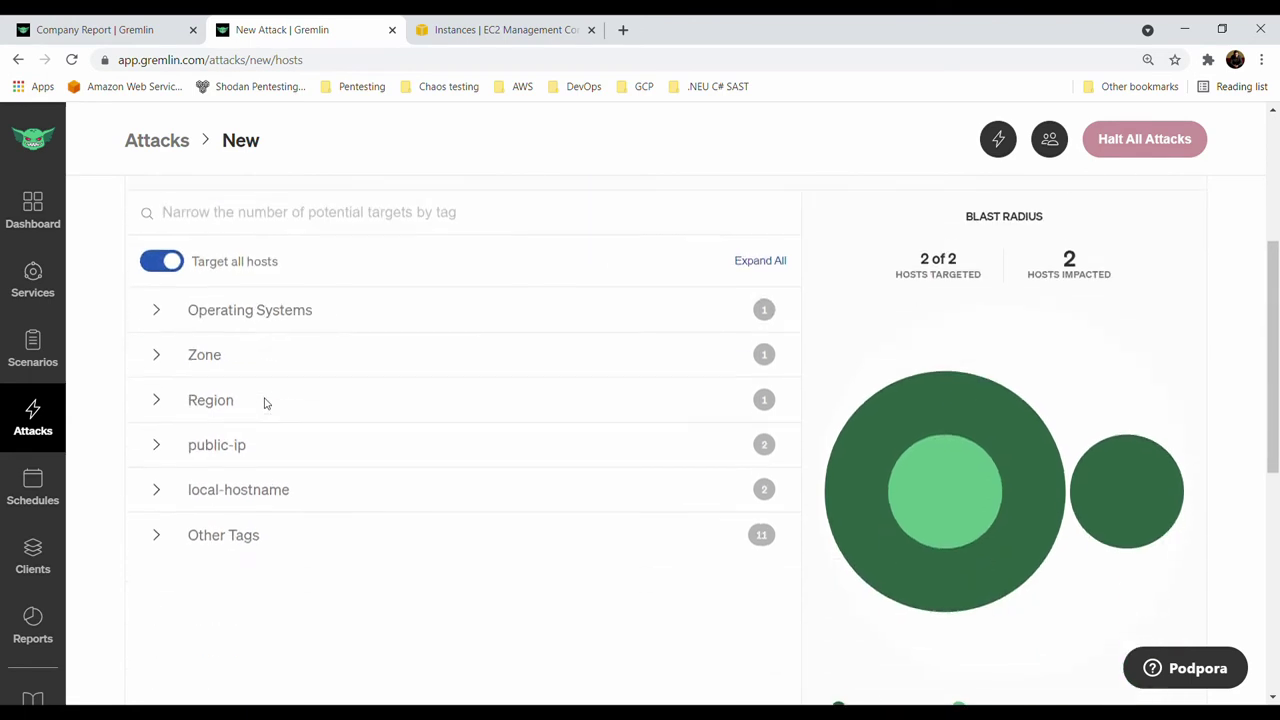
# Expand the Operating Systems and Zone tag groups and narrow the host targets to the eu-west-1b zone
pyautogui.click(262, 303)
pyautogui.click(217, 399)
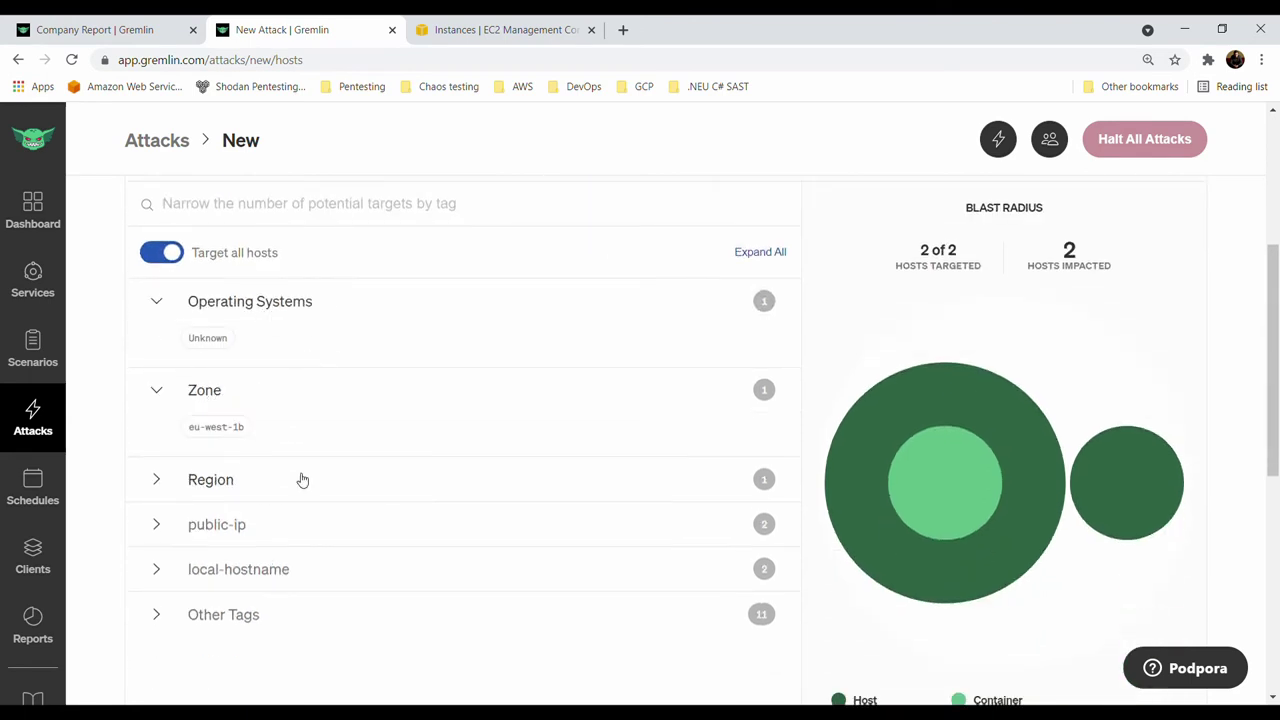
pyautogui.click(220, 428)
# Switch the target type to Containers, target all containers and expand the All tags group
pyautogui.scroll(3, 505, 399)
pyautogui.click(583, 255)
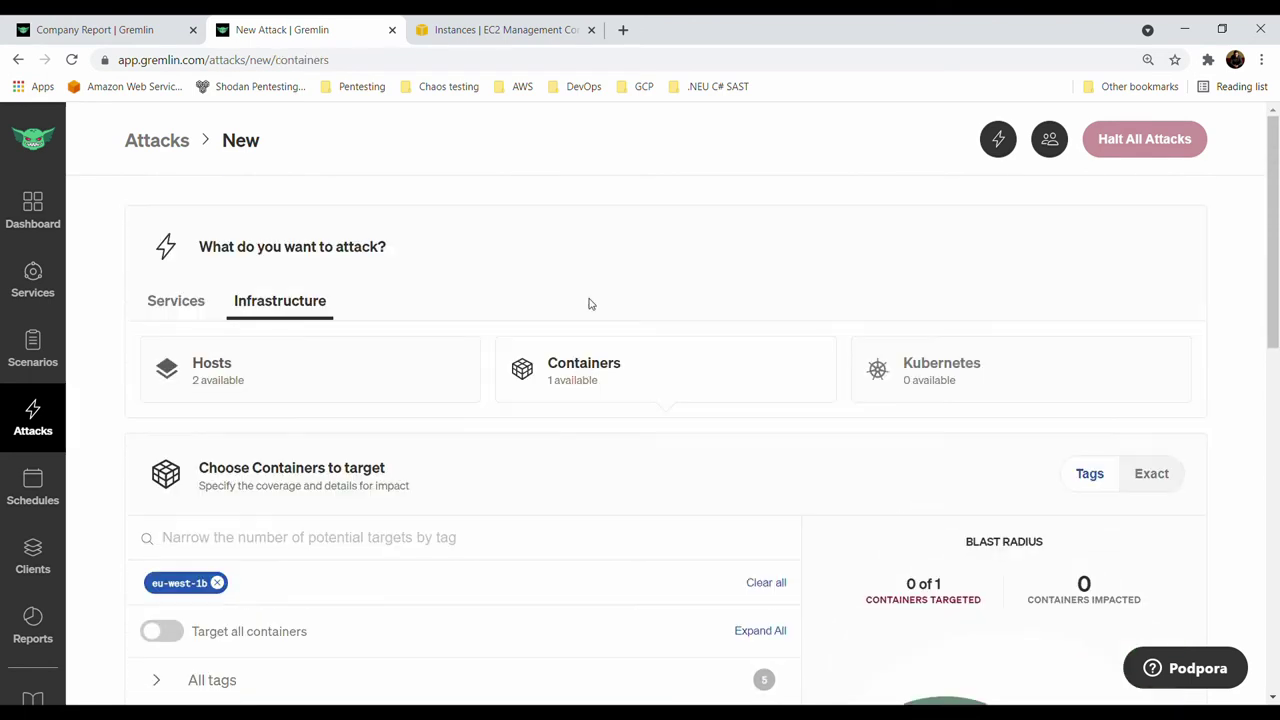
pyautogui.scroll(-3, 560, 380)
pyautogui.click(160, 382)
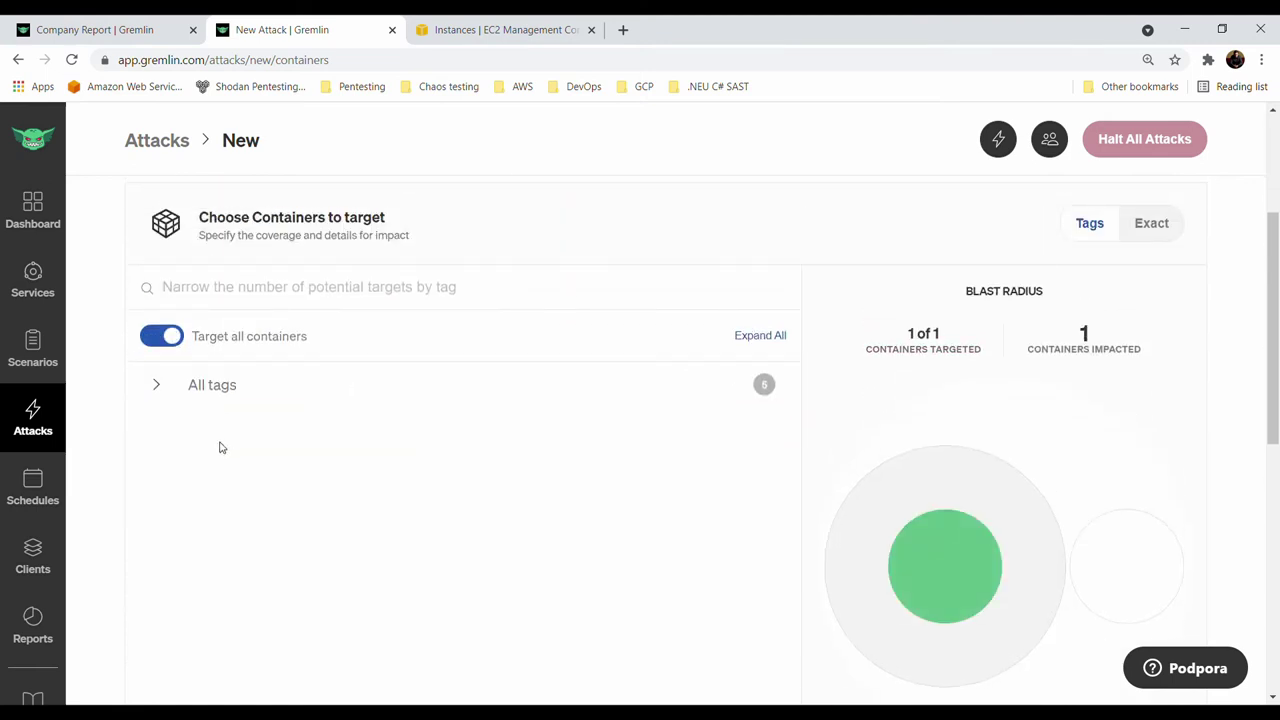
pyautogui.click(156, 385)
pyautogui.scroll(3, 720, 463)
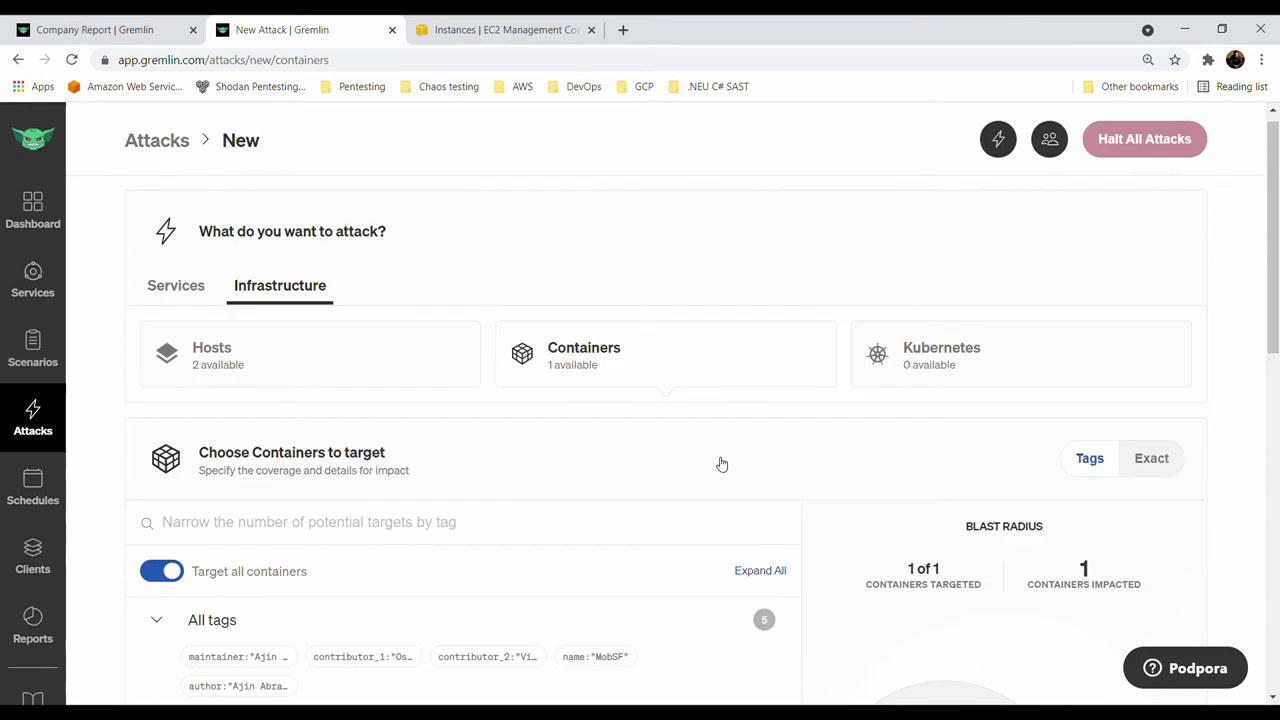
pyautogui.scroll(-2, 824, 397)
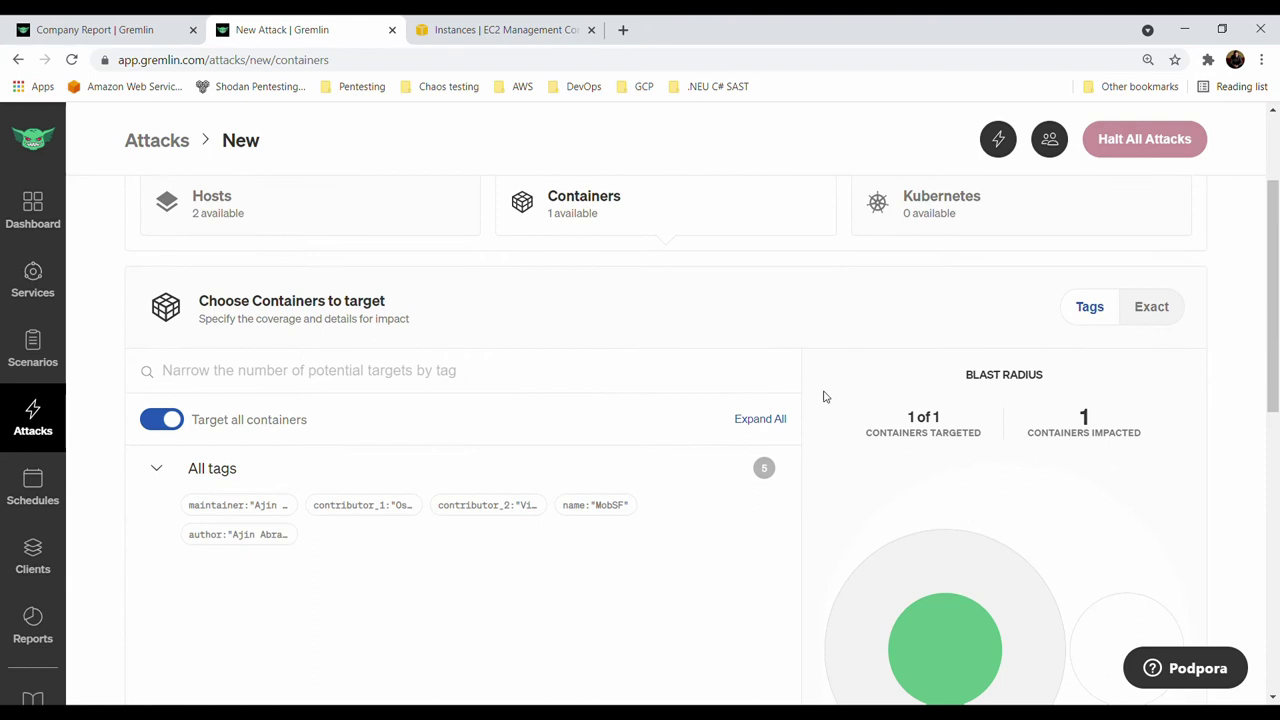
pyautogui.click(1151, 318)
pyautogui.click(1078, 312)
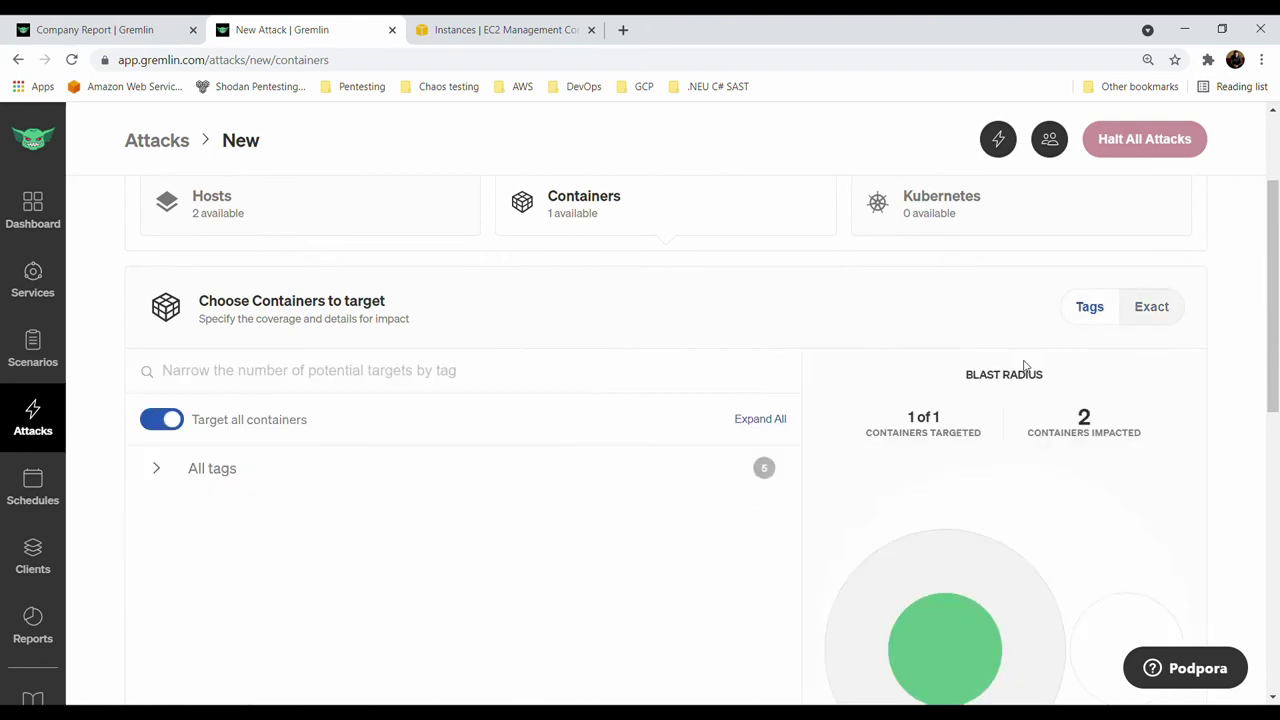
pyautogui.doubleClick(1151, 326)
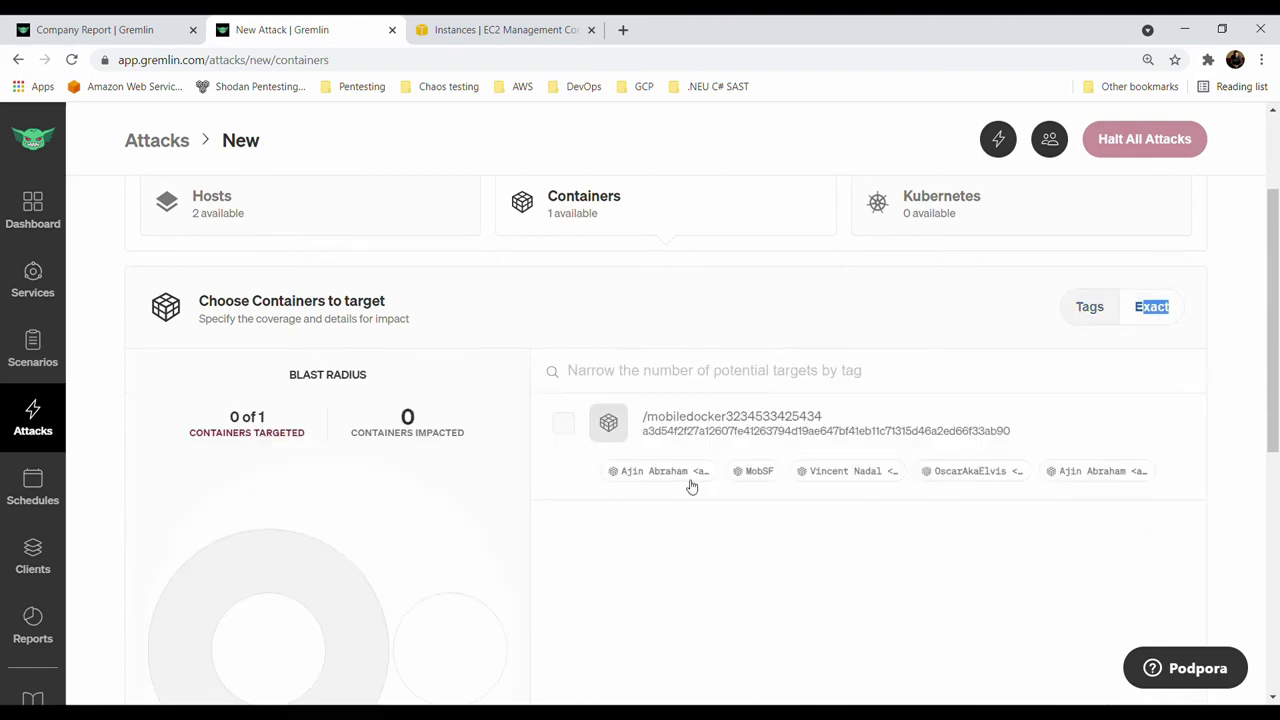
pyautogui.click(563, 424)
pyautogui.click(563, 424)
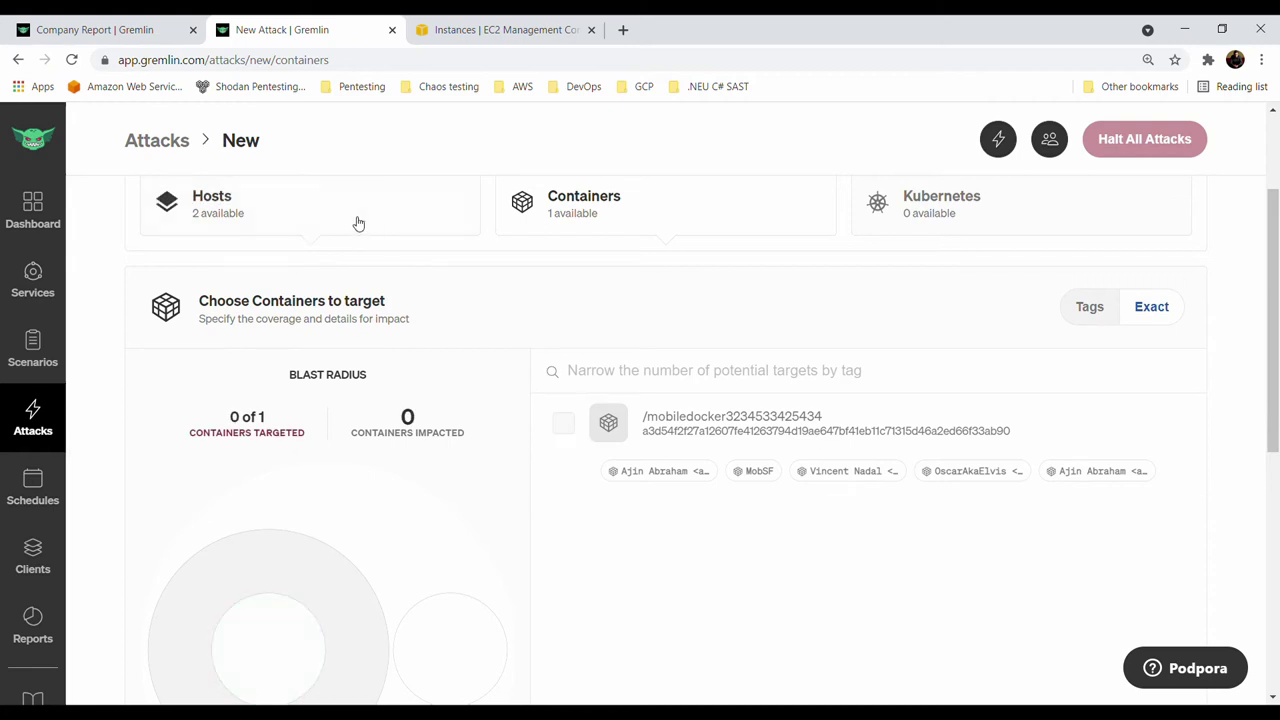
# Switch the target type to Hosts and compare the Tags and Exact targeting modes
pyautogui.click(357, 222)
pyautogui.scroll(-2, 640, 466)
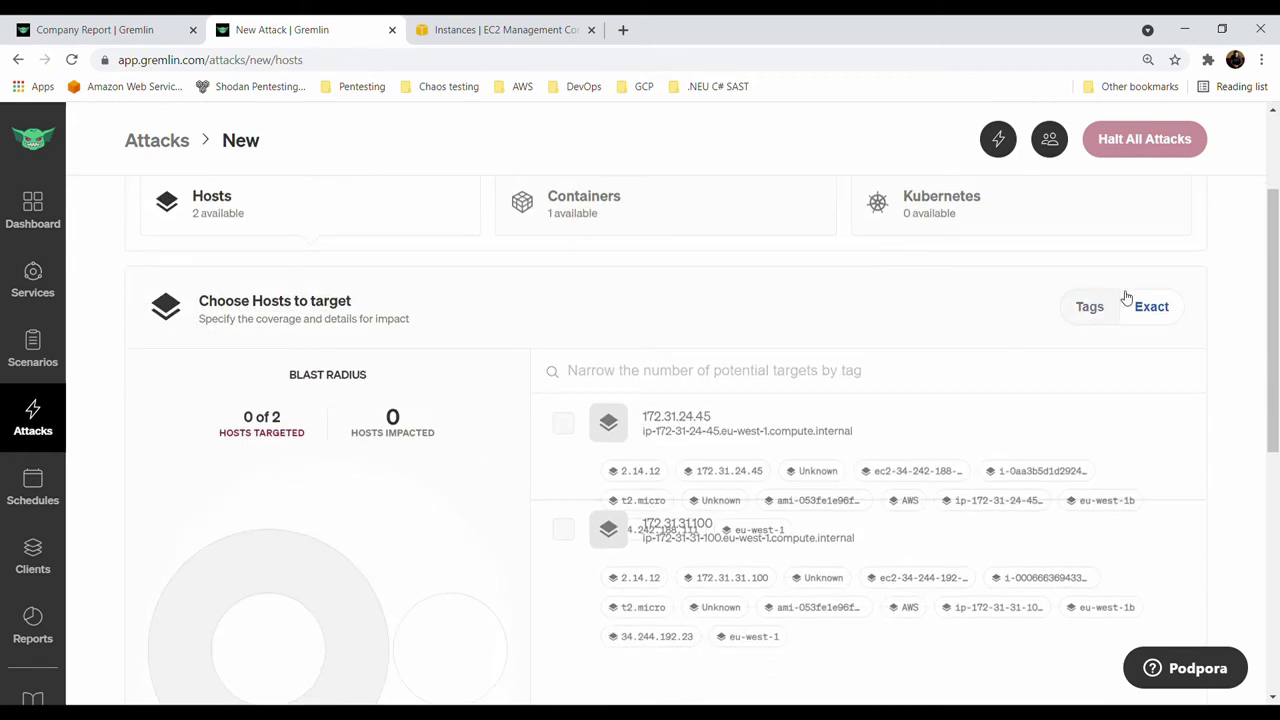
pyautogui.click(1089, 310)
pyautogui.scroll(-1, 1080, 343)
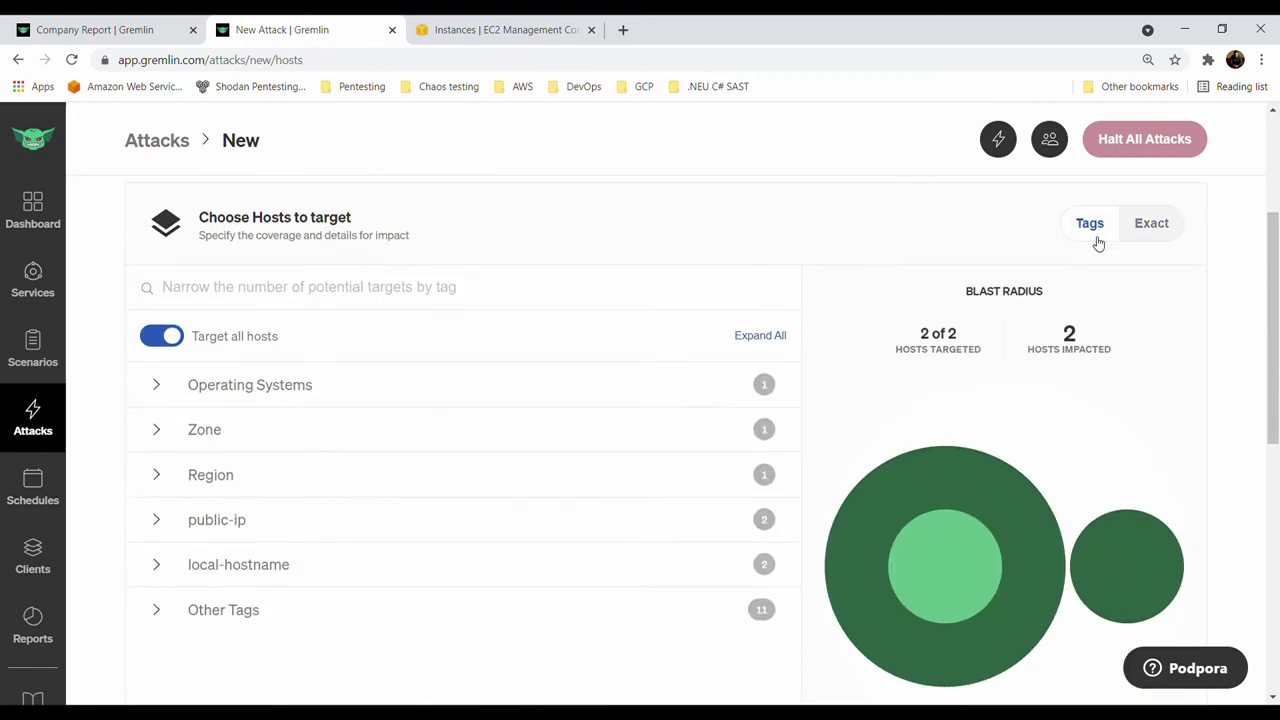
pyautogui.click(1142, 232)
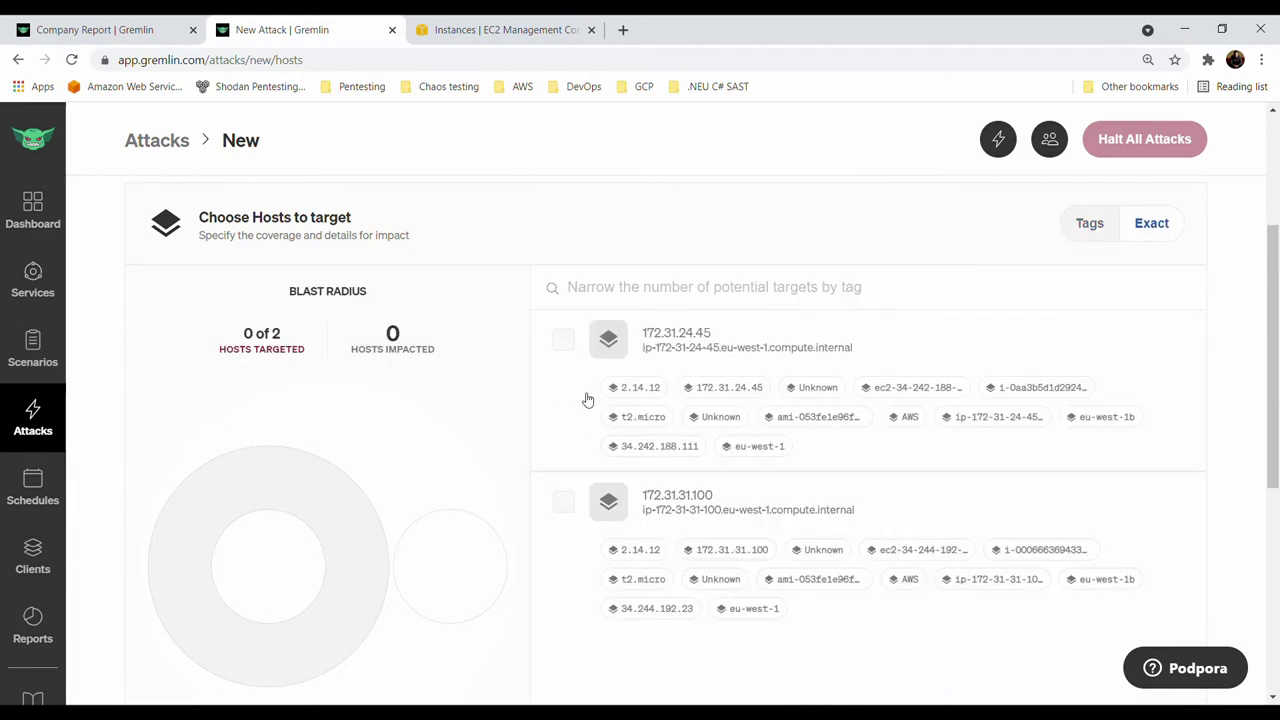
# Select hosts 172.31.24.45 and 172.31.31.100 as exact targets, then deselect both
pyautogui.click(563, 345)
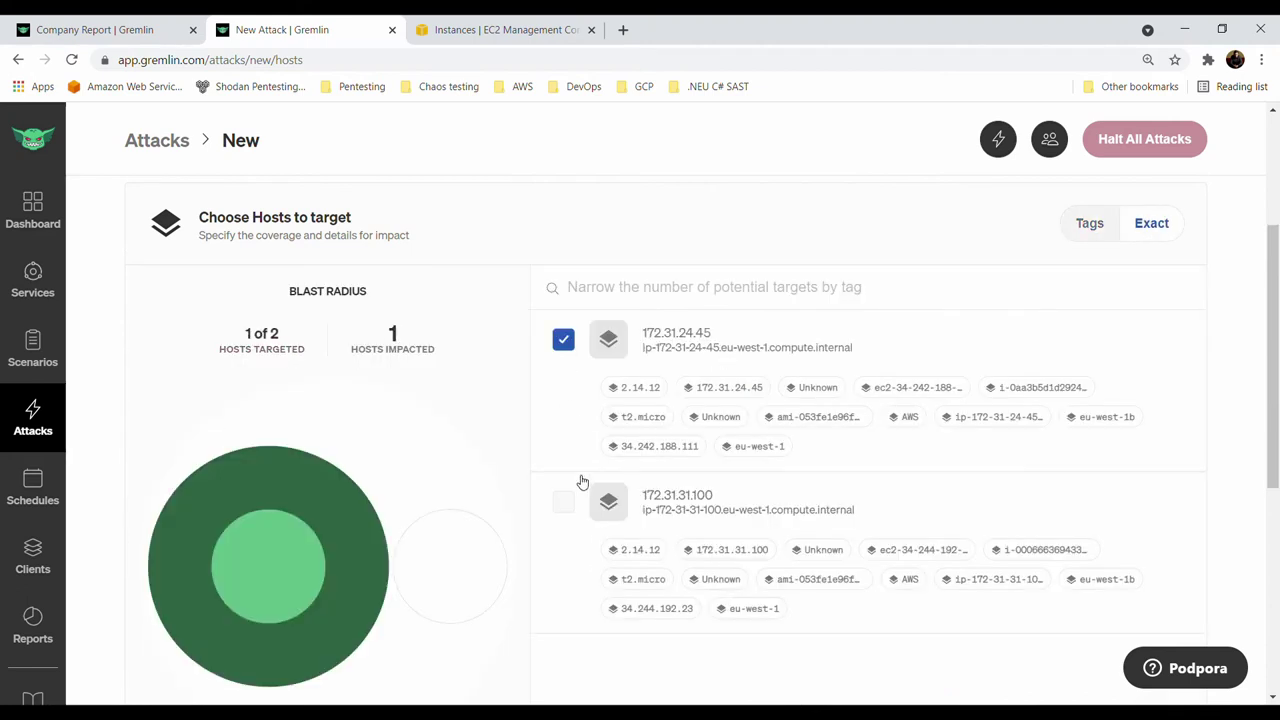
pyautogui.click(576, 504)
pyautogui.click(566, 340)
pyautogui.click(563, 502)
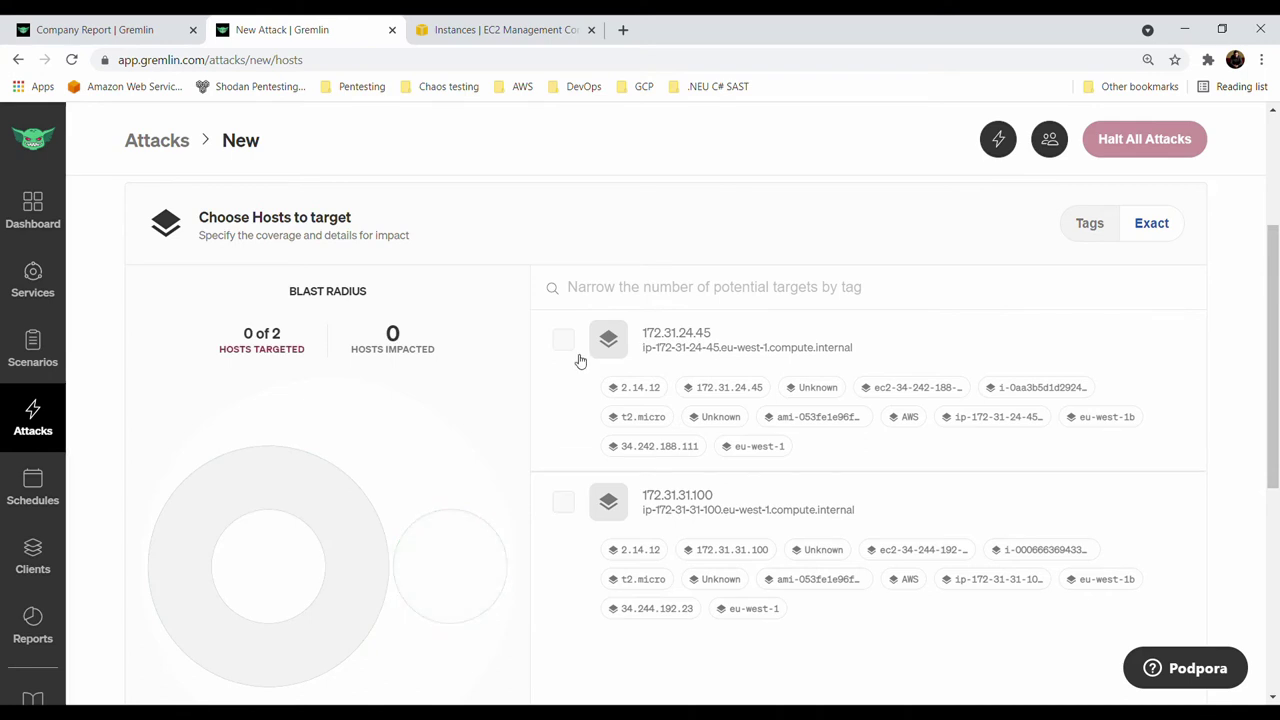
# Abandon this attack, return to the attacks overview and start another new infrastructure attack
pyautogui.scroll(5, 423, 291)
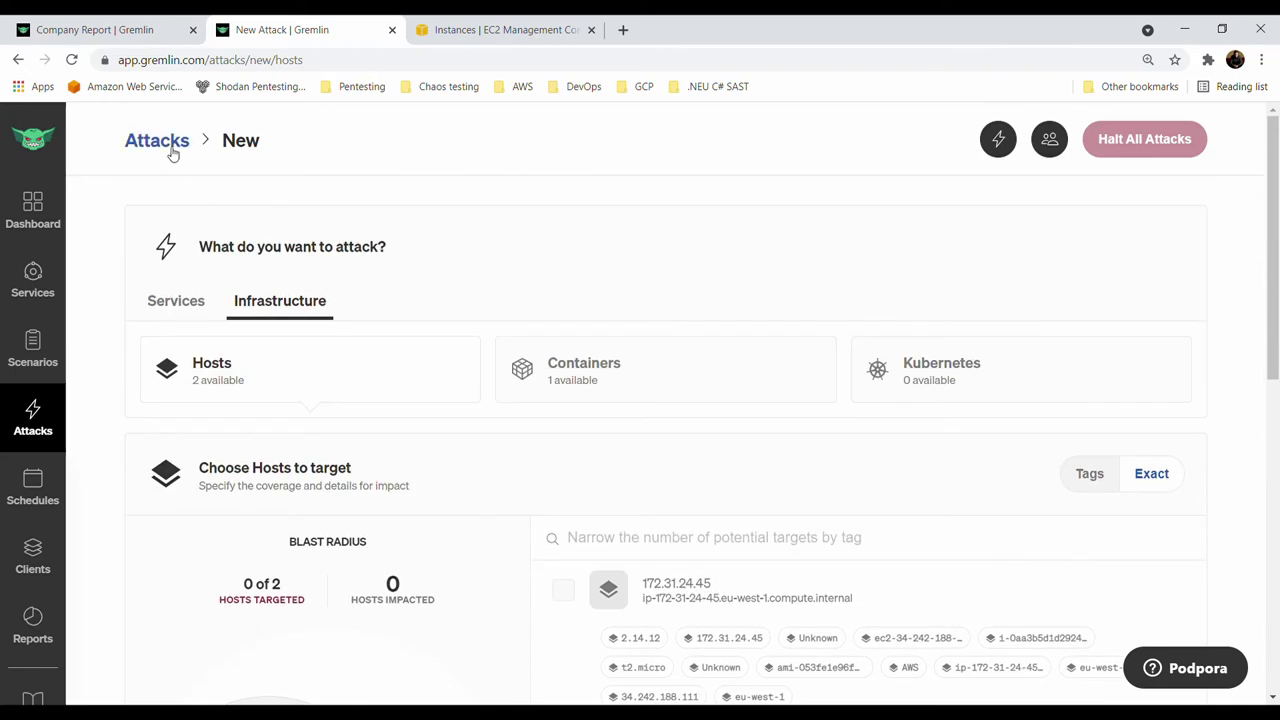
pyautogui.click(165, 143)
pyautogui.scroll(-1, 499, 361)
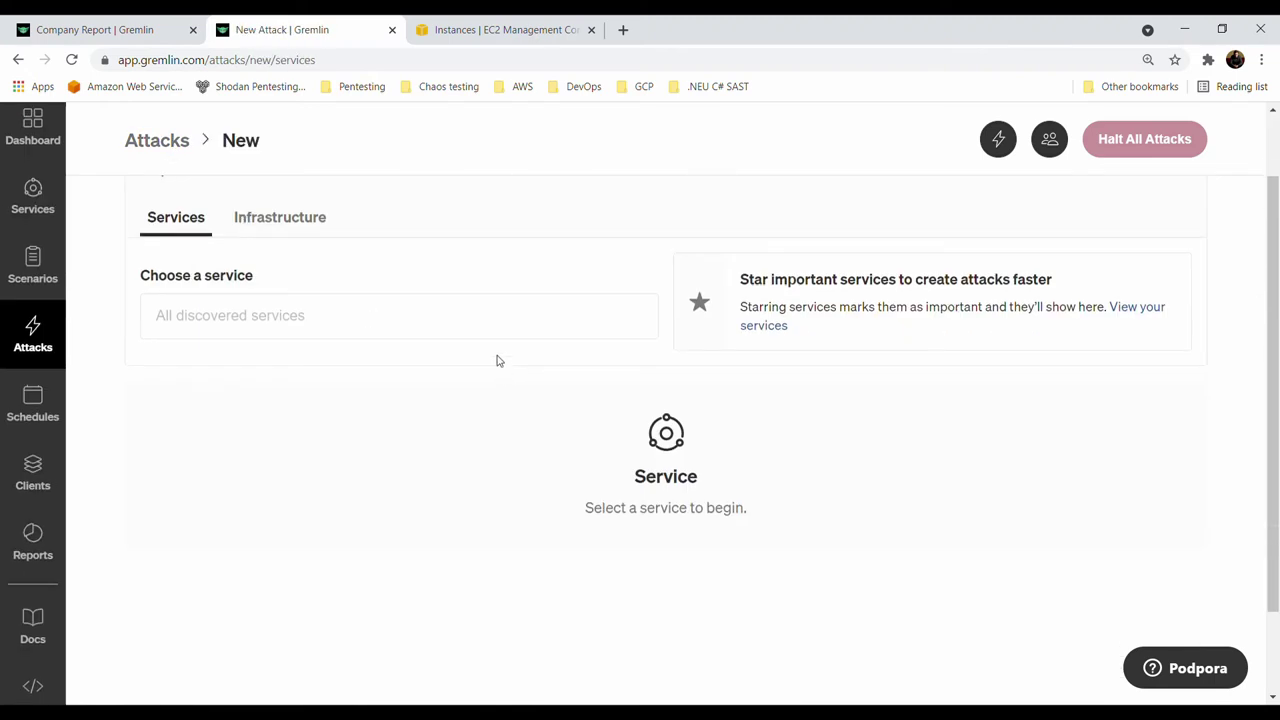
pyautogui.click(305, 220)
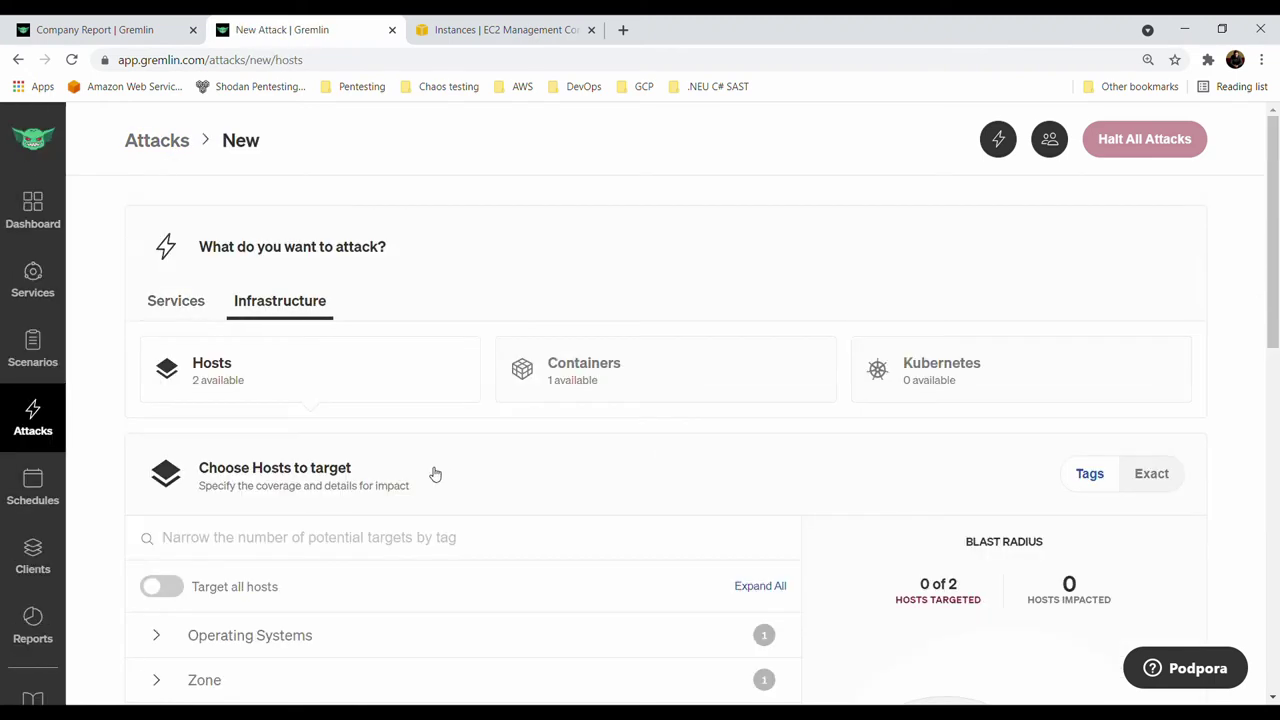
# Target all hosts by tags and examine the blast radius
pyautogui.scroll(-2, 400, 485)
pyautogui.click(146, 428)
pyautogui.scroll(-2, 420, 447)
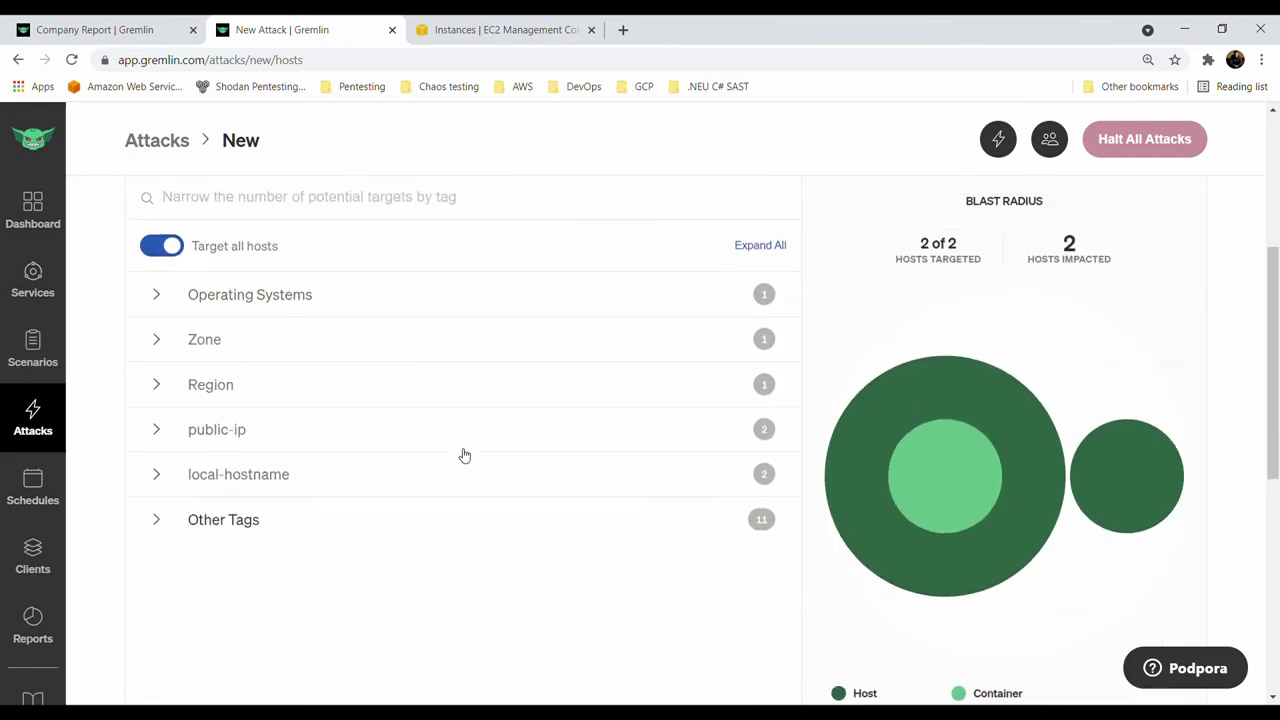
pyautogui.scroll(-1, 666, 289)
pyautogui.scroll(2, 1086, 283)
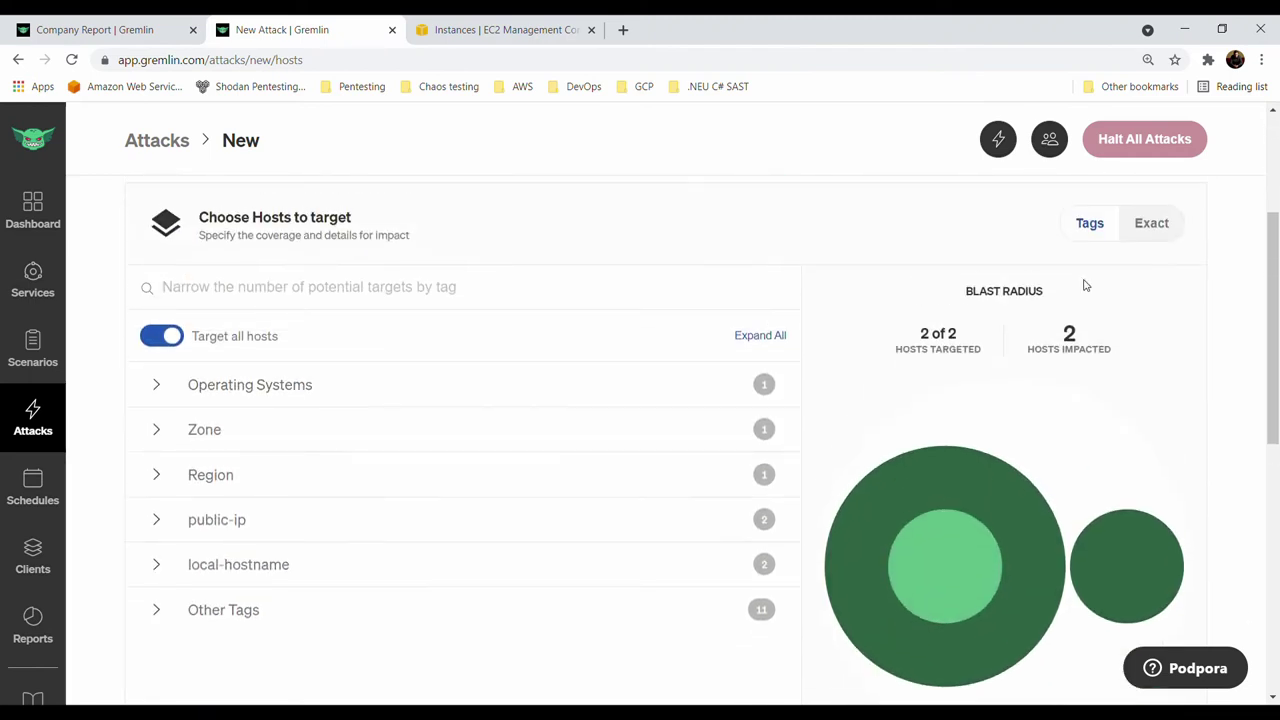
# Switch host targeting to Exact and select only host 172.31.31.100
pyautogui.click(1153, 226)
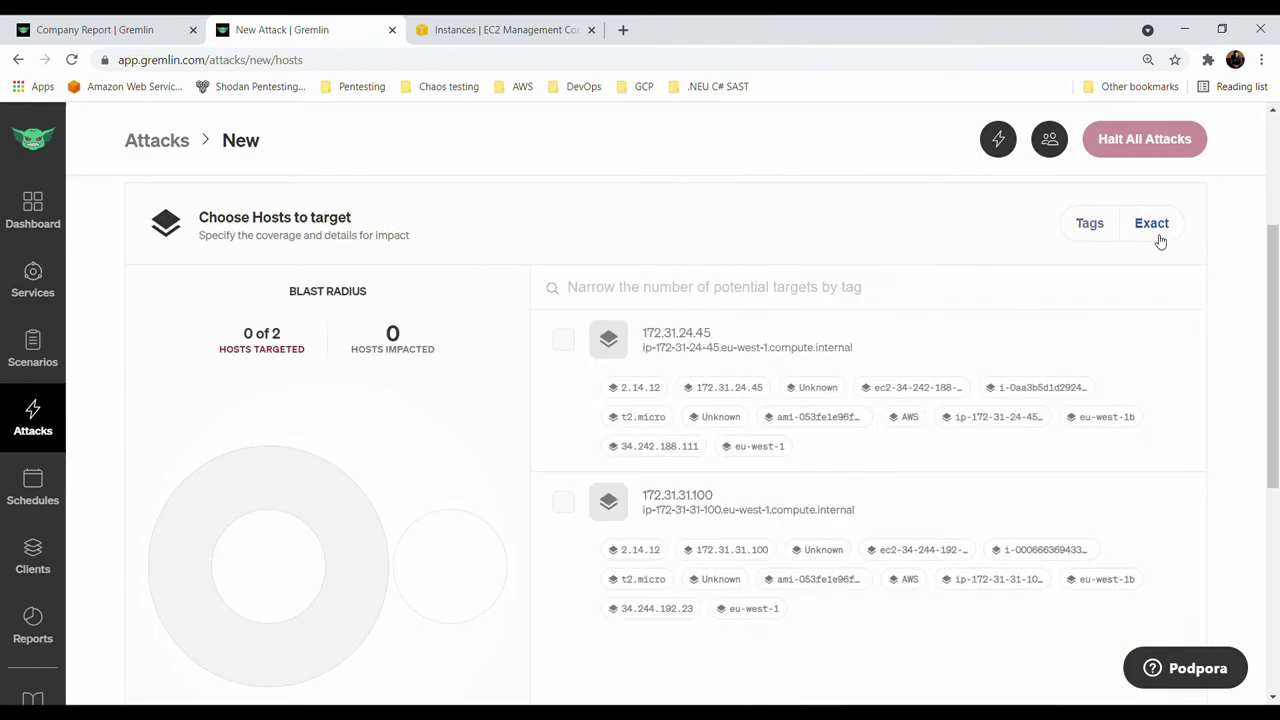
pyautogui.click(563, 502)
pyautogui.scroll(-3, 720, 437)
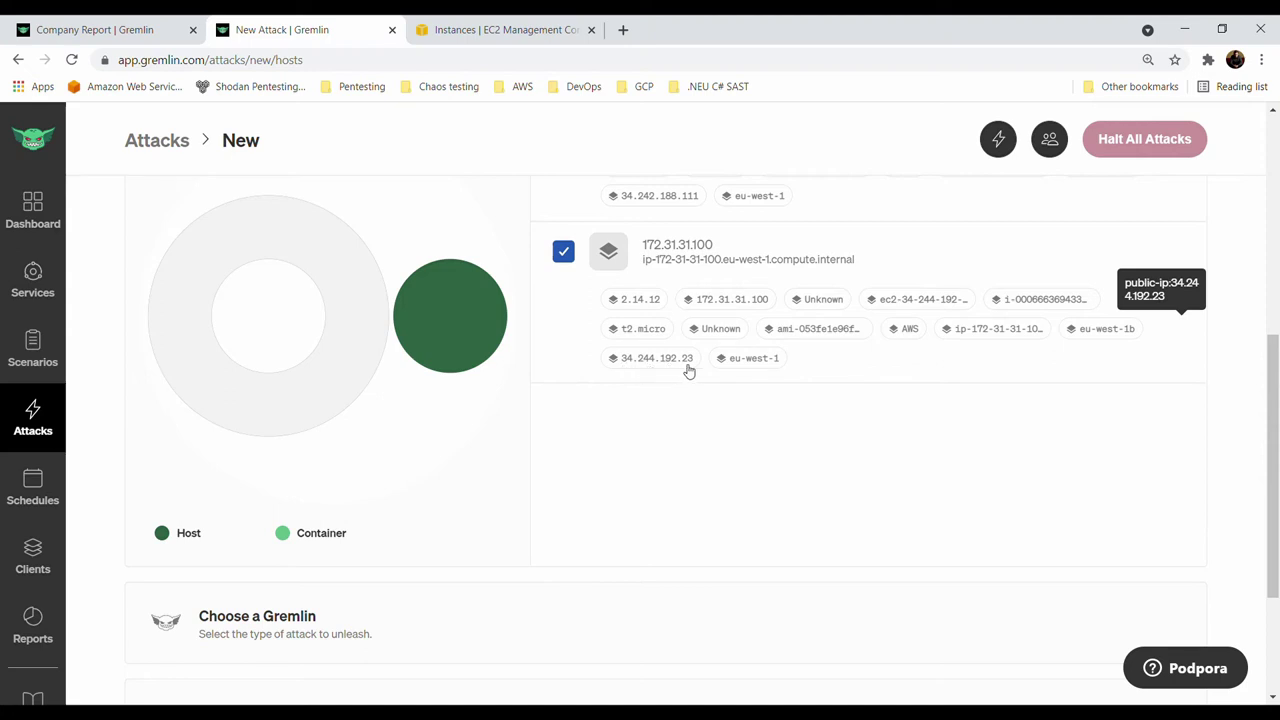
# Open the Choose a Gremlin section and review the attacks in the State category
pyautogui.scroll(-3, 629, 394)
pyautogui.click(557, 404)
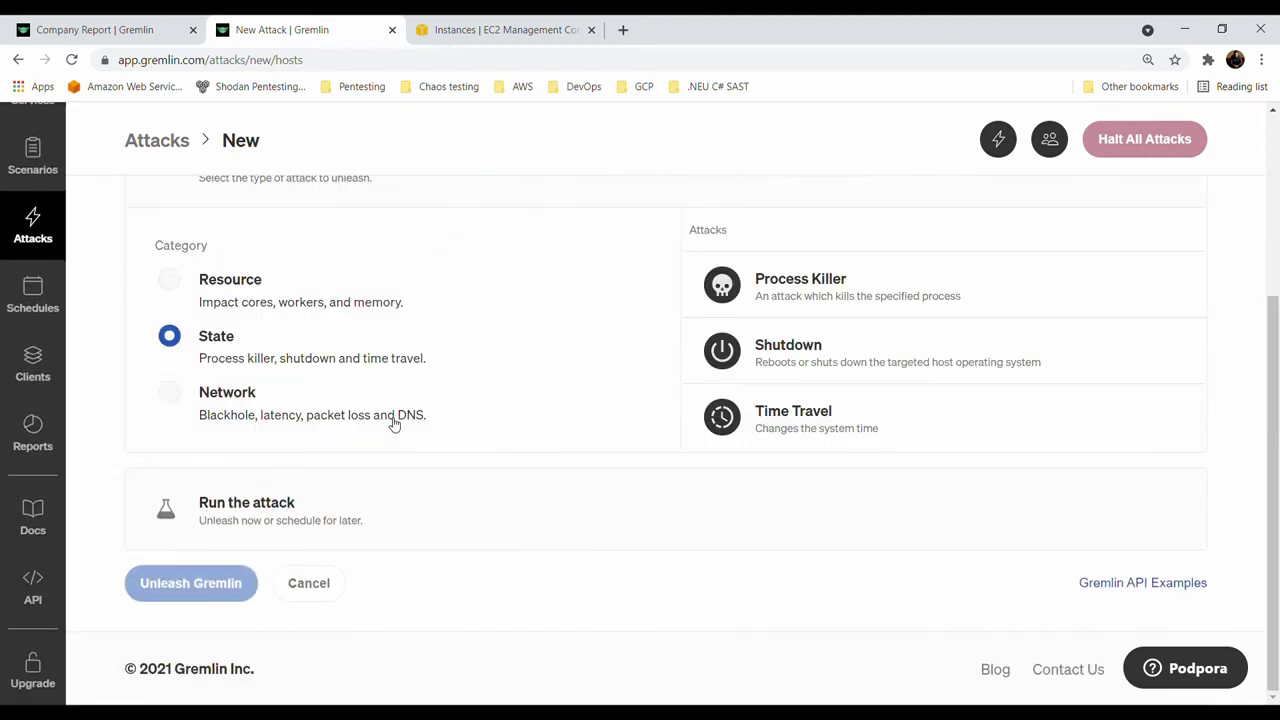
pyautogui.scroll(3, 337, 223)
pyautogui.scroll(-2, 443, 497)
pyautogui.scroll(1, 691, 434)
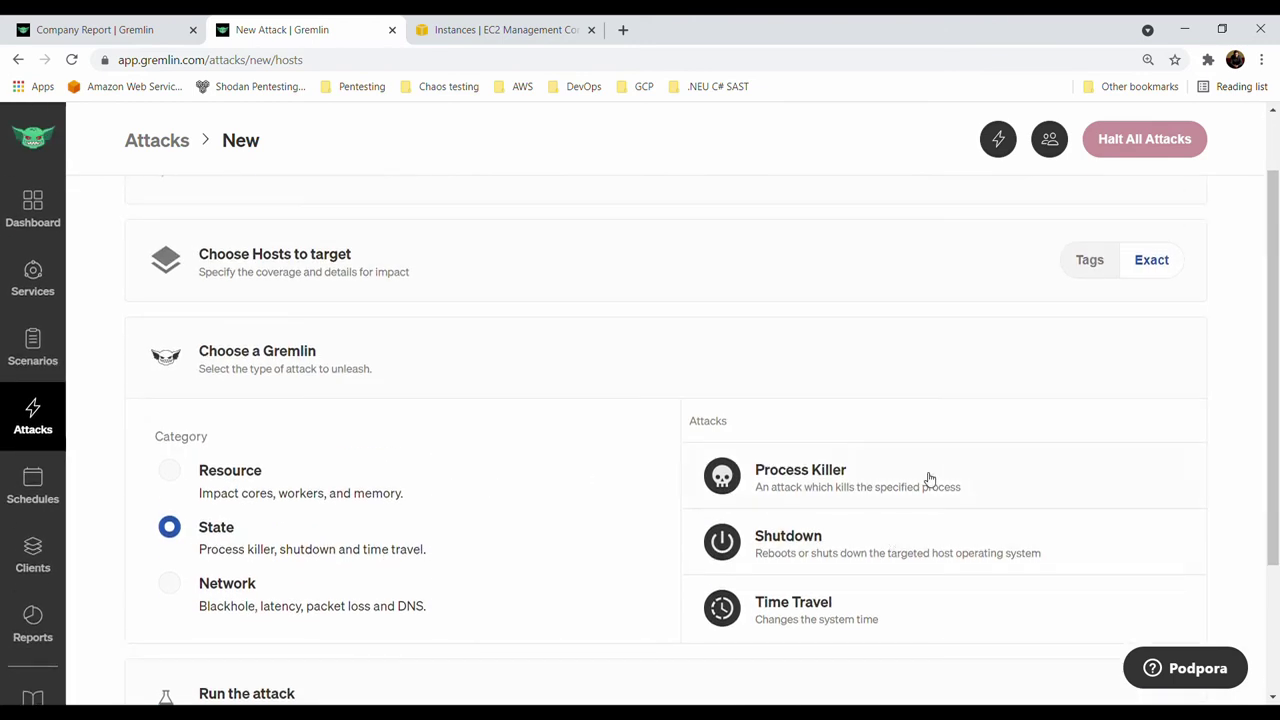
# Examine the attacks in the Resource, State and Network categories, finishing with the Network category selected
pyautogui.click(169, 471)
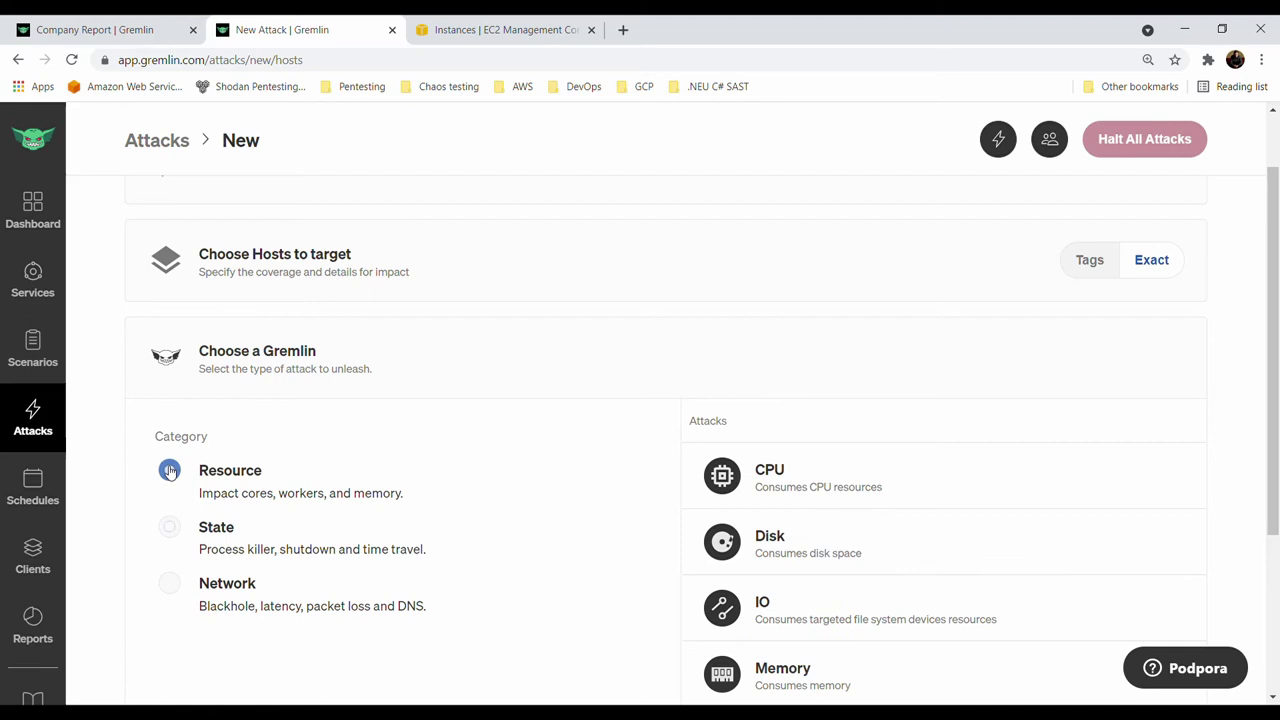
pyautogui.click(172, 530)
pyautogui.click(180, 598)
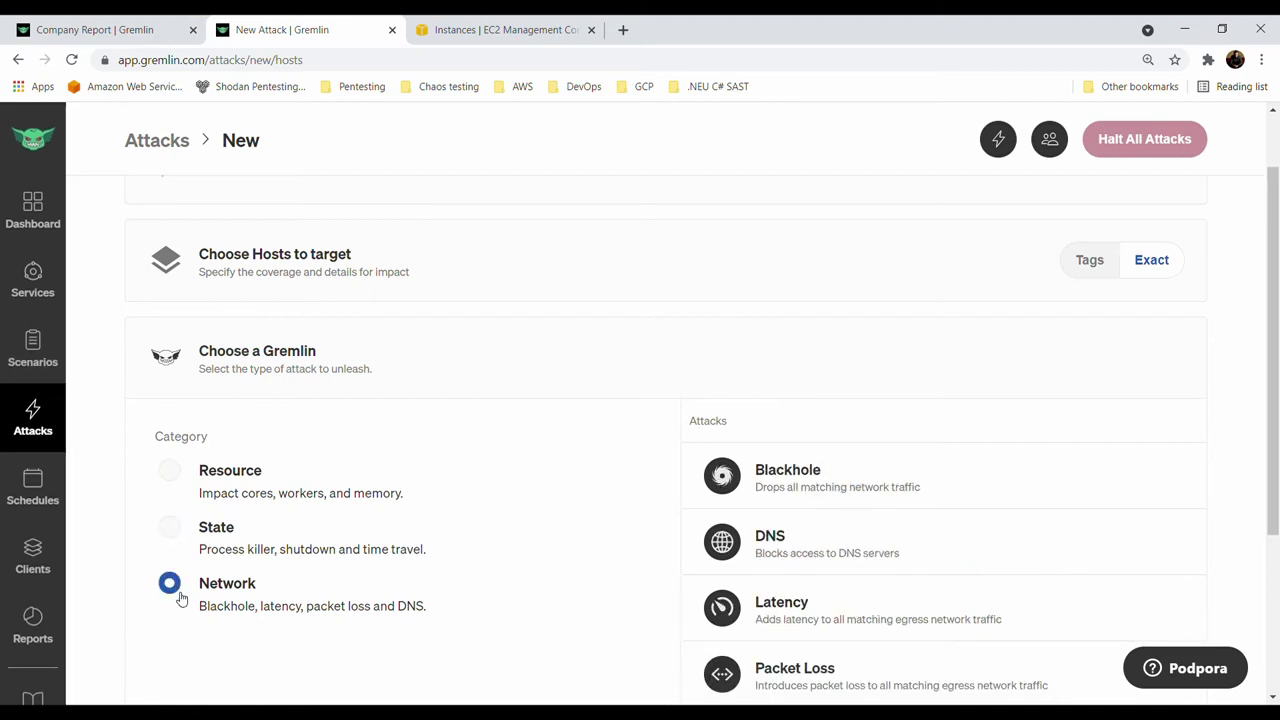
pyautogui.click(174, 532)
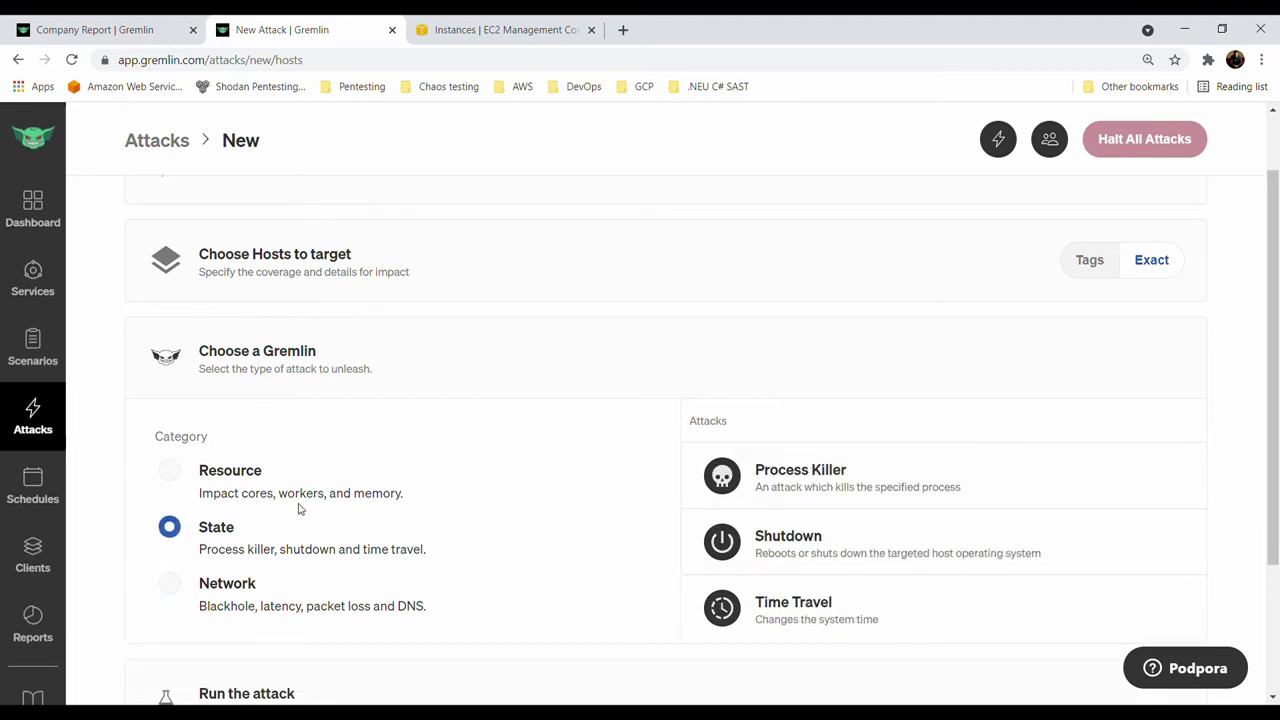
pyautogui.click(169, 471)
pyautogui.scroll(-2, 817, 486)
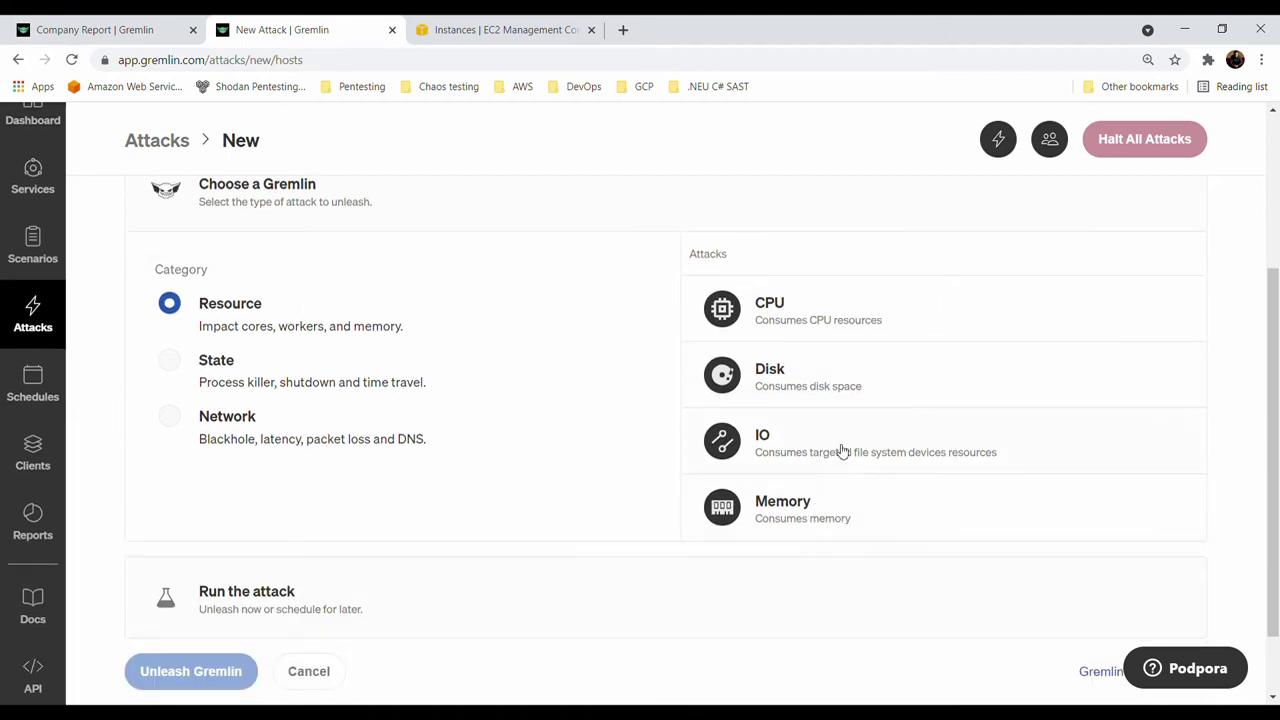
pyautogui.click(167, 369)
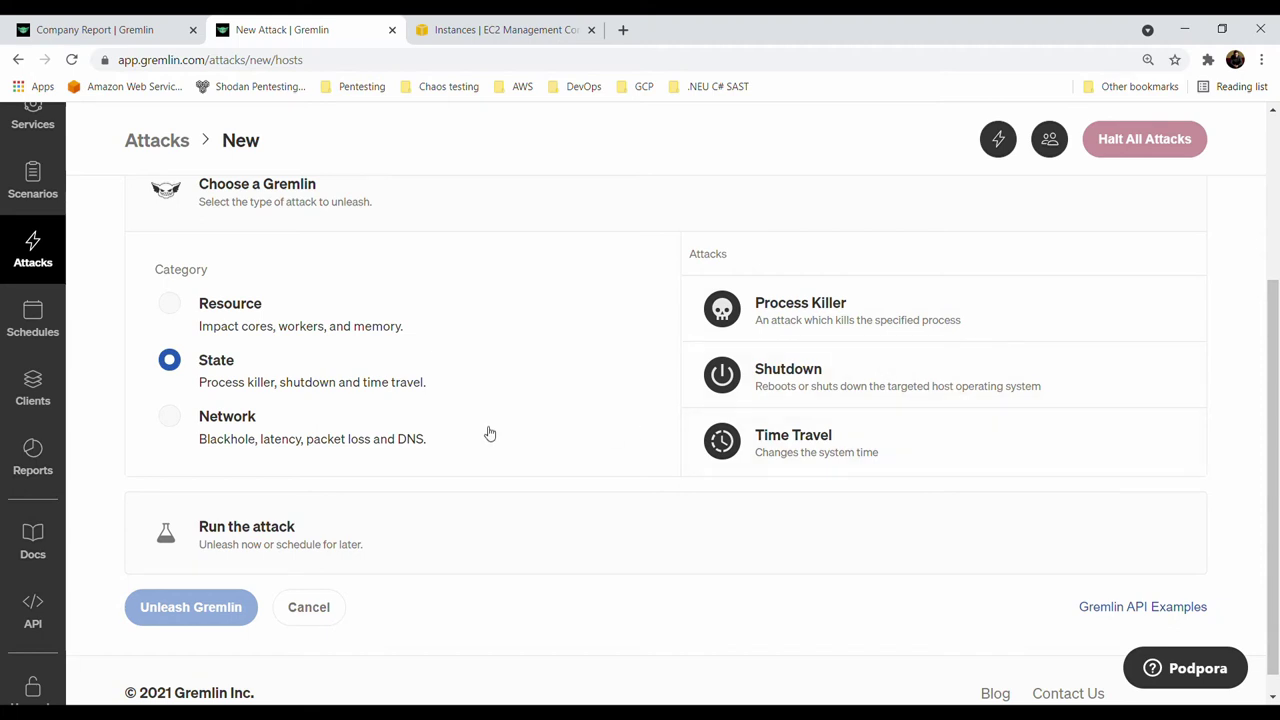
pyautogui.click(201, 425)
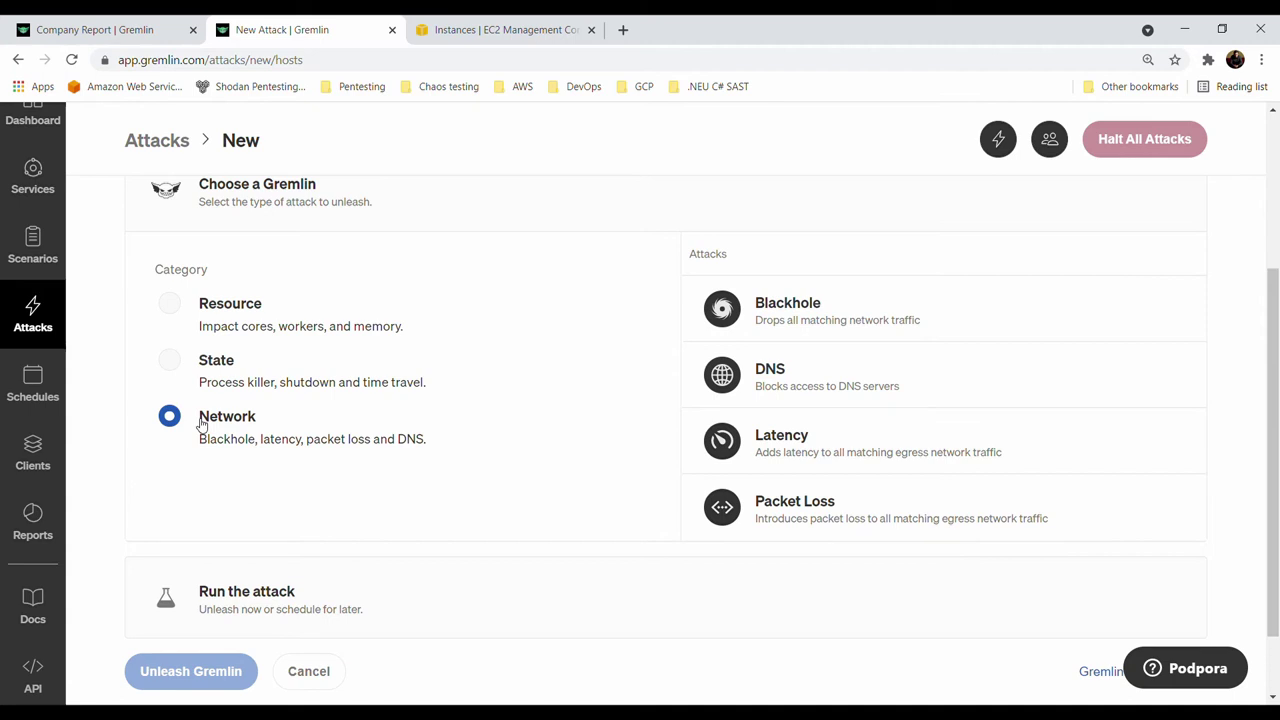
# Choose the CPU attack from the Resource category
pyautogui.scroll(-2, 200, 424)
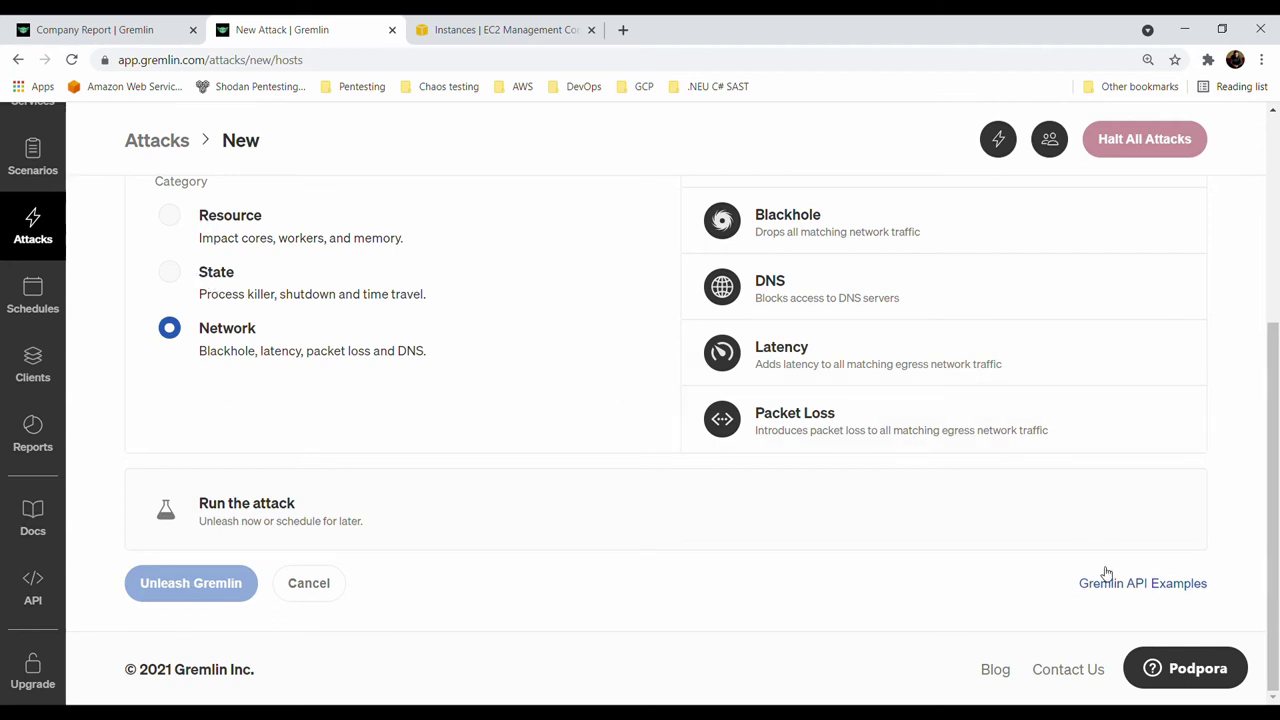
pyautogui.click(176, 218)
pyautogui.click(840, 236)
pyautogui.scroll(-2, 840, 238)
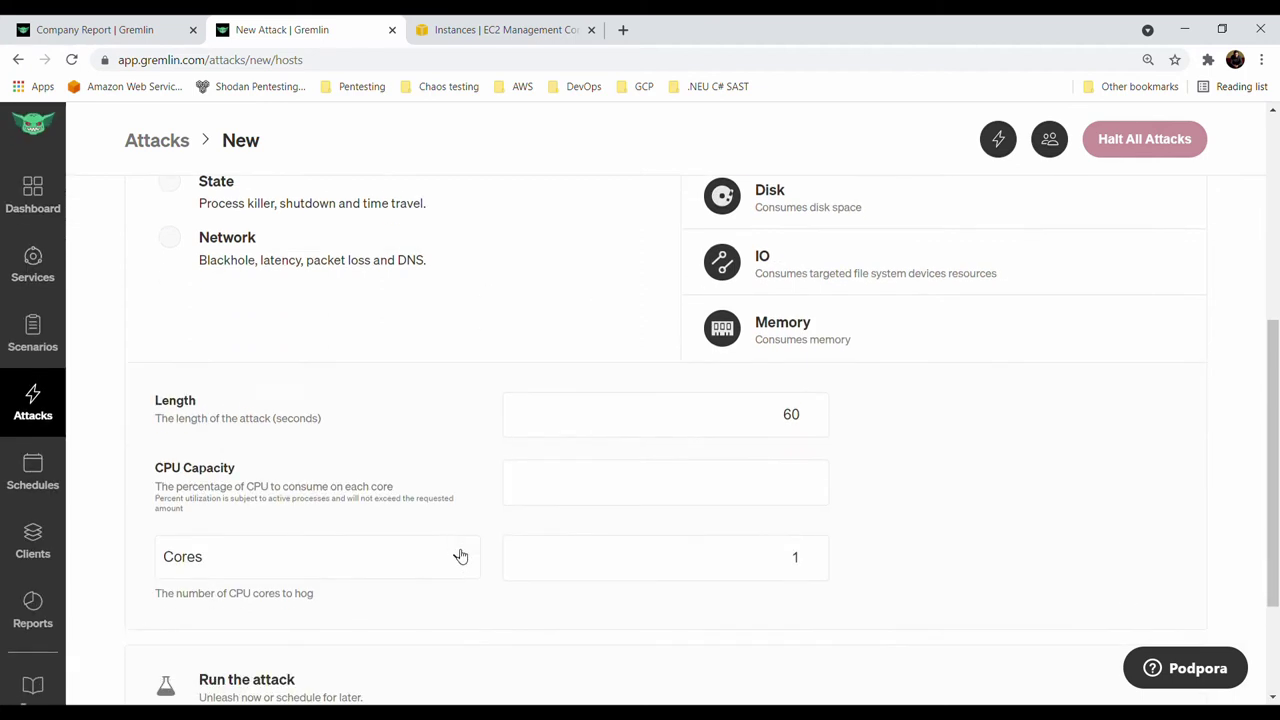
# Set the CPU attack's length to 30 seconds and its CPU capacity to 50 percent, and unleash it
pyautogui.doubleClick(806, 341)
pyautogui.write('30')
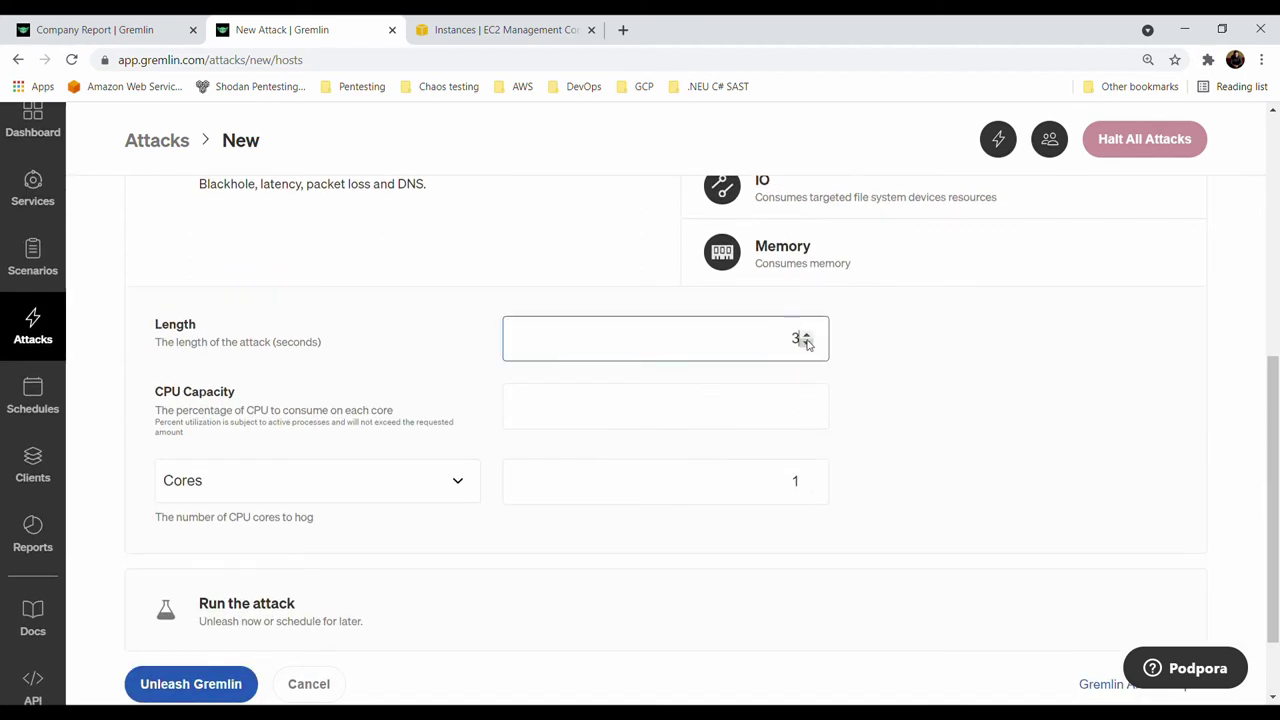
pyautogui.click(760, 408)
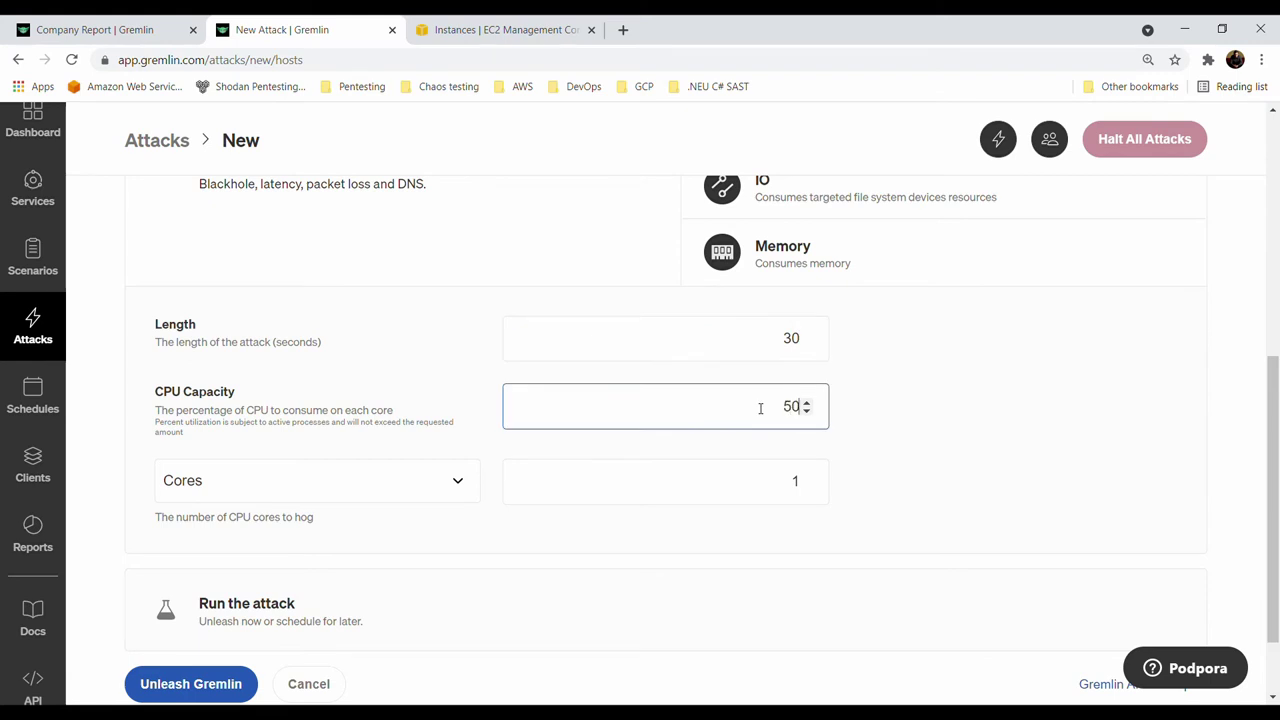
pyautogui.scroll(-1, 400, 590)
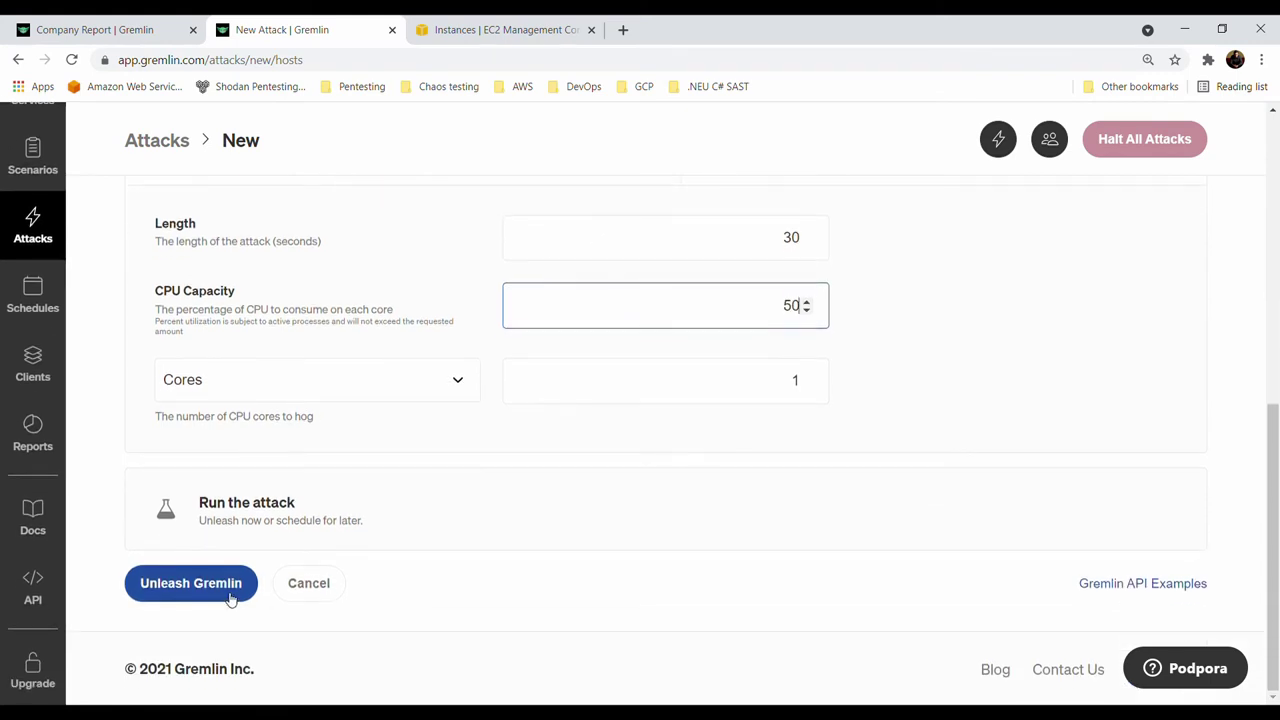
pyautogui.click(195, 585)
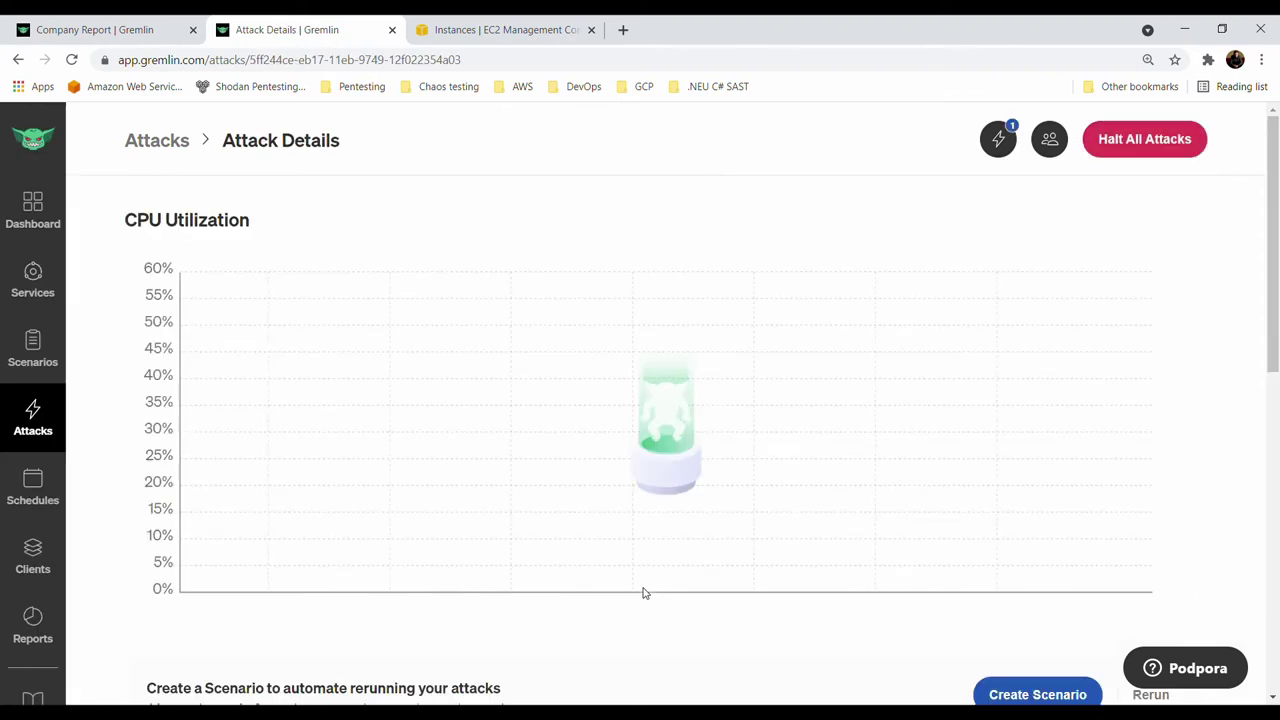
# Examine the running attack's CPU Utilization chart and its configuration and details
pyautogui.scroll(-1, 846, 408)
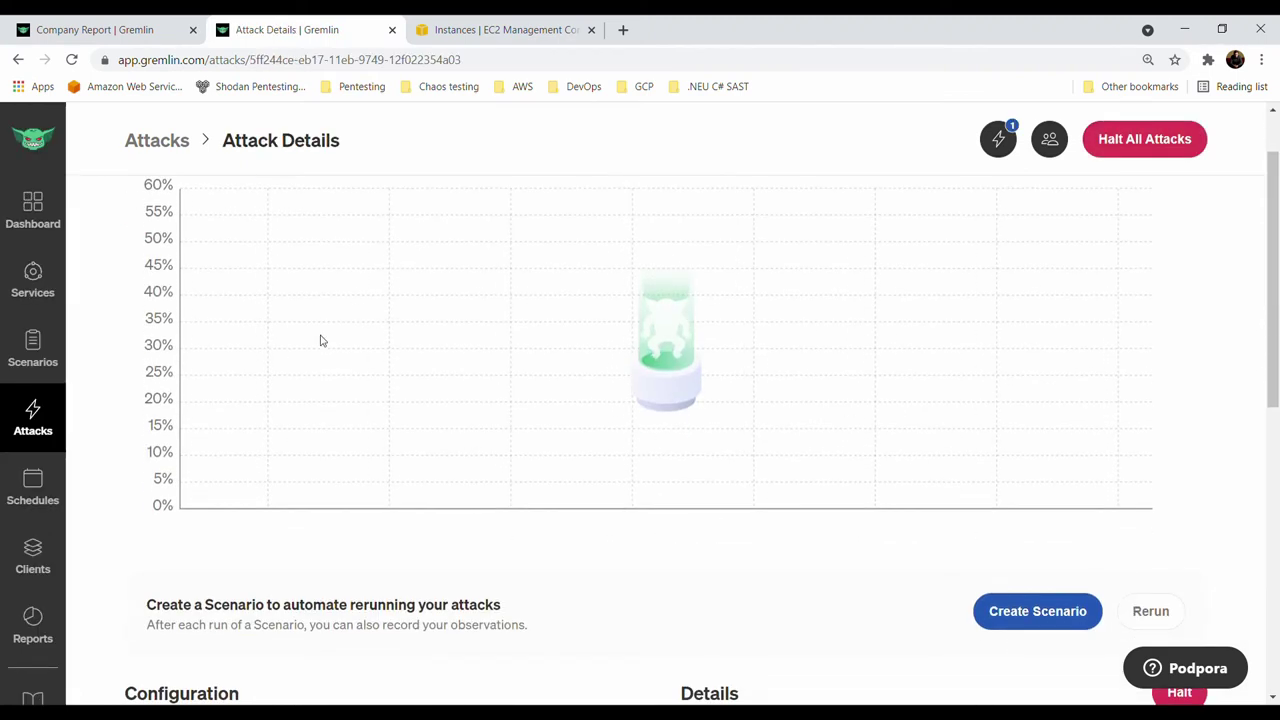
pyautogui.scroll(1, 500, 422)
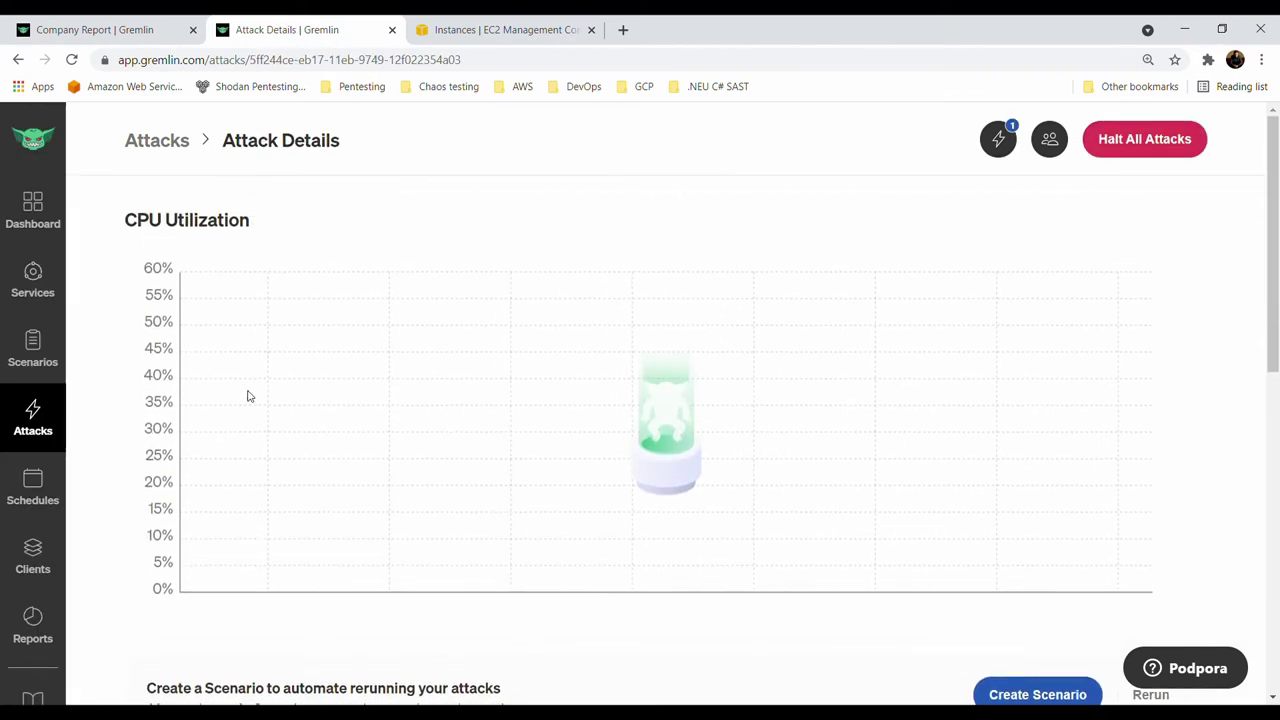
pyautogui.scroll(-3, 596, 399)
pyautogui.scroll(-1, 596, 399)
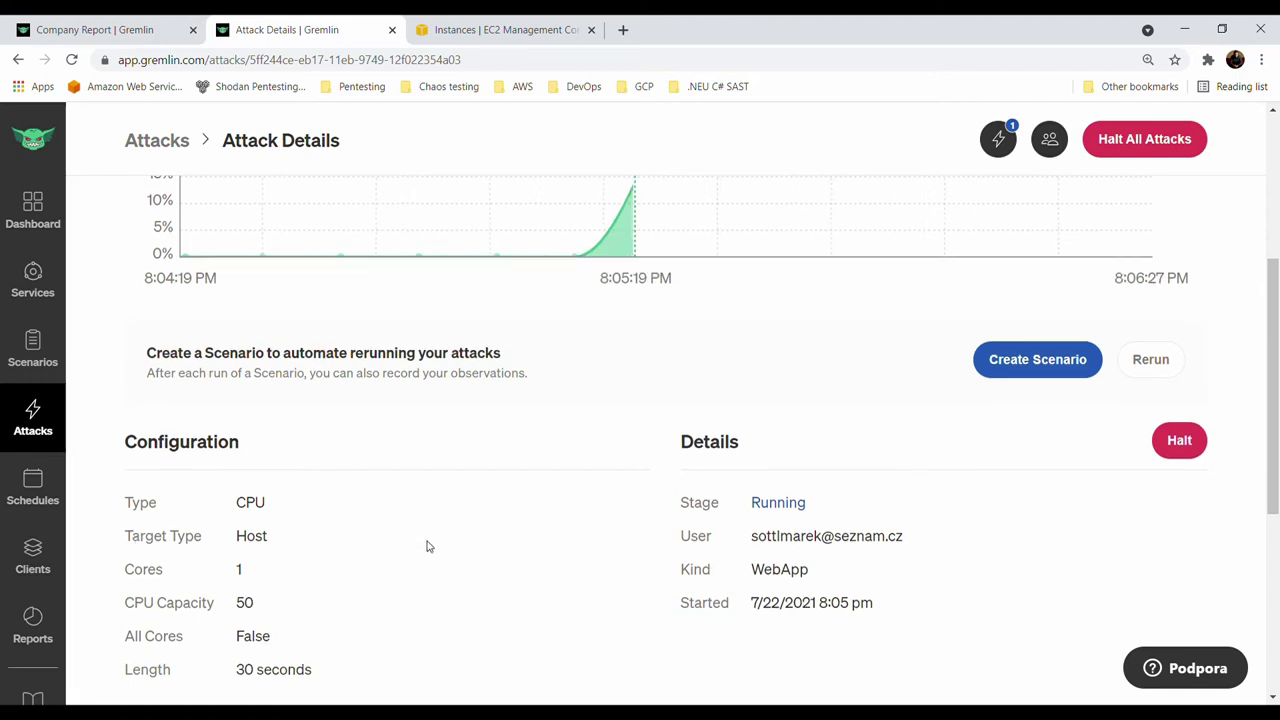
pyautogui.scroll(-1, 423, 557)
pyautogui.scroll(5, 700, 376)
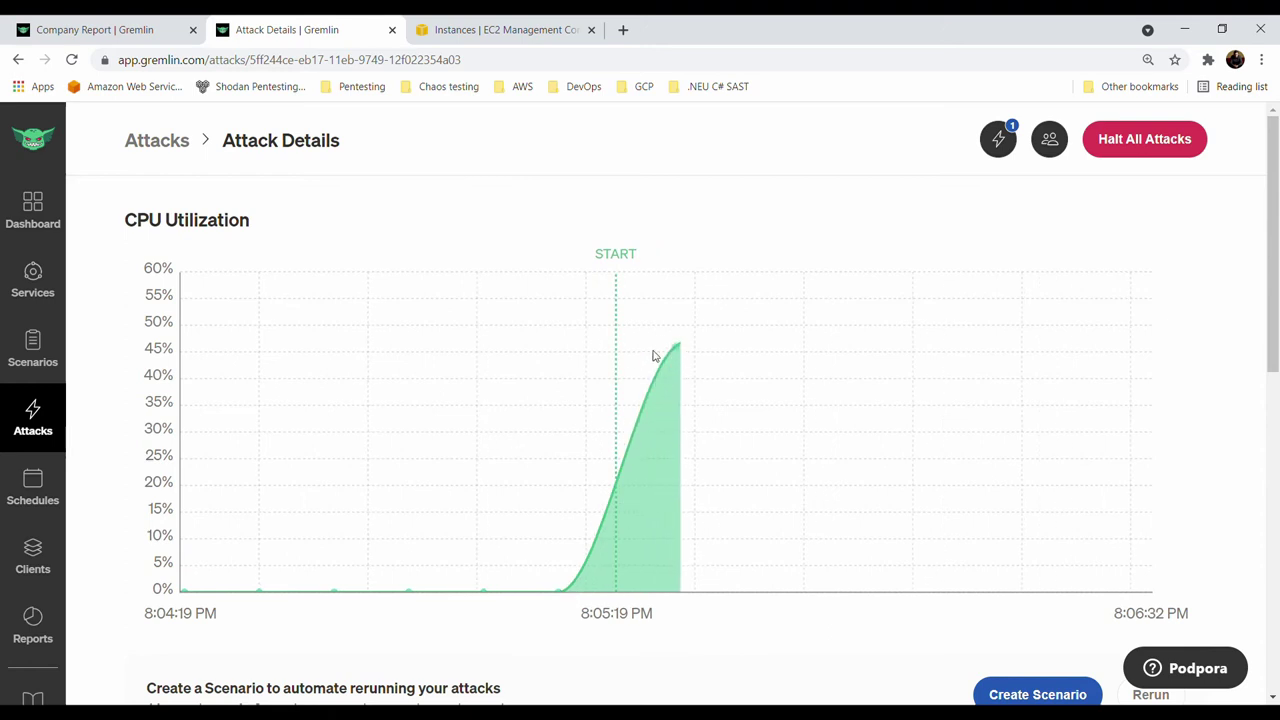
pyautogui.moveTo(718, 346)
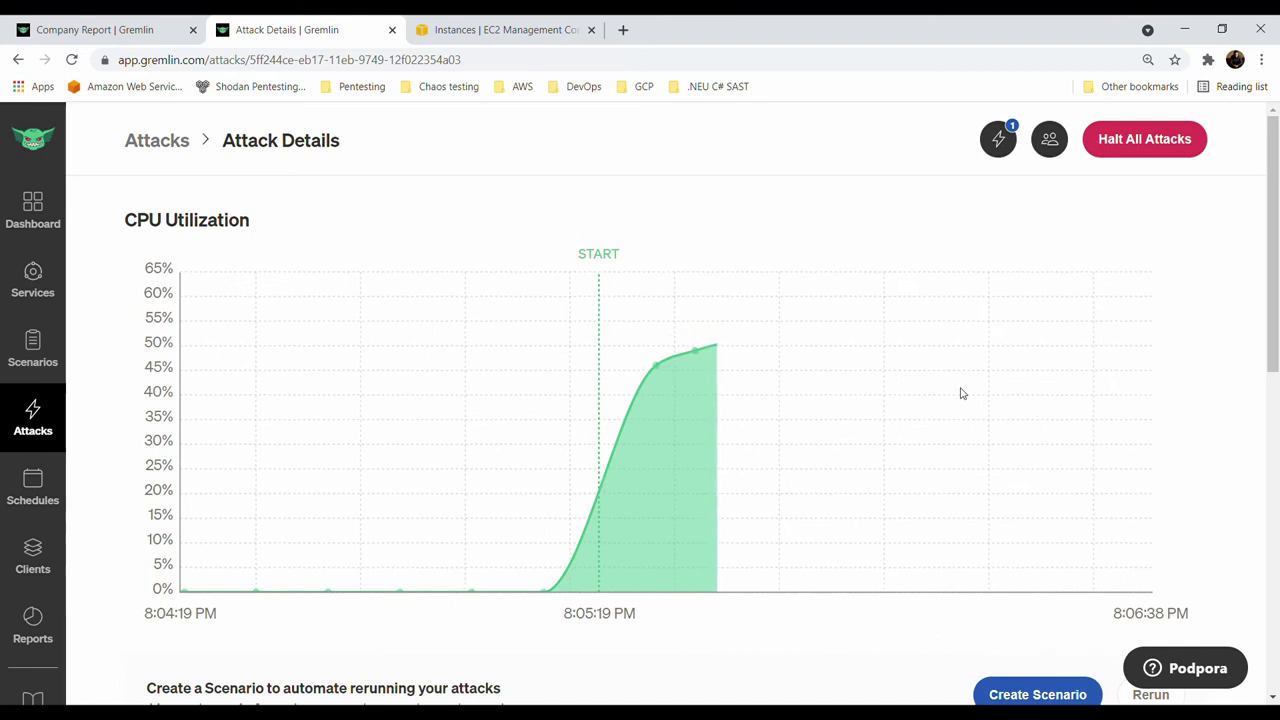
# View the CloudWatch metrics for the execution on host 172.31.31.100 and return to the attack details
pyautogui.scroll(-7, 878, 396)
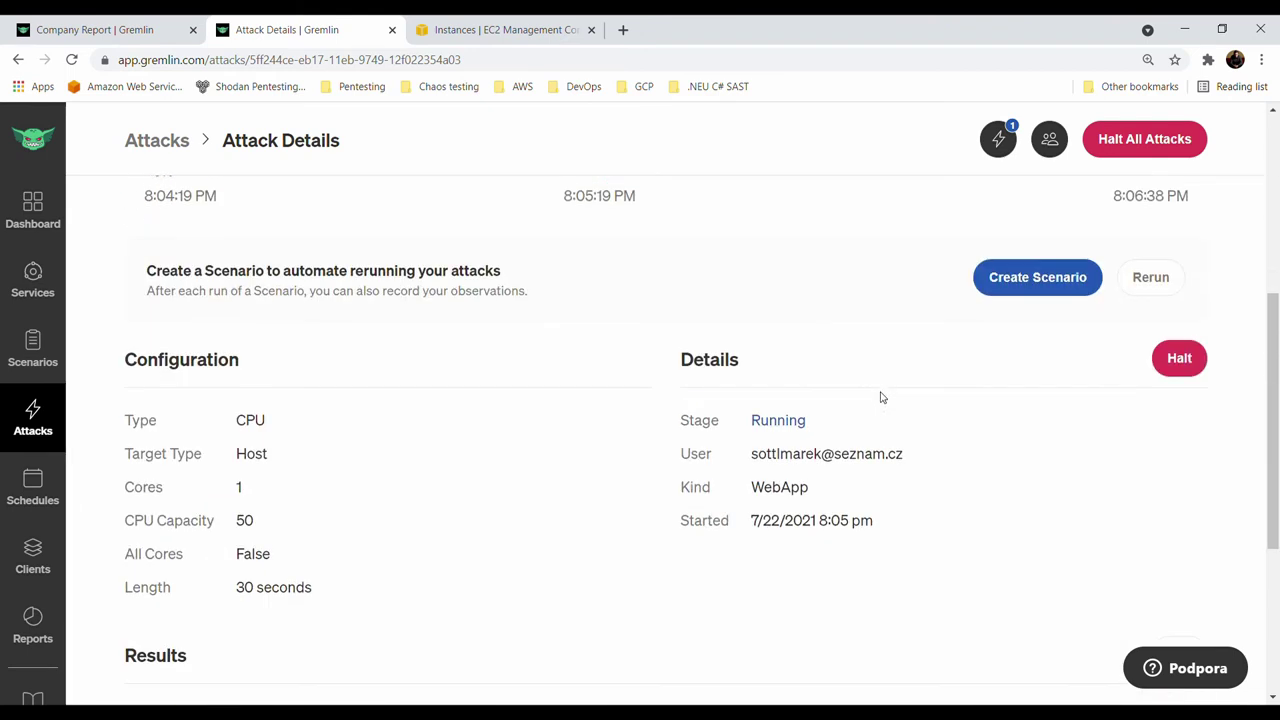
pyautogui.scroll(-2, 880, 396)
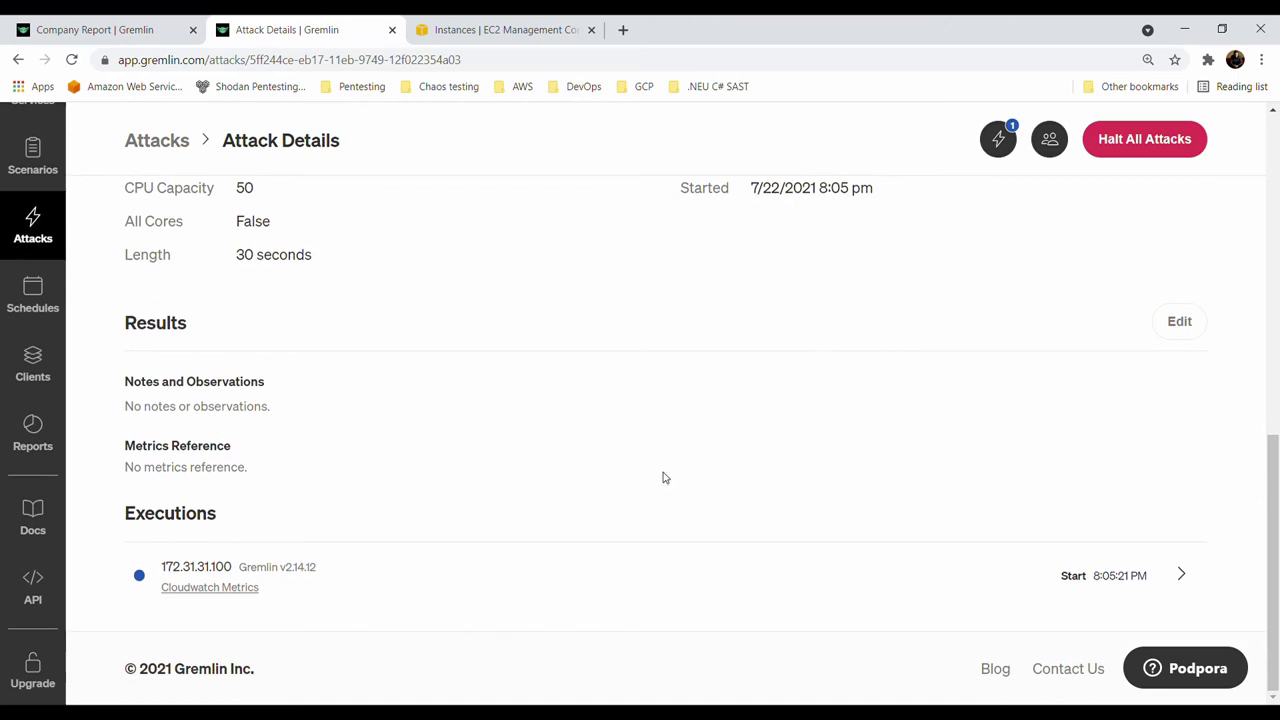
pyautogui.click(218, 590)
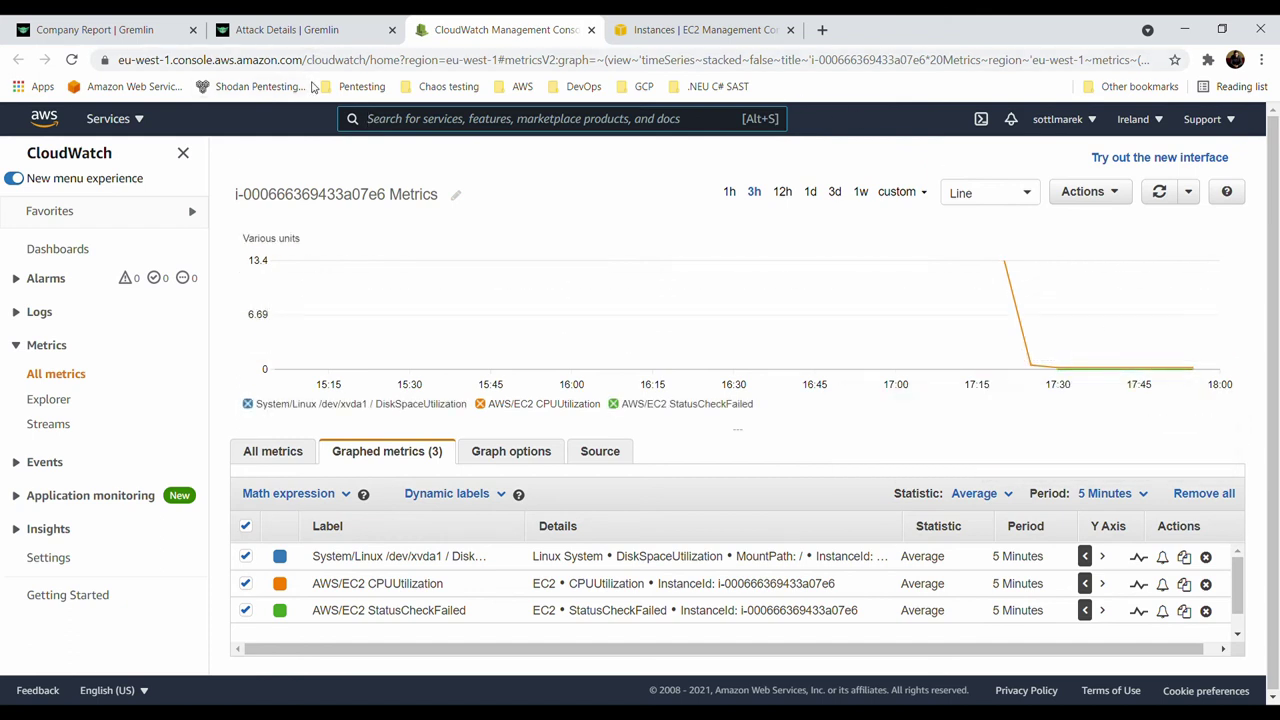
pyautogui.click(287, 30)
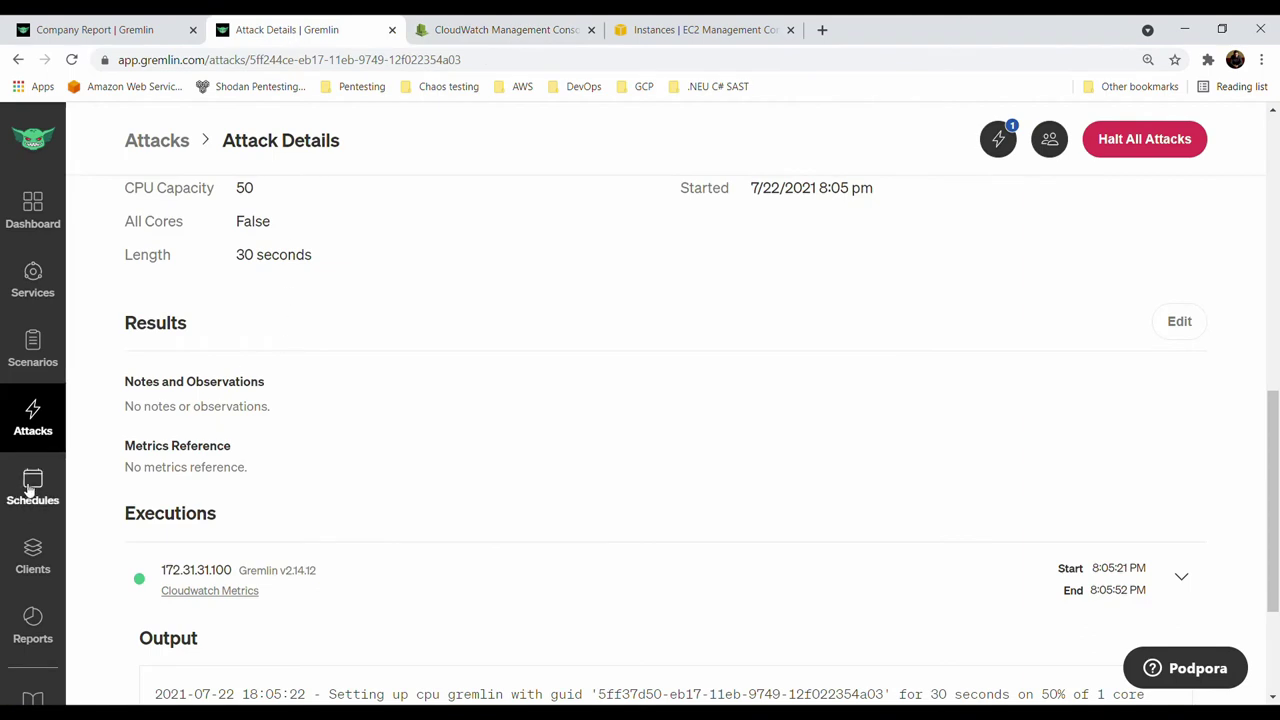
# Start a new attack from Schedules, target all hosts under Infrastructure, and open the Choose a Gremlin section
pyautogui.click(30, 490)
pyautogui.click(212, 300)
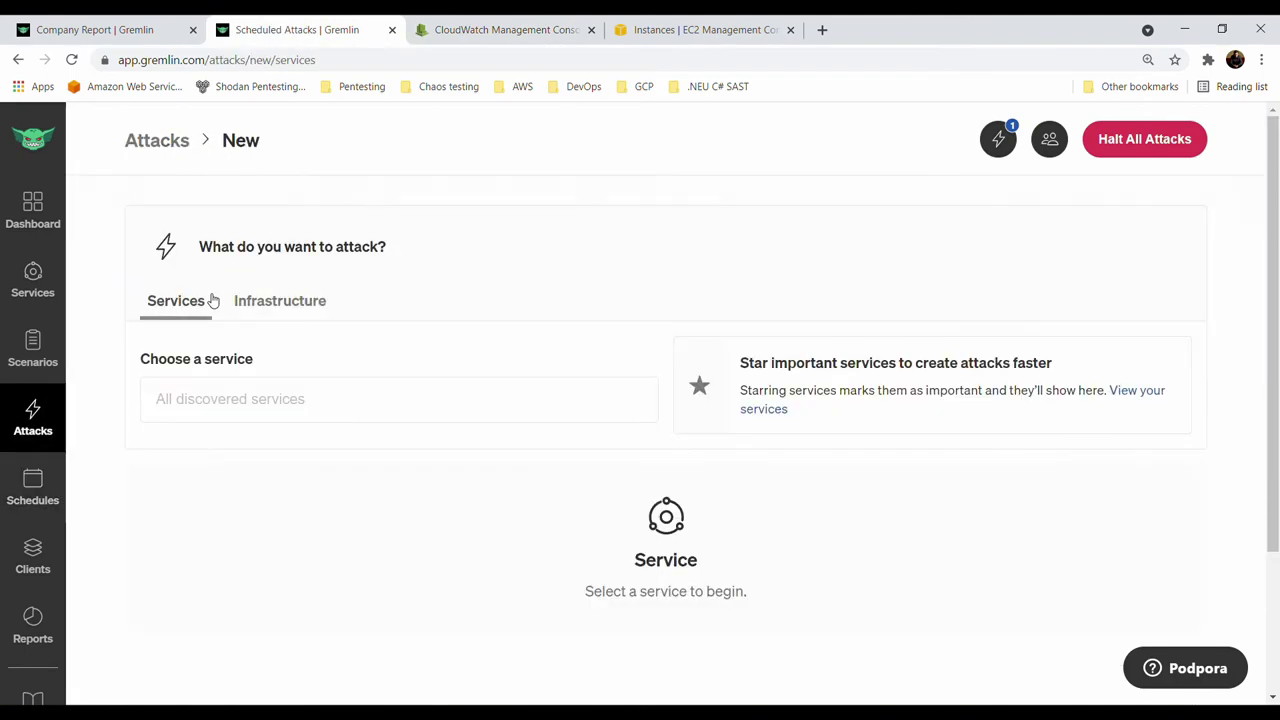
pyautogui.click(458, 411)
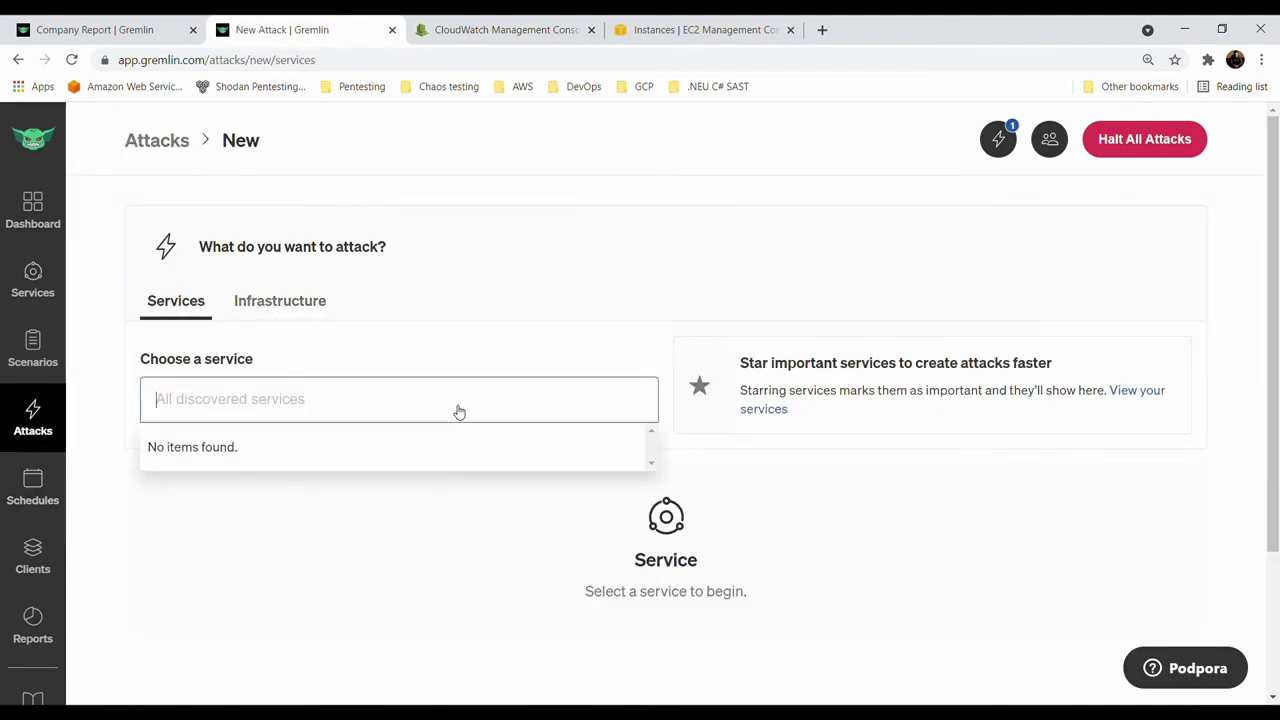
pyautogui.click(323, 298)
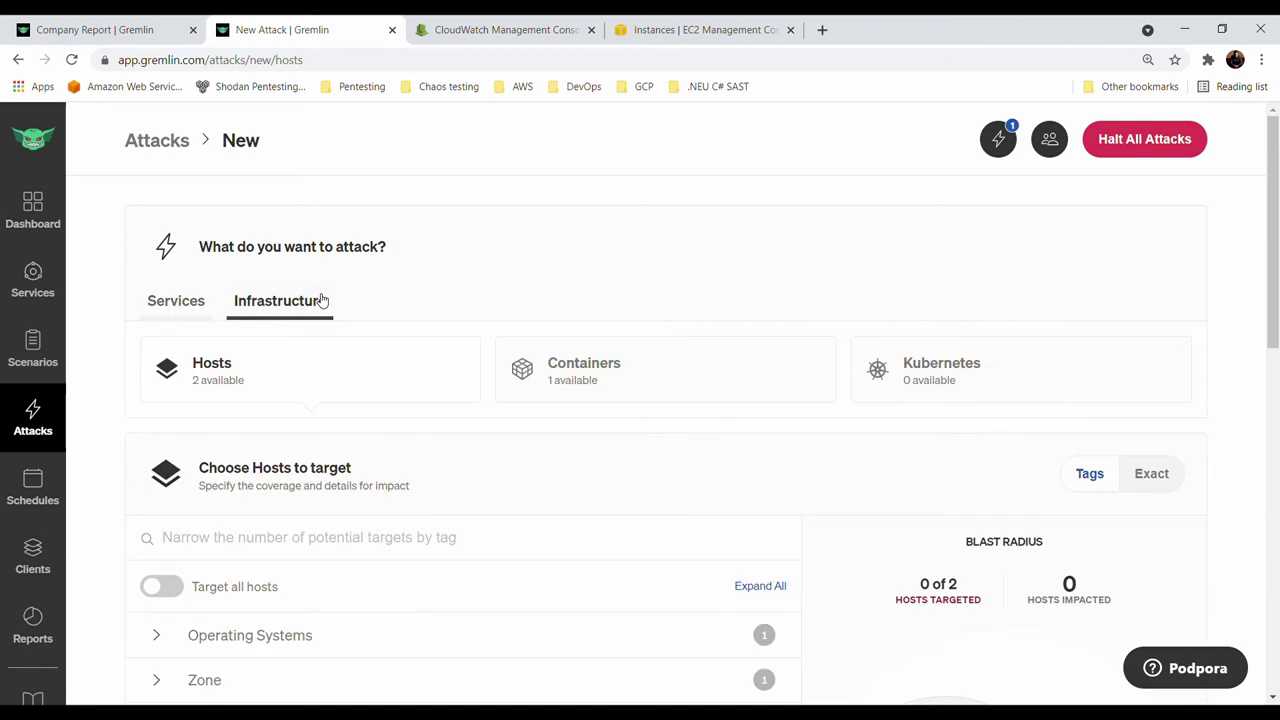
pyautogui.click(160, 587)
pyautogui.scroll(-7, 491, 469)
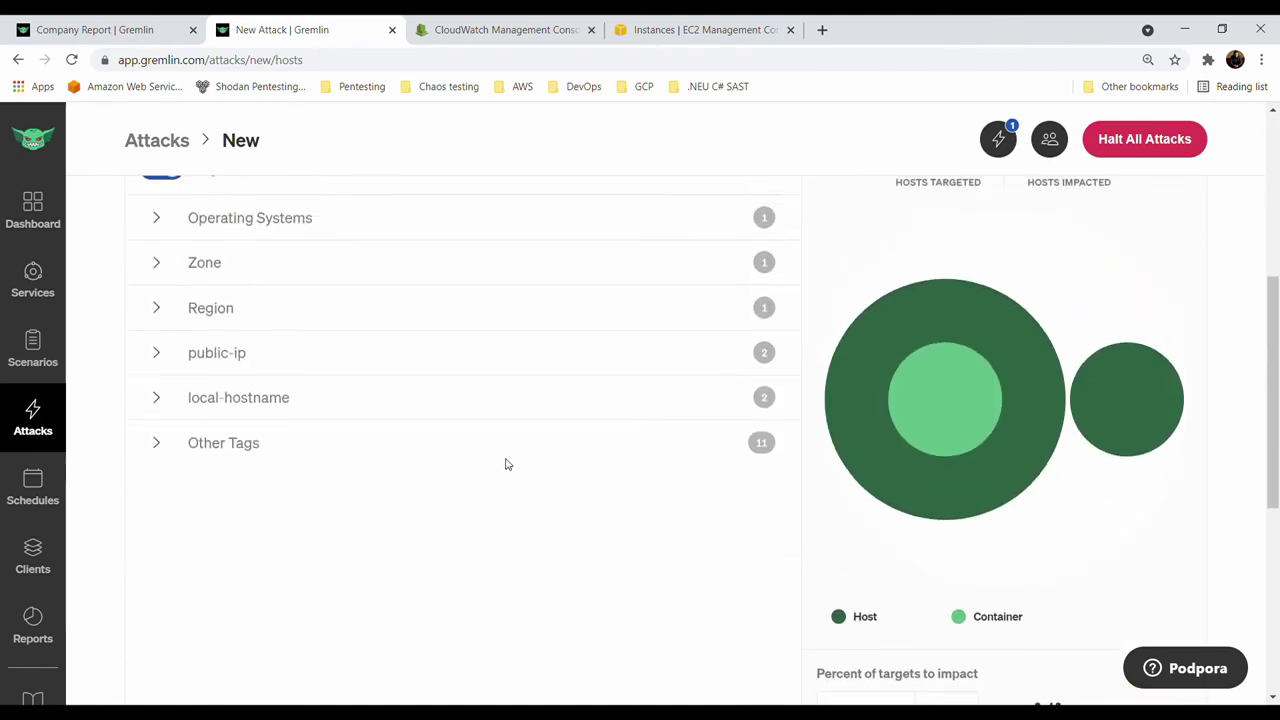
pyautogui.click(300, 540)
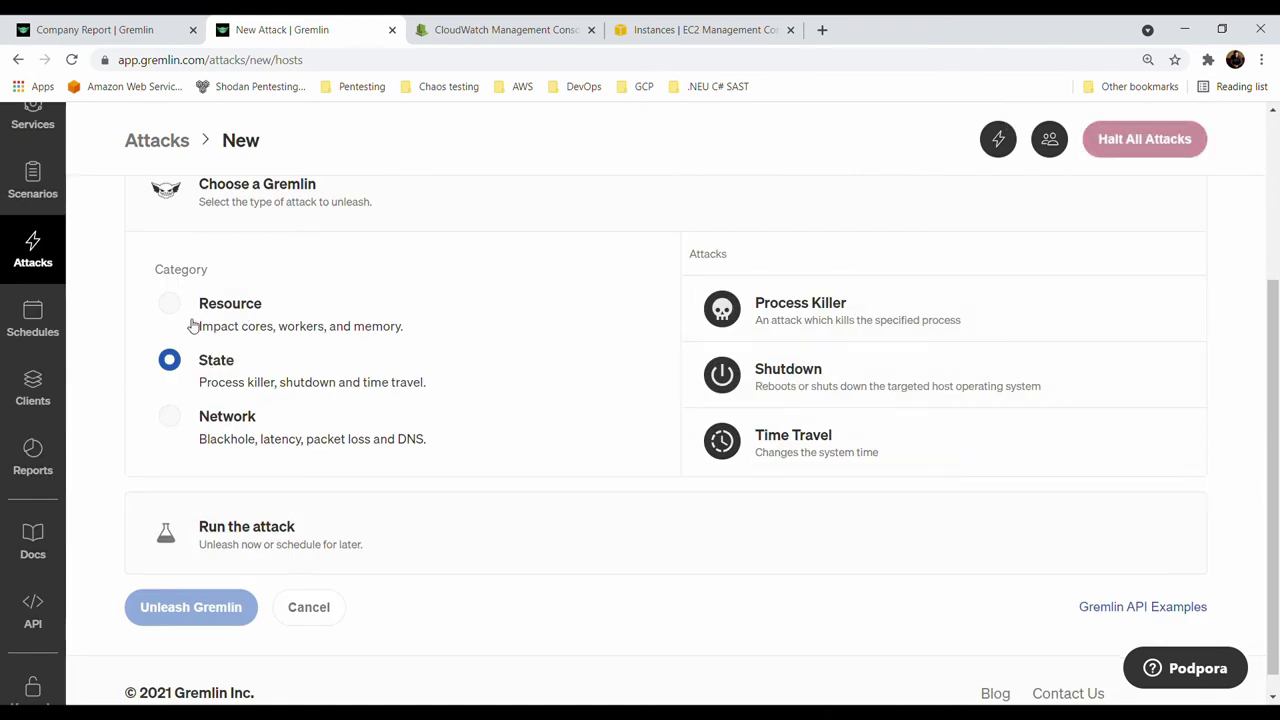
# Compare the State and Resource attack categories, choose the IO attack from Resource, and review its settings
pyautogui.click(193, 326)
pyautogui.click(195, 366)
pyautogui.click(251, 316)
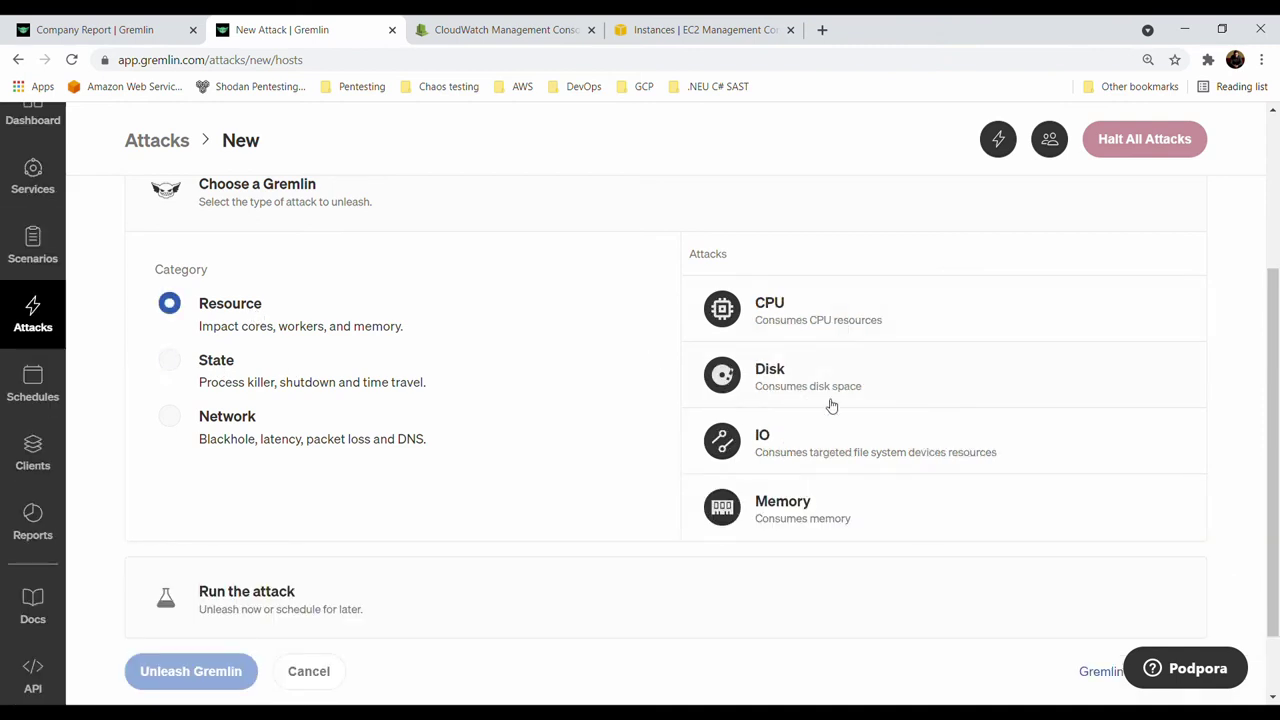
pyautogui.click(912, 443)
pyautogui.scroll(-2, 691, 443)
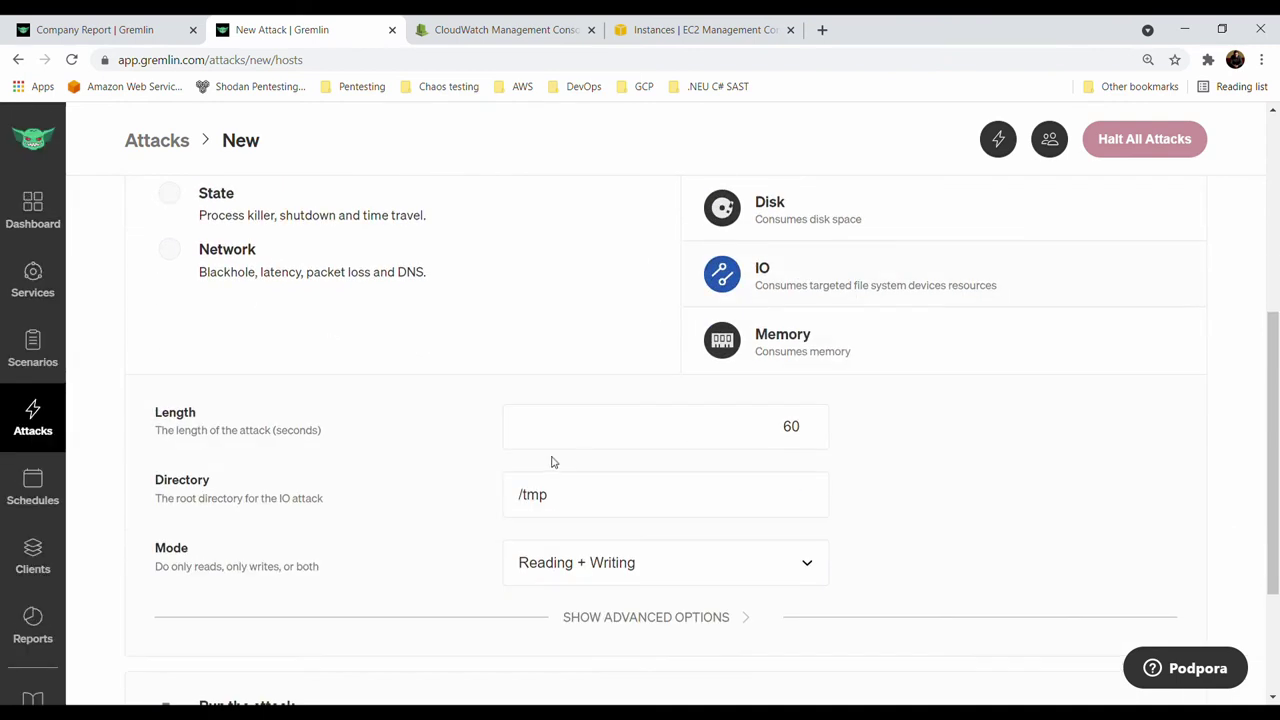
pyautogui.scroll(-3, 700, 565)
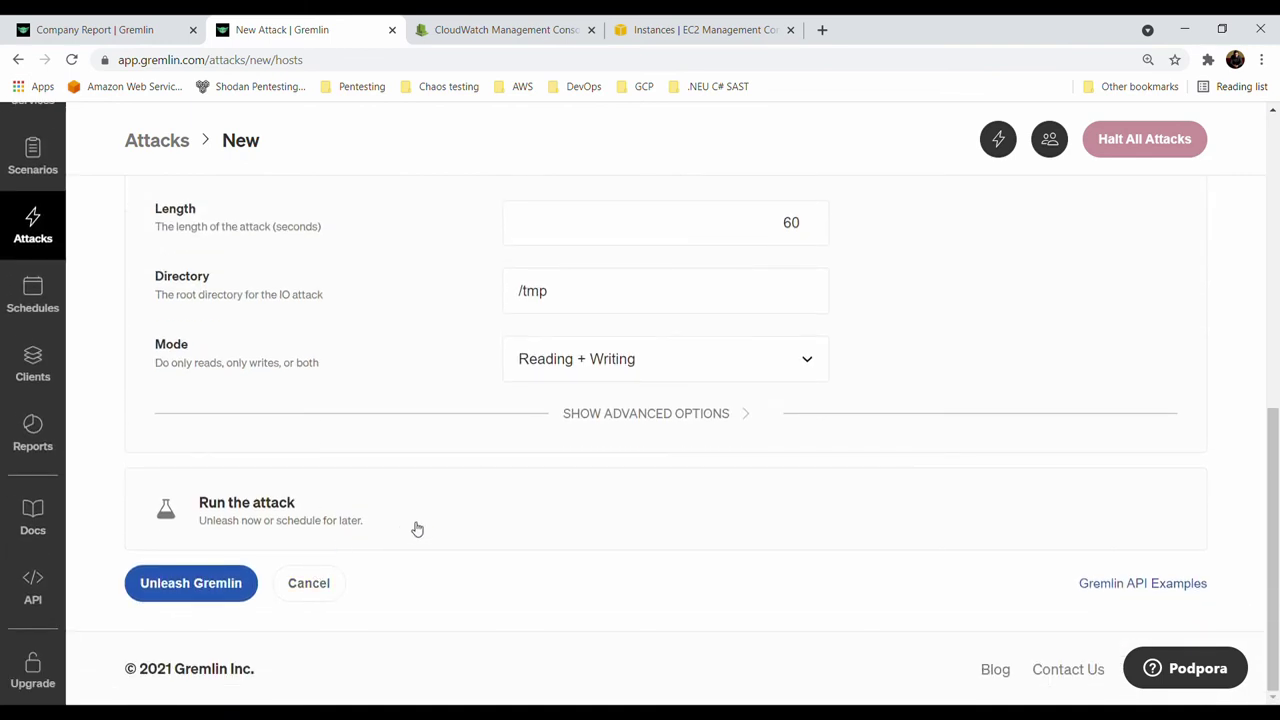
# Enable Schedule for later in the Run the attack section, set it to Randomly within a timeframe, and review the run-window options
pyautogui.click(417, 528)
pyautogui.scroll(-2, 277, 590)
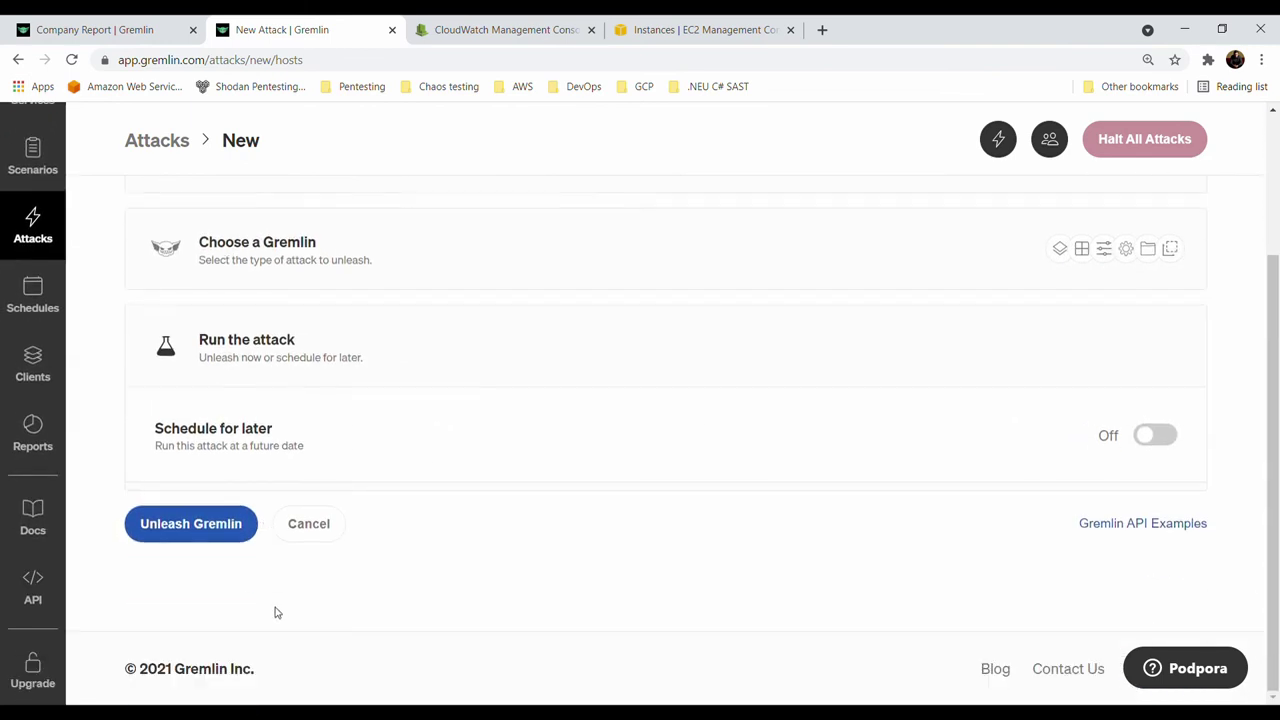
pyautogui.click(1153, 437)
pyautogui.scroll(-1, 754, 491)
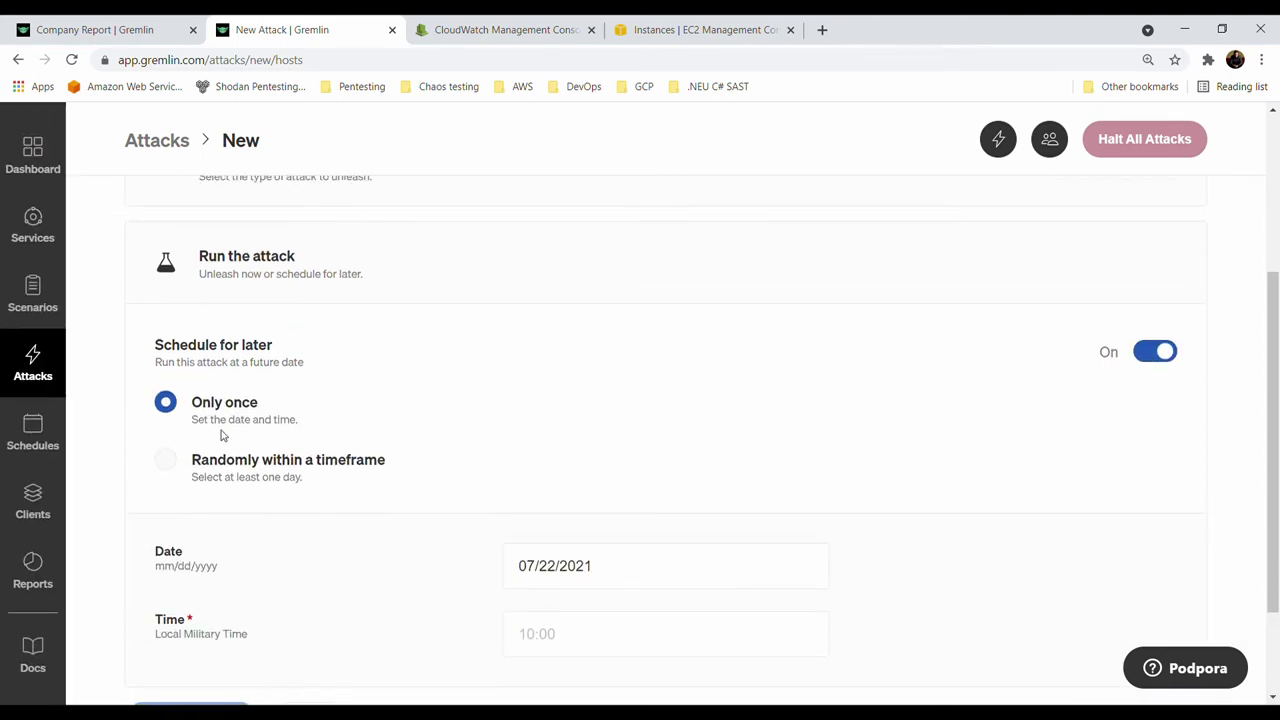
pyautogui.click(253, 459)
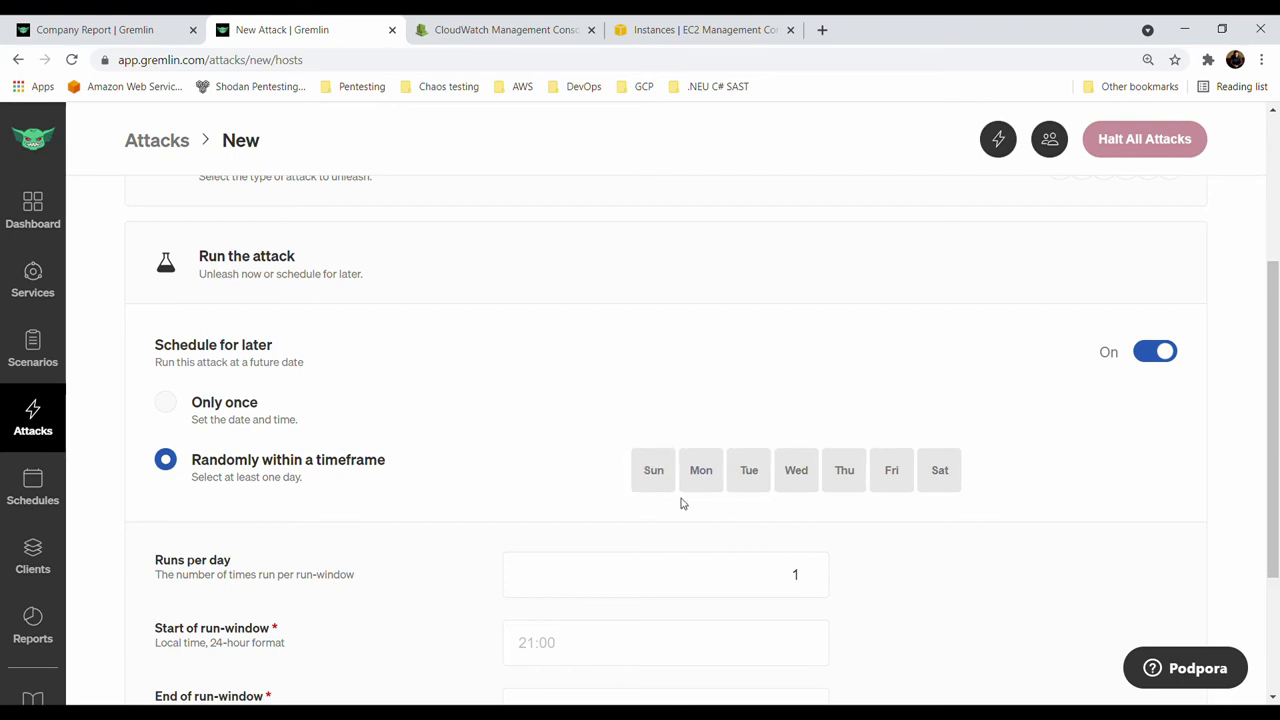
pyautogui.scroll(-2, 675, 502)
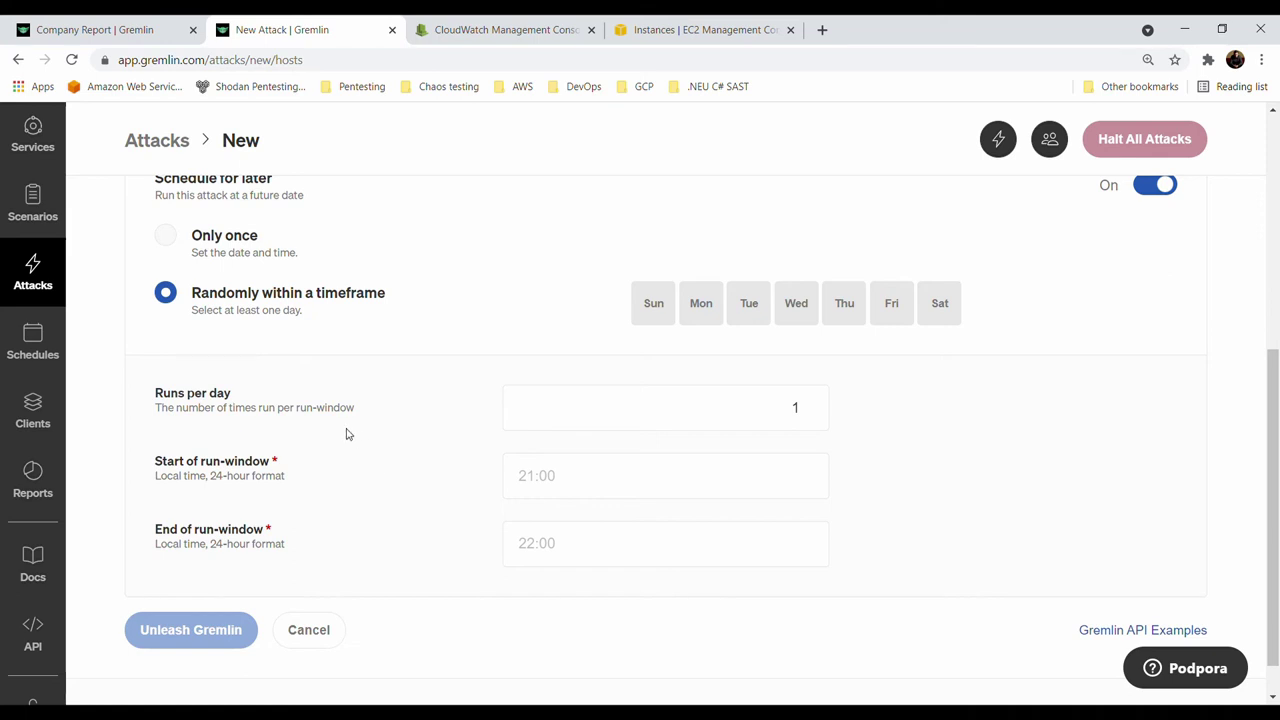
# Go to the Clients list, open the attack options for host 172.31.24.45, and review the available tags
pyautogui.click(40, 412)
pyautogui.scroll(-1, 648, 446)
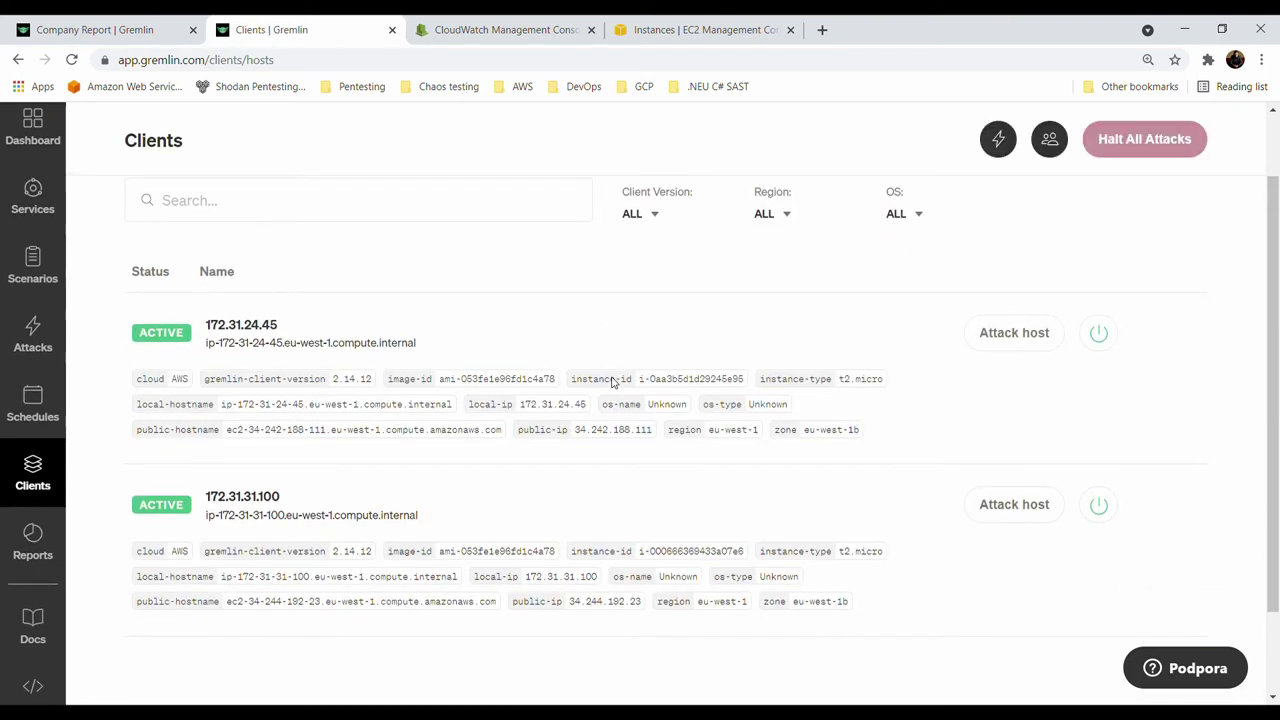
pyautogui.click(988, 340)
pyautogui.scroll(-2, 557, 417)
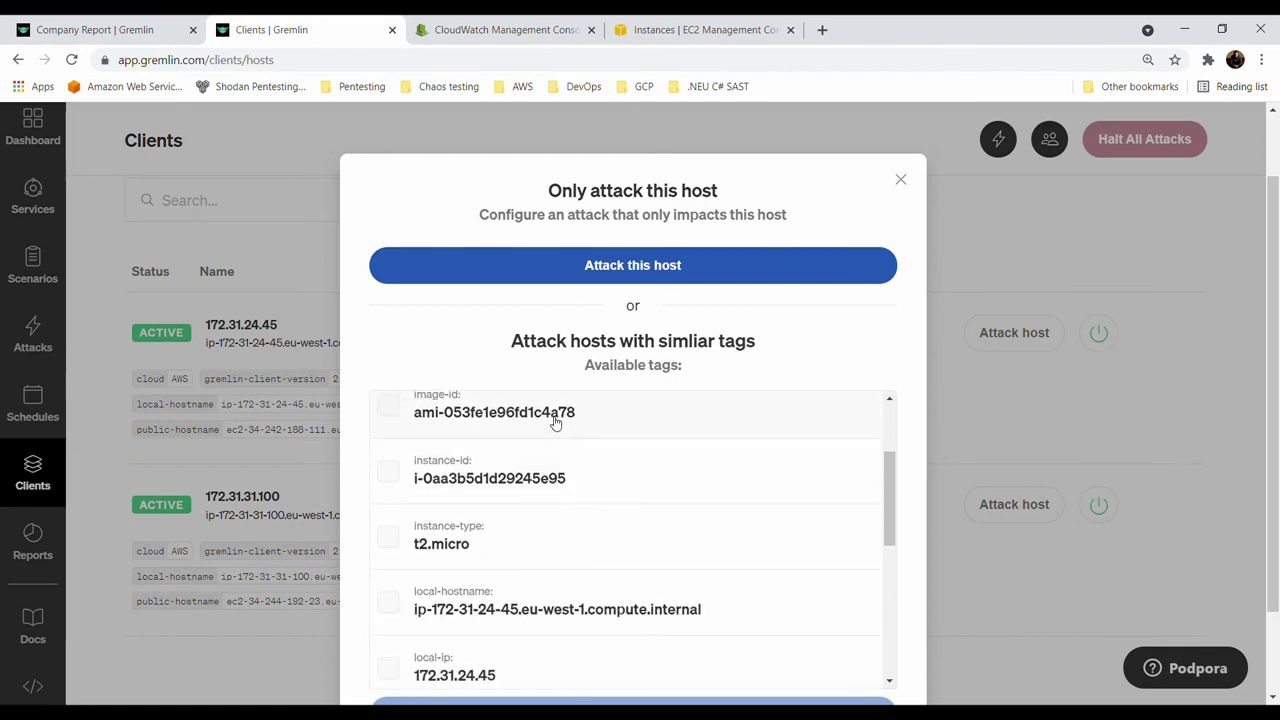
pyautogui.scroll(2, 626, 389)
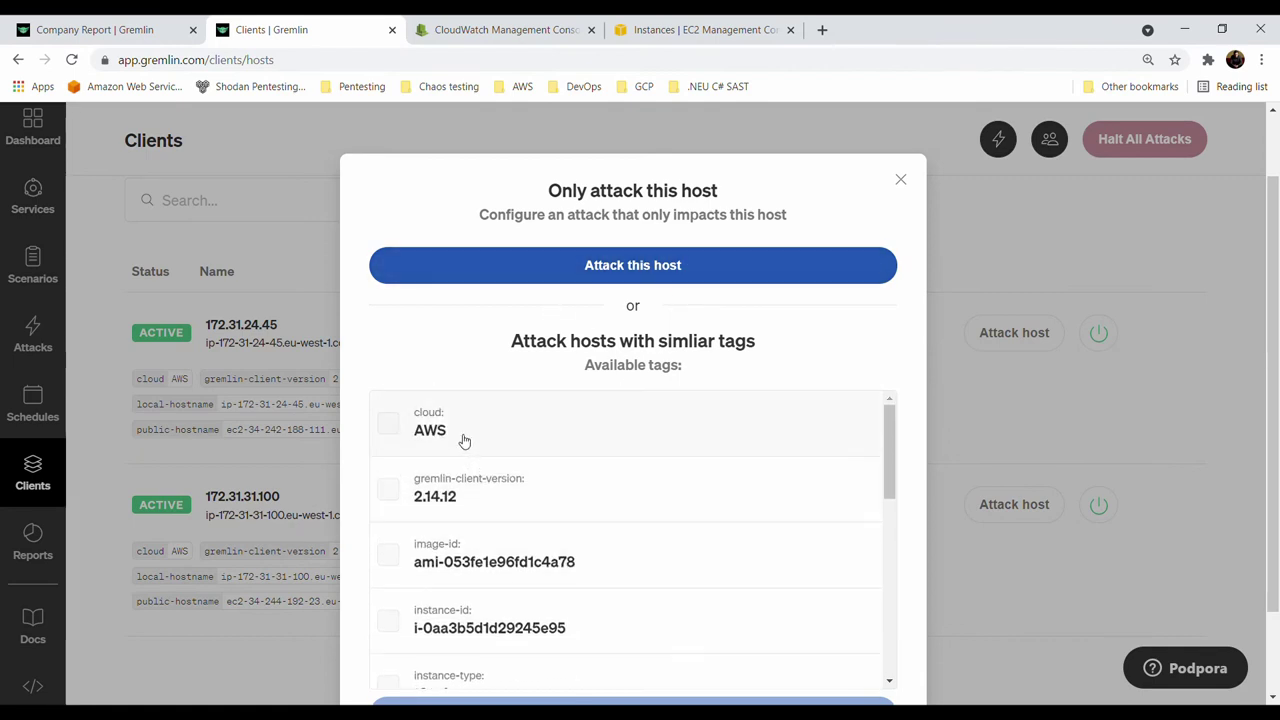
# Select the cloud AWS tag, review the remaining tags, and close the attack options without starting an attack
pyautogui.click(540, 425)
pyautogui.scroll(-4, 589, 511)
pyautogui.scroll(-2, 634, 567)
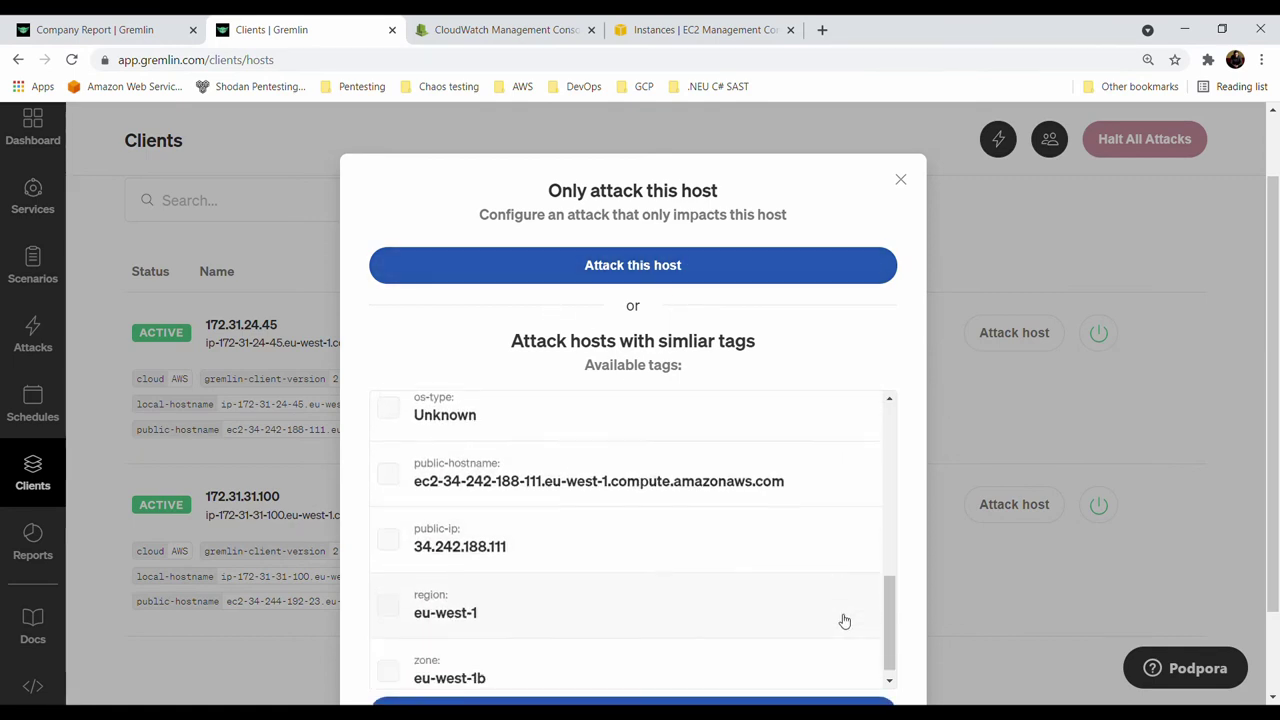
pyautogui.scroll(1, 712, 398)
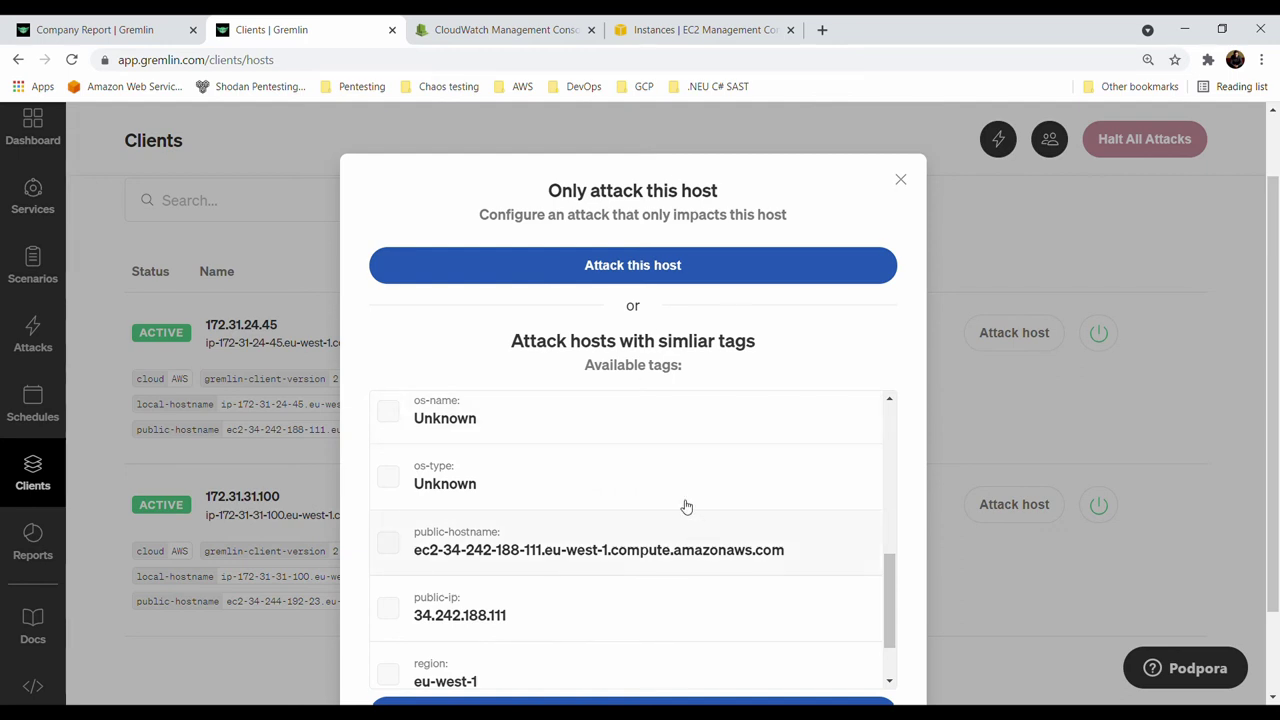
pyautogui.scroll(-1, 651, 508)
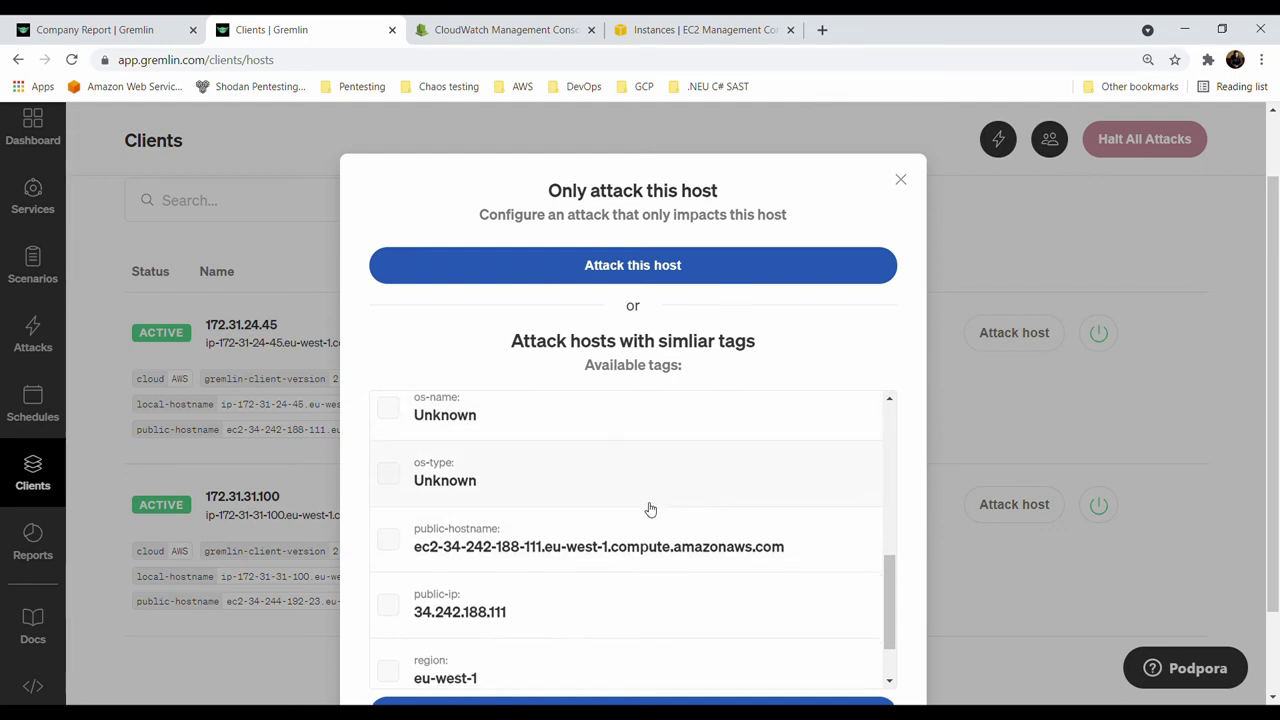
pyautogui.click(901, 182)
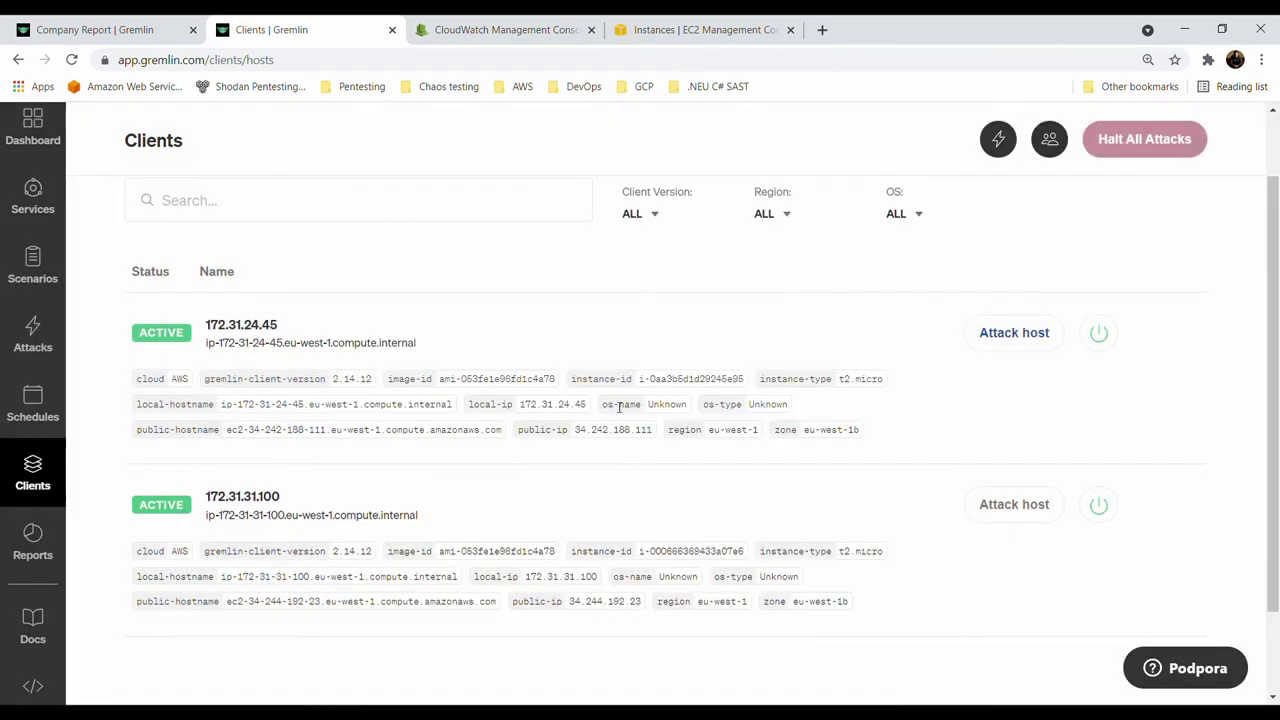
pyautogui.scroll(1, 62, 548)
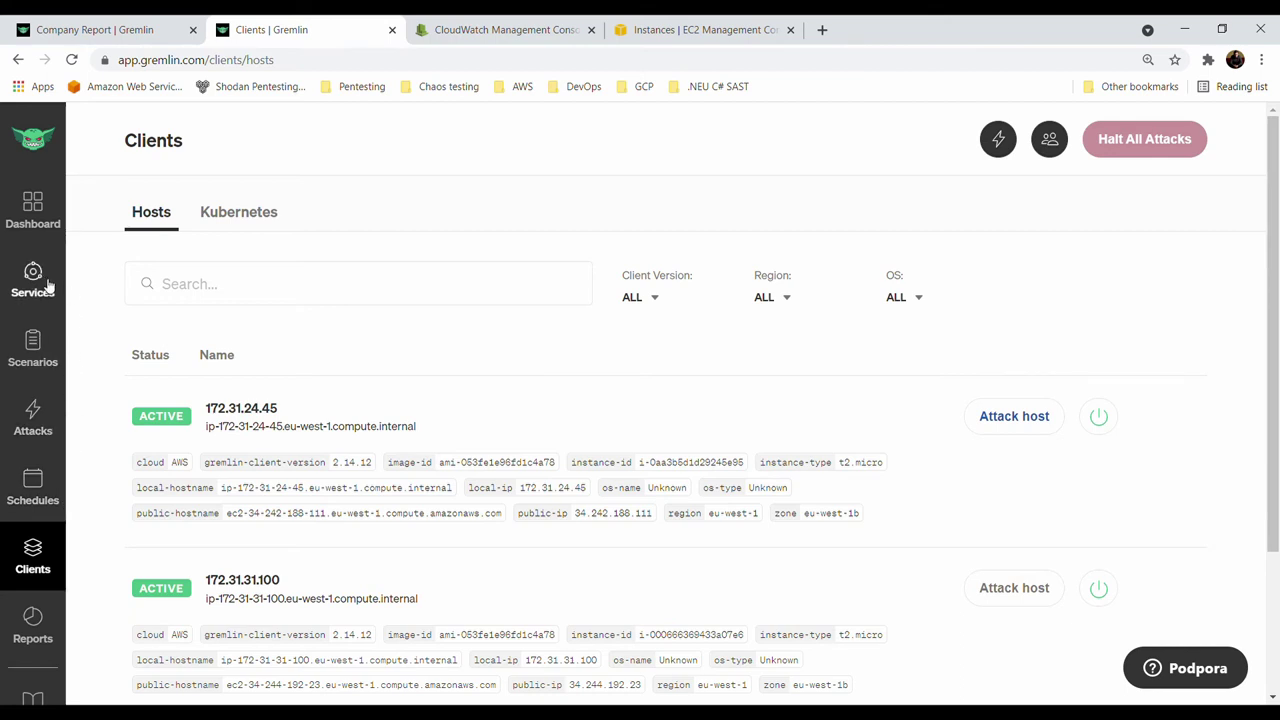
# Open the Dashboard and review its readiness components, services and targets sections
pyautogui.click(32, 210)
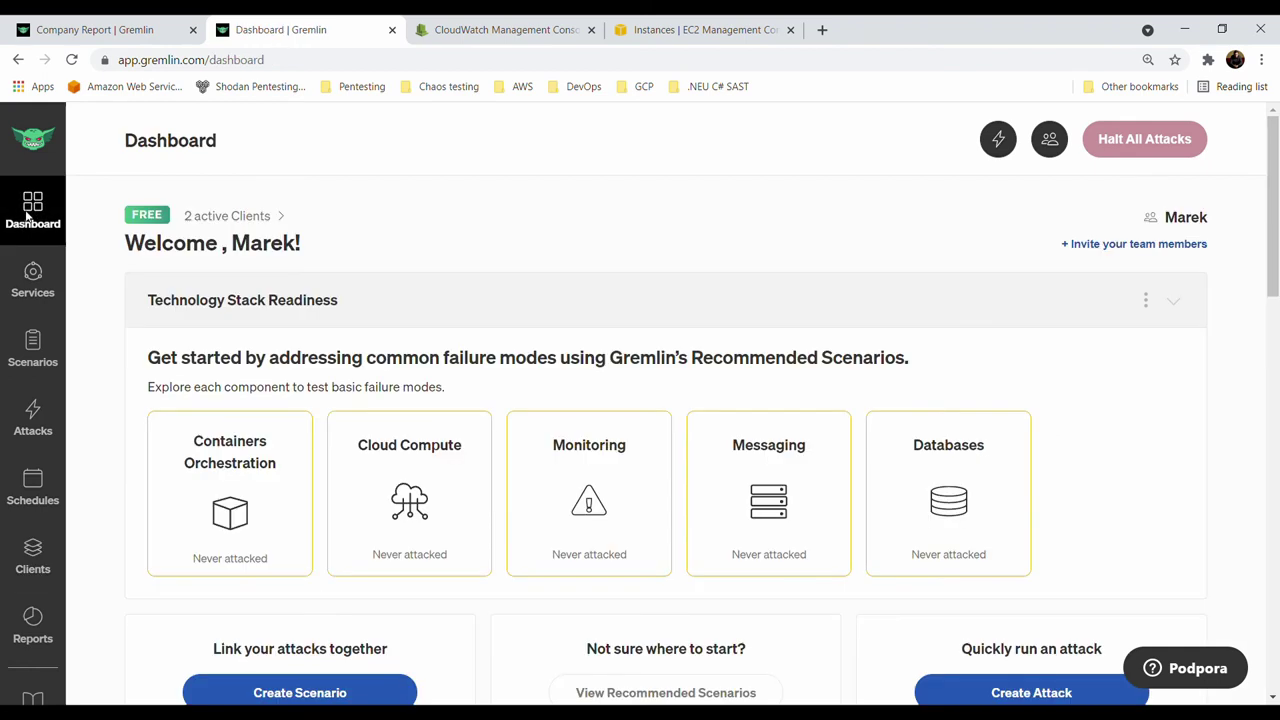
pyautogui.scroll(-5, 409, 446)
pyautogui.scroll(-2, 694, 440)
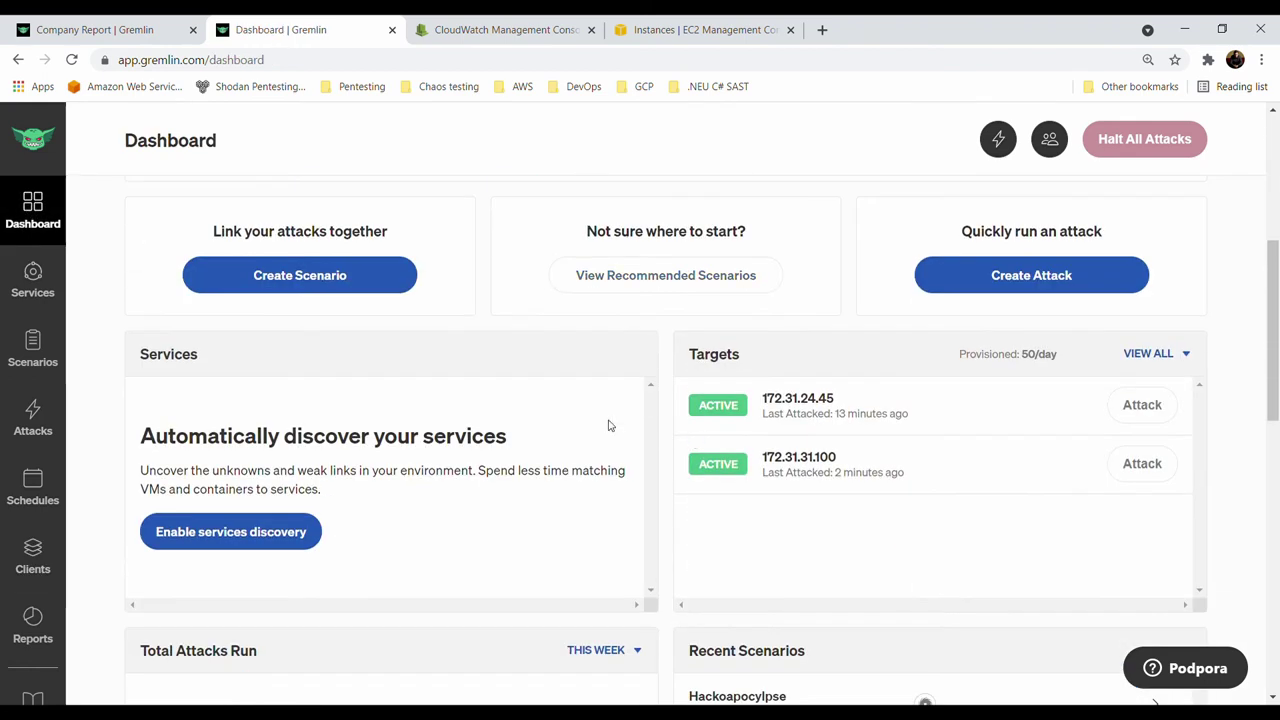
# Go to Attacks and review the completed Scenarios attacks and the completed Infrastructure attacks
pyautogui.click(33, 418)
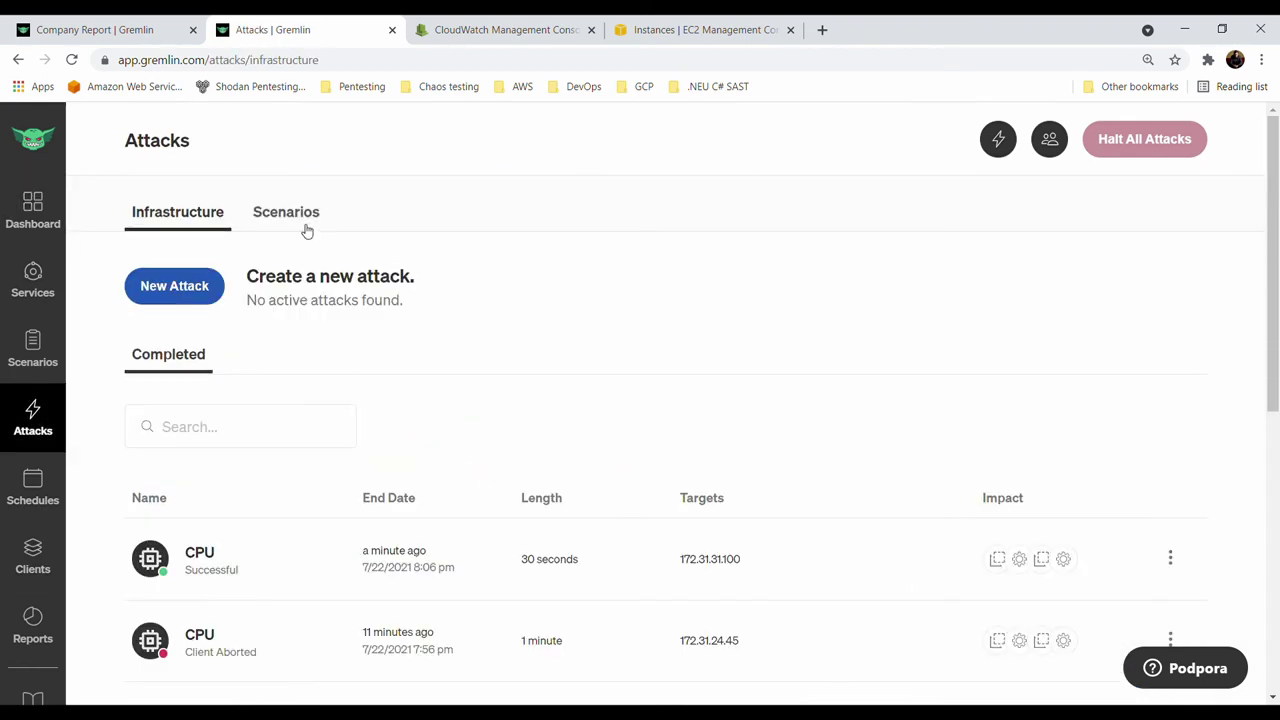
pyautogui.click(273, 213)
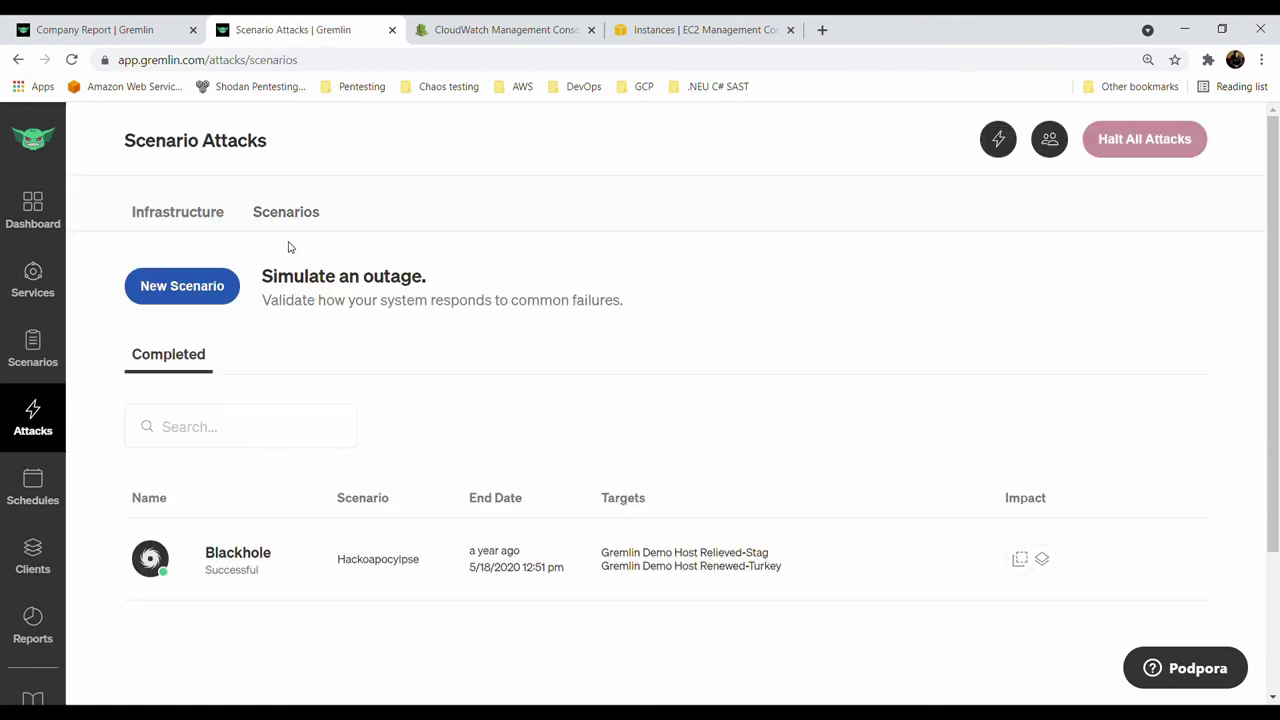
pyautogui.click(189, 210)
pyautogui.scroll(-2, 246, 306)
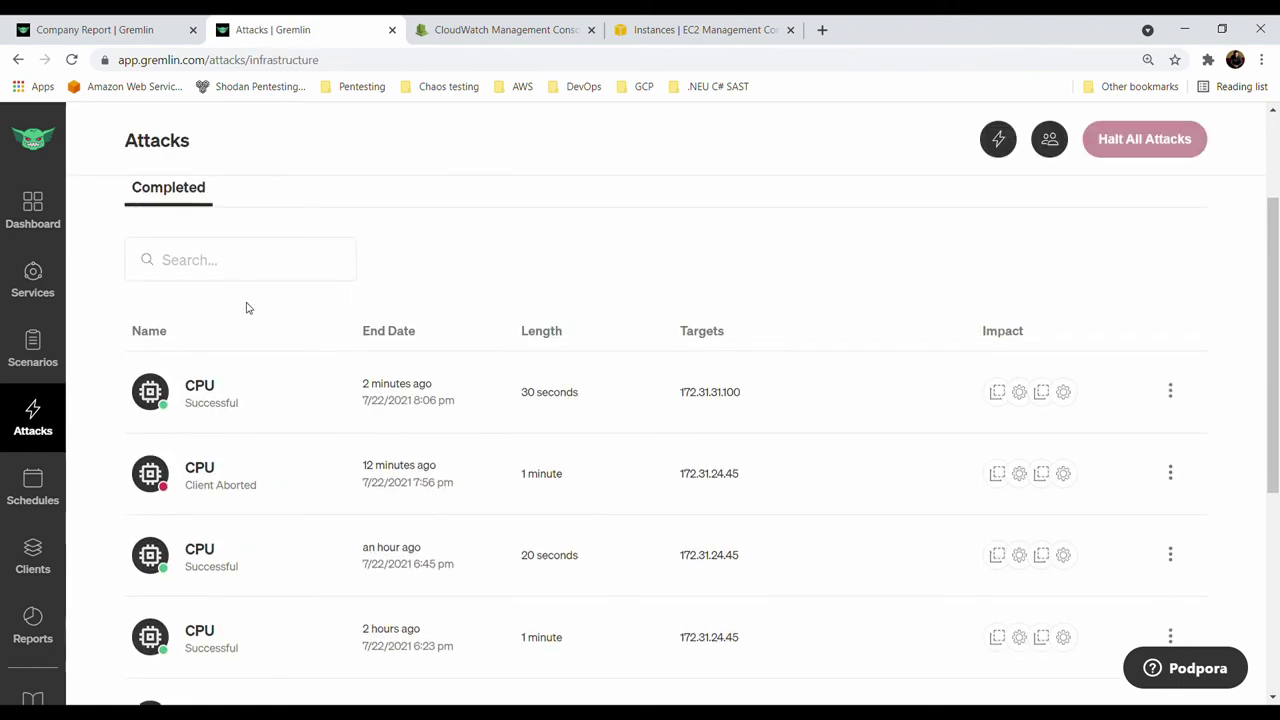
pyautogui.scroll(2, 193, 233)
# Start a new attack and review the Services targeting options and the Infrastructure host tags
pyautogui.click(190, 286)
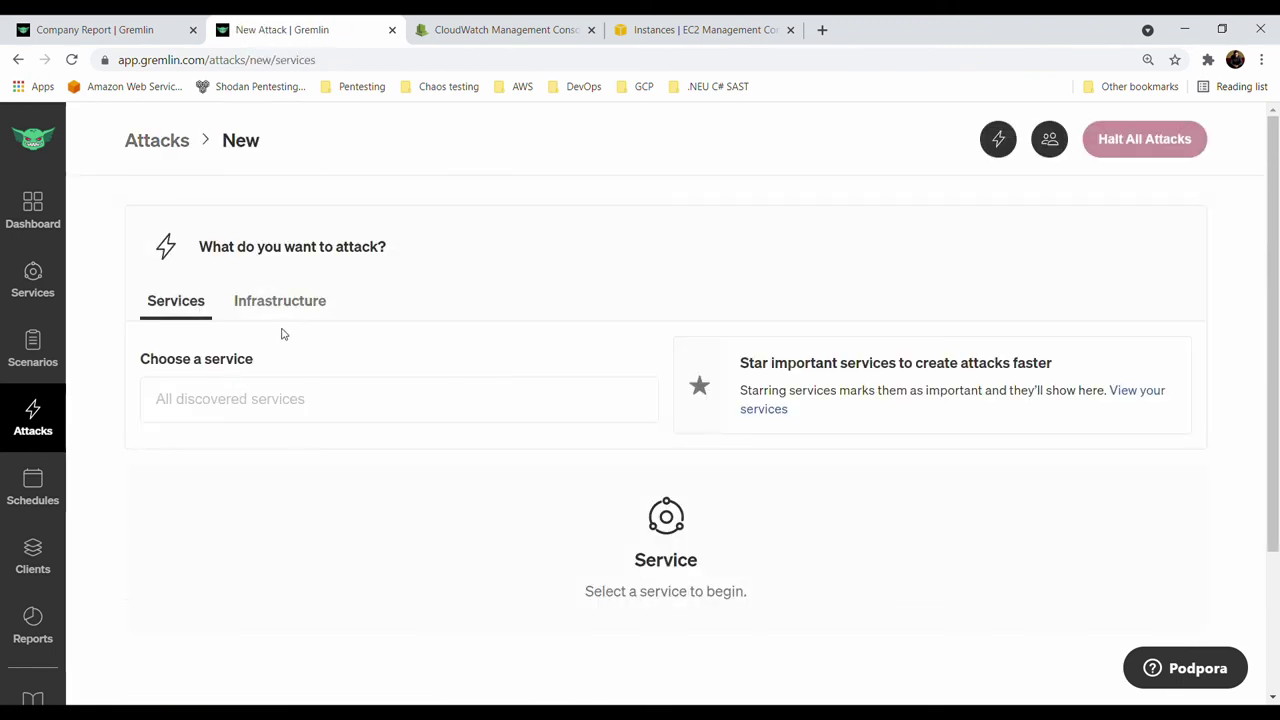
pyautogui.scroll(-1, 323, 294)
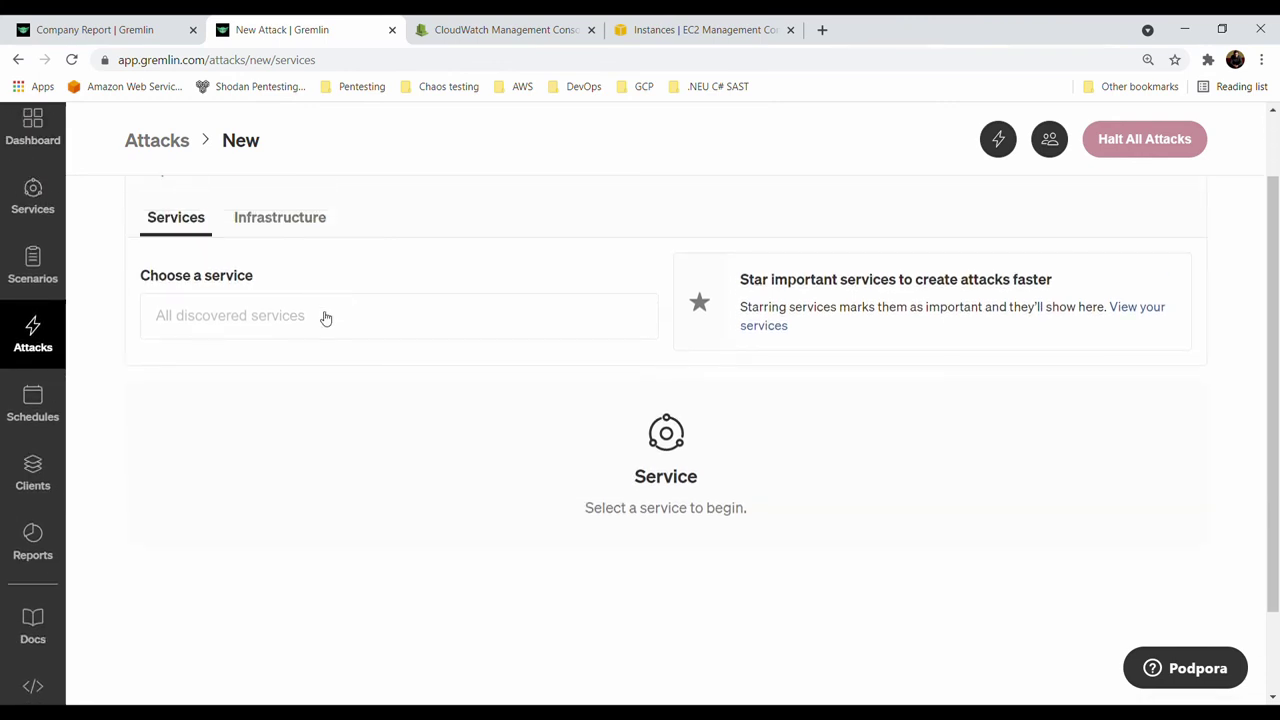
pyautogui.click(317, 322)
pyautogui.click(262, 219)
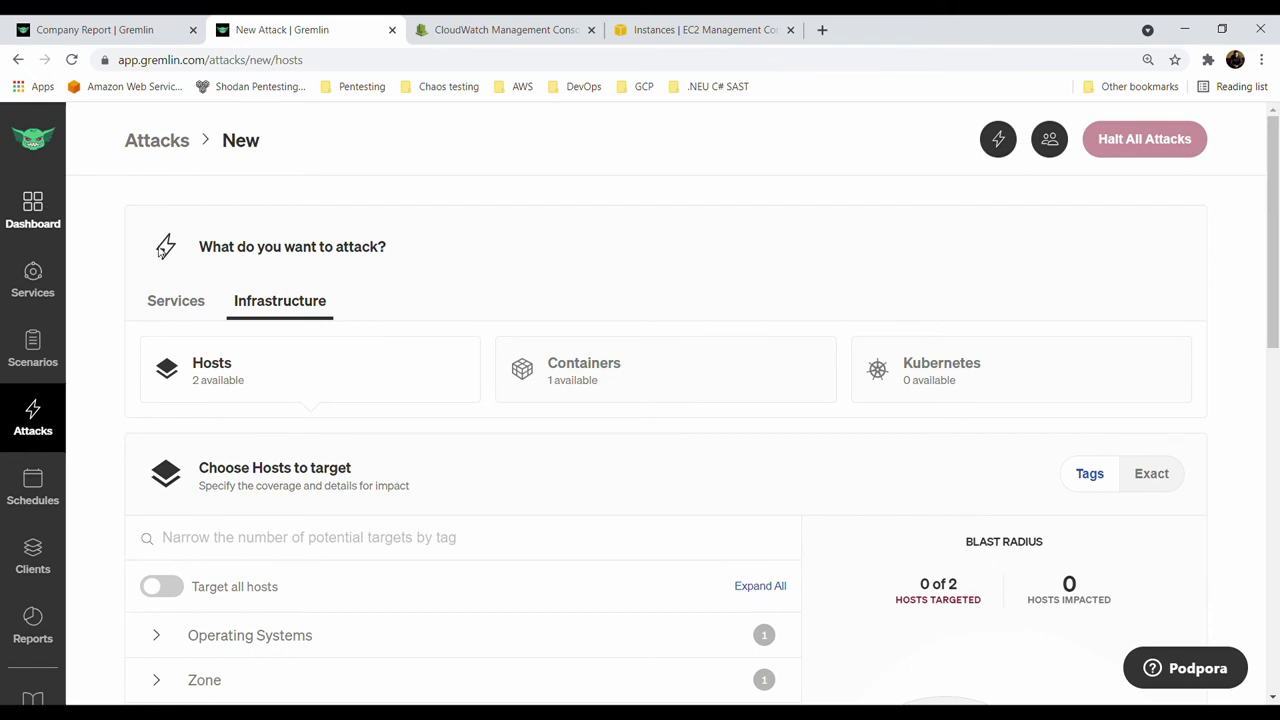
pyautogui.scroll(-2, 553, 360)
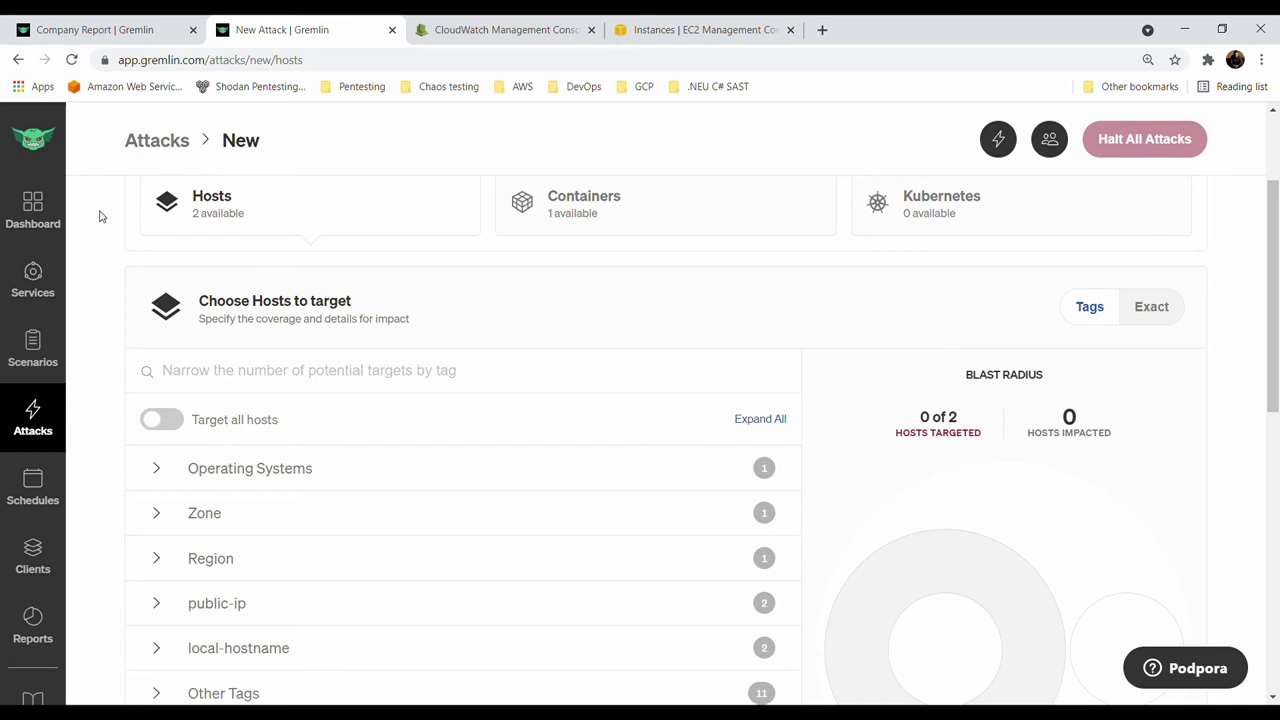
# Return to the Dashboard, leaving the new attack unstarted, and open the recommended scenarios
pyautogui.click(45, 218)
pyautogui.scroll(-3, 223, 374)
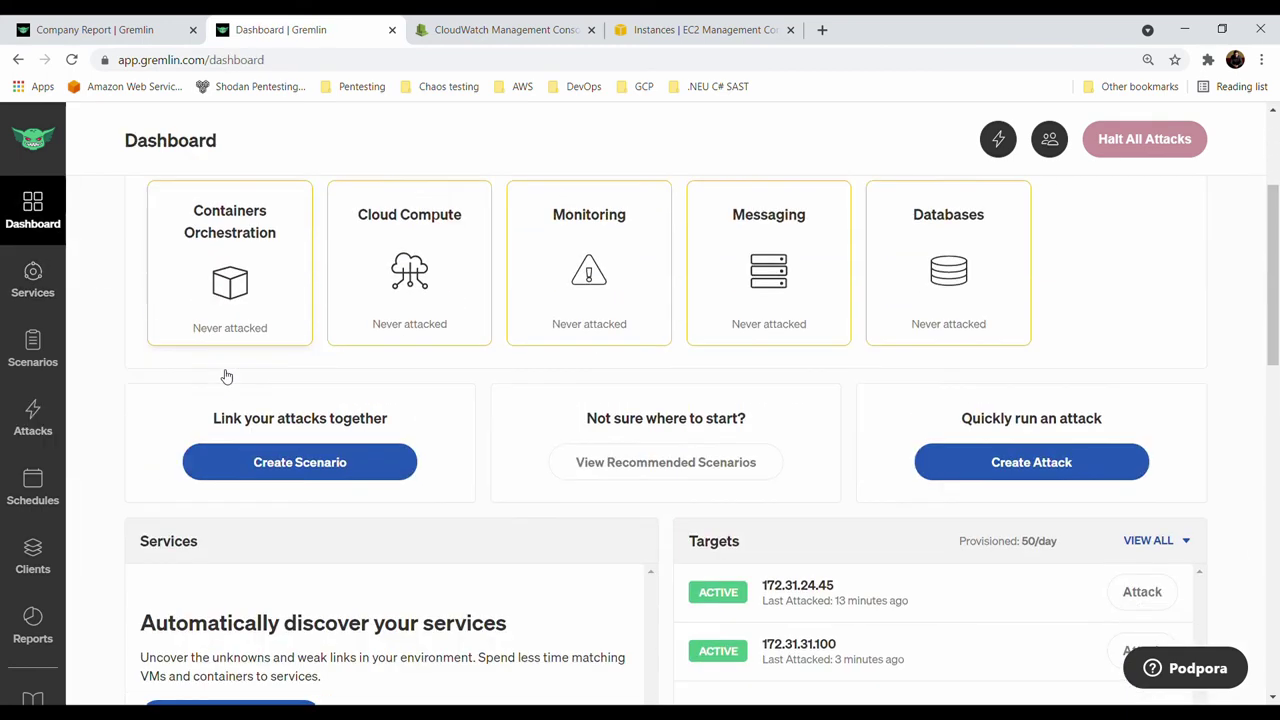
pyautogui.scroll(-1, 769, 403)
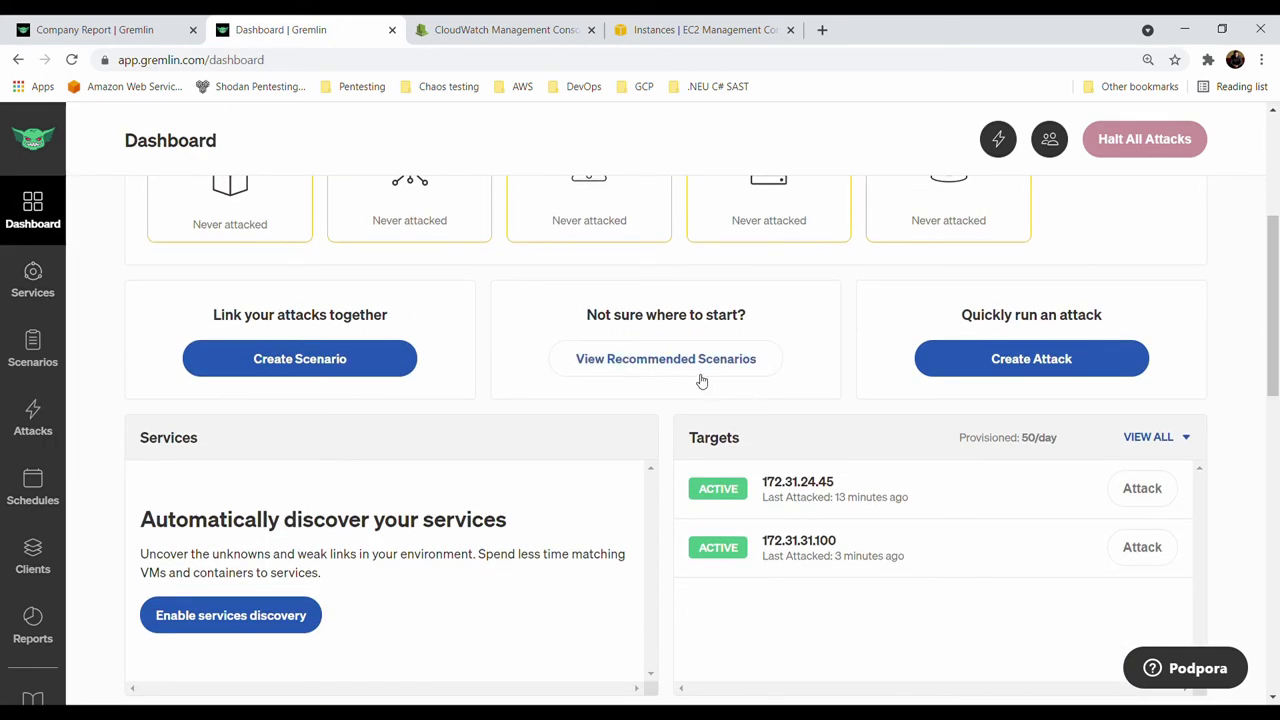
pyautogui.click(690, 372)
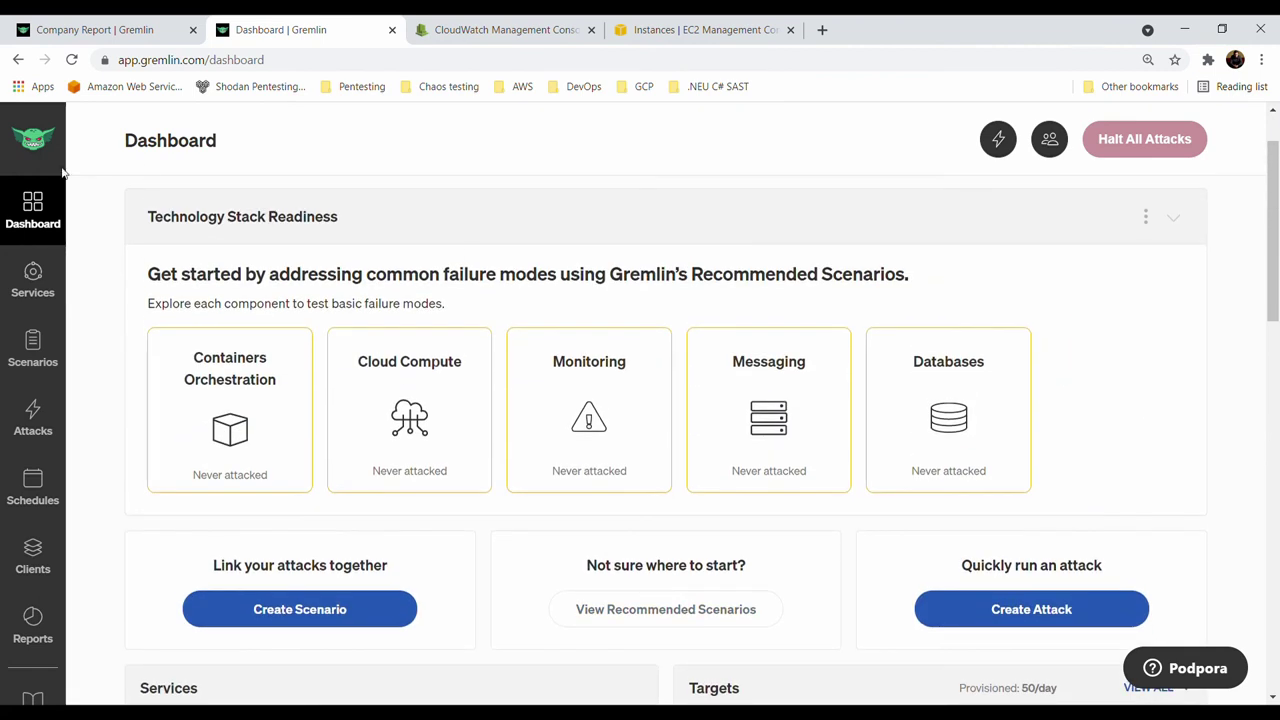
pyautogui.scroll(-1, 655, 595)
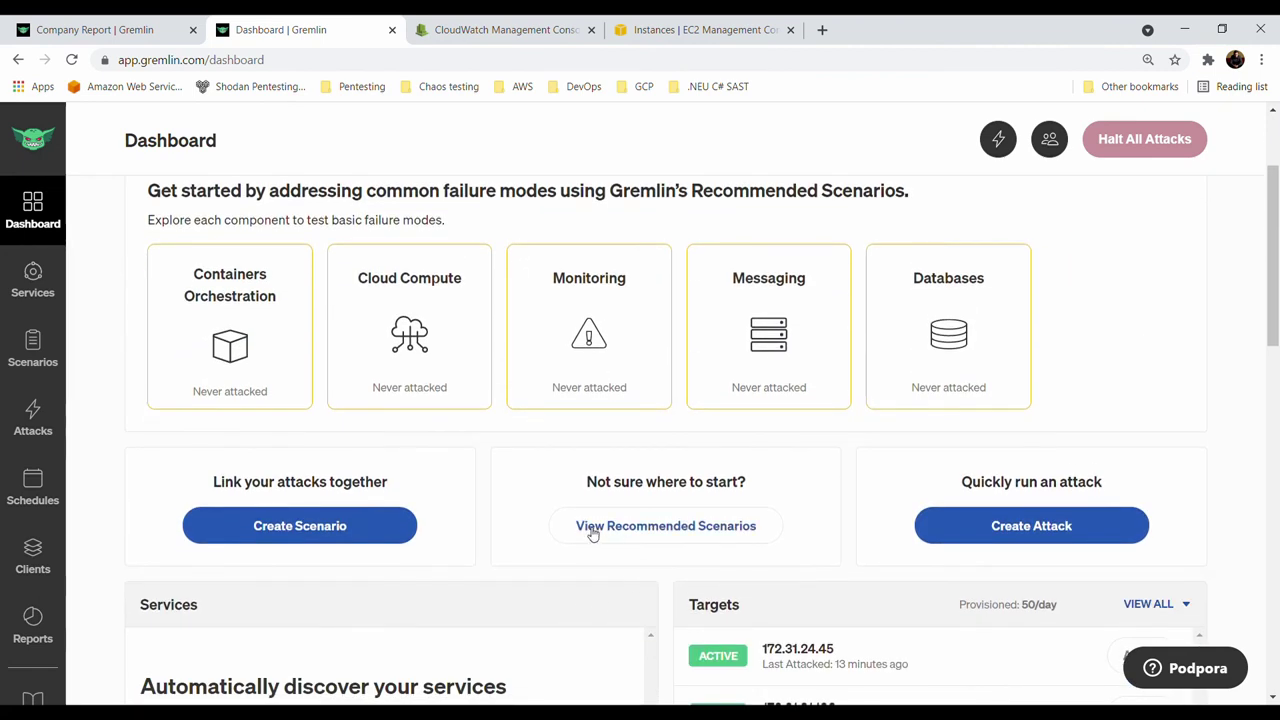
pyautogui.click(745, 529)
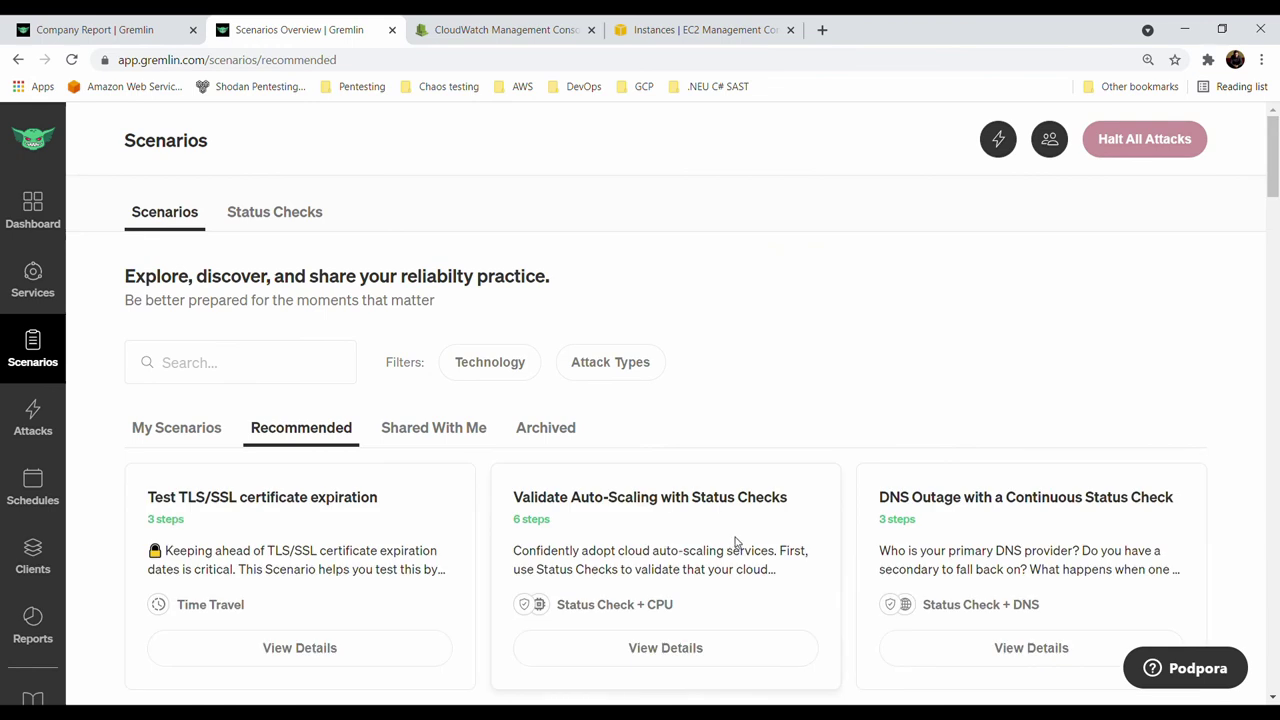
# Browse the recommended scenarios and return to the start of the list
pyautogui.scroll(-1, 666, 360)
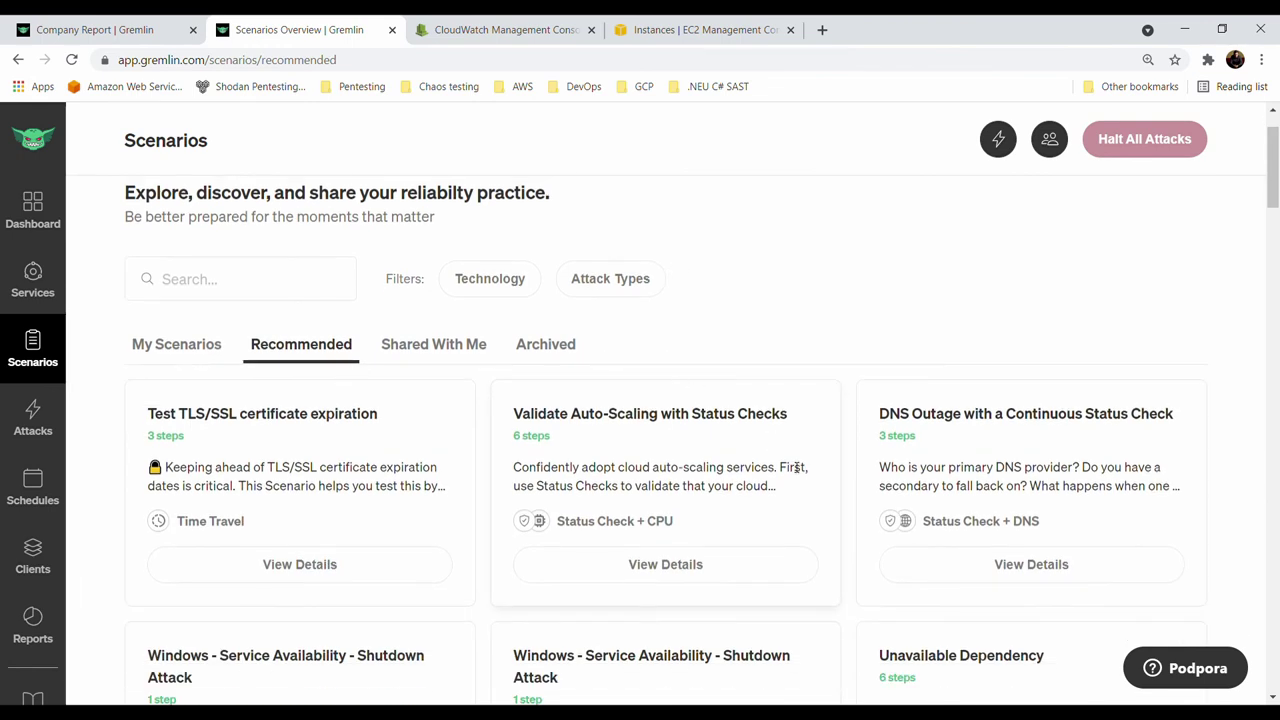
pyautogui.scroll(-7, 788, 466)
pyautogui.scroll(-1, 790, 466)
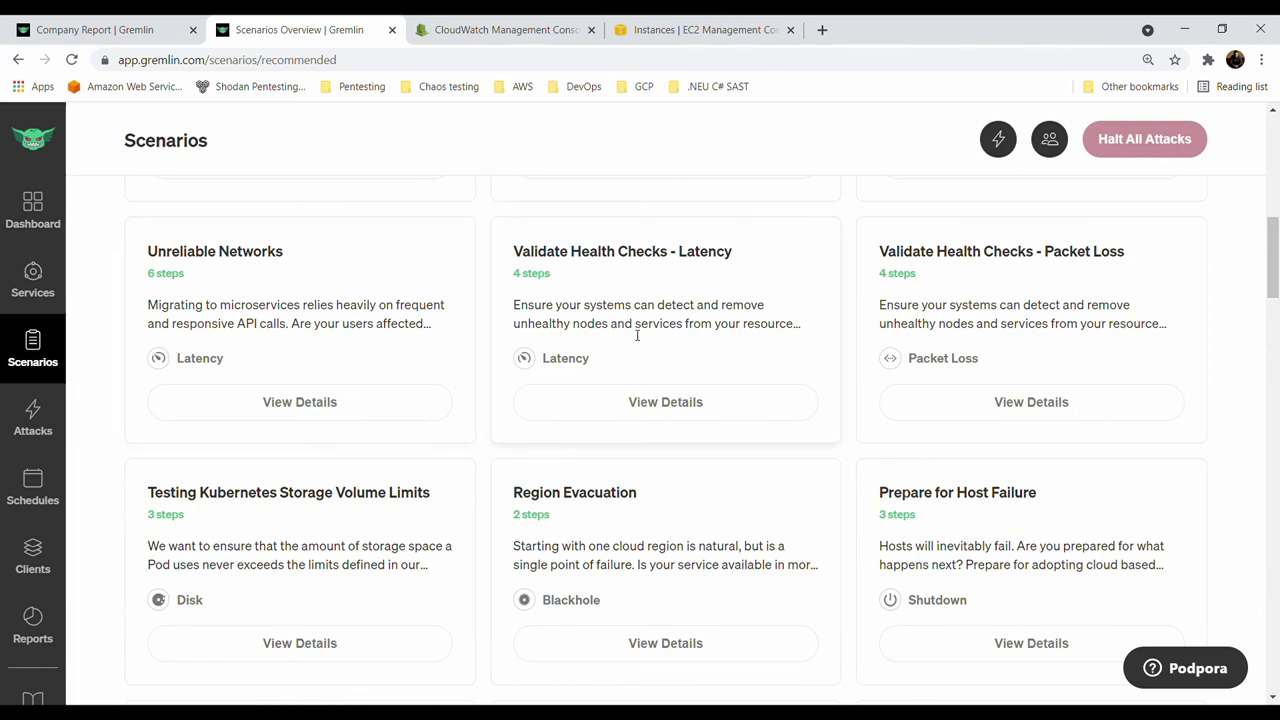
pyautogui.scroll(-1, 637, 336)
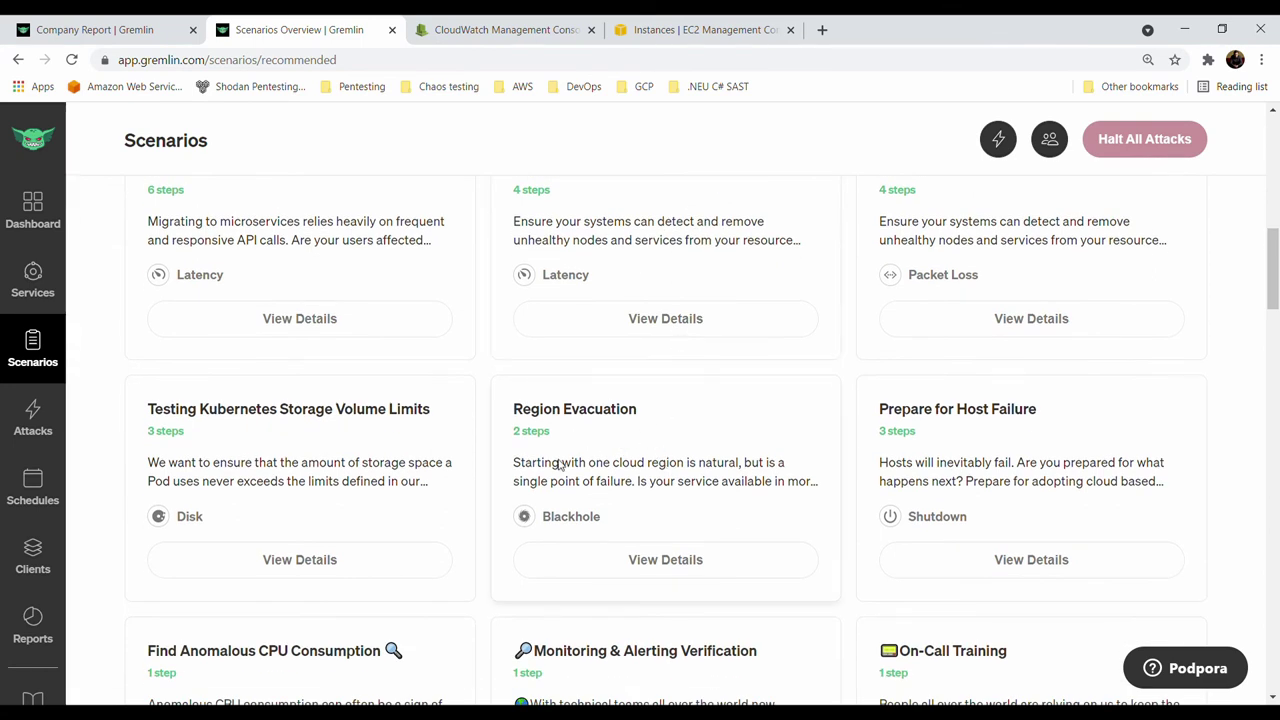
pyautogui.scroll(-1, 680, 476)
pyautogui.scroll(10, 703, 486)
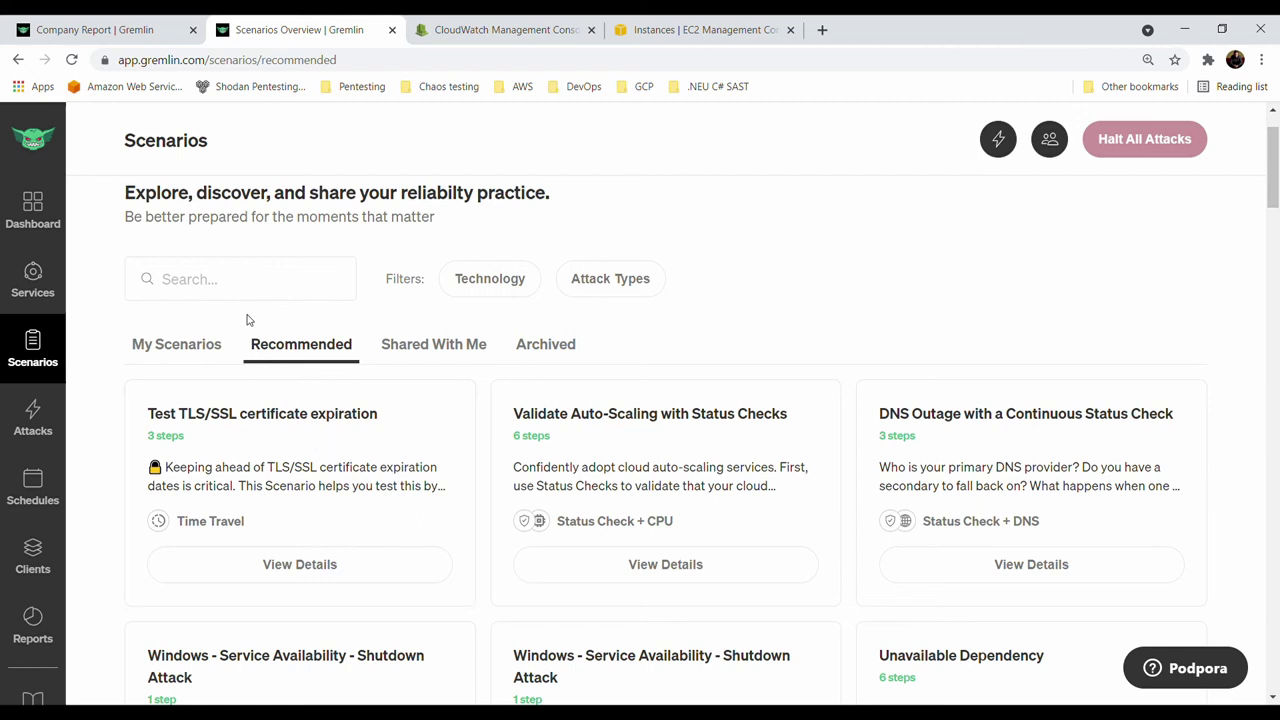
# Search the recommended scenarios for "kubernetes" and browse the matching scenarios
pyautogui.click(251, 274)
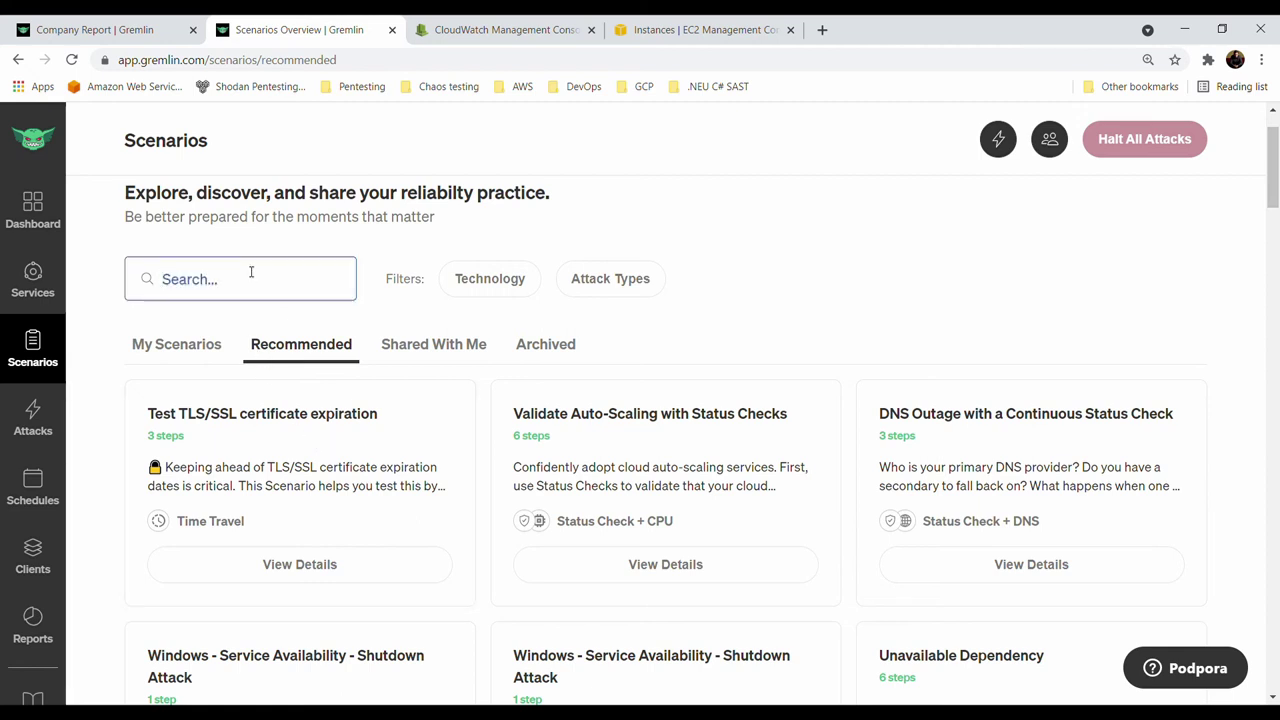
pyautogui.write('kubernetes')
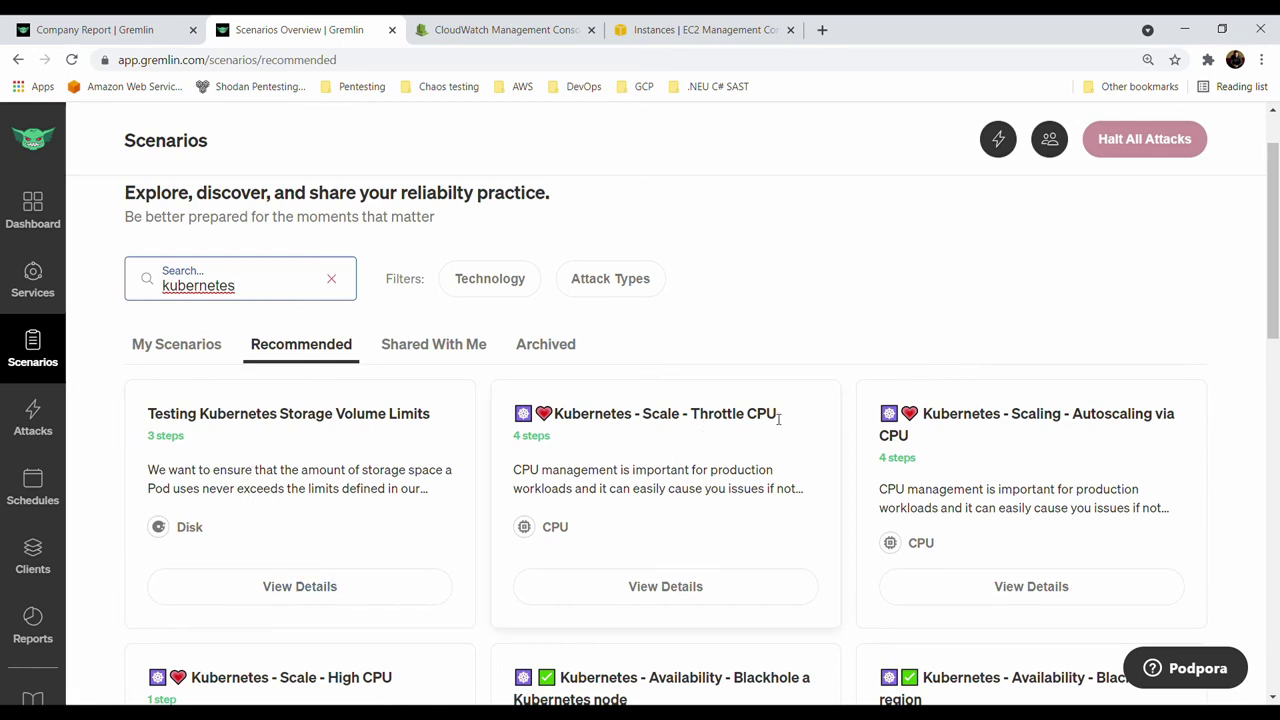
pyautogui.scroll(-3, 1040, 465)
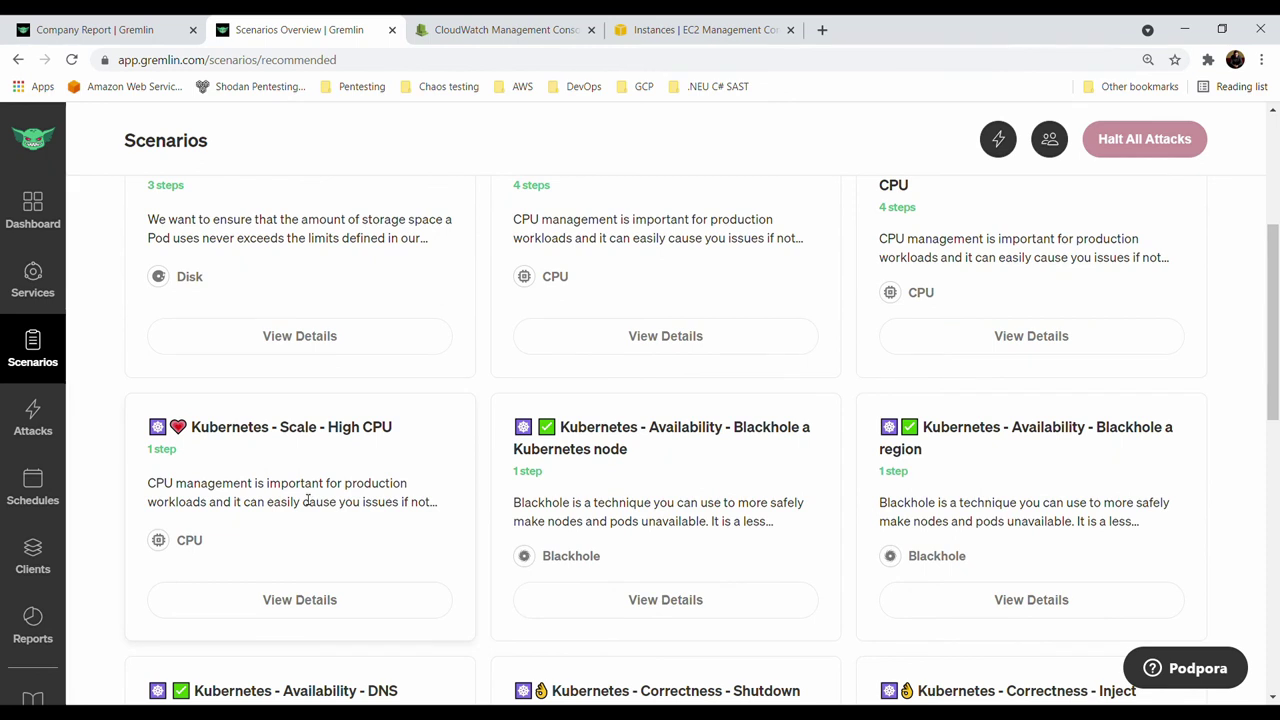
pyautogui.scroll(-2, 664, 492)
pyautogui.scroll(-6, 664, 492)
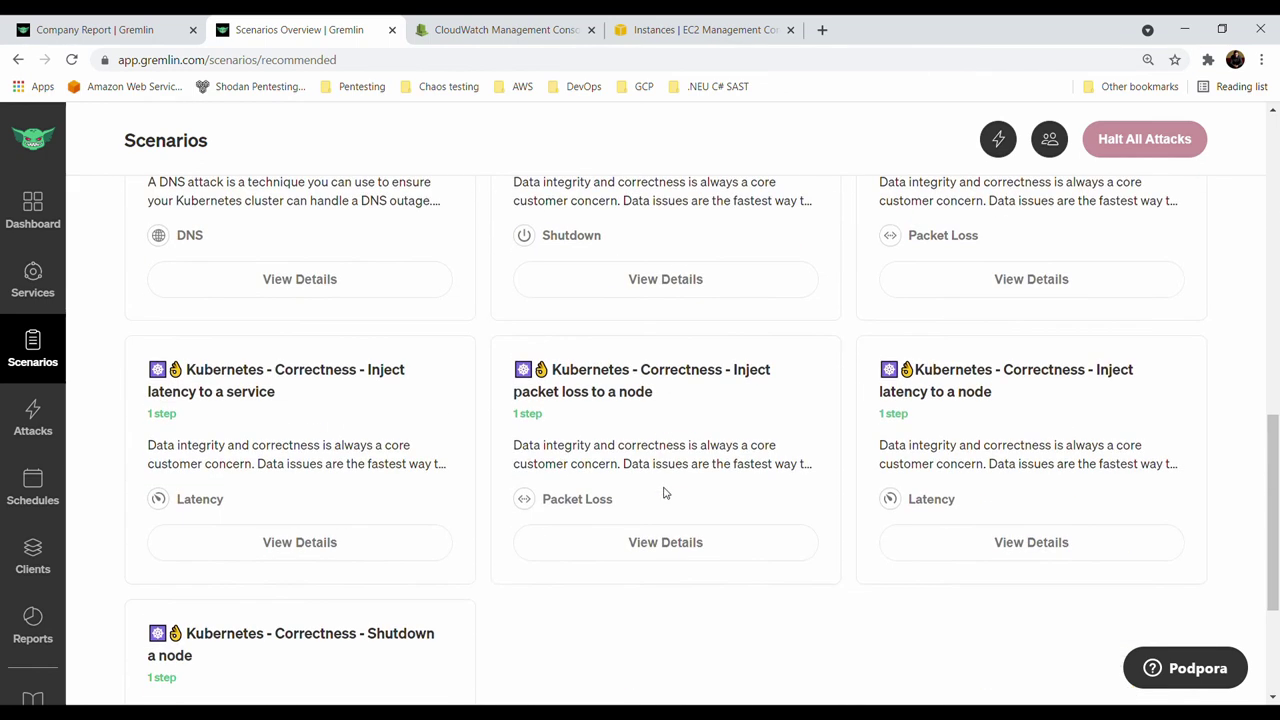
pyautogui.scroll(1, 667, 490)
pyautogui.scroll(1, 667, 490)
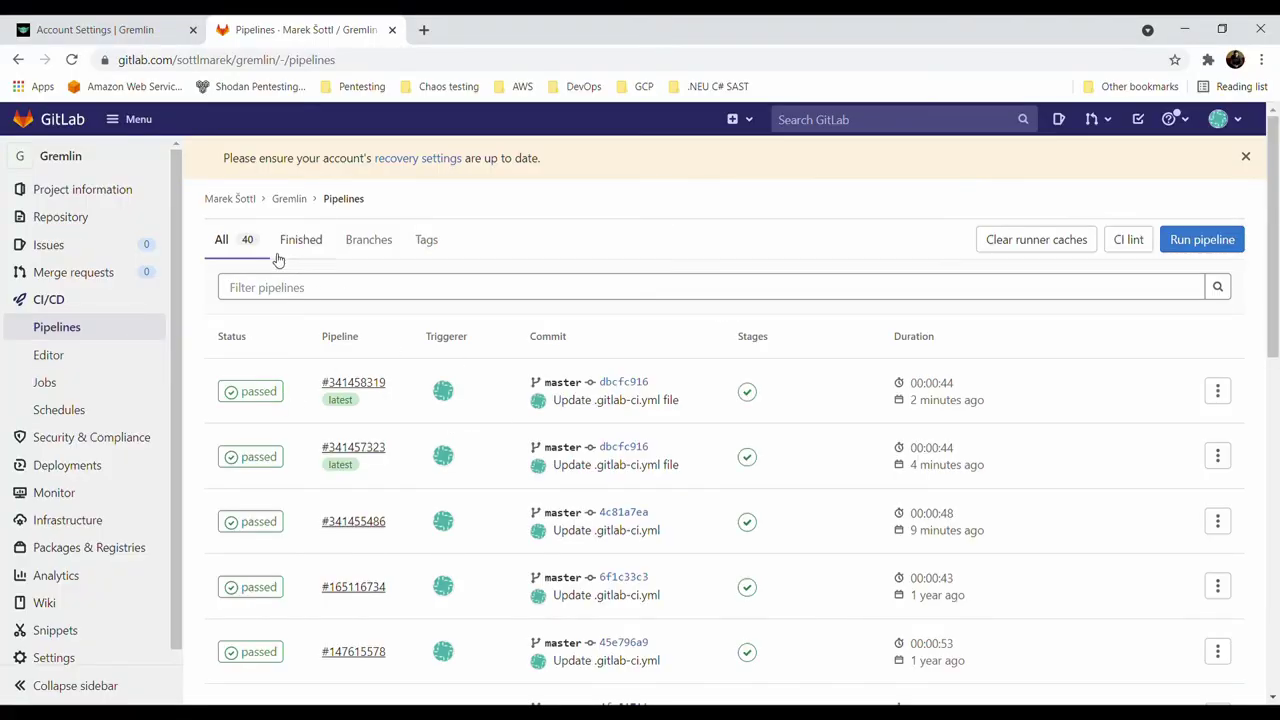
# In GitLab, review the Gremlin project's CI/CD configuration in the pipeline editor and view its Jobs list
pyautogui.click(70, 360)
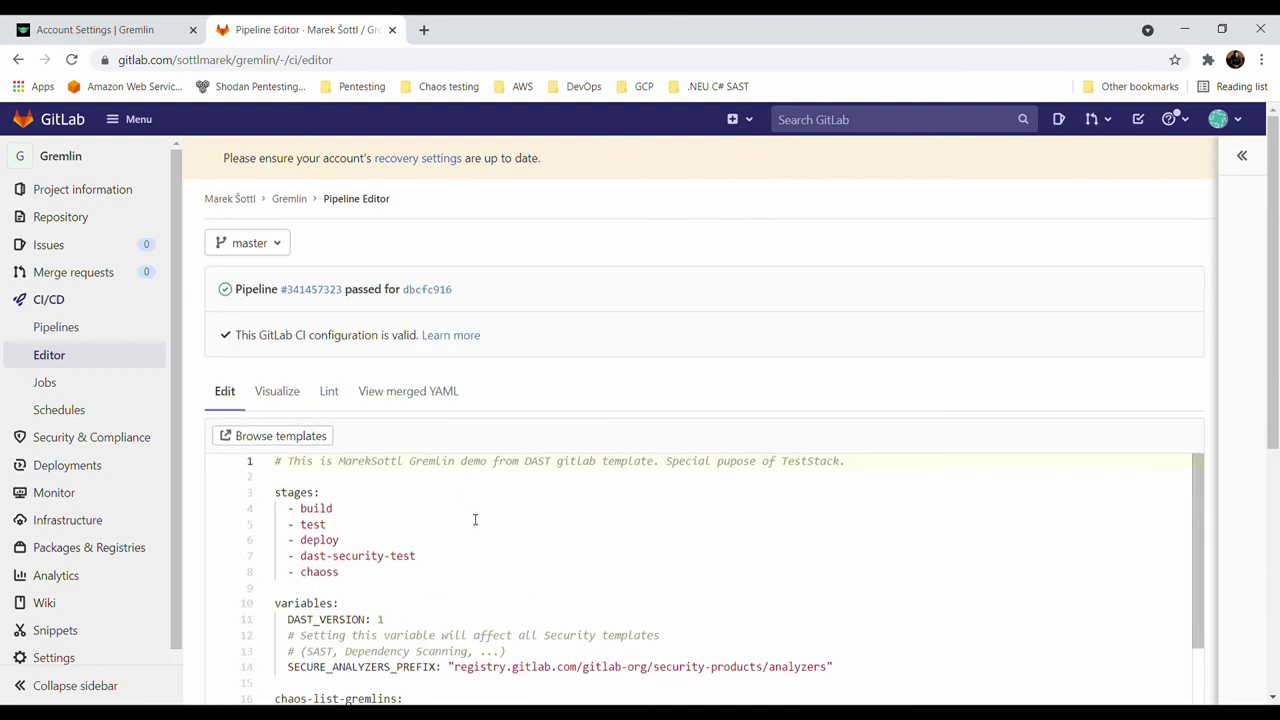
pyautogui.scroll(-2, 474, 526)
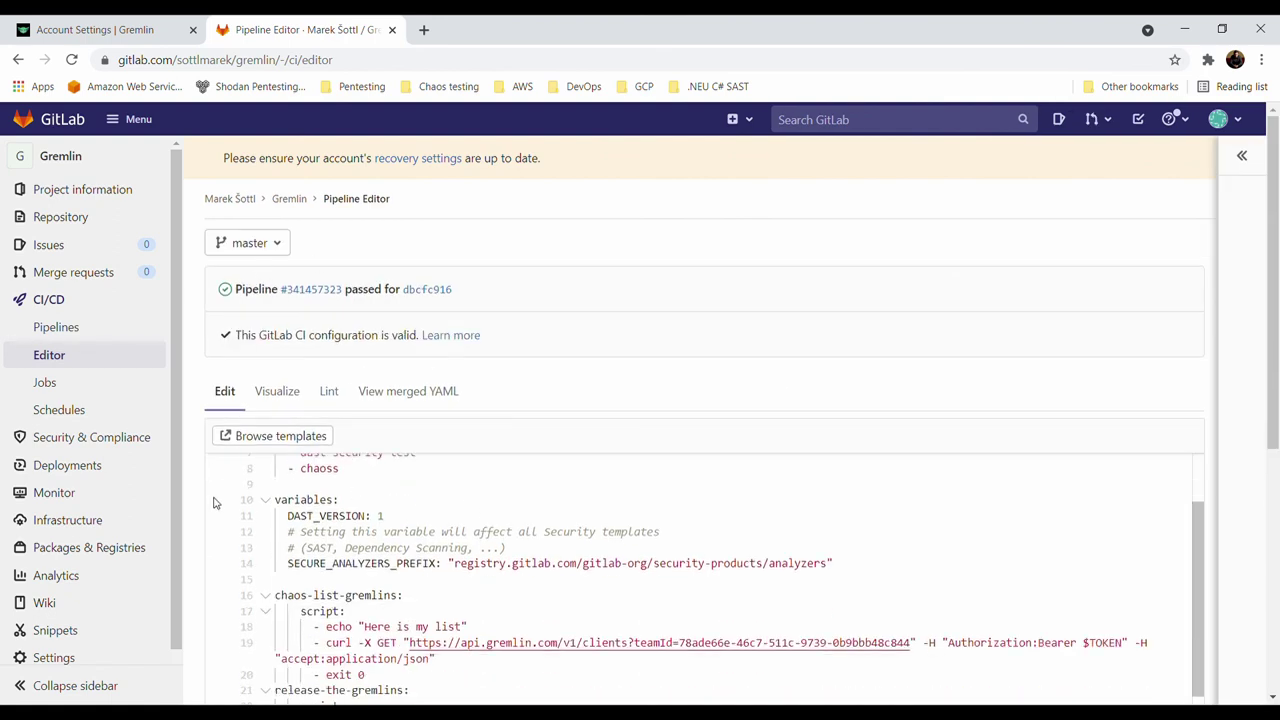
pyautogui.click(82, 389)
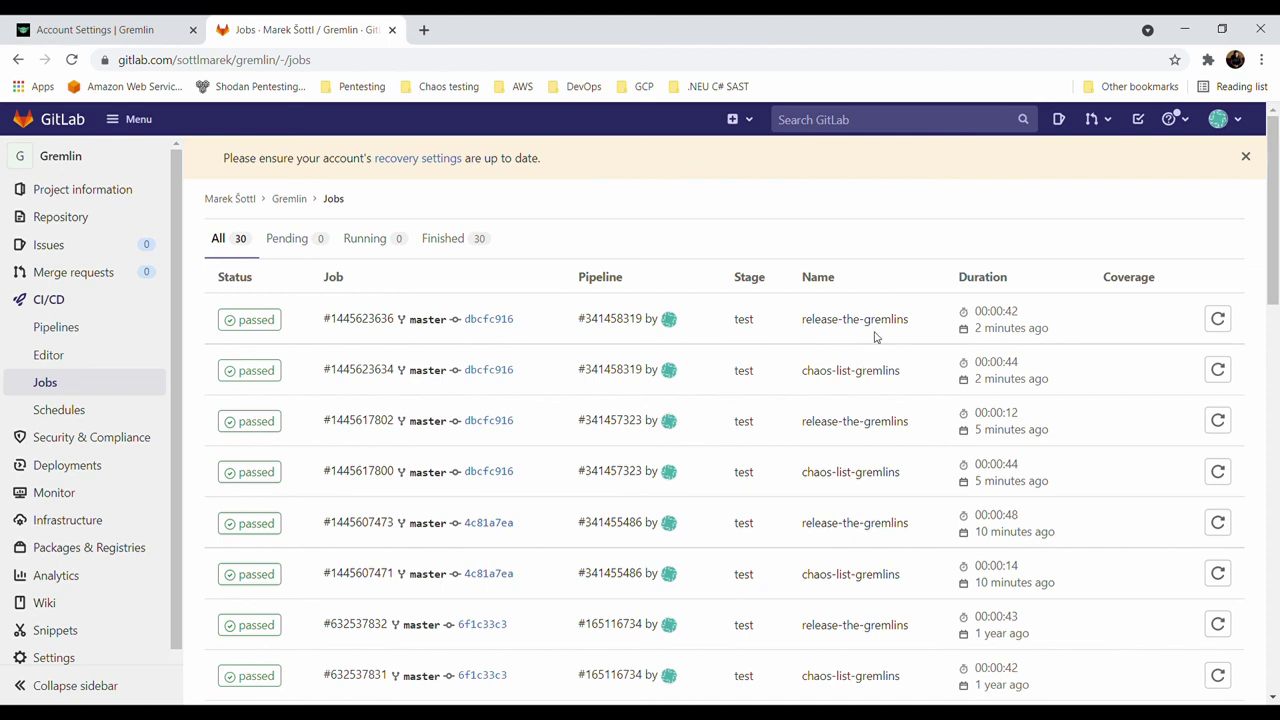
# Return to the pipelines list, view the extra options of the most recent pipeline, and dismiss them
pyautogui.click(78, 328)
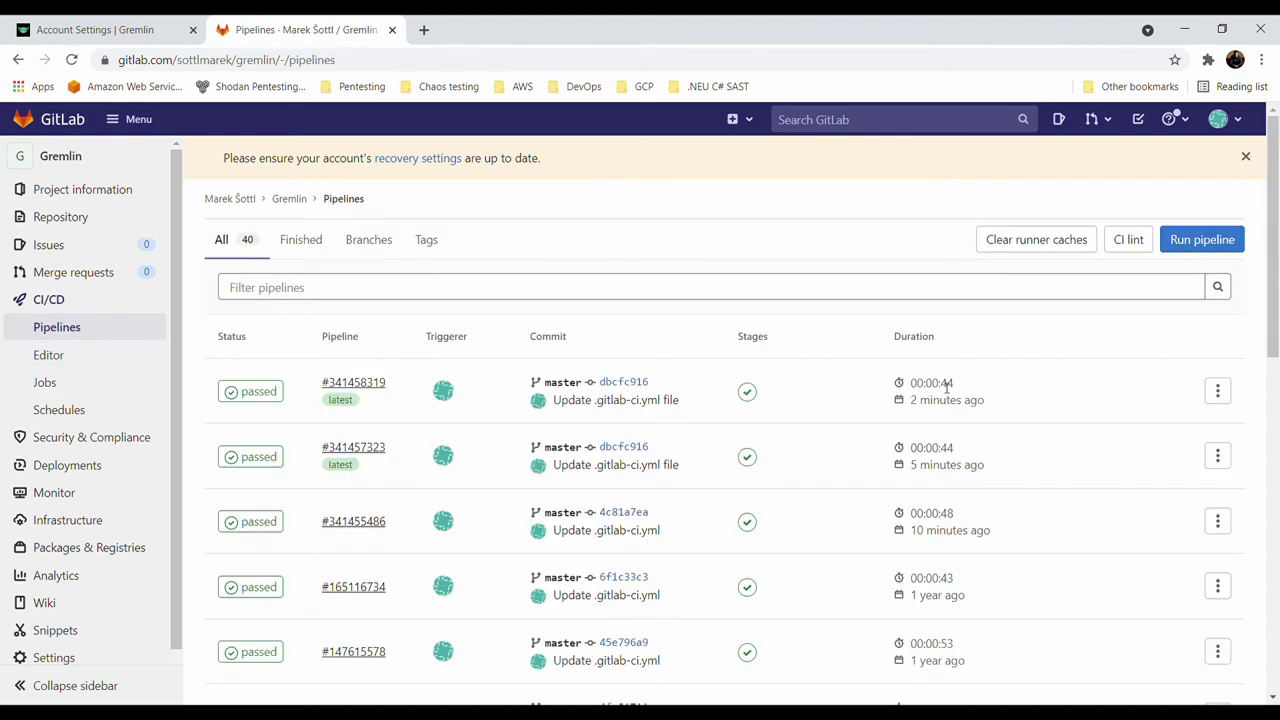
pyautogui.click(1217, 390)
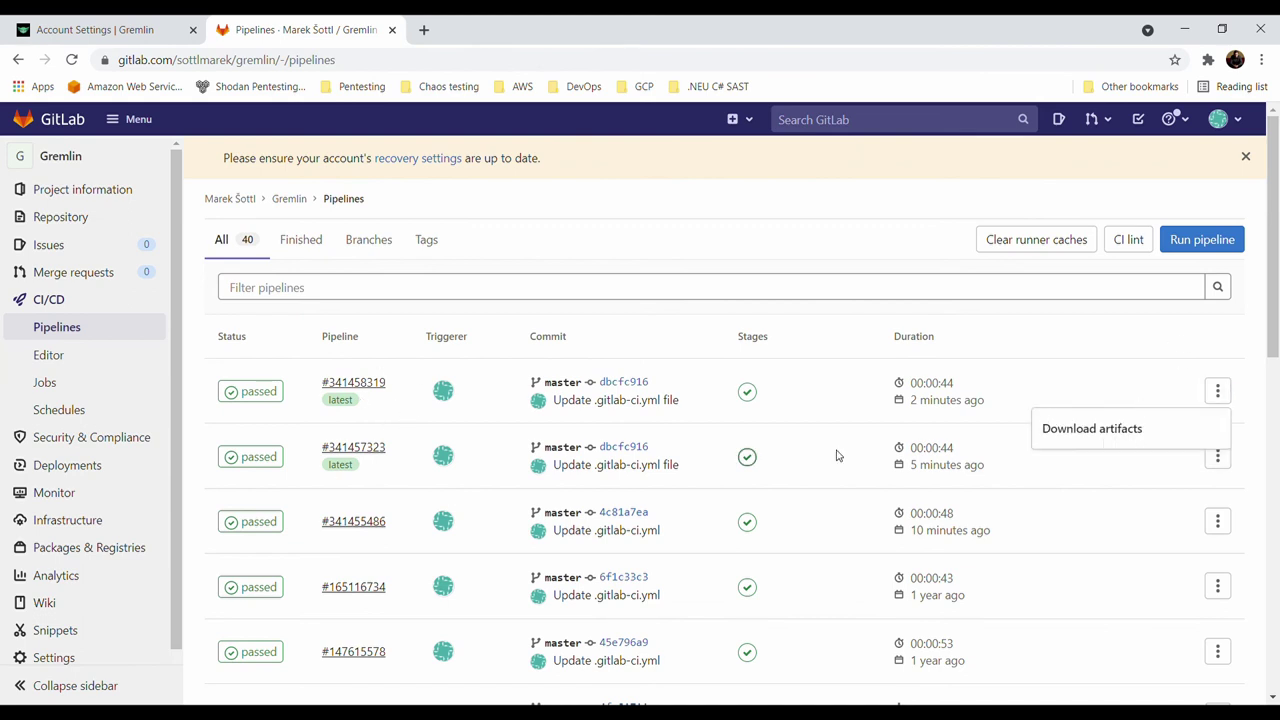
pyautogui.click(1037, 309)
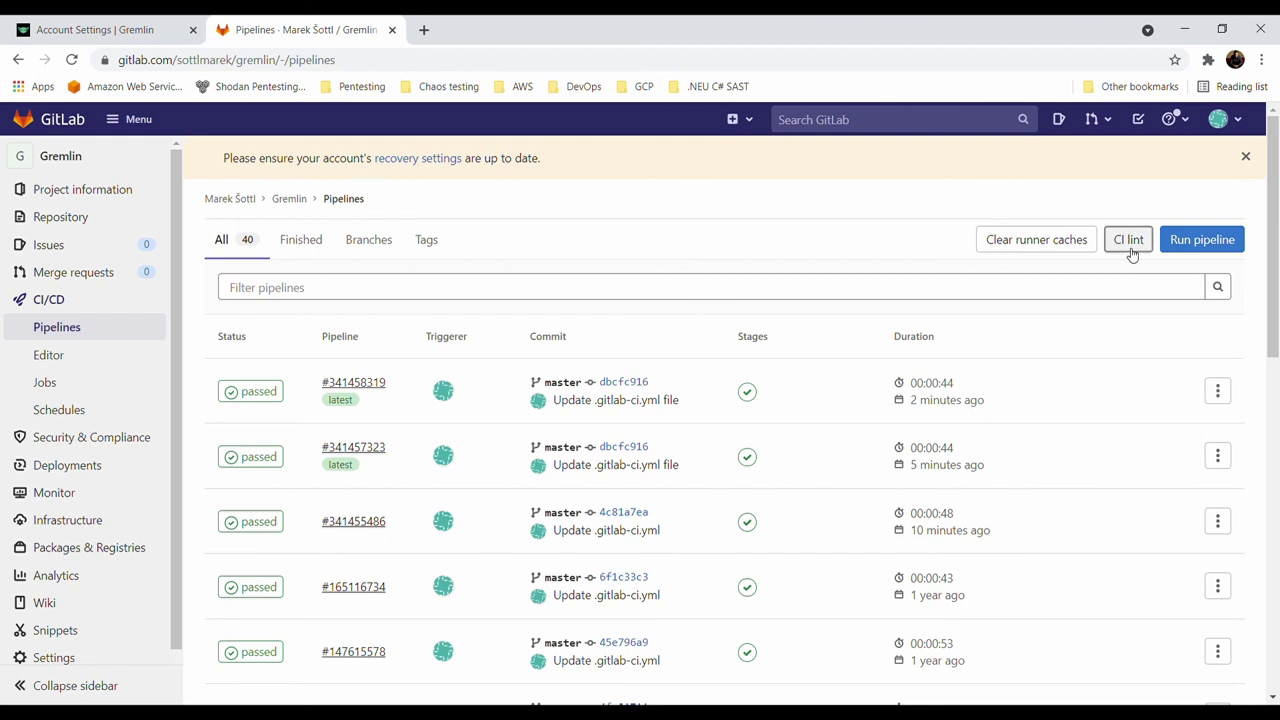
# Run a new pipeline for the master branch with the variable key and value left empty
pyautogui.click(1225, 244)
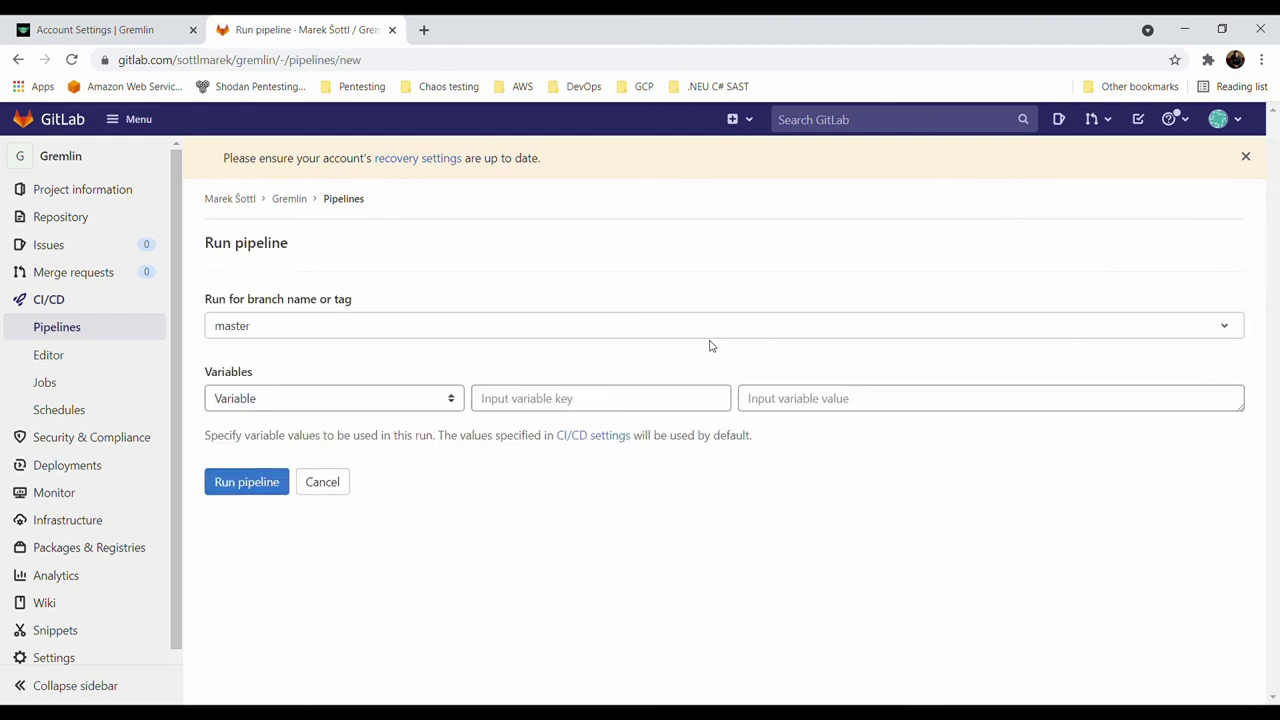
pyautogui.click(423, 403)
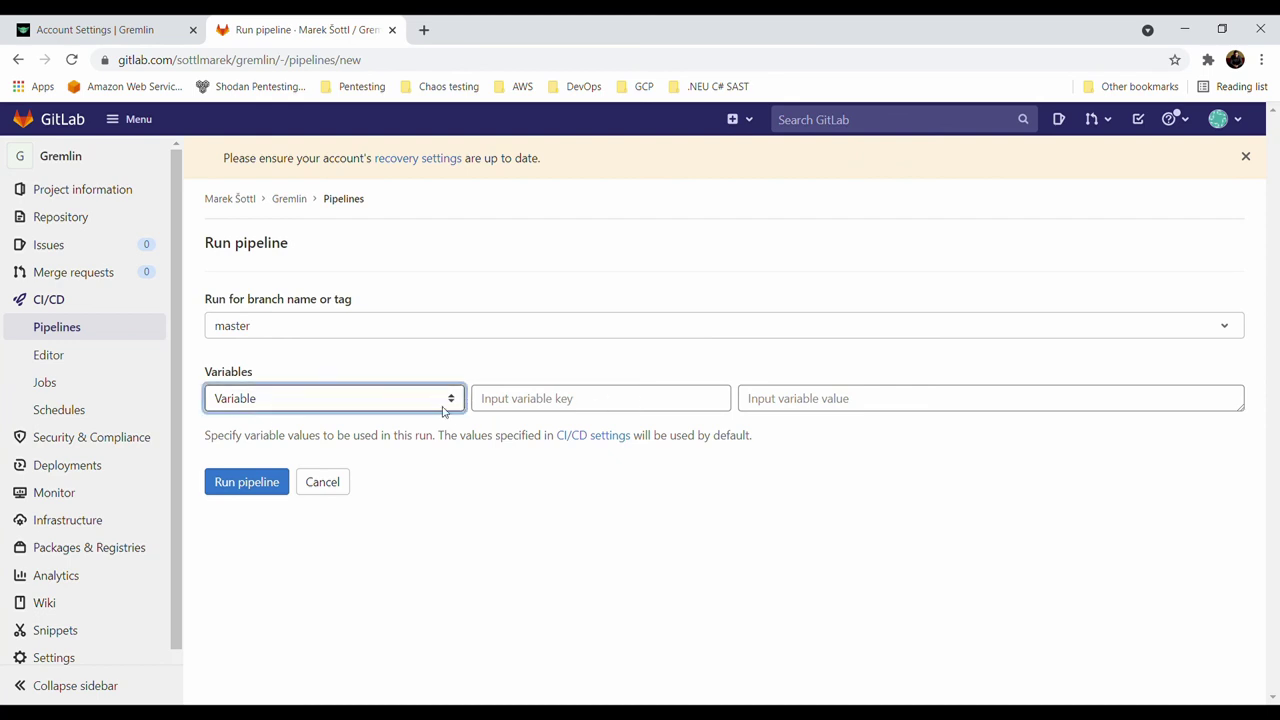
pyautogui.click(552, 404)
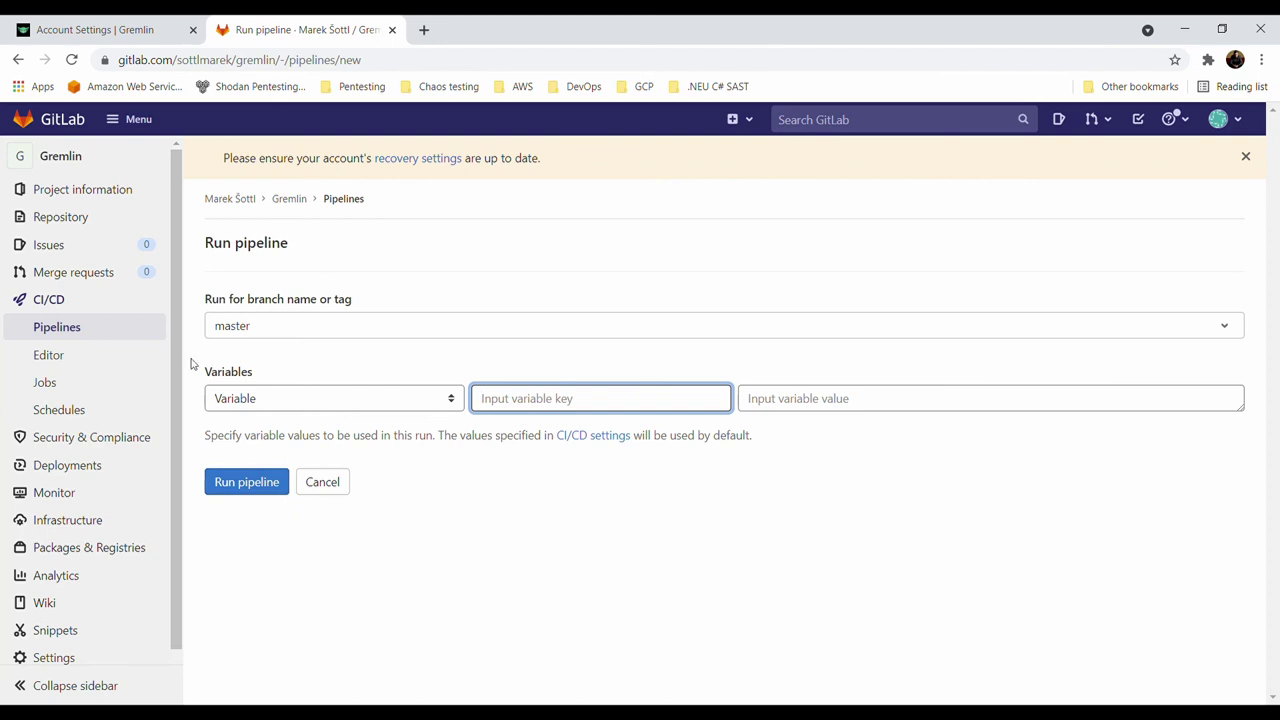
pyautogui.click(244, 484)
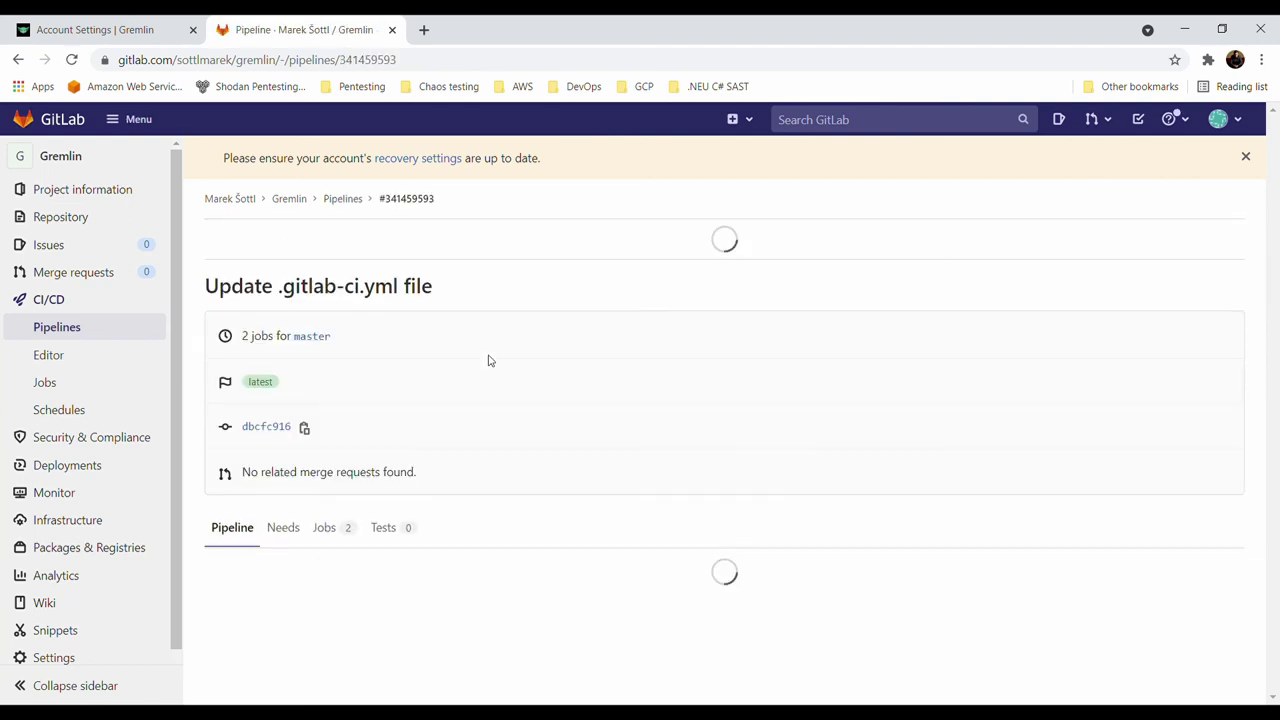
# Open the new pipeline's jobs and examine the release-the-gremlins and chaos-list-gremlins entries
pyautogui.click(325, 535)
pyautogui.scroll(-2, 371, 554)
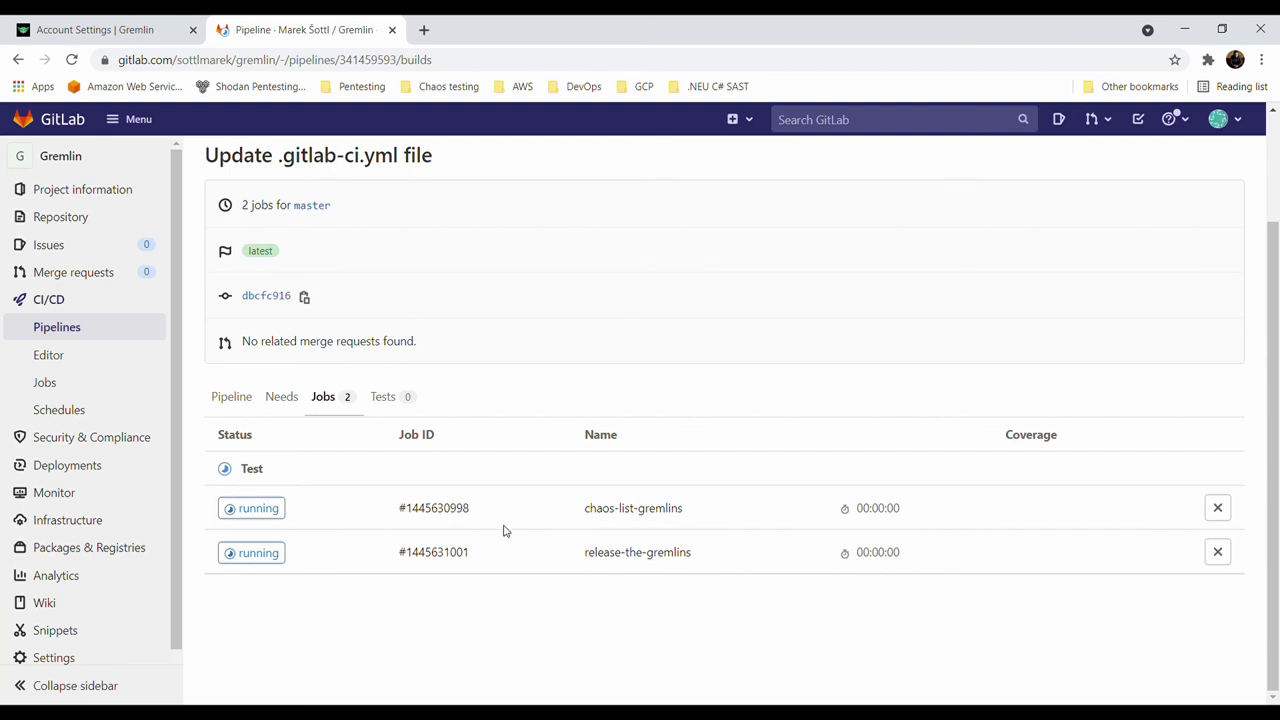
pyautogui.moveTo(562, 556); pyautogui.dragTo(726, 557)
pyautogui.click(691, 569)
pyautogui.moveTo(588, 510); pyautogui.dragTo(711, 512)
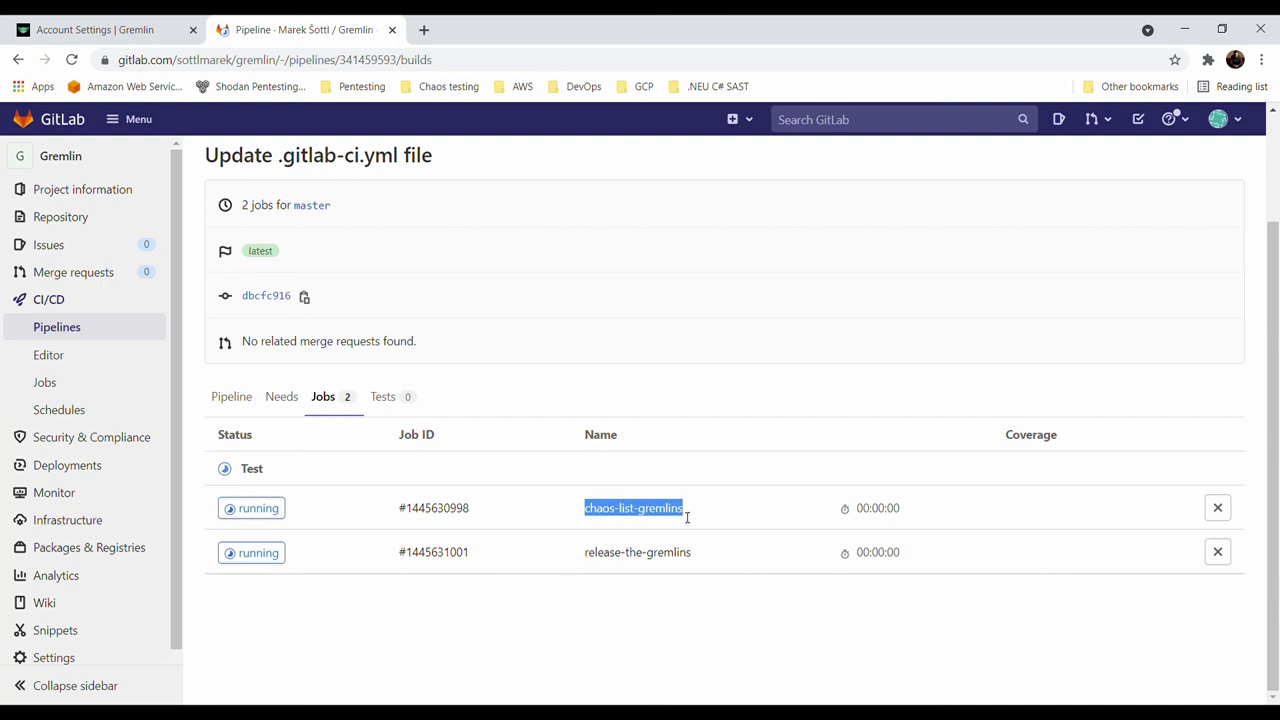
# Open the running chaos-list-gremlins job and review its log down to the curl request that lists the Gremlin clients
pyautogui.click(594, 566)
pyautogui.moveTo(582, 556); pyautogui.dragTo(606, 560)
pyautogui.click(728, 557)
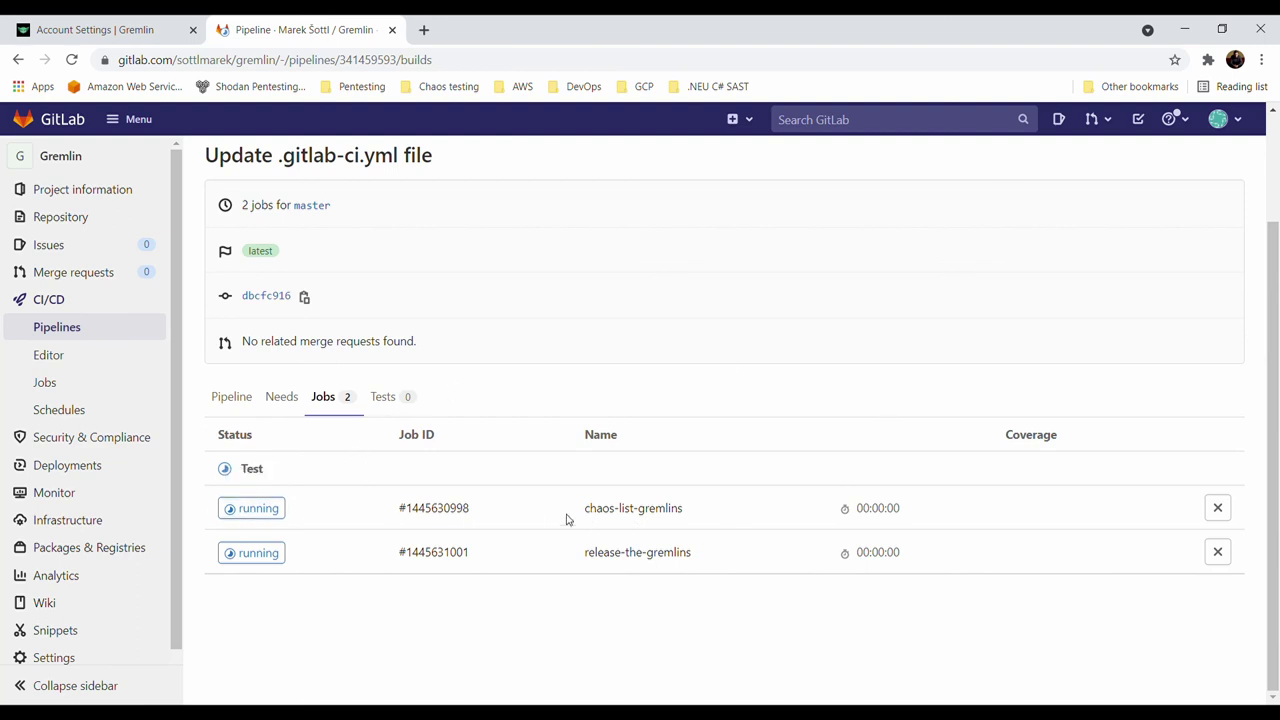
pyautogui.click(257, 520)
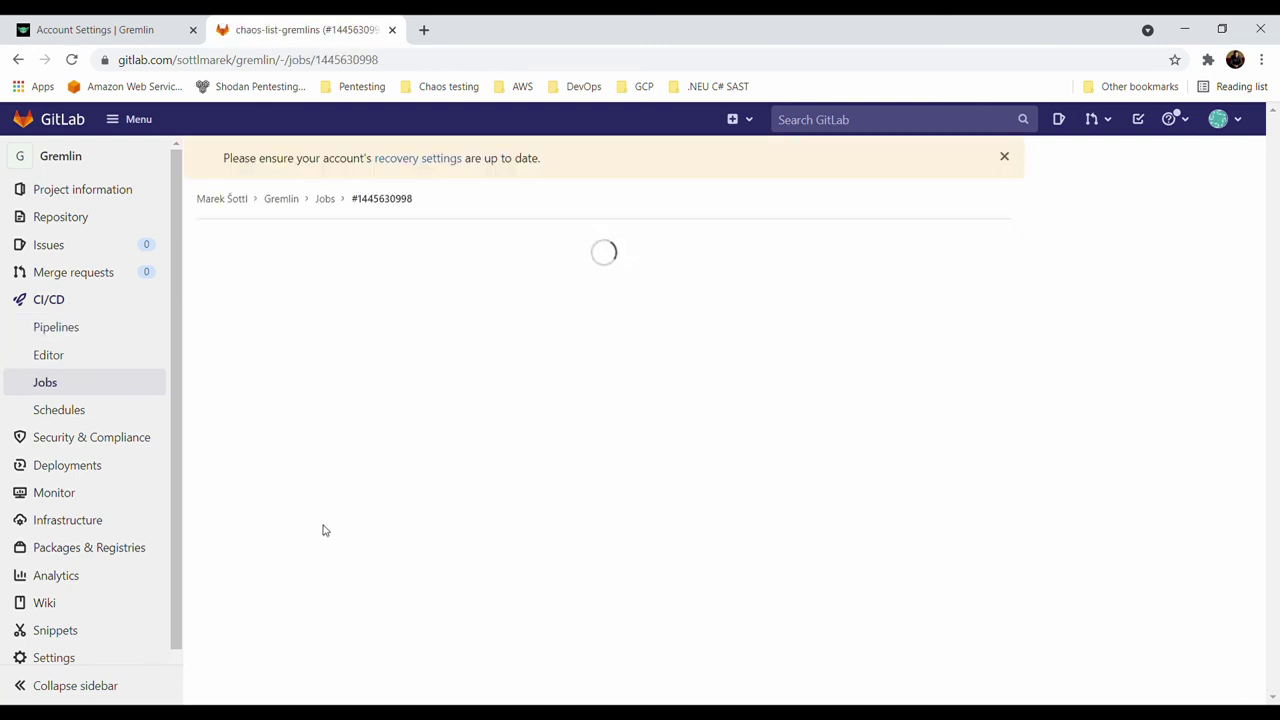
pyautogui.scroll(5, 490, 510)
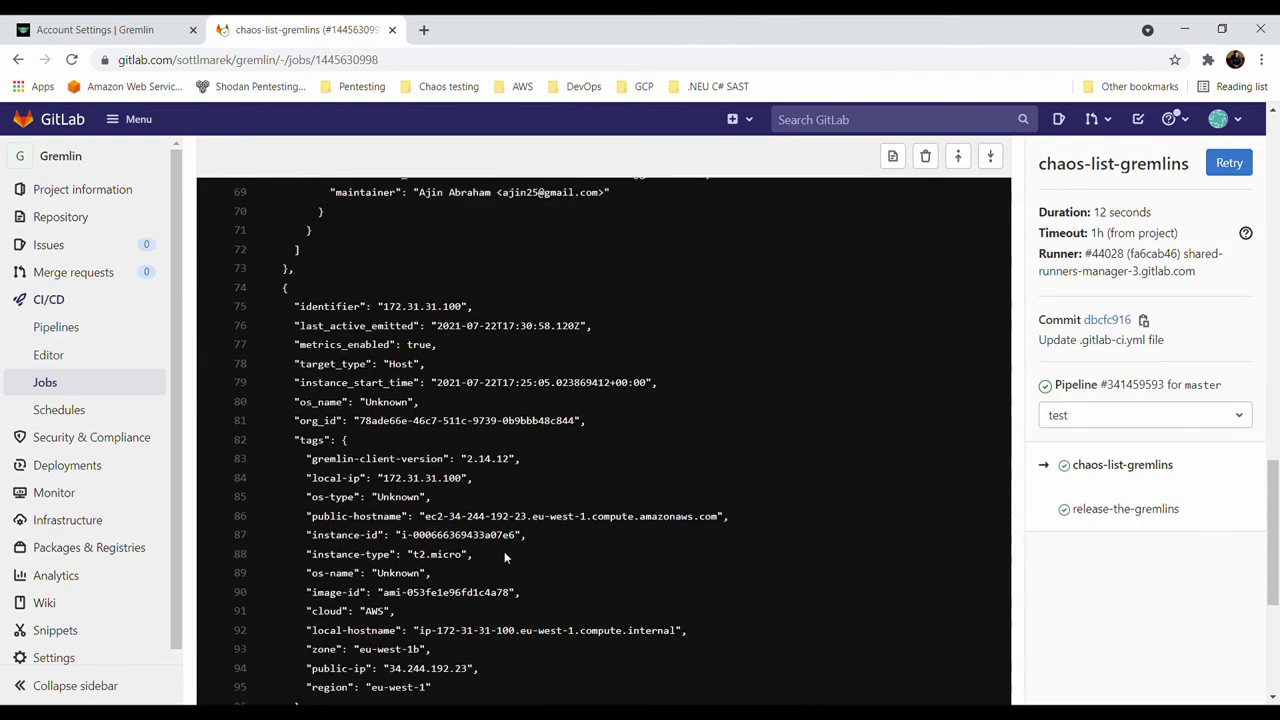
pyautogui.scroll(15, 505, 551)
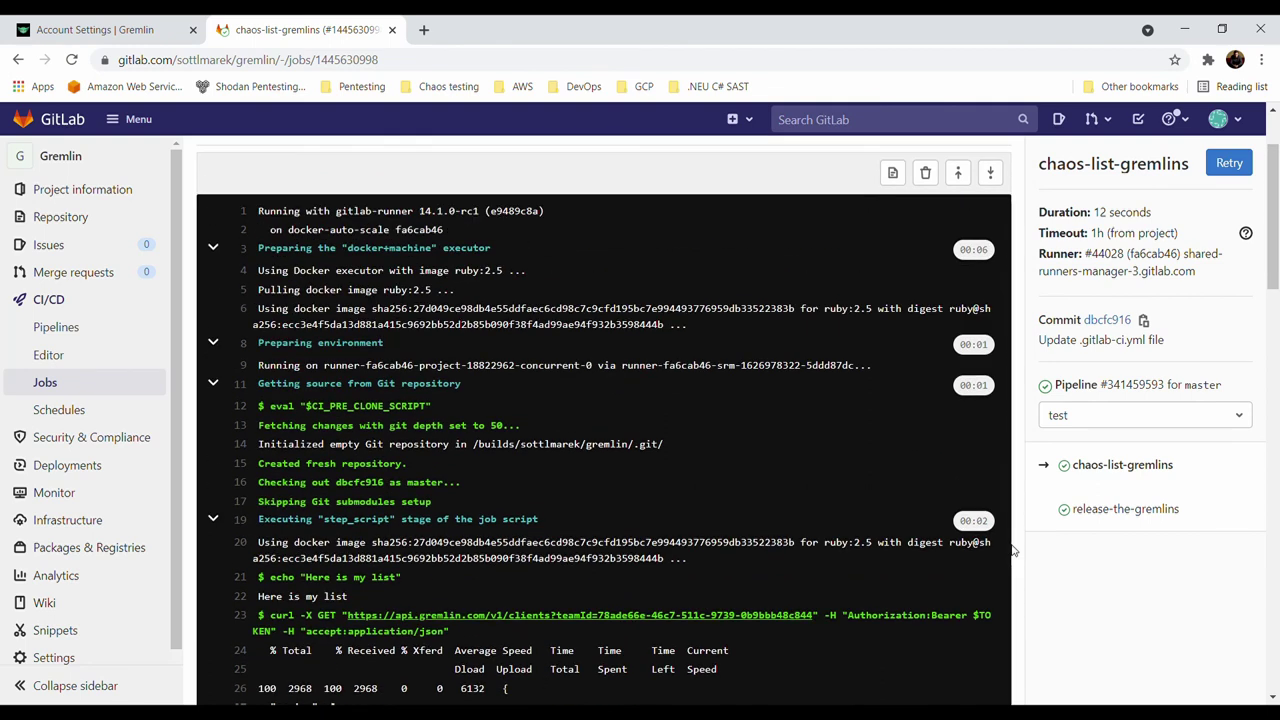
pyautogui.scroll(-5, 1012, 549)
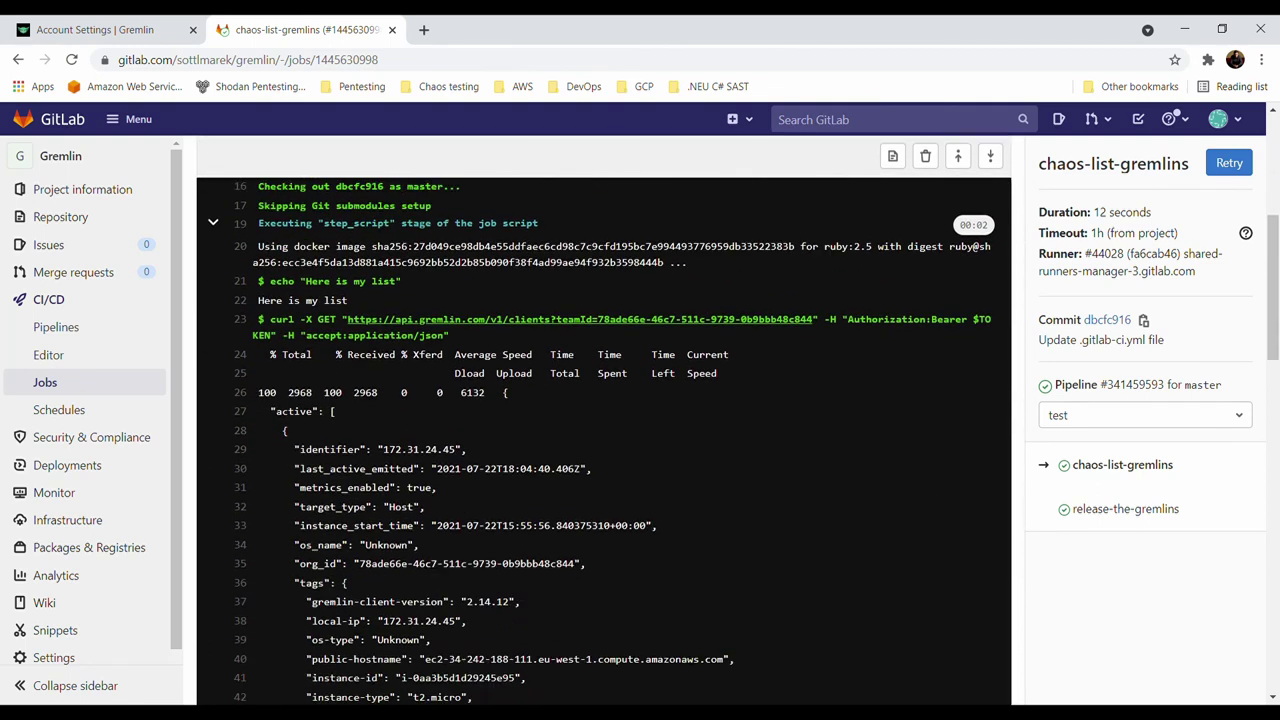
# Examine the job log's client details, including the active clients, the container image and the idle and inactive lists
pyautogui.scroll(-1, 480, 545)
pyautogui.scroll(-3, 362, 265)
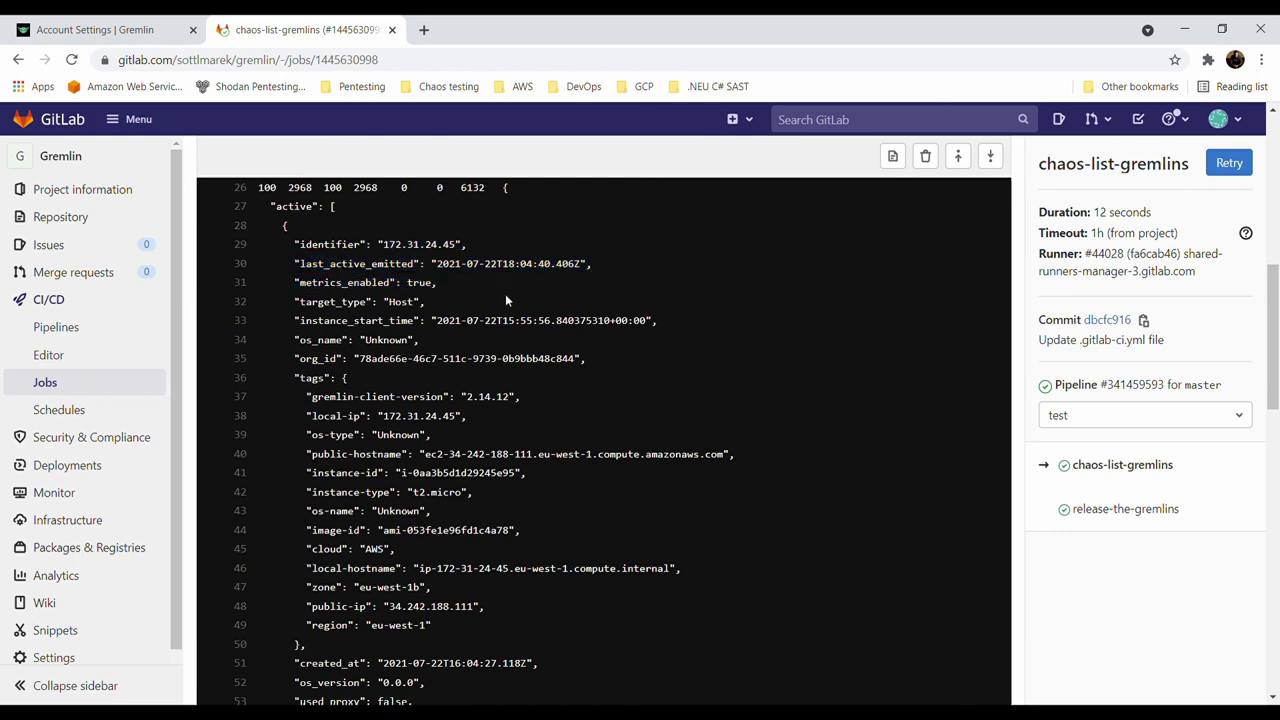
pyautogui.scroll(-1, 473, 346)
pyautogui.scroll(-7, 343, 282)
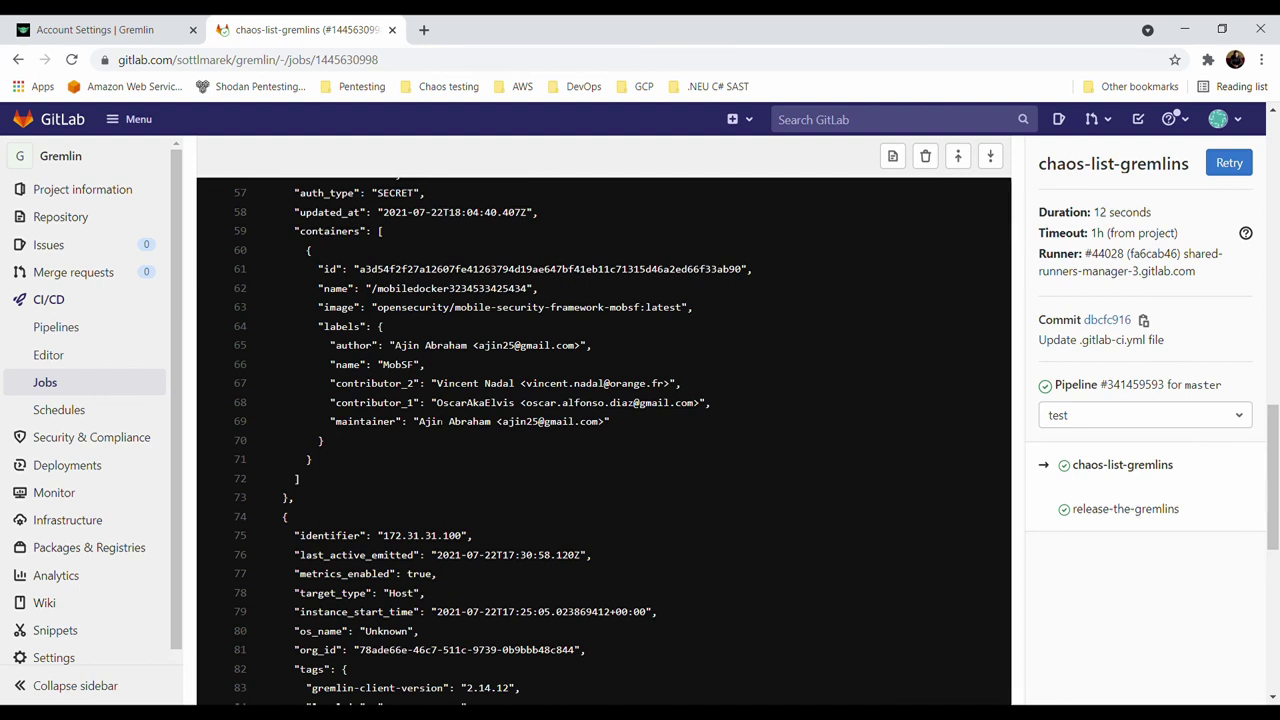
pyautogui.moveTo(366, 288); pyautogui.dragTo(510, 288)
pyautogui.click(510, 288)
pyautogui.scroll(-7, 490, 384)
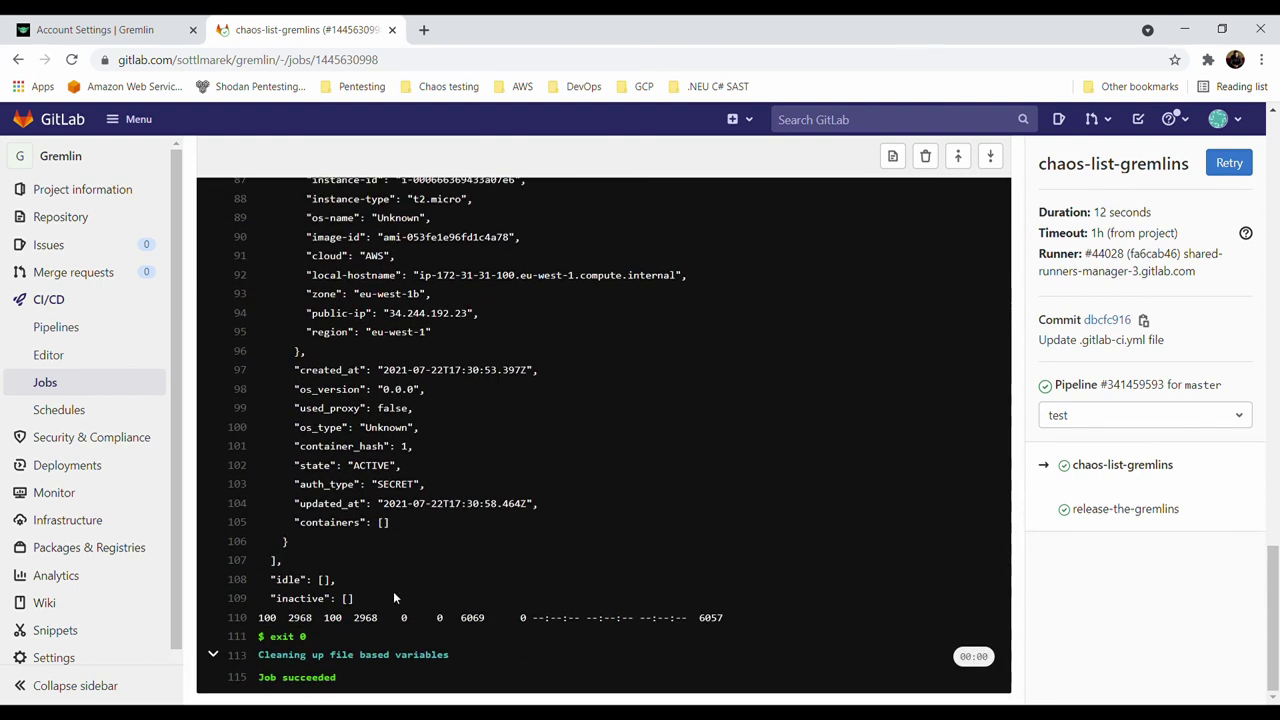
pyautogui.moveTo(281, 580); pyautogui.dragTo(368, 592)
pyautogui.click(368, 592)
# Return to the project's jobs list and open the log of the latest release-the-gremlins job
pyautogui.scroll(20, 457, 672)
pyautogui.scroll(3, 478, 537)
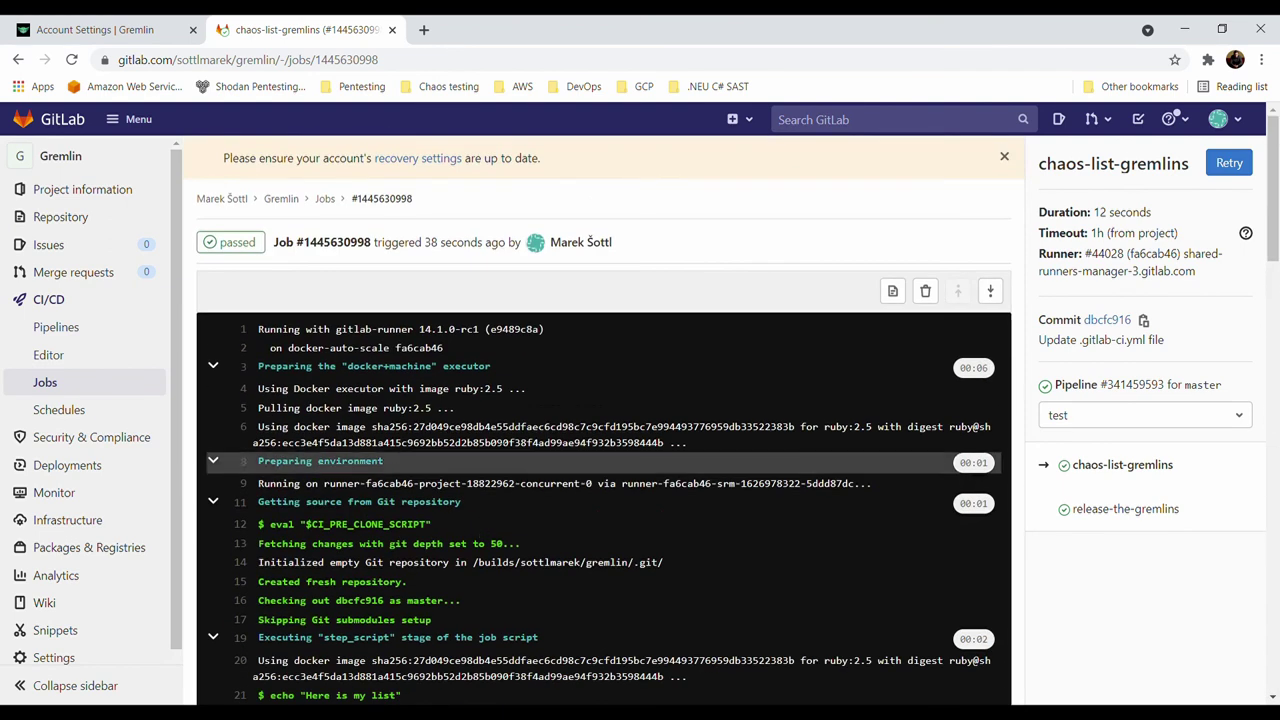
pyautogui.click(332, 205)
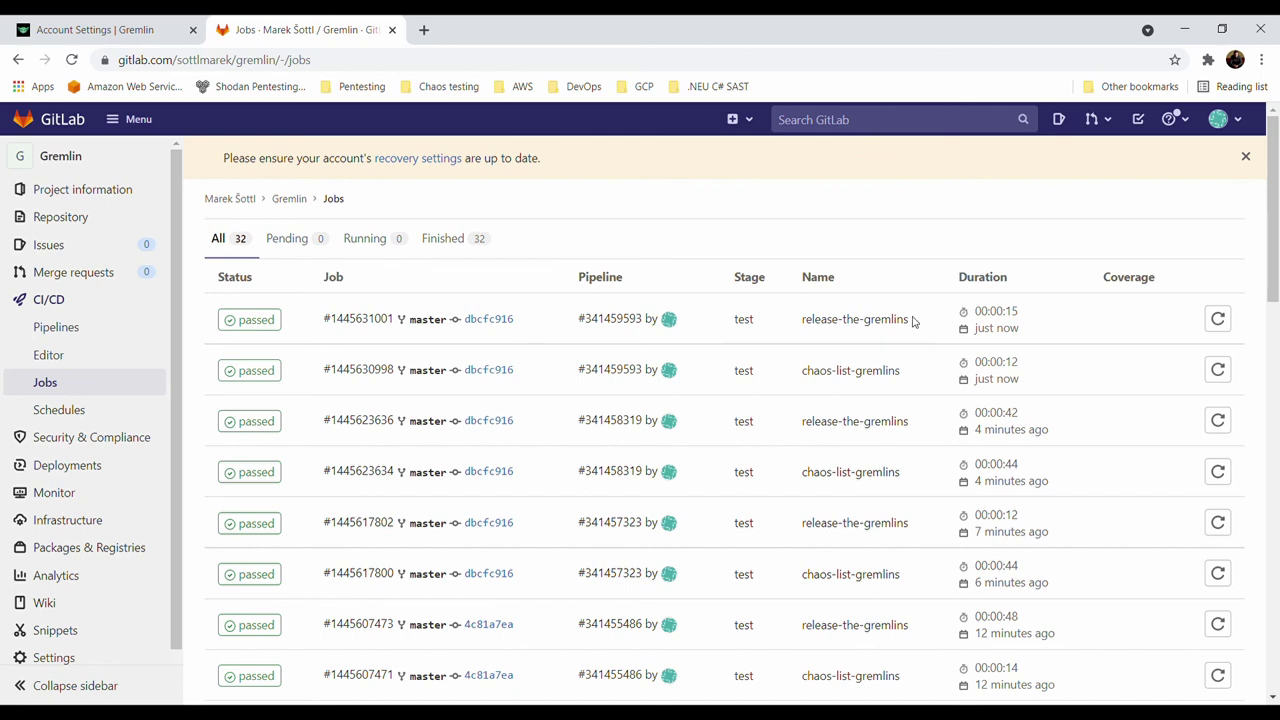
pyautogui.click(257, 320)
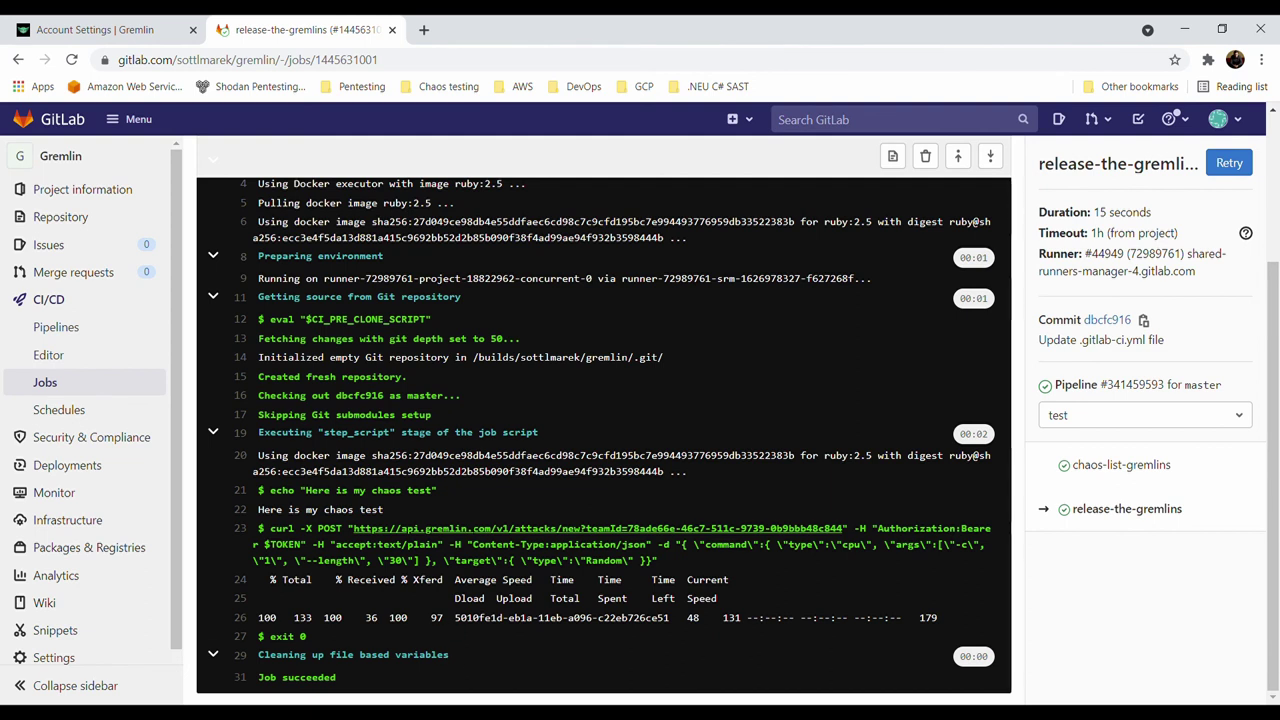
# Switch to the Gremlin web app, look through the dashboard's clients and recent attacks, and check for active attacks
pyautogui.click(88, 31)
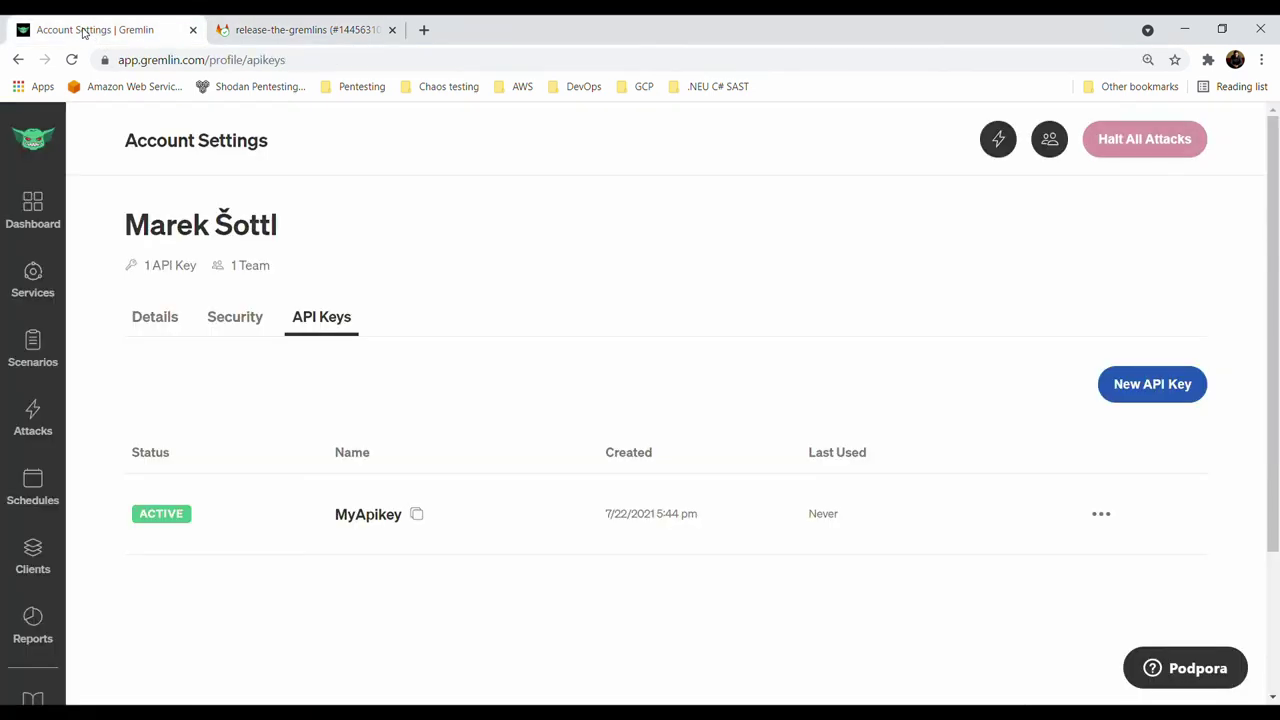
pyautogui.click(33, 211)
pyautogui.scroll(-5, 526, 389)
pyautogui.scroll(-5, 530, 388)
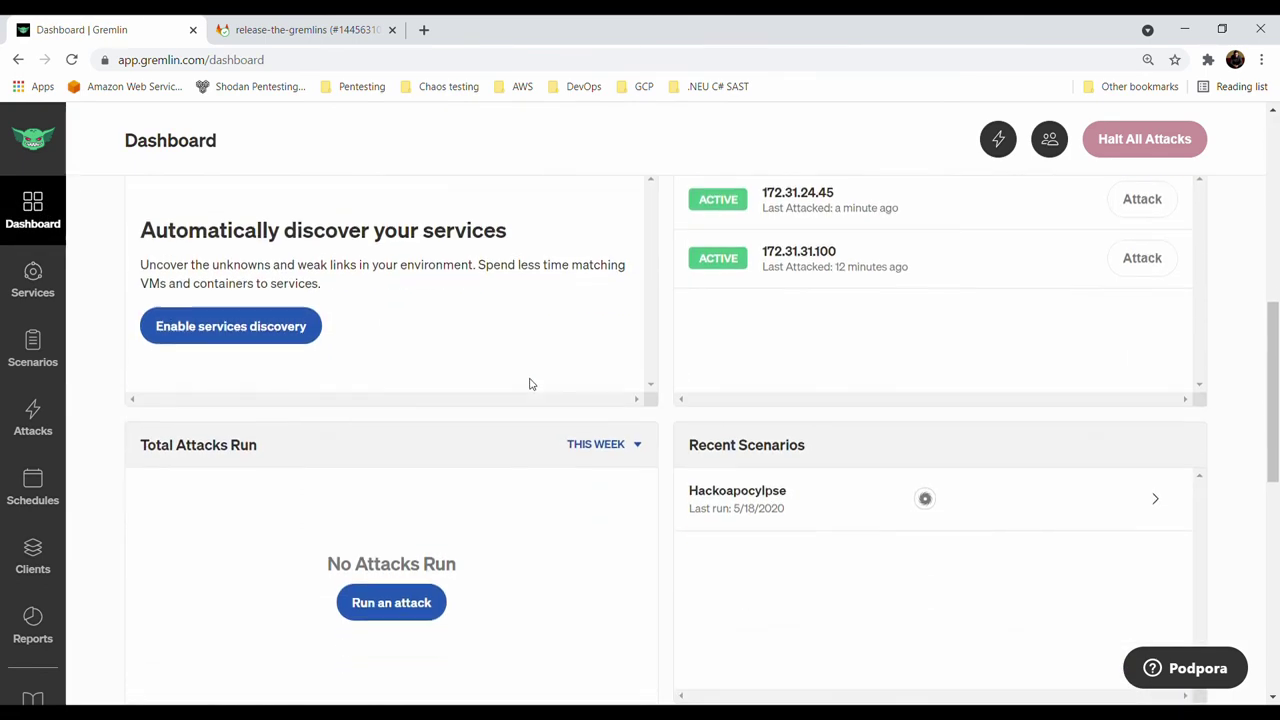
pyautogui.scroll(-3, 520, 412)
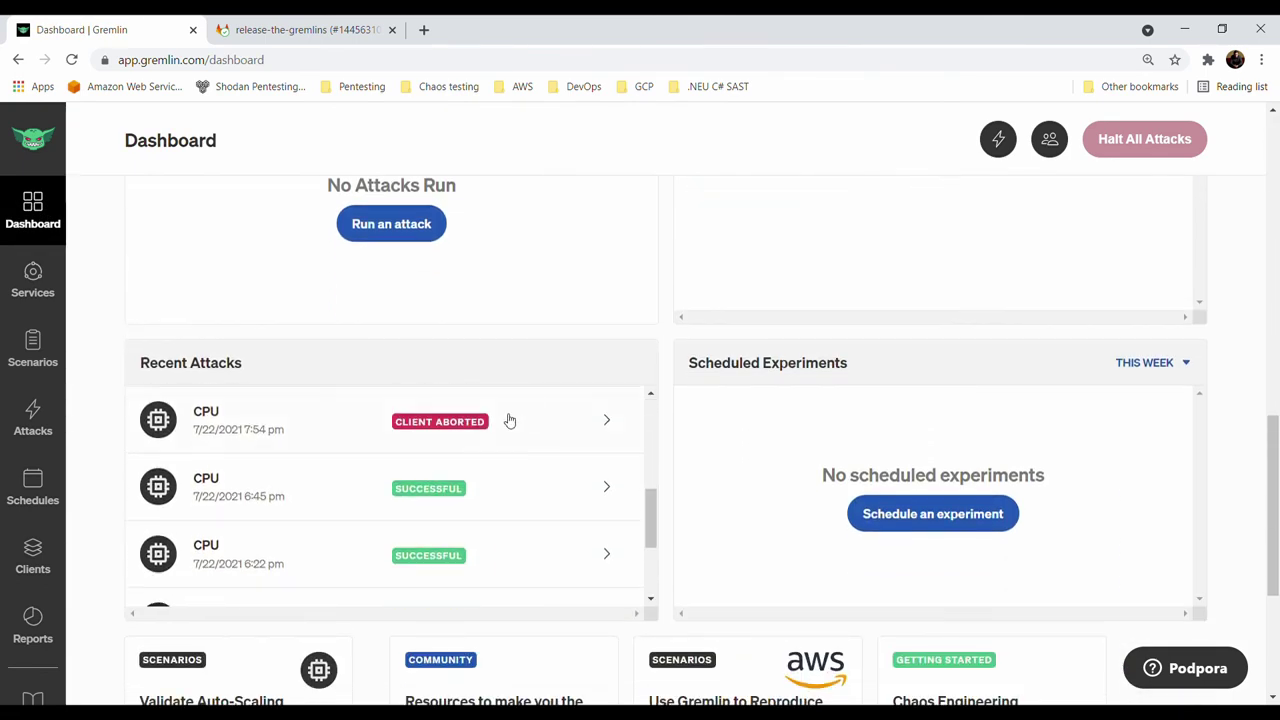
pyautogui.scroll(3, 495, 395)
pyautogui.scroll(3, 480, 363)
pyautogui.click(996, 147)
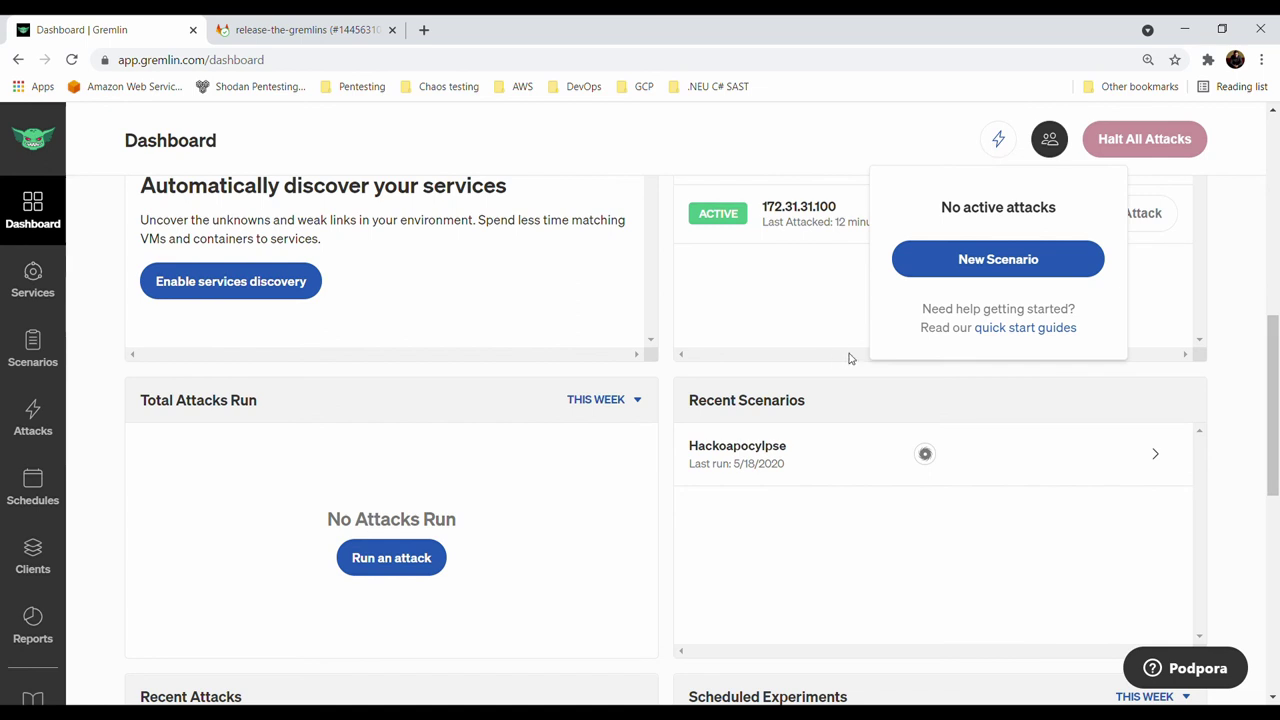
# Open the most recent CPU attack from the dashboard's recent attacks and examine its CPU utilization graph
pyautogui.scroll(-5, 460, 403)
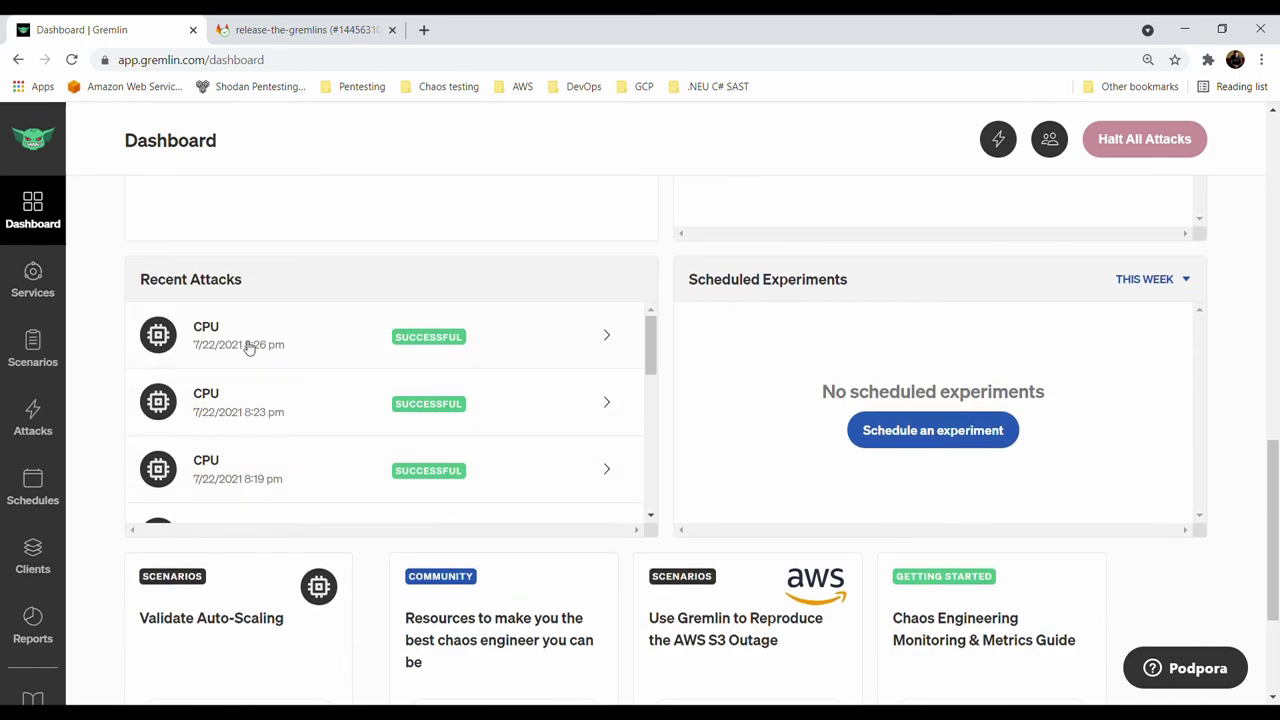
pyautogui.click(312, 323)
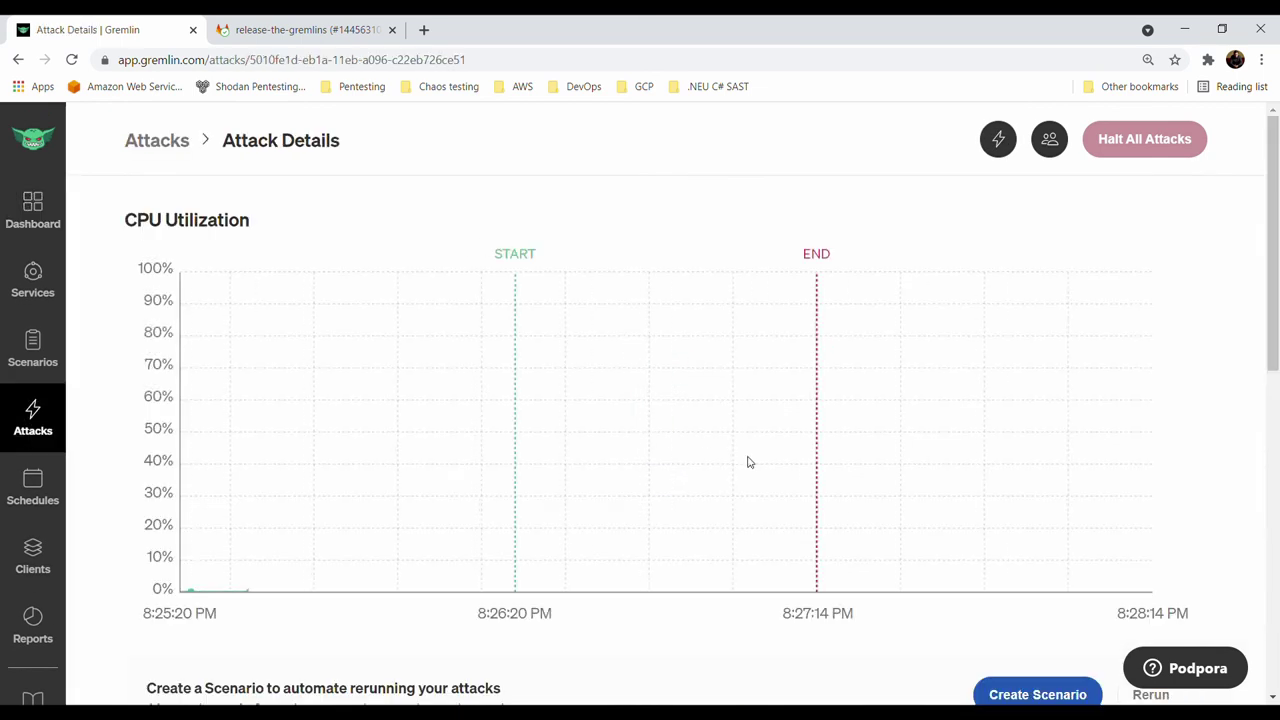
pyautogui.scroll(-2, 614, 383)
pyautogui.scroll(1, 884, 372)
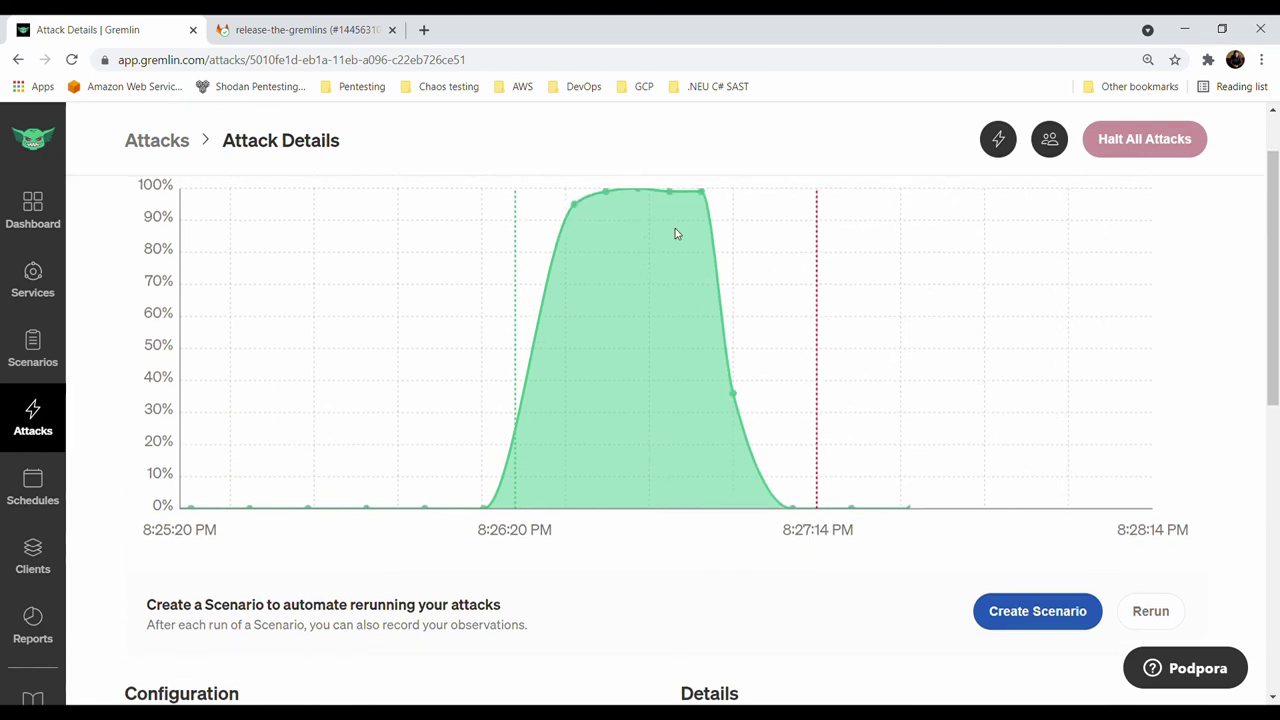
pyautogui.scroll(1, 675, 234)
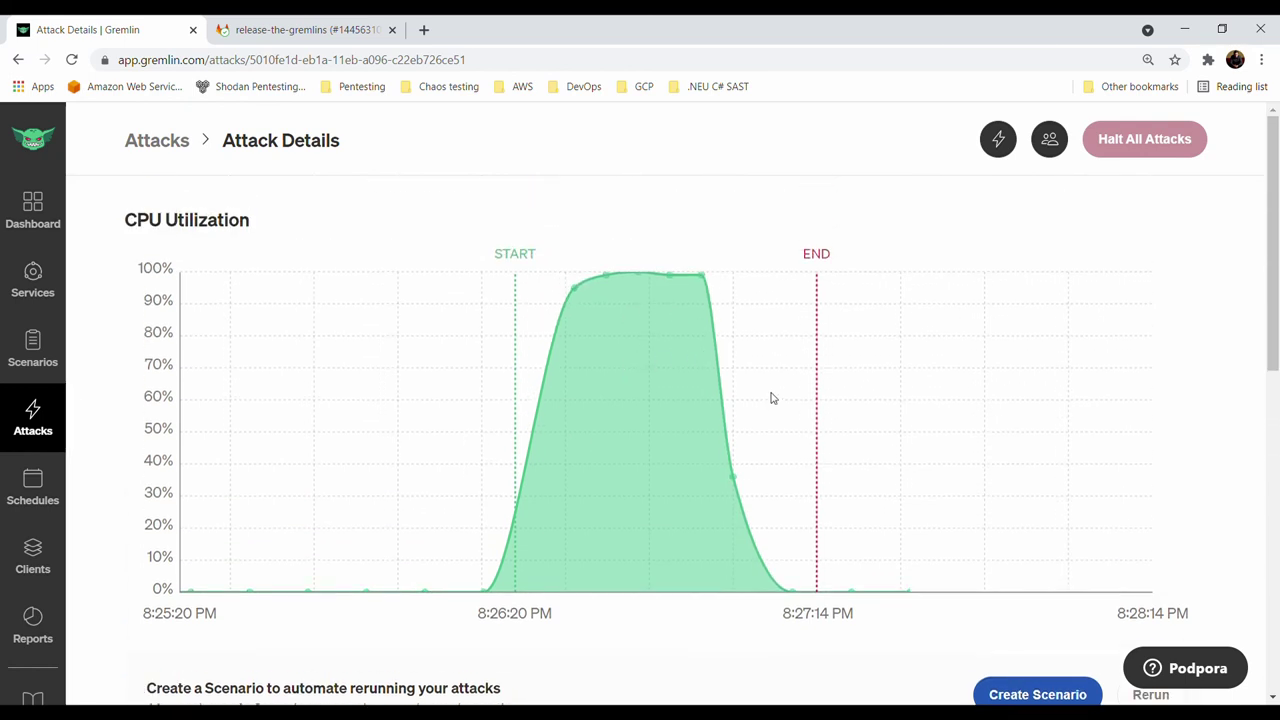